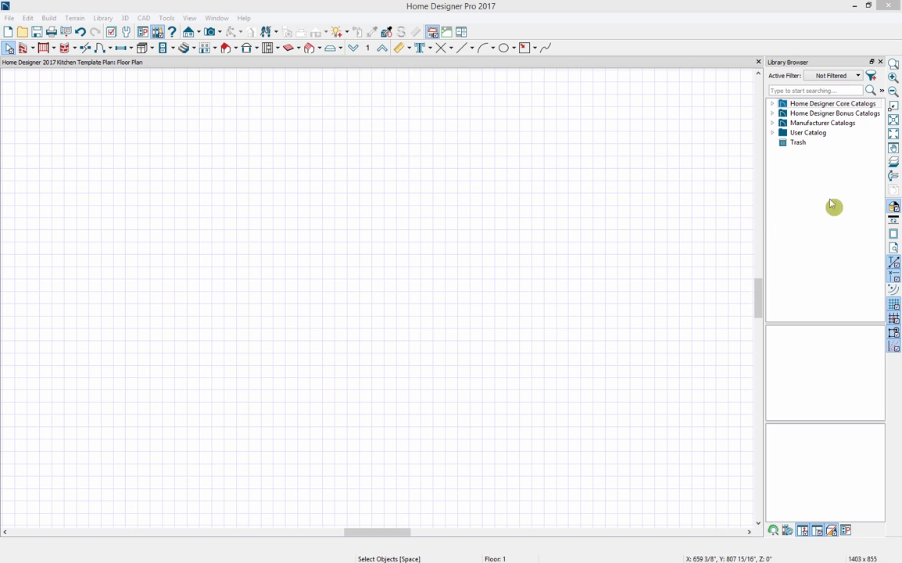
Close the Library Browser and draw a rectangular room about 29'-11" by 20'-1" with straight interior walls.
click(880, 63)
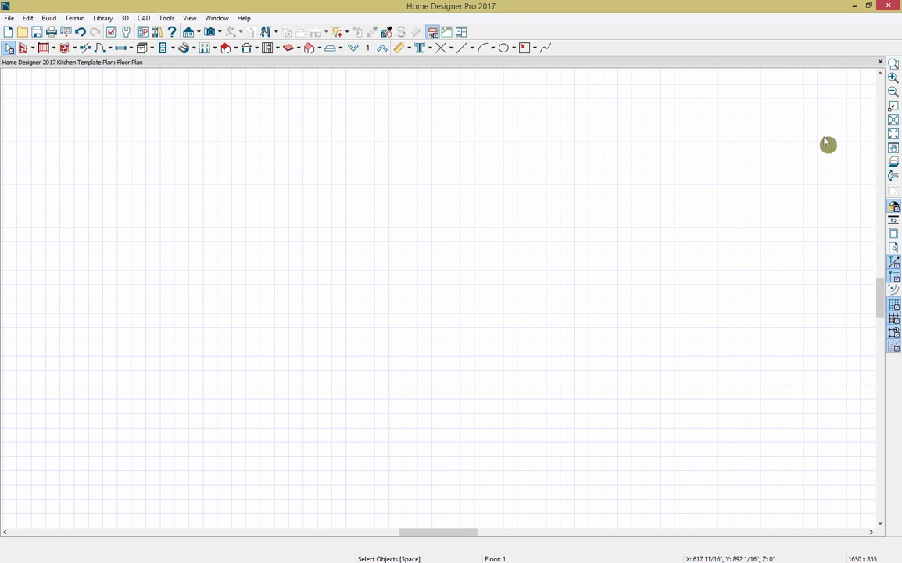
click(33, 49)
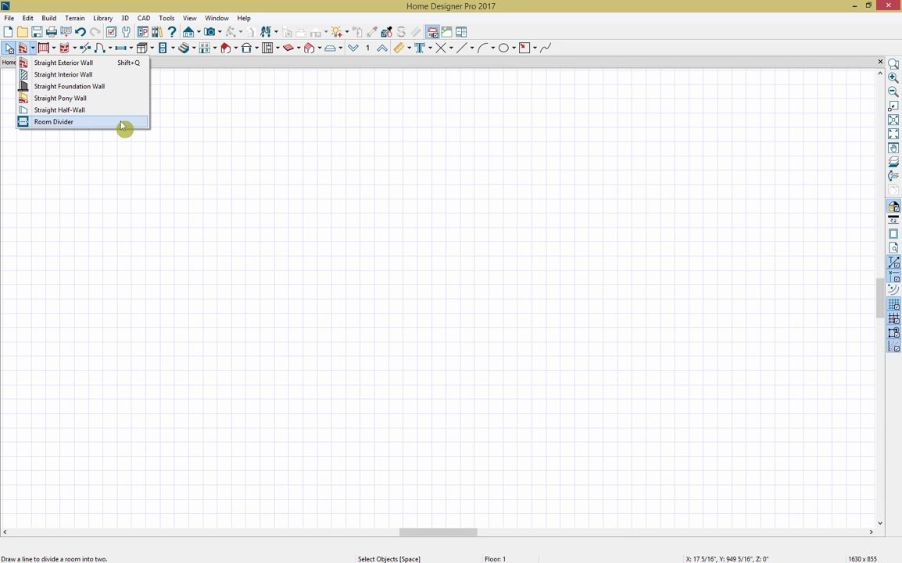
click(116, 77)
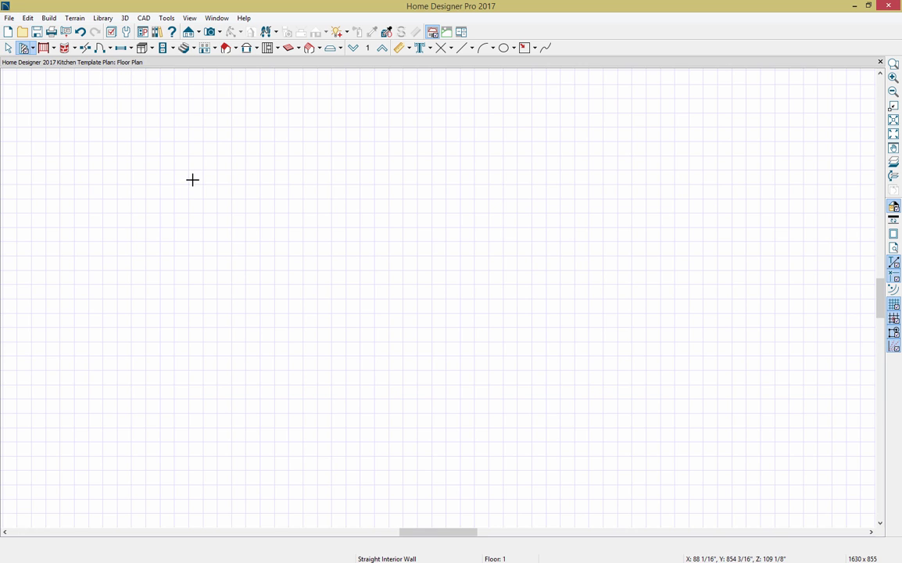
mouse_move(181, 155)
mouse_down()
mouse_move(608, 155)
mouse_move(608, 448)
mouse_move(461, 459)
mouse_move(182, 448)
mouse_move(191, 337)
mouse_move(182, 158)
mouse_up()
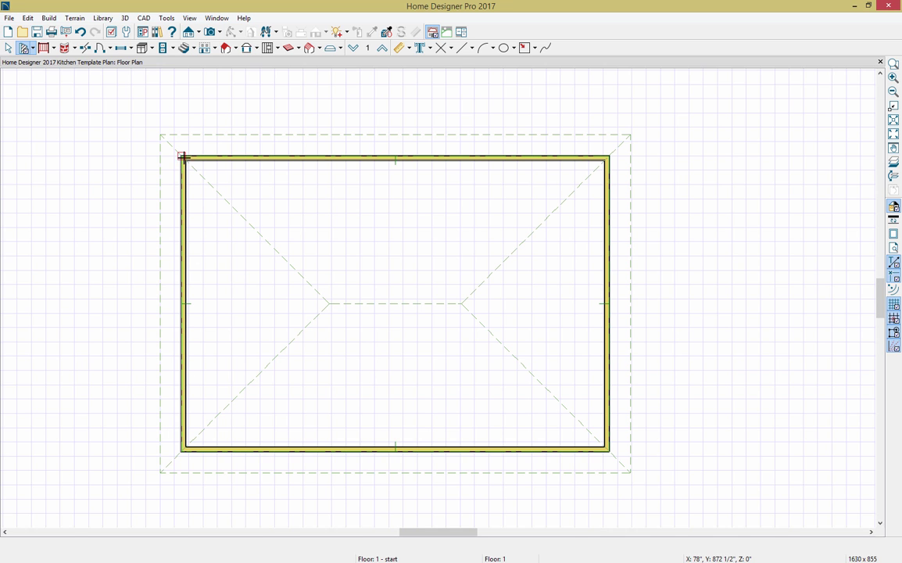
Set the length of the room's upper wall to 17' 9", keeping the rectangular layout.
click(224, 158)
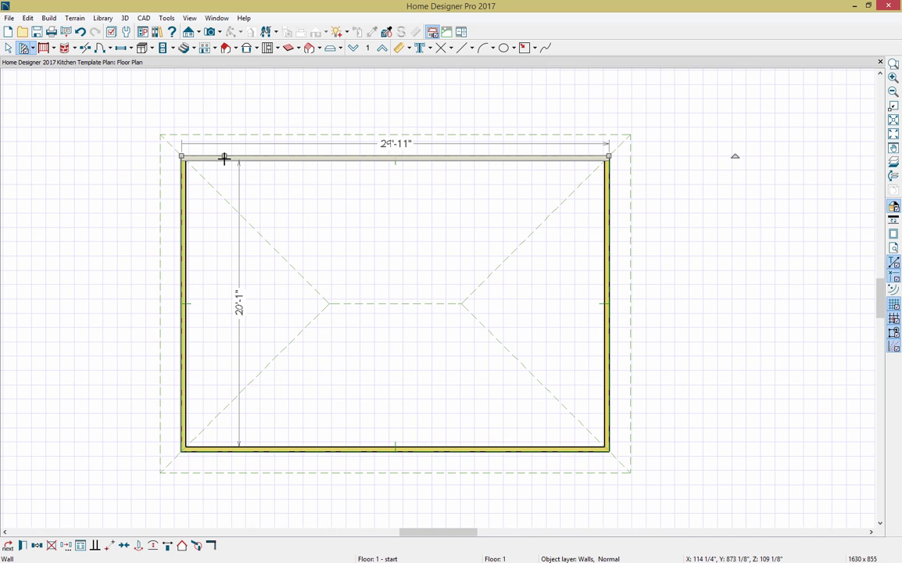
click(389, 144)
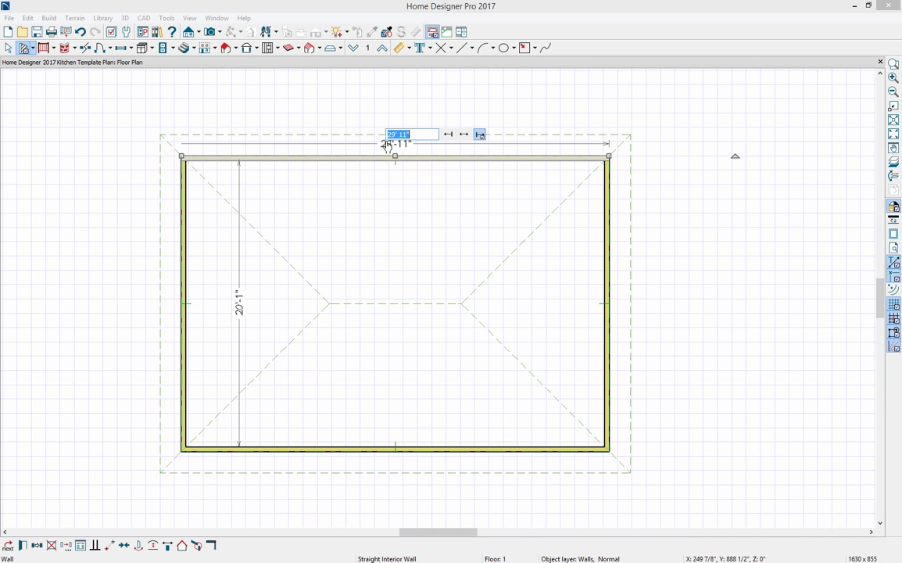
text(17' 9)
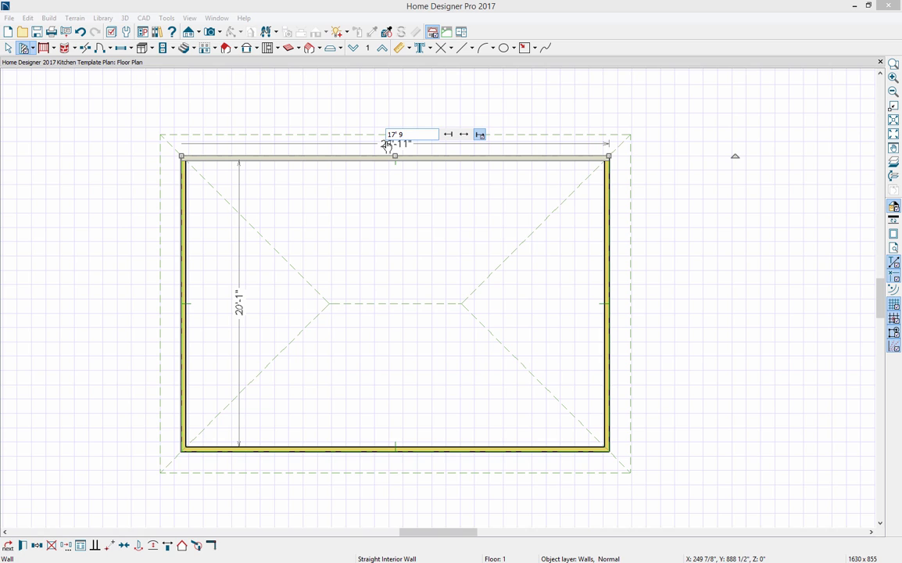
click(479, 136)
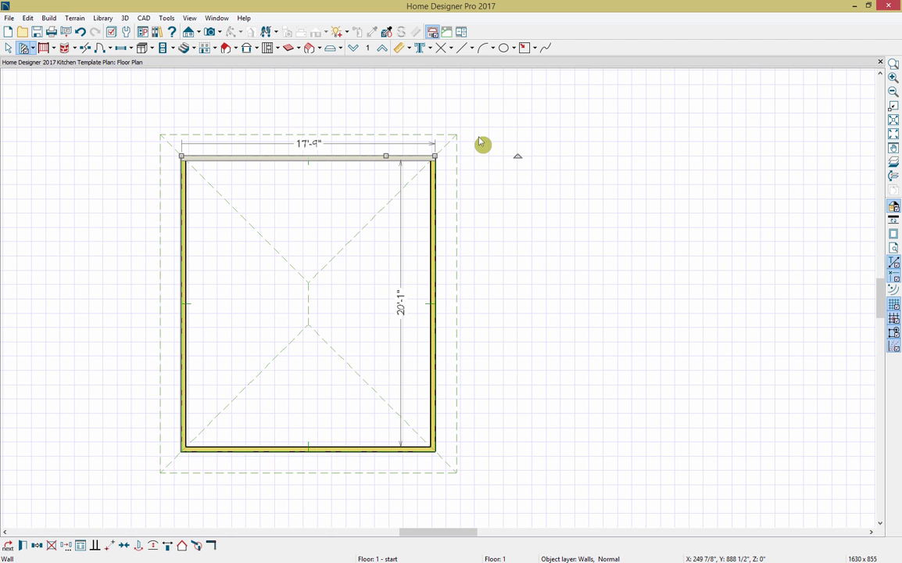
Set the distance between the room's upper and lower walls to 20' 10".
click(418, 234)
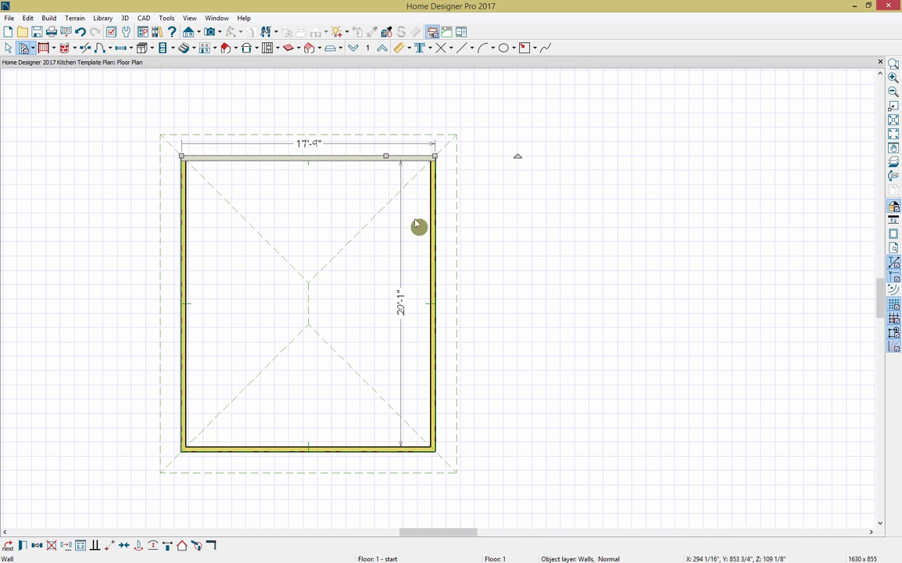
click(403, 322)
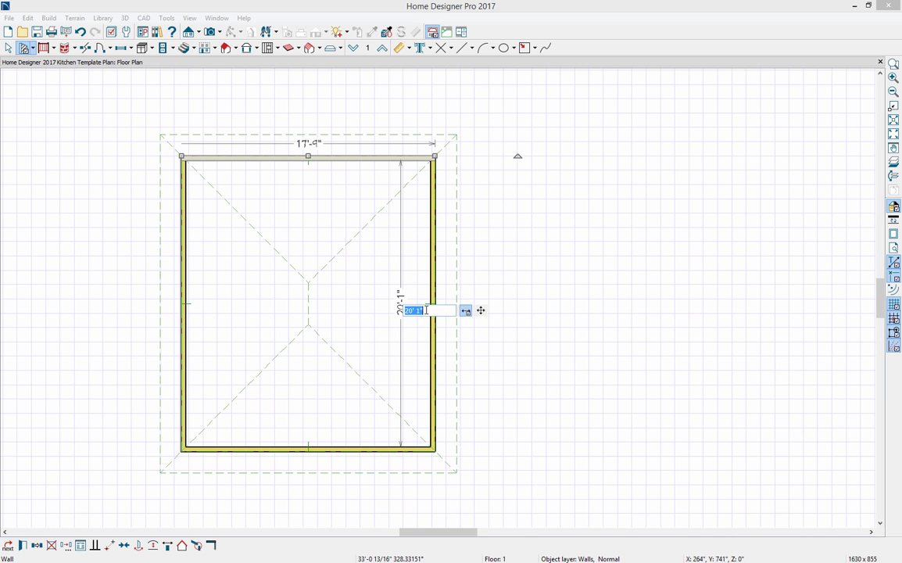
click(426, 310)
key(BackSpace)
text(0)
key(Return)
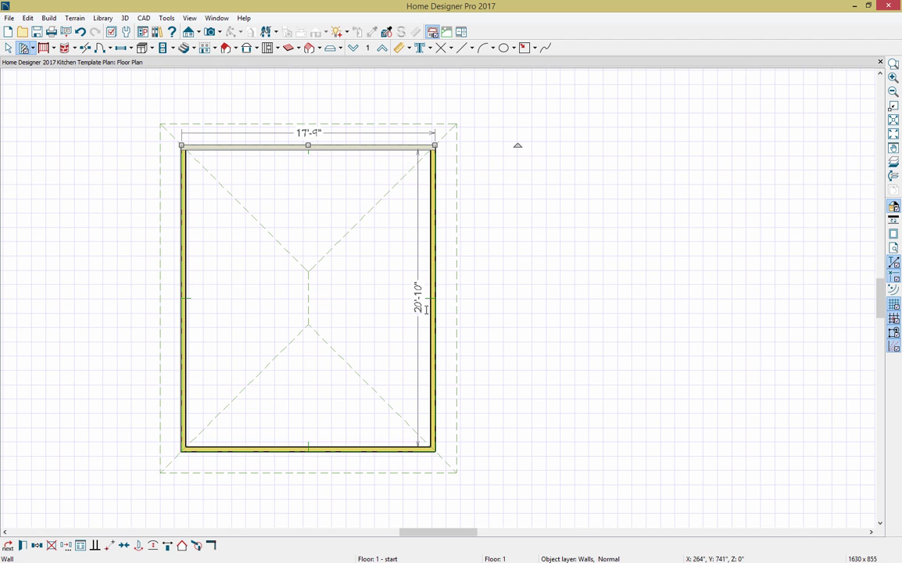
click(429, 316)
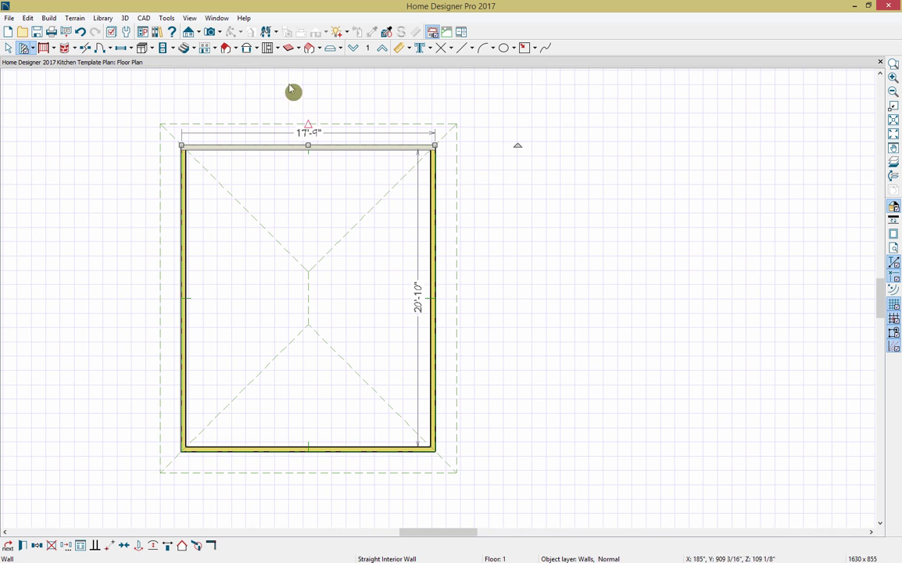
Examine the room's interior and floor in a Doll House View, and close that view.
click(221, 32)
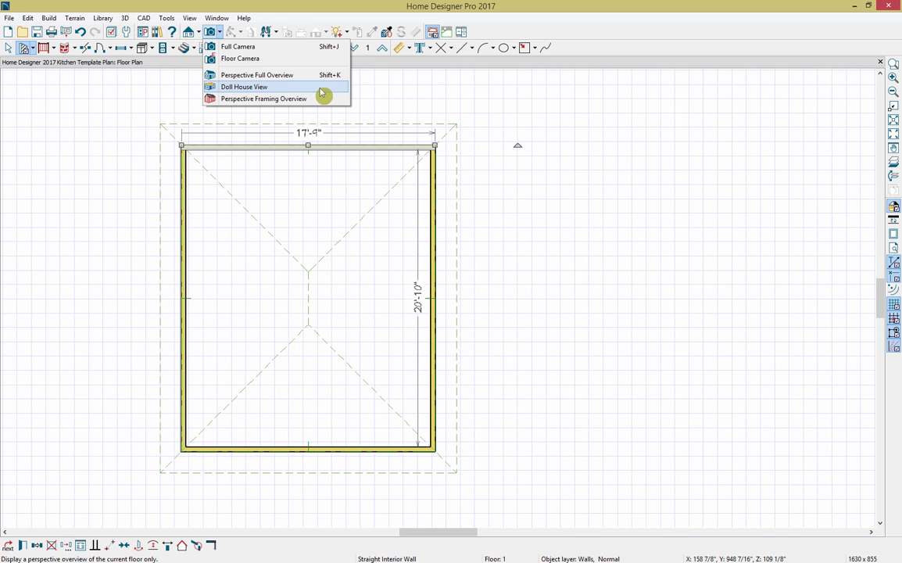
click(320, 90)
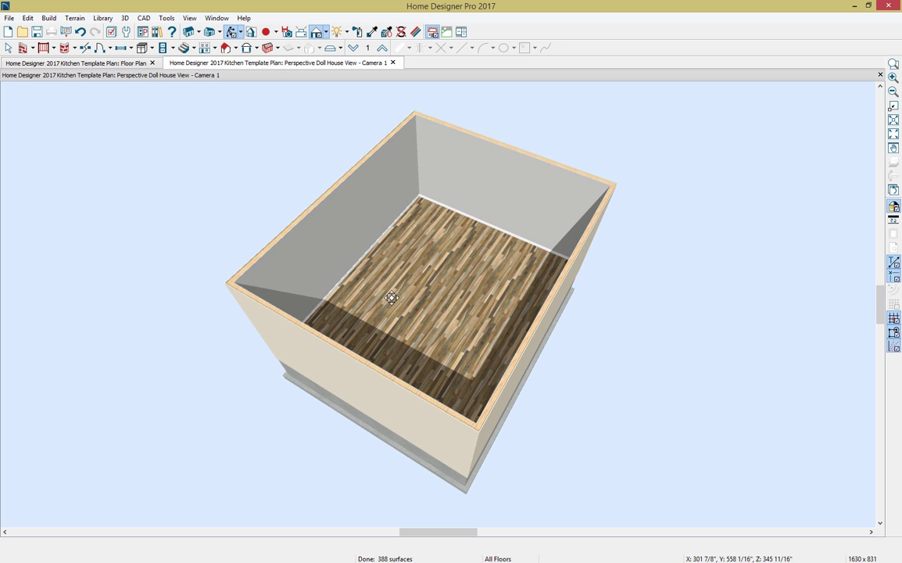
scroll(391, 297, up, 6)
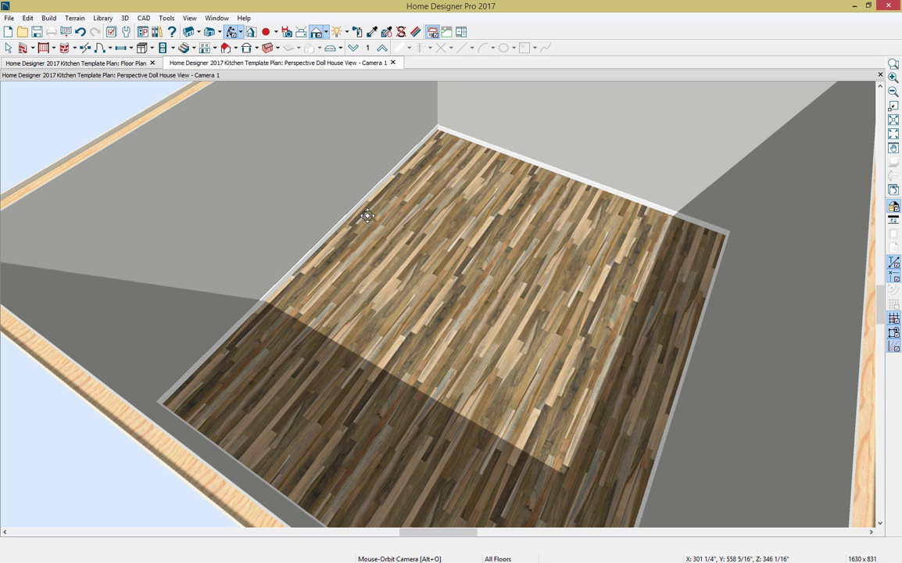
click(392, 62)
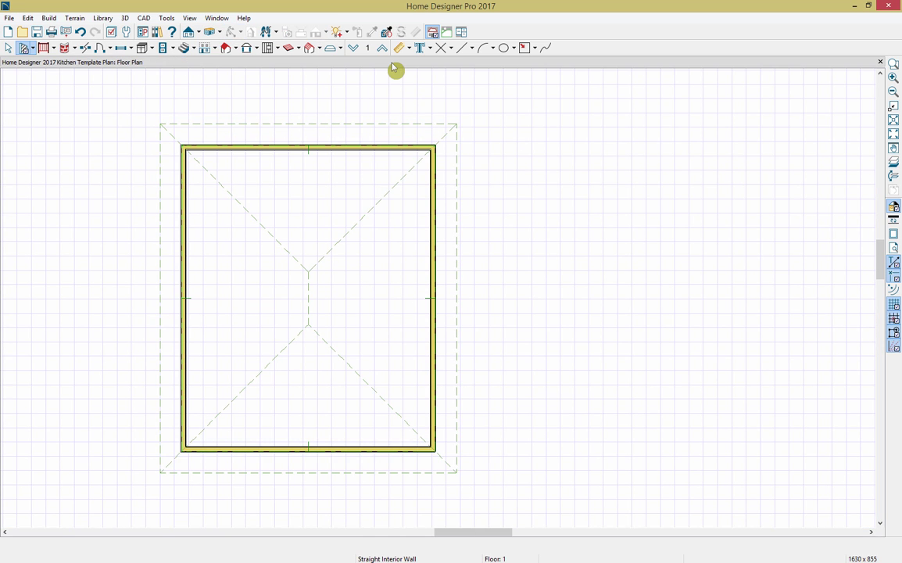
Create a Perspective Full Overview of the building and delete its foundation.
click(222, 34)
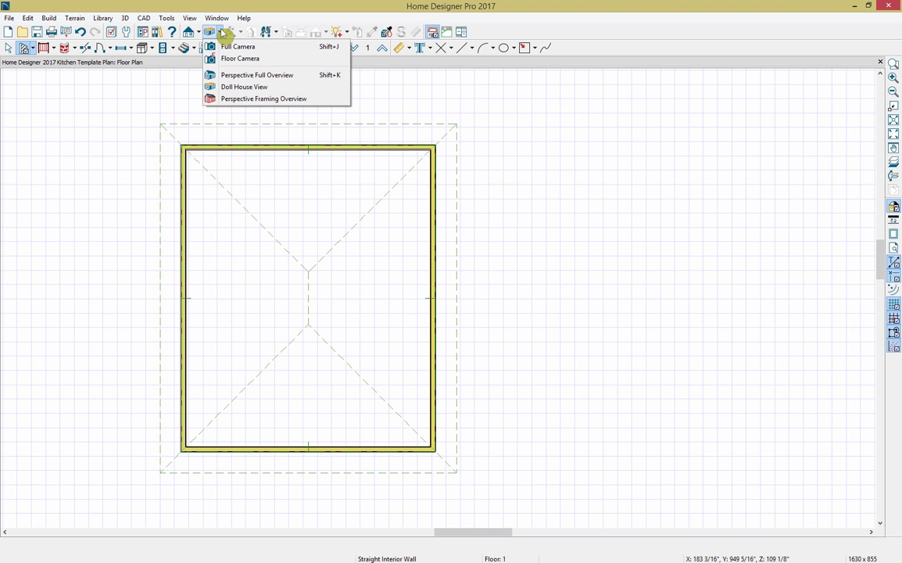
click(247, 76)
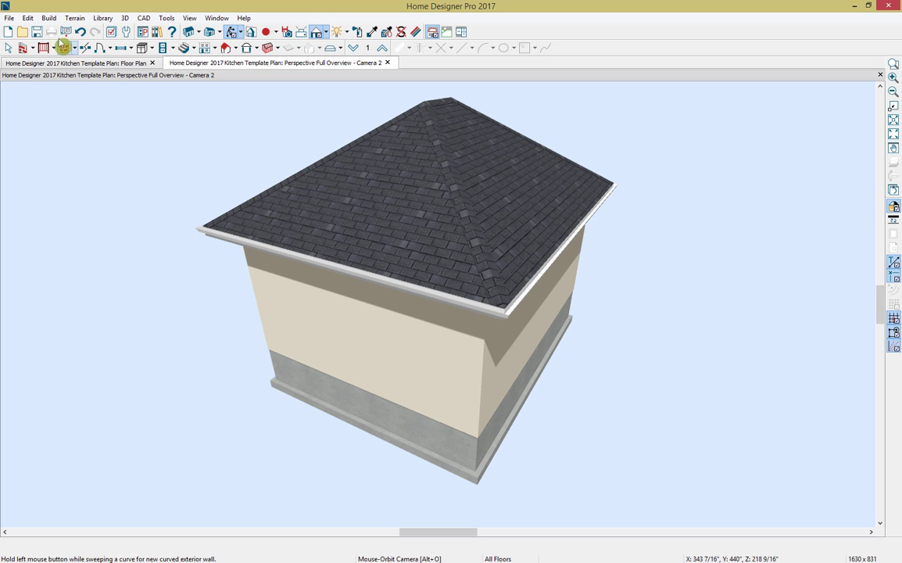
click(47, 18)
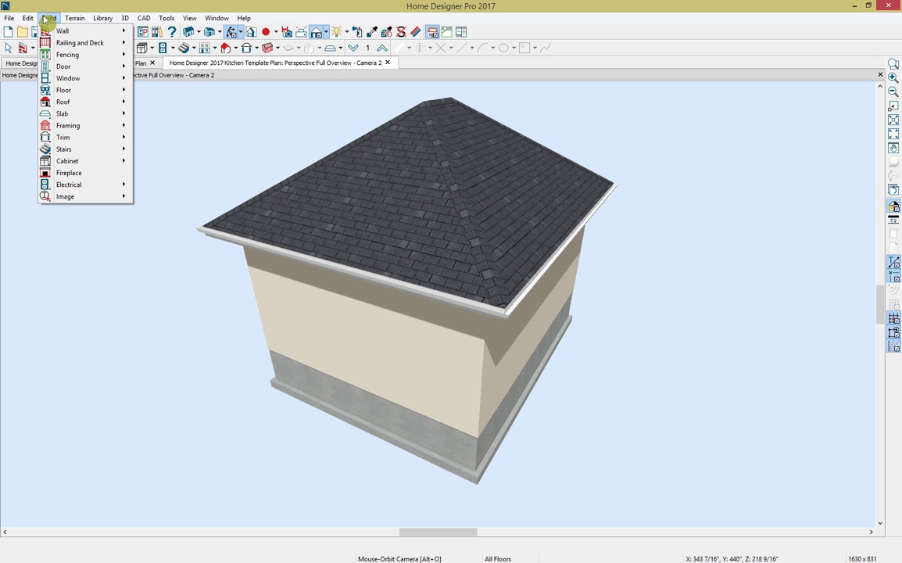
mouse_move(78, 91)
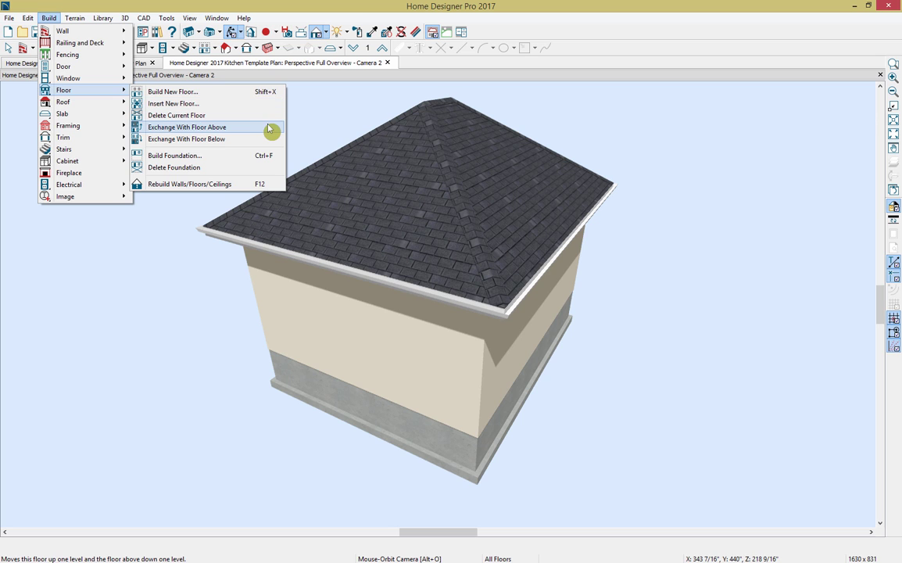
click(267, 169)
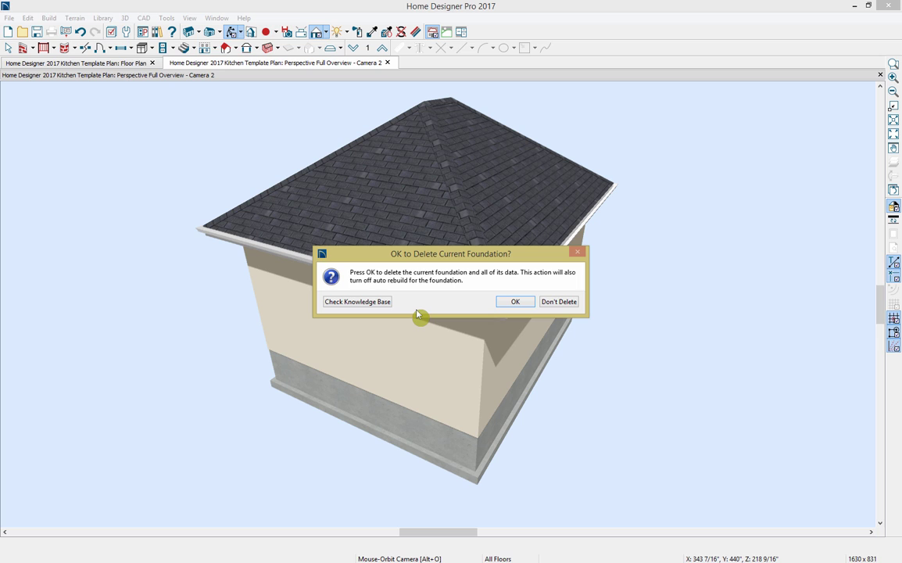
click(505, 304)
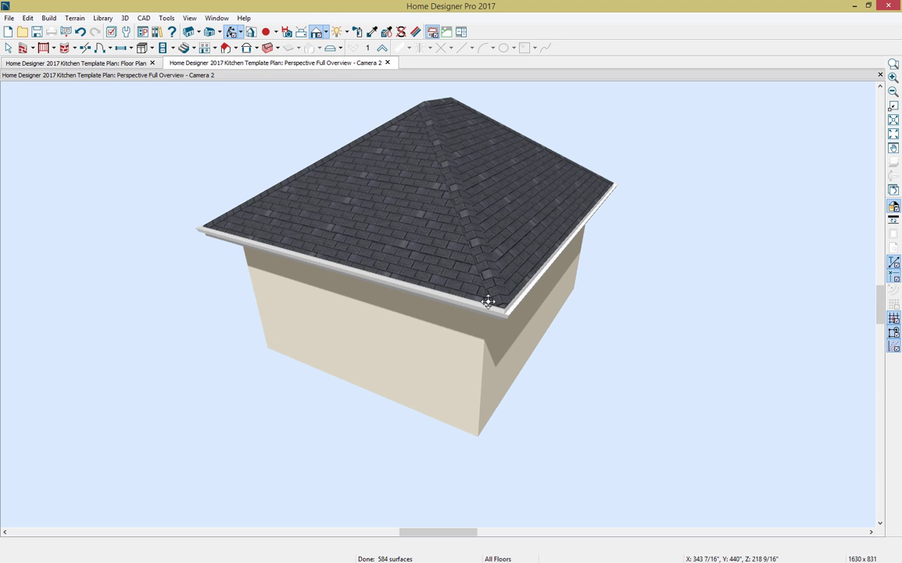
Tile the perspective overview and the floor plan vertically, with the whole room in view in the plan.
click(218, 18)
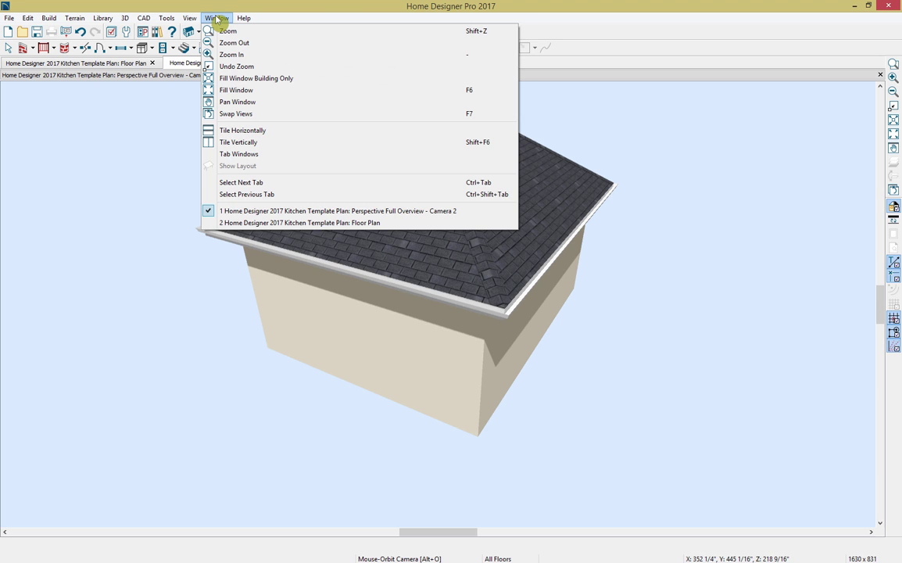
click(307, 146)
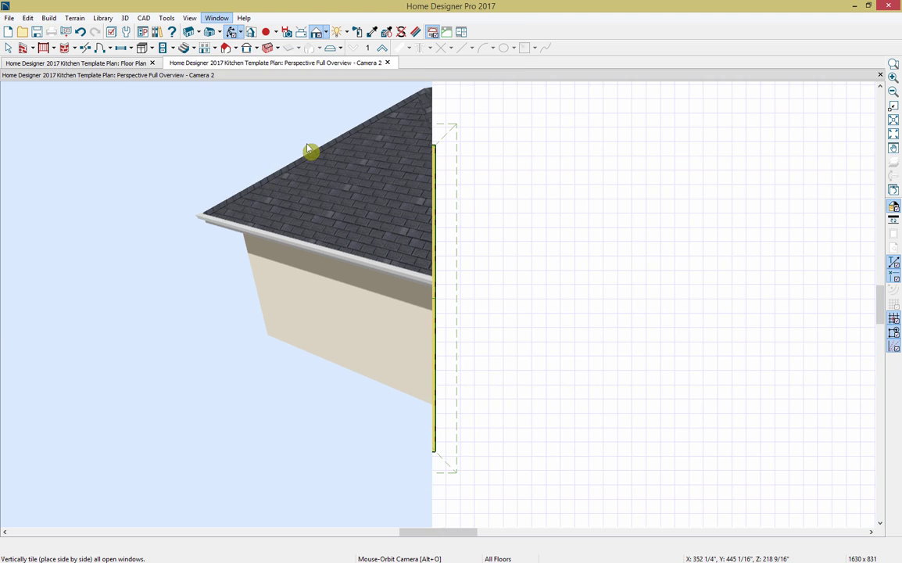
scroll(568, 233, up, 2)
scroll(569, 234, up, 3)
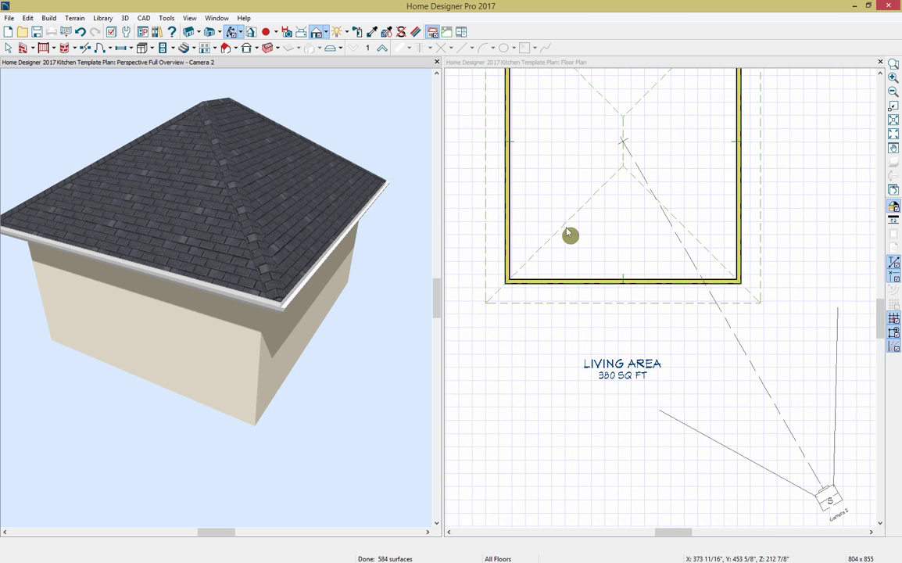
middle_drag(584, 372, 584, 371)
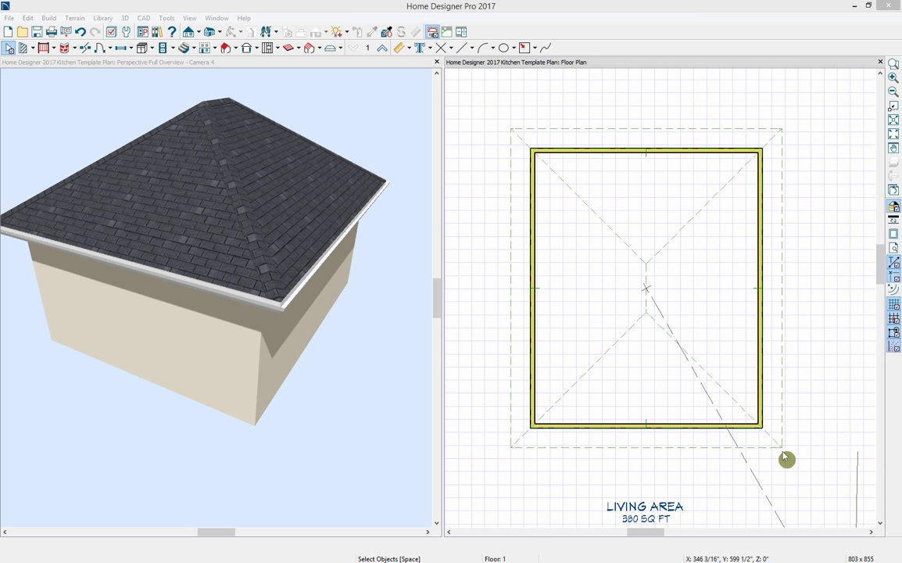
Select the room's lower and upper walls together and turn both into full gable walls.
click(687, 426)
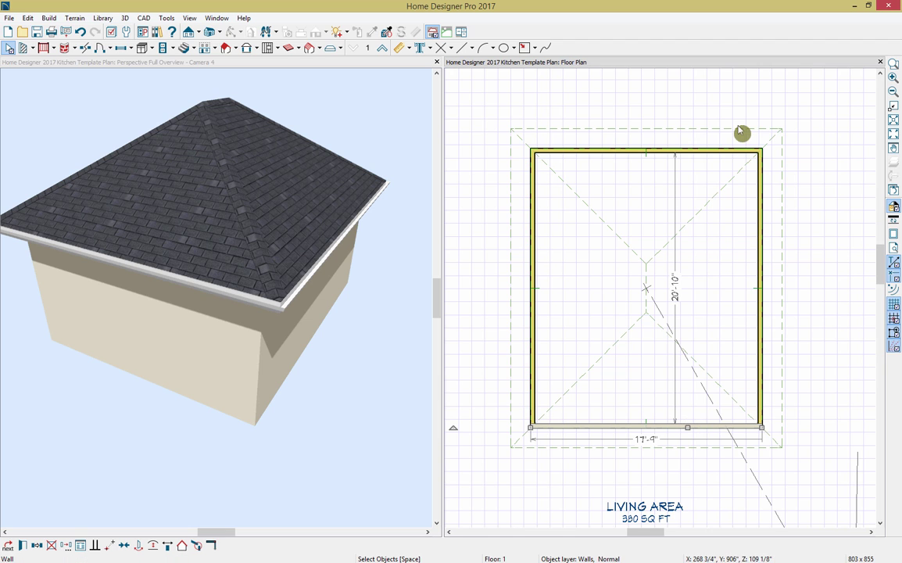
click(720, 153)
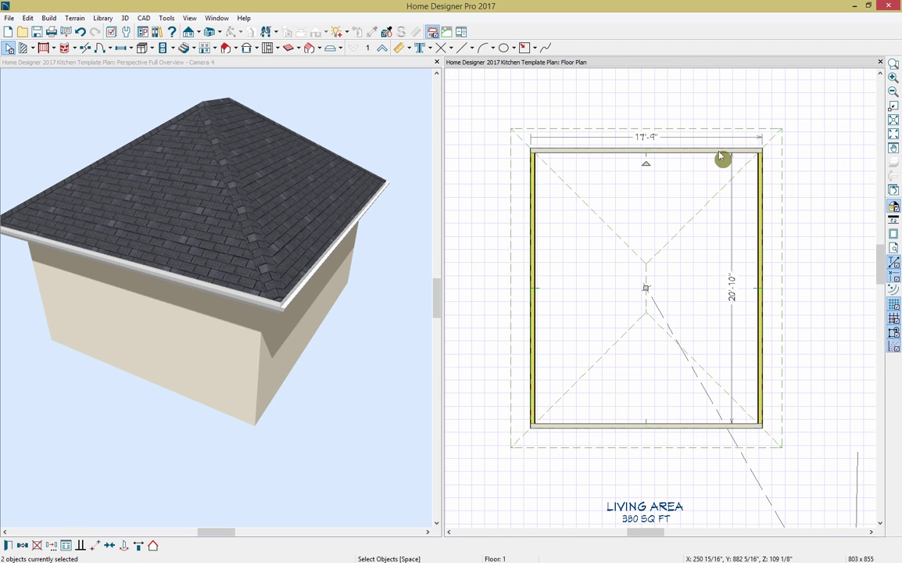
click(154, 547)
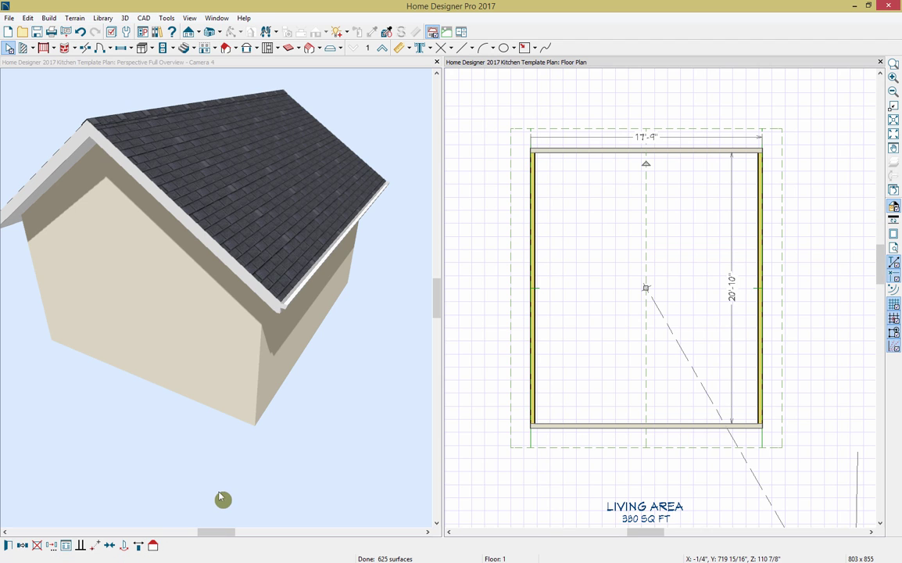
Close the overview and place a Full Camera in the room's lower-left corner, aimed diagonally toward the upper-right corner.
click(438, 63)
scroll(491, 364, down, 3)
middle_drag(491, 350, 495, 183)
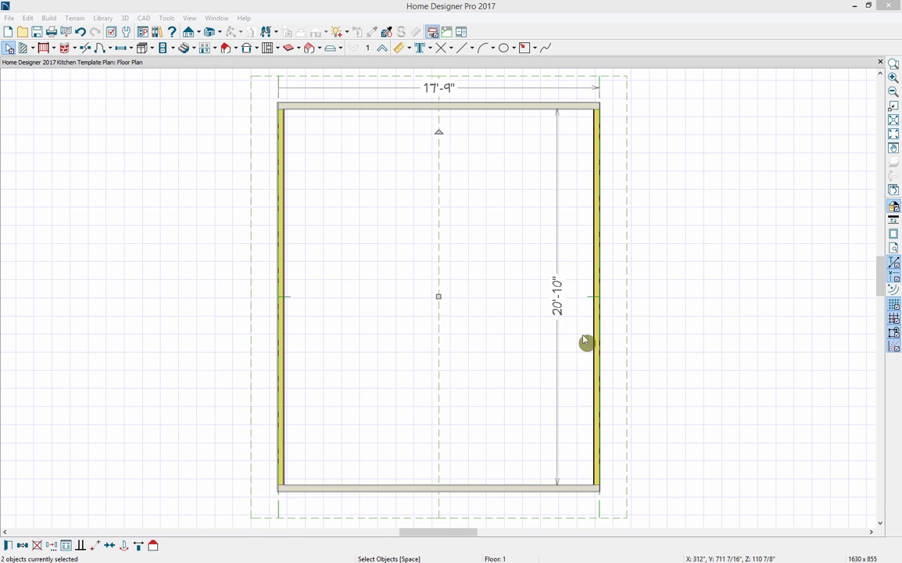
click(222, 32)
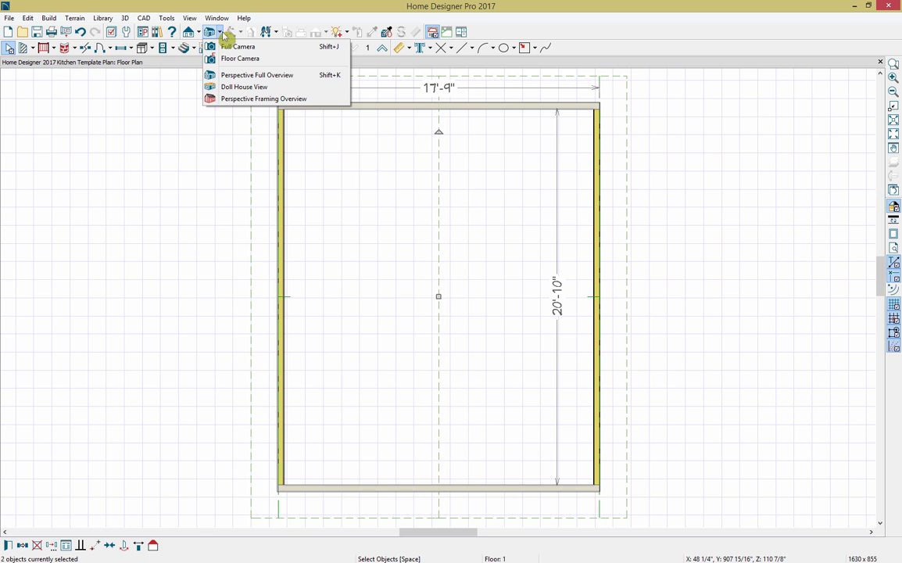
click(278, 52)
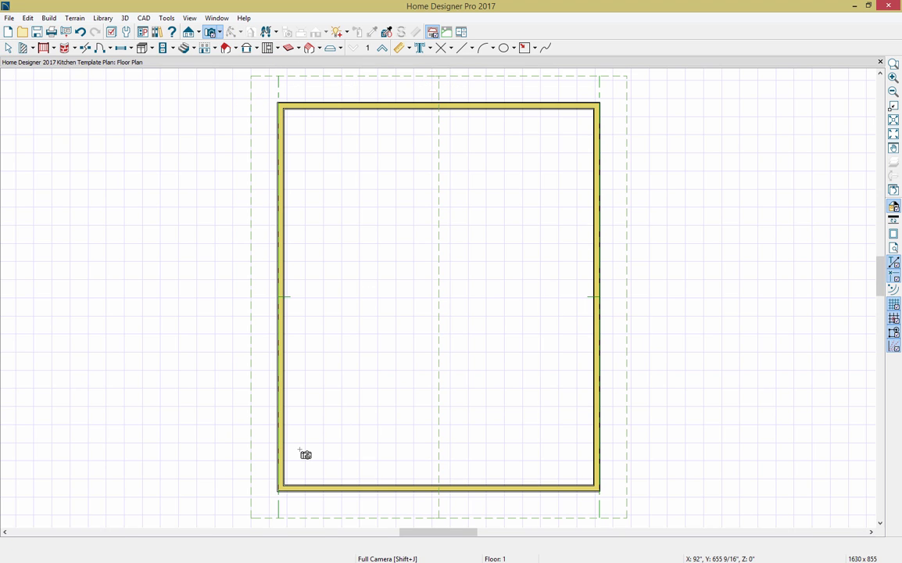
drag(300, 451, 388, 361)
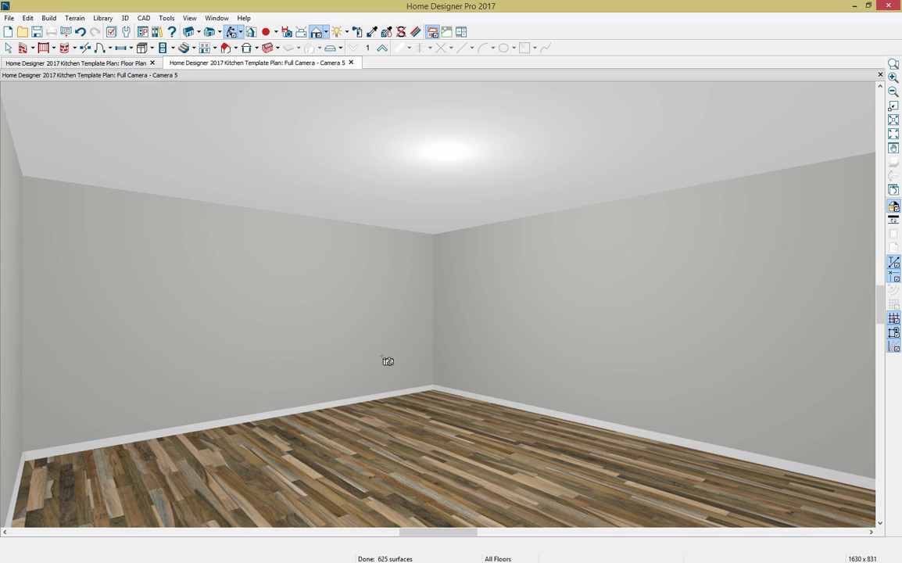
Tile the Full Camera view beside the floor plan and frame the whole room in the plan.
key(shift+v)
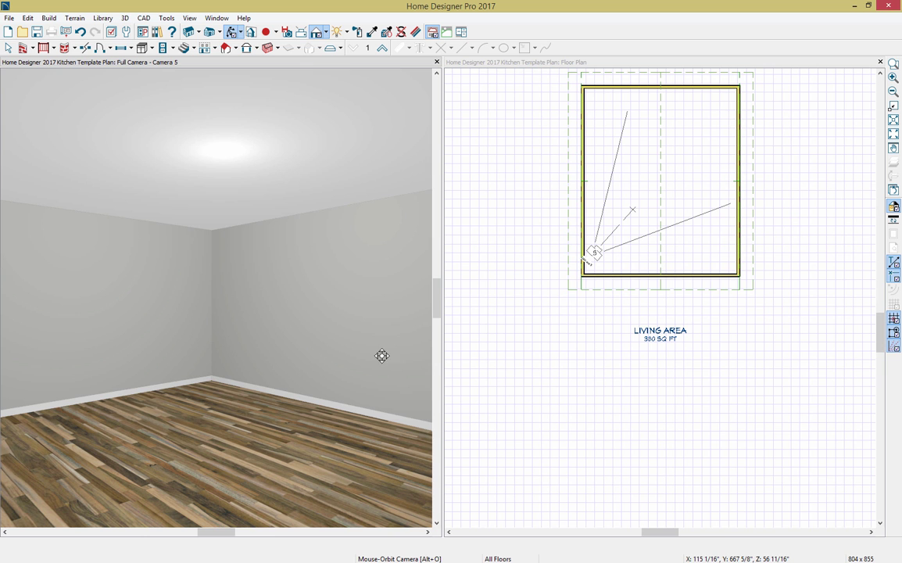
scroll(624, 238, up, 3)
middle_drag(624, 239, 587, 407)
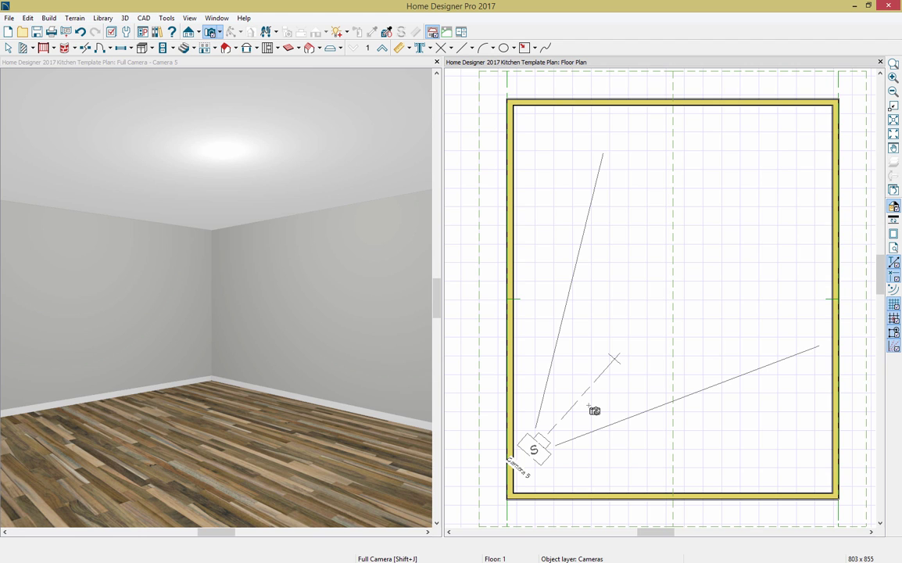
Remove the flat ceiling from the room by turning off Ceiling Over This Room in its structure settings.
key(space)
double_click(592, 412)
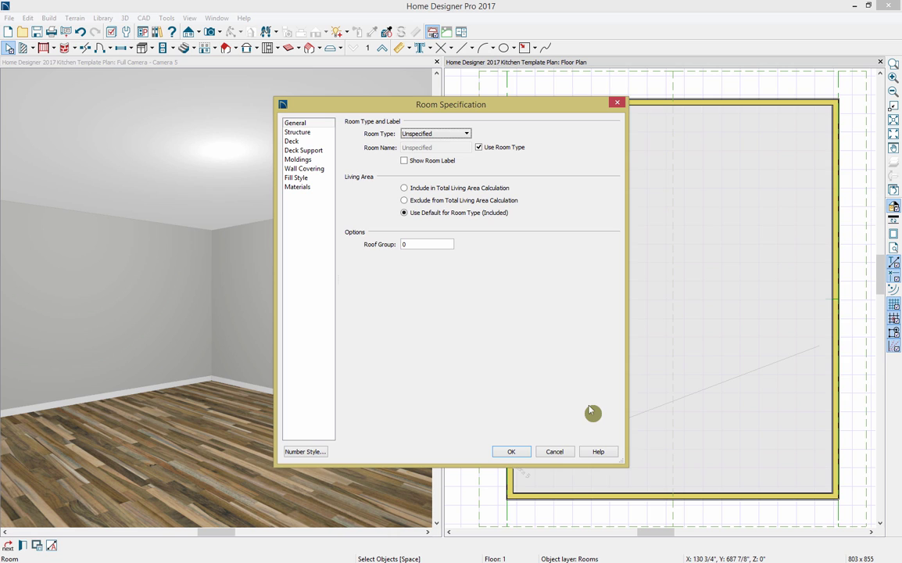
click(468, 135)
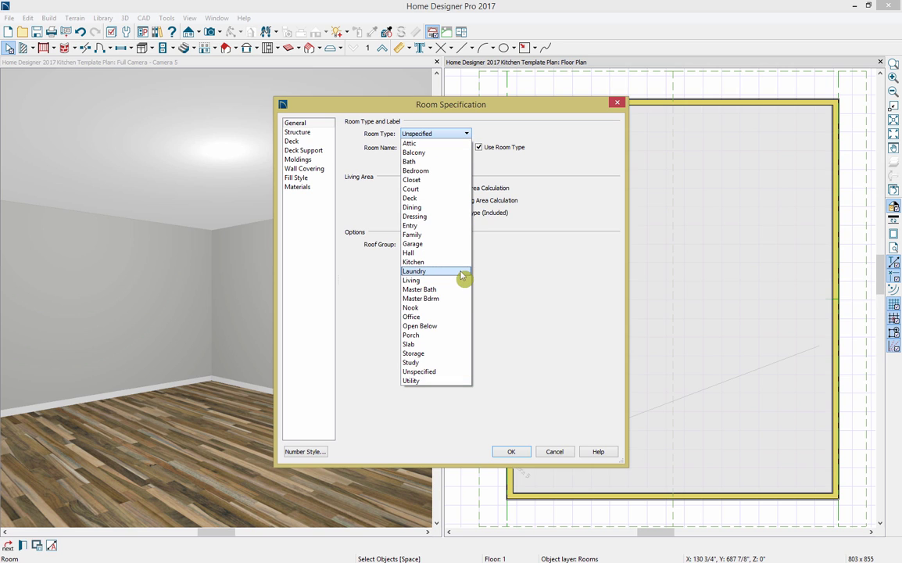
click(513, 172)
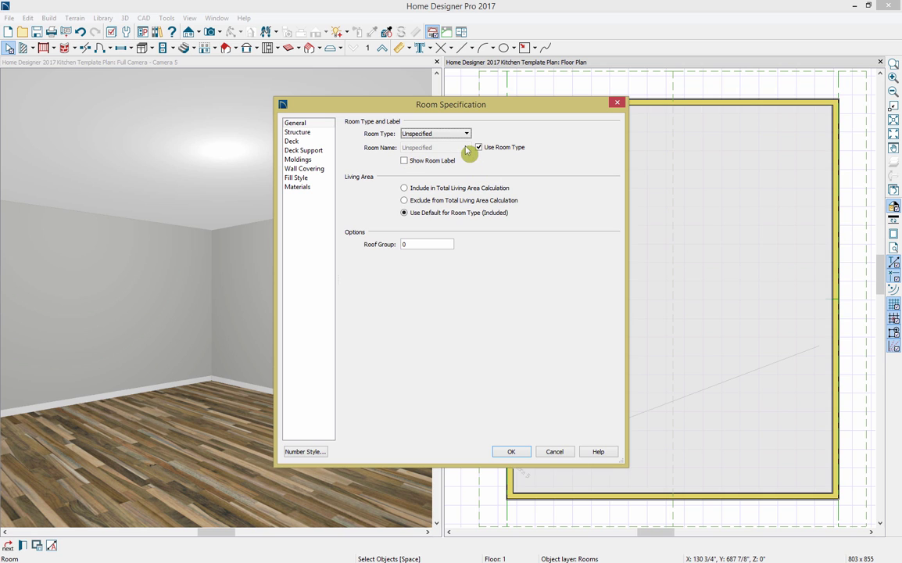
click(309, 132)
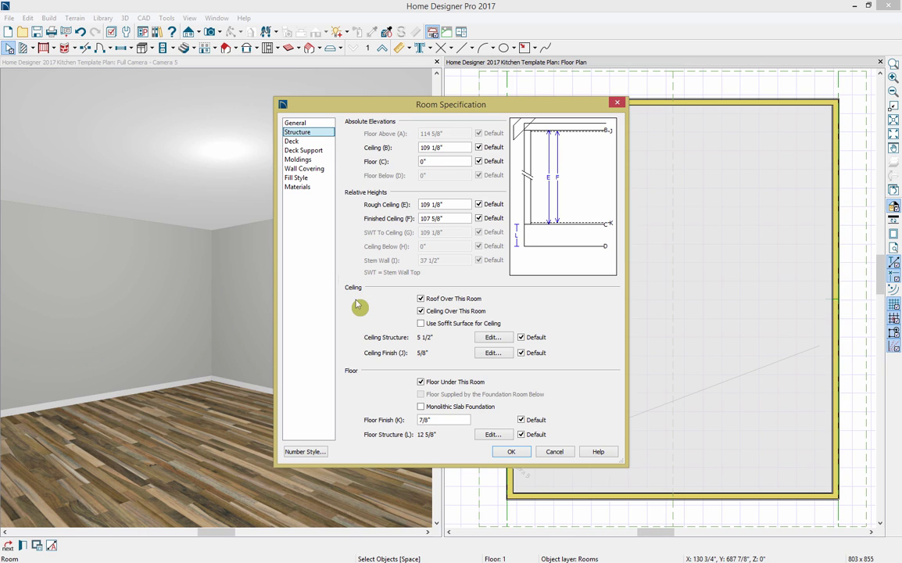
click(422, 312)
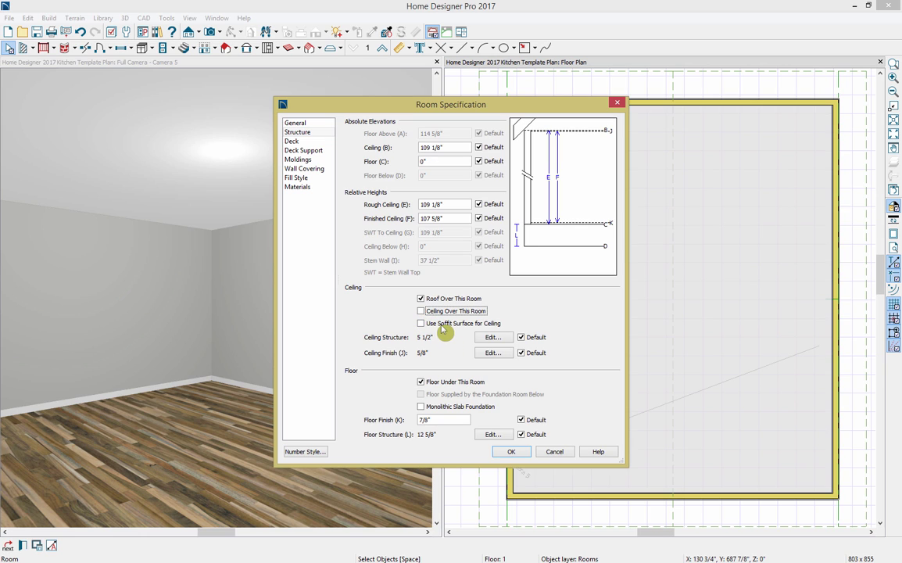
click(515, 452)
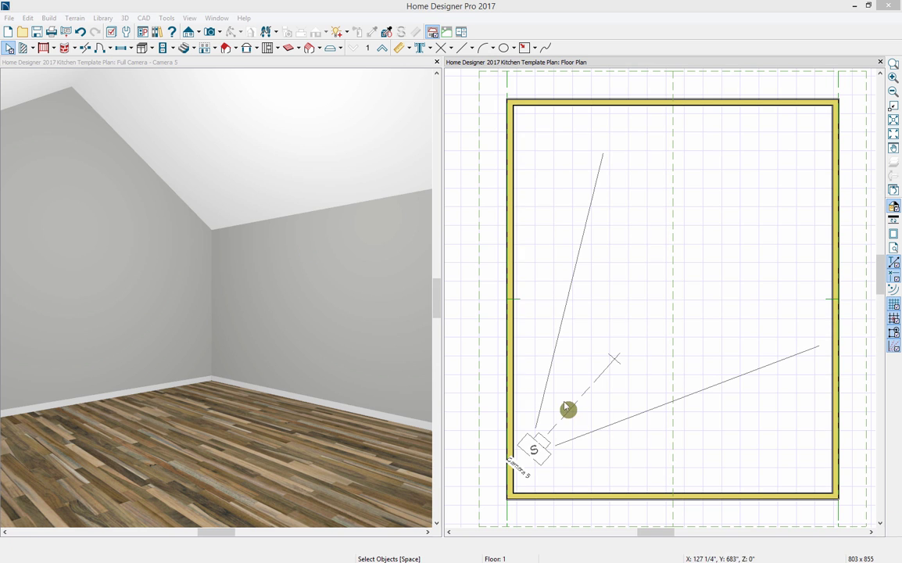
Select the room's left and right walls together and set their roof pitch to 4 in 12.
click(513, 350)
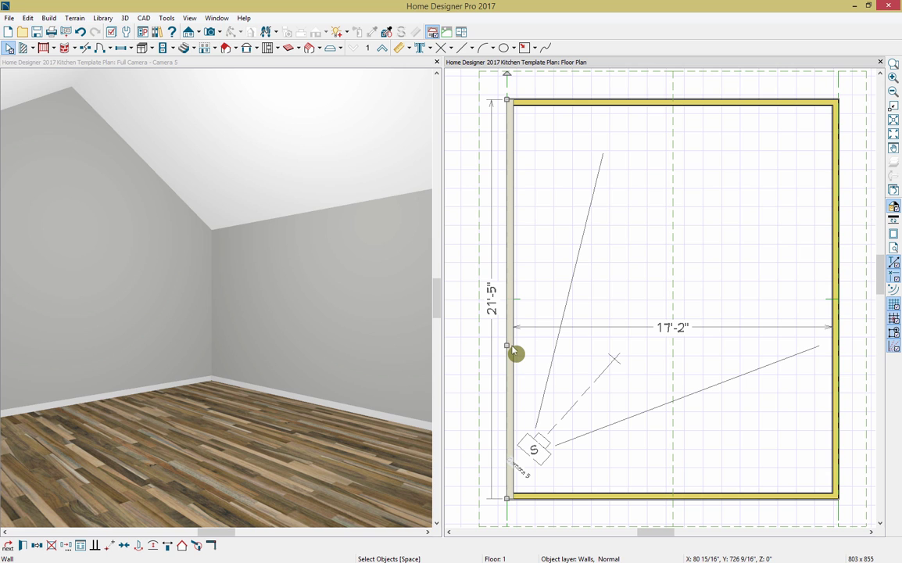
shift+click(837, 351)
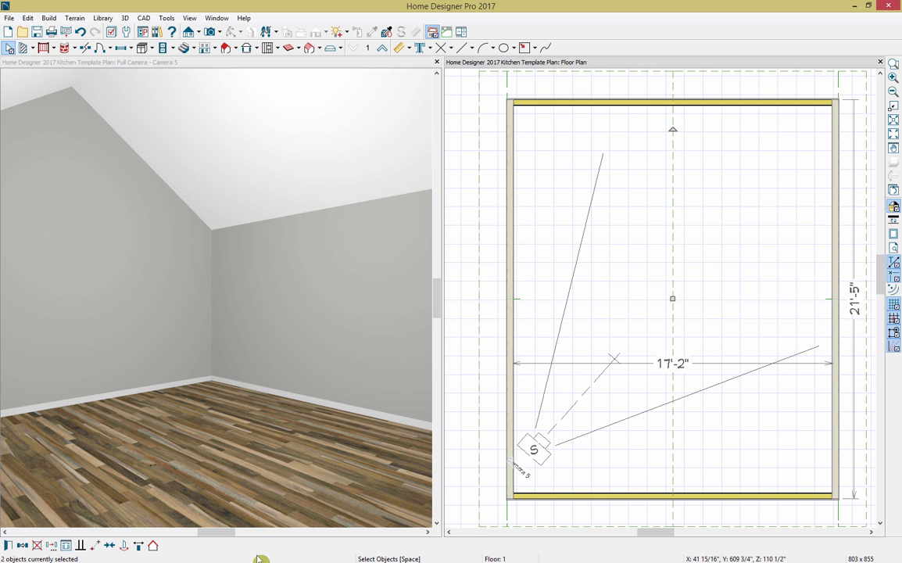
click(6, 547)
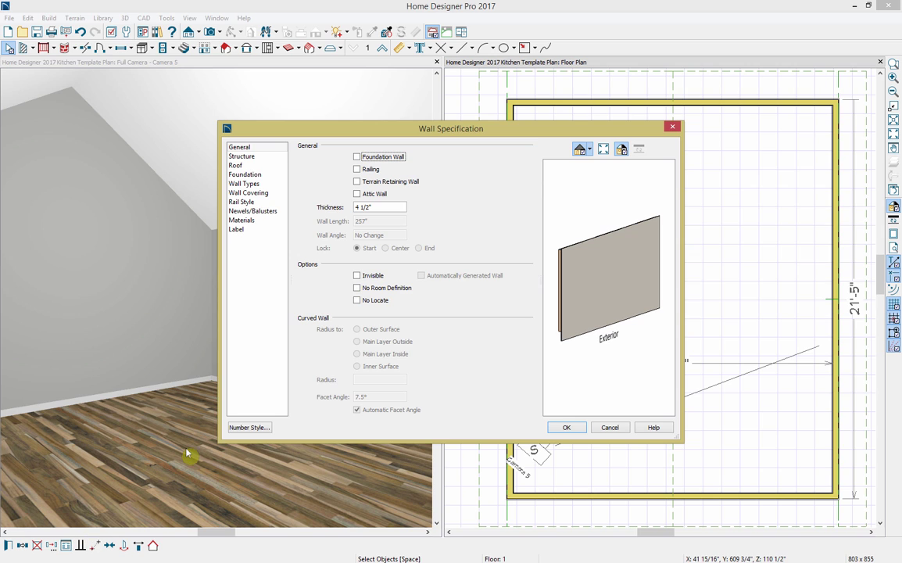
click(282, 170)
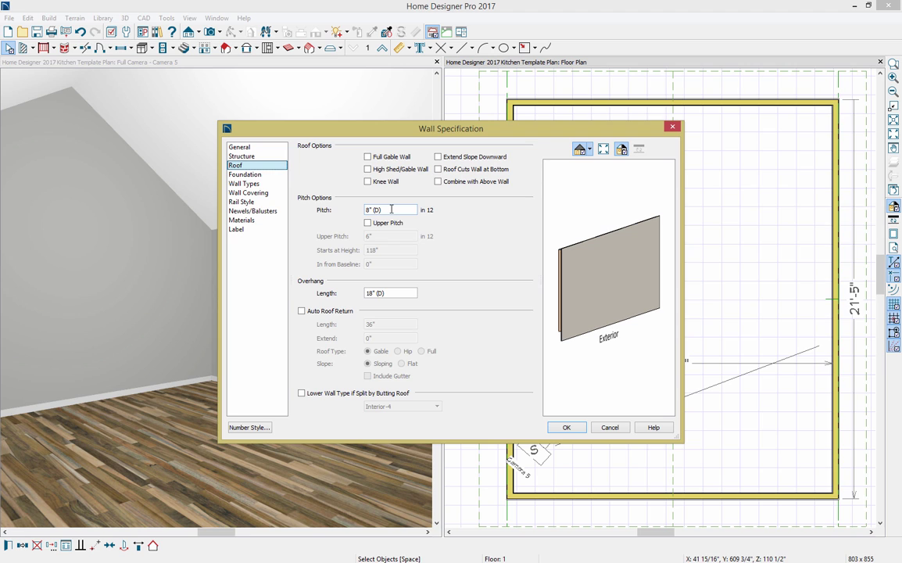
drag(391, 209, 364, 210)
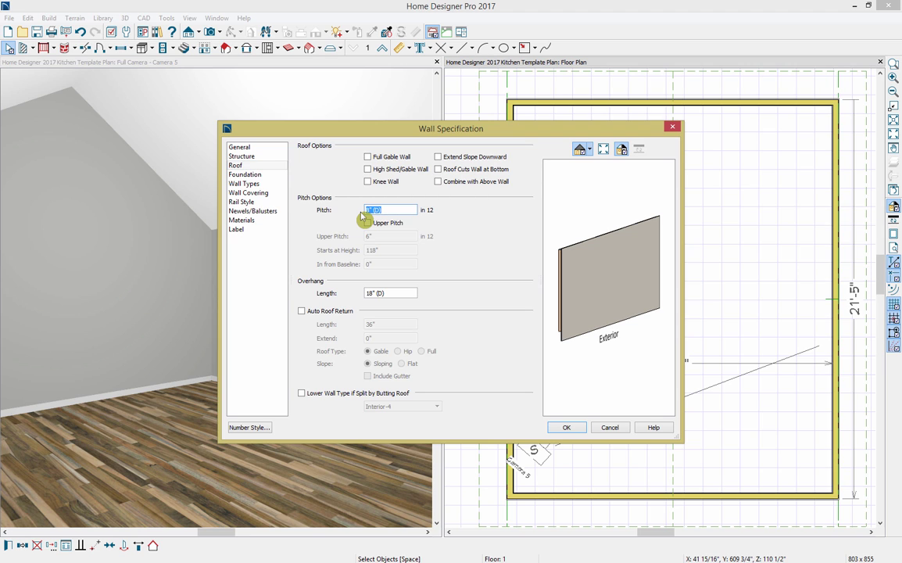
text(4)
click(566, 428)
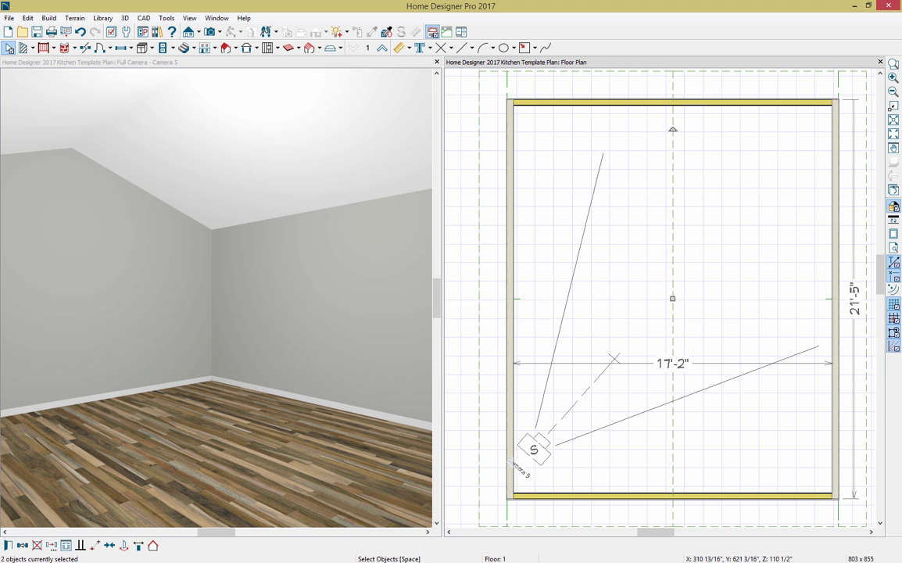
Open the library browser and look through the Core Catalogs' Architectural category and the Bonus Catalogs.
click(157, 32)
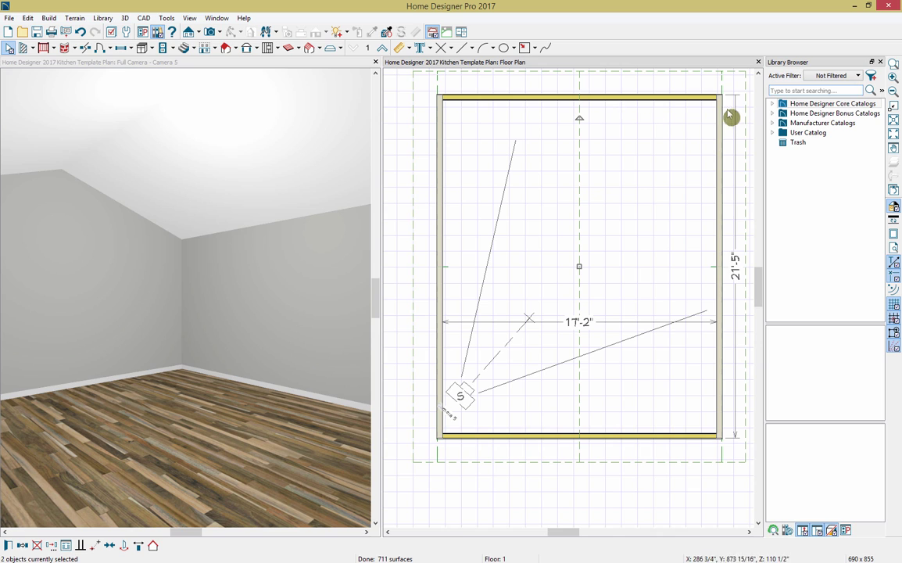
click(773, 105)
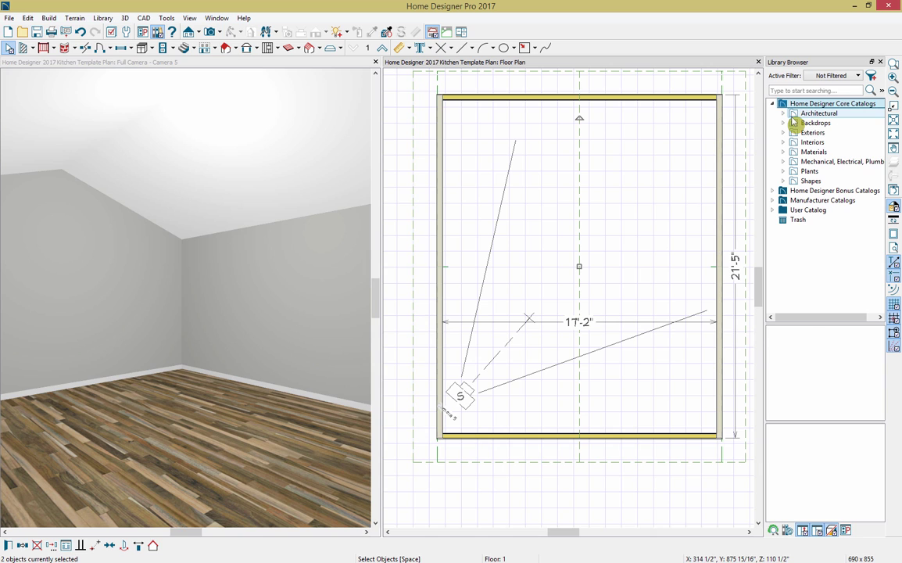
click(795, 113)
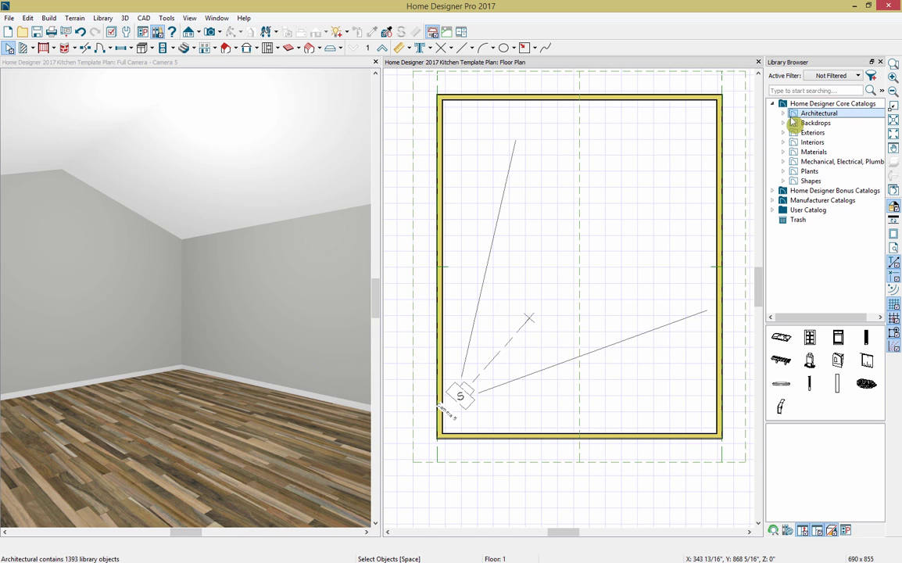
click(784, 114)
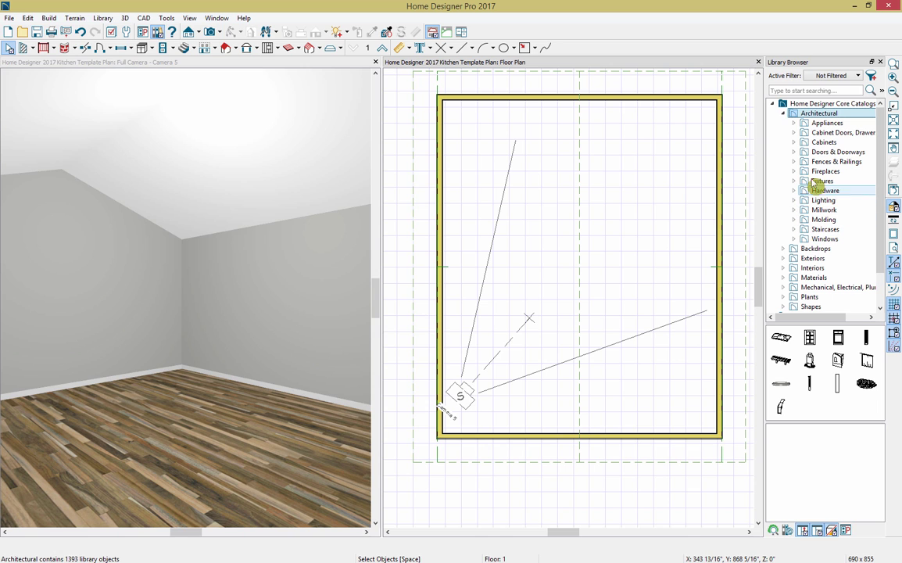
click(784, 114)
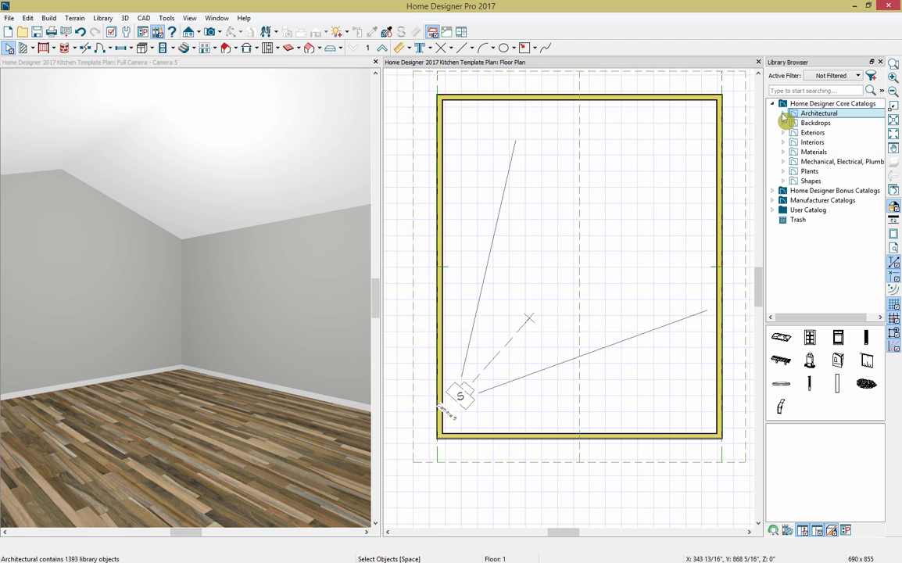
click(773, 193)
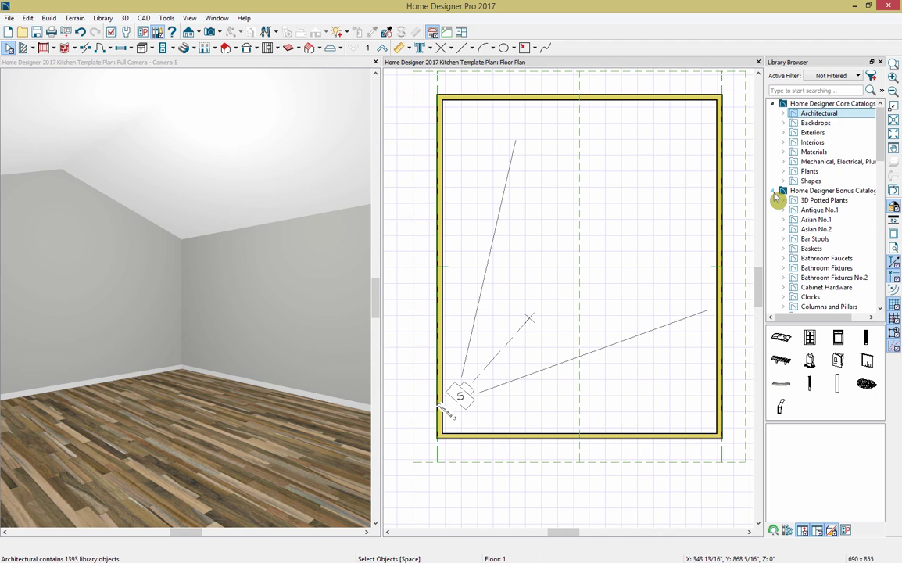
click(773, 192)
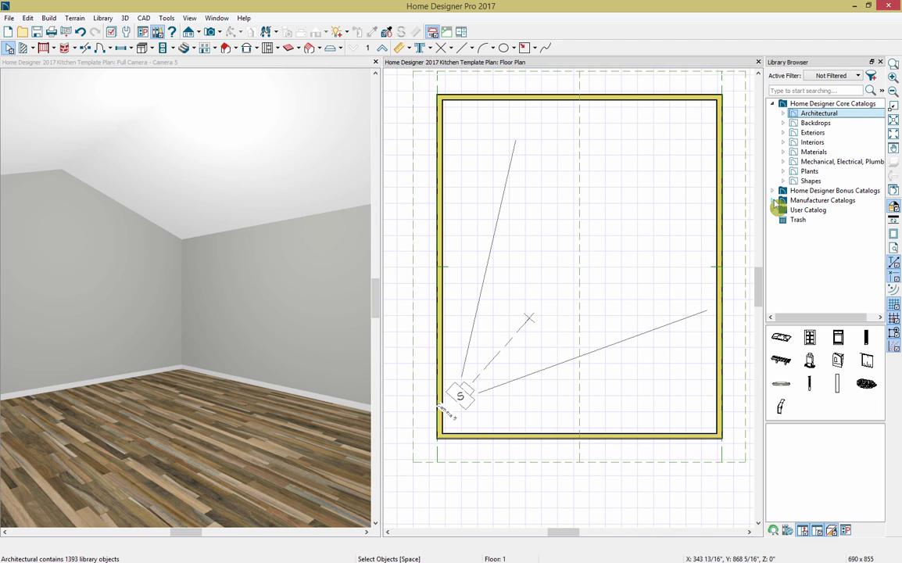
Place the Main Beam from the User Catalog's Kitchen 2017 Beams folder along the room's ridge line.
click(774, 211)
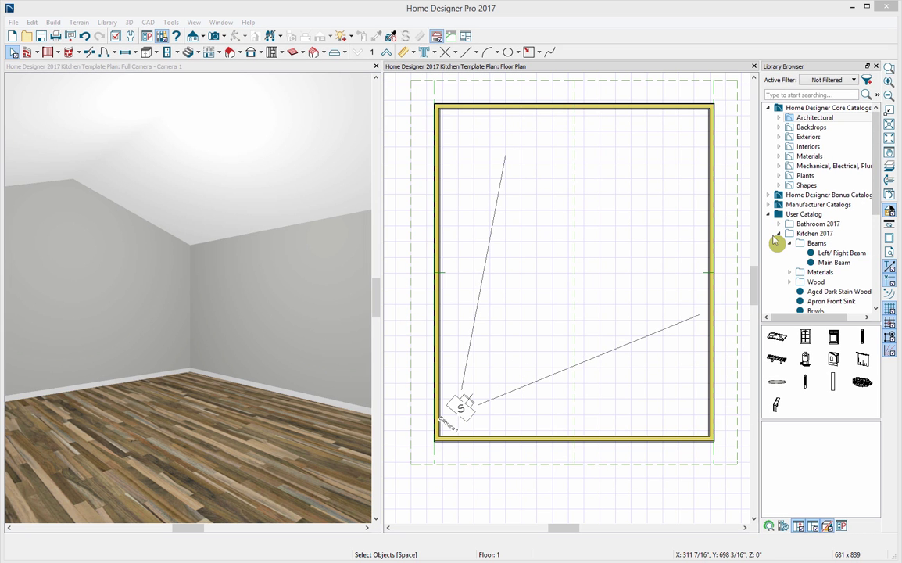
click(830, 262)
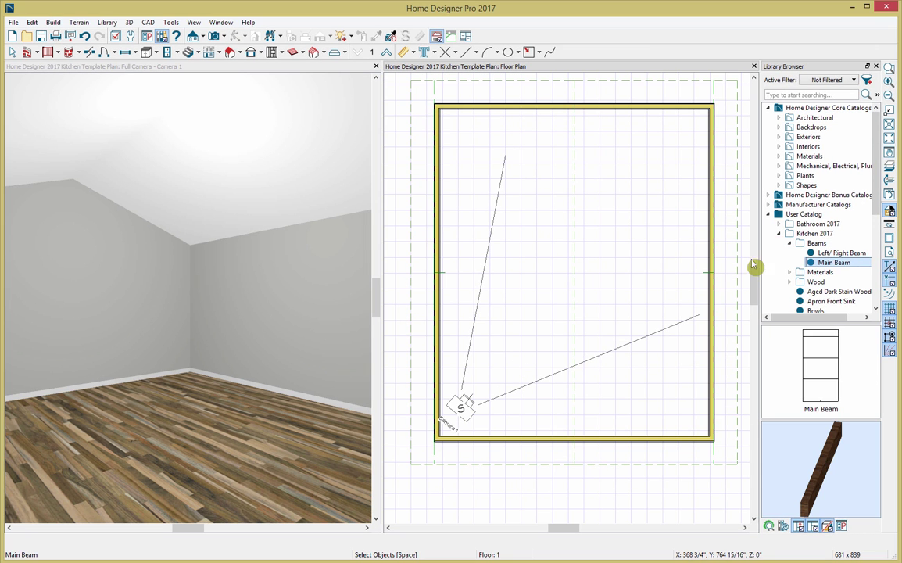
click(576, 236)
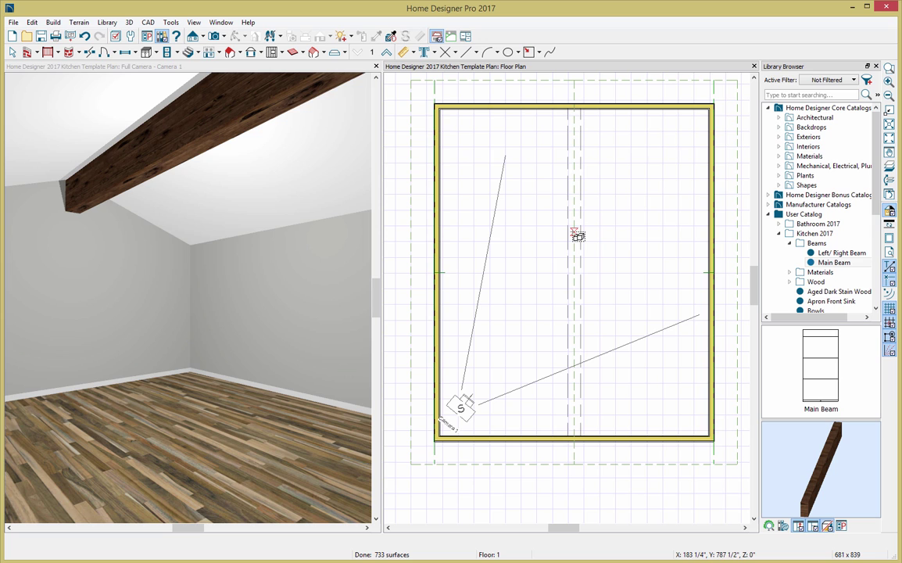
Place the Left/ Right Beam across the main beam near the upper wall, accepting the overlap with it.
click(827, 253)
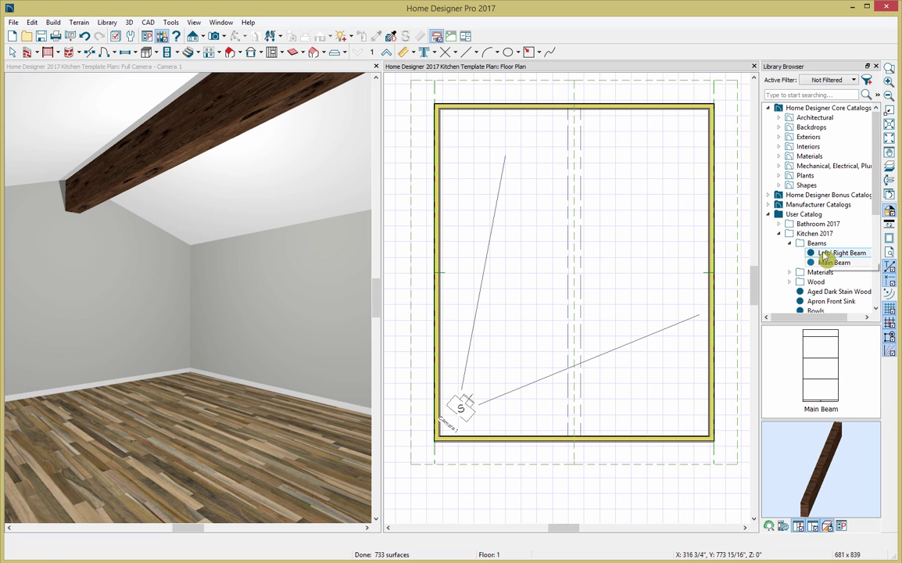
click(587, 163)
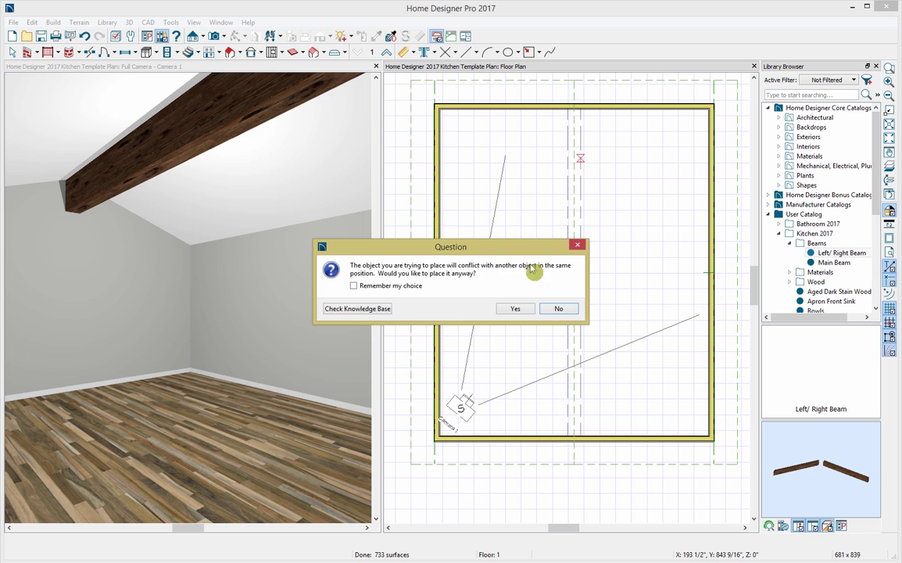
click(515, 309)
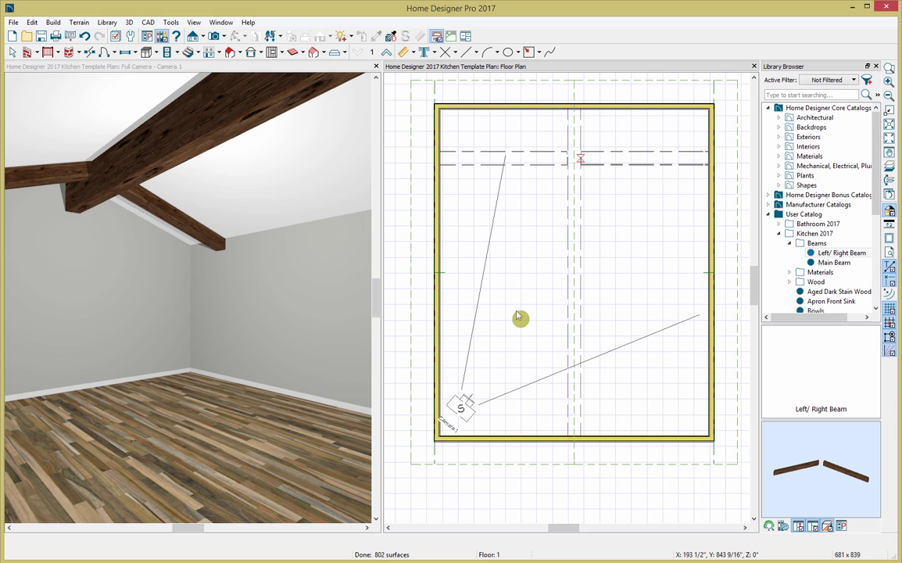
Center the Left/ Right Beam pair on the main beam and move it up against the upper wall.
click(598, 162)
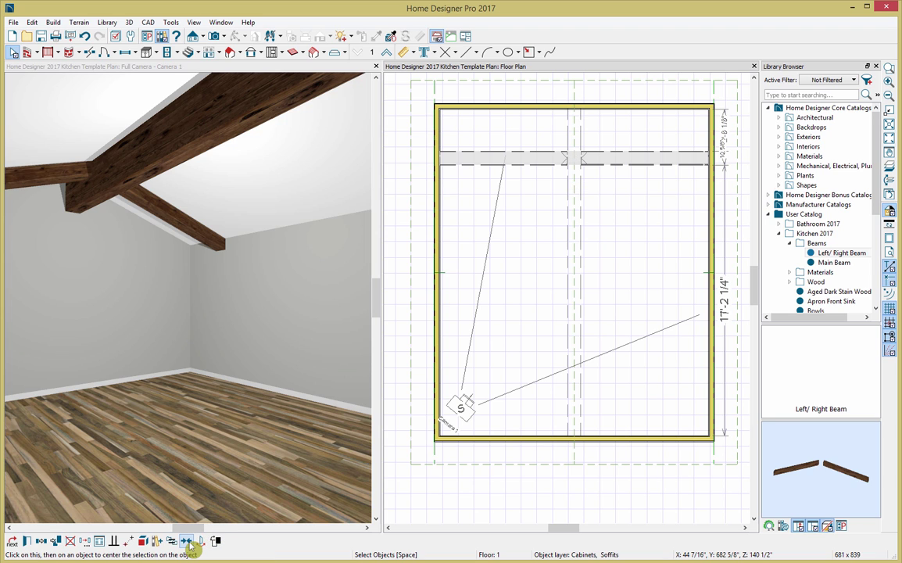
click(188, 541)
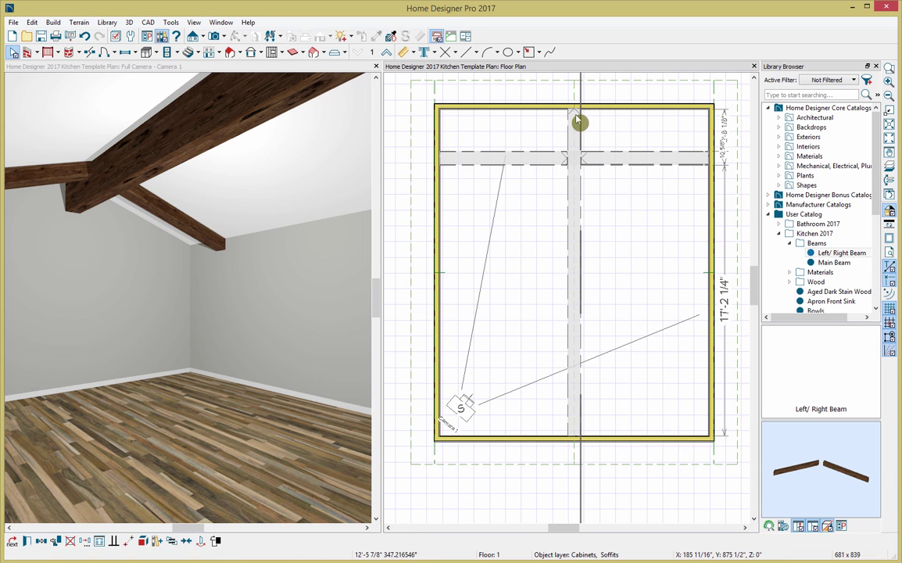
click(576, 115)
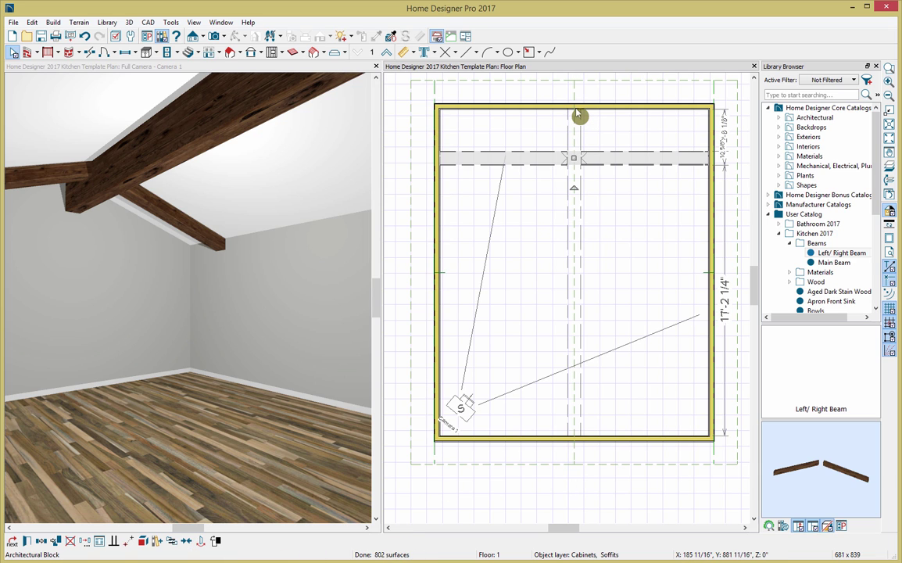
drag(574, 158, 575, 119)
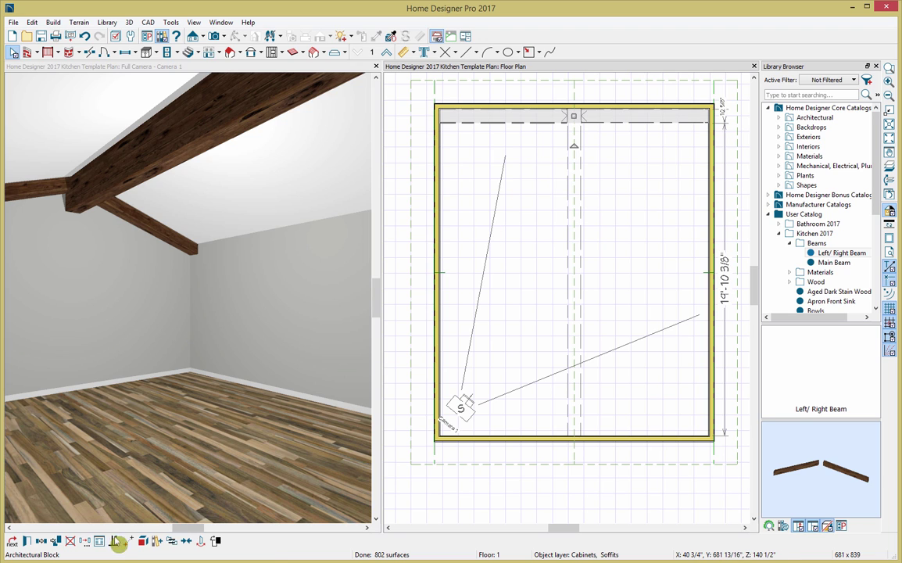
Replicate the Left/ Right Beam pair as 5 copies with a Y Delta of -48", and close the library browser.
click(85, 541)
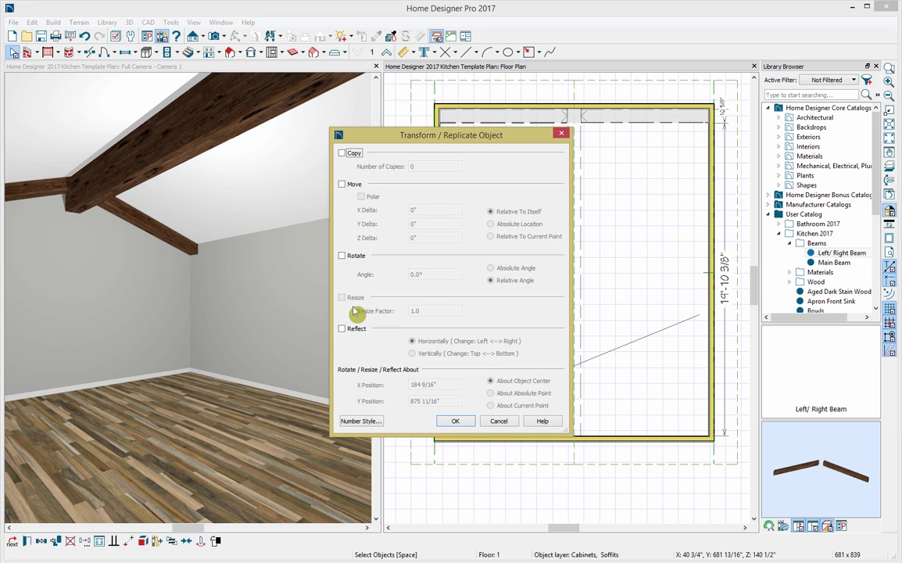
click(341, 154)
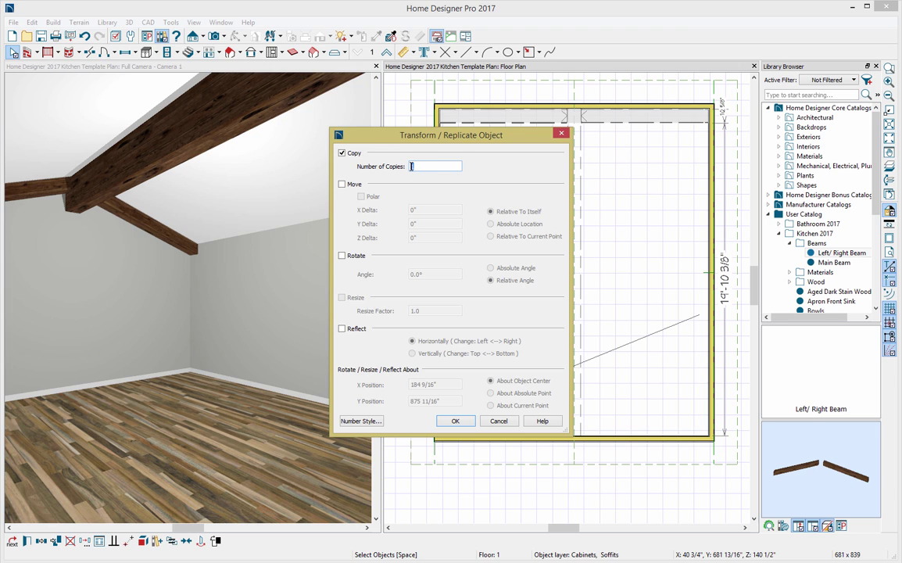
text(3)
click(342, 186)
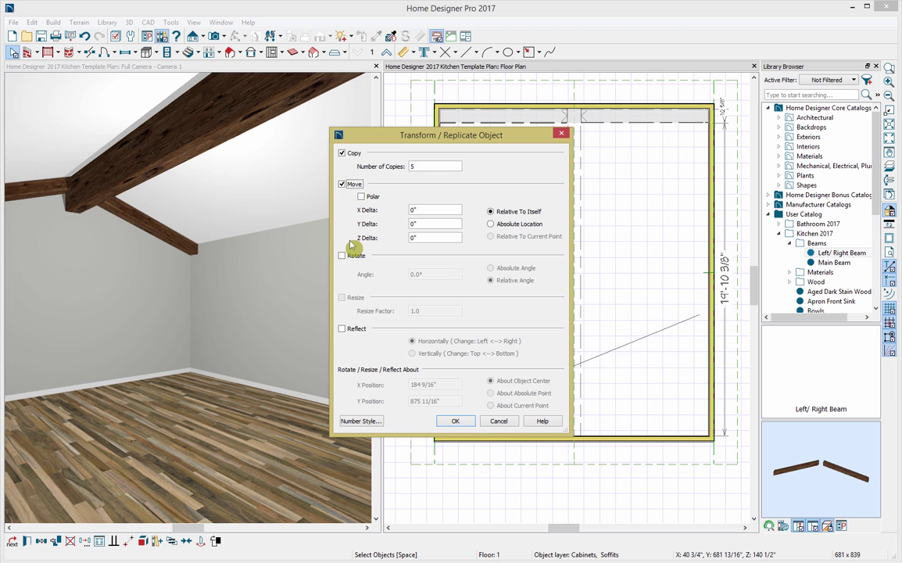
double_click(407, 223)
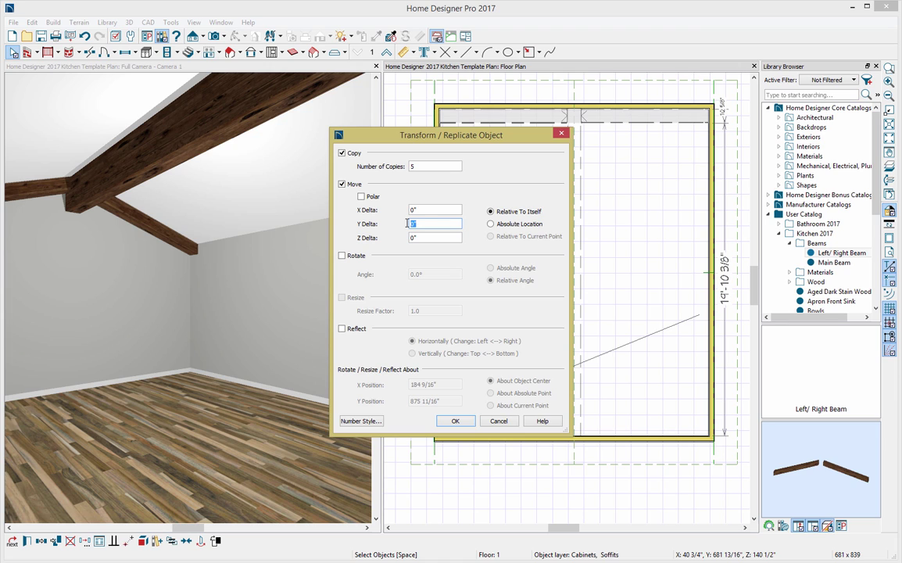
text(-48)
click(455, 421)
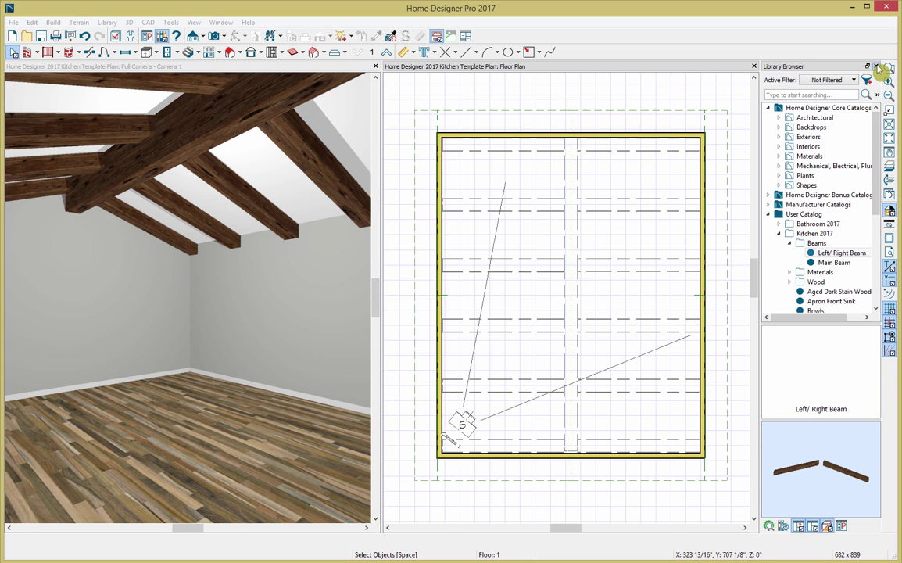
click(876, 67)
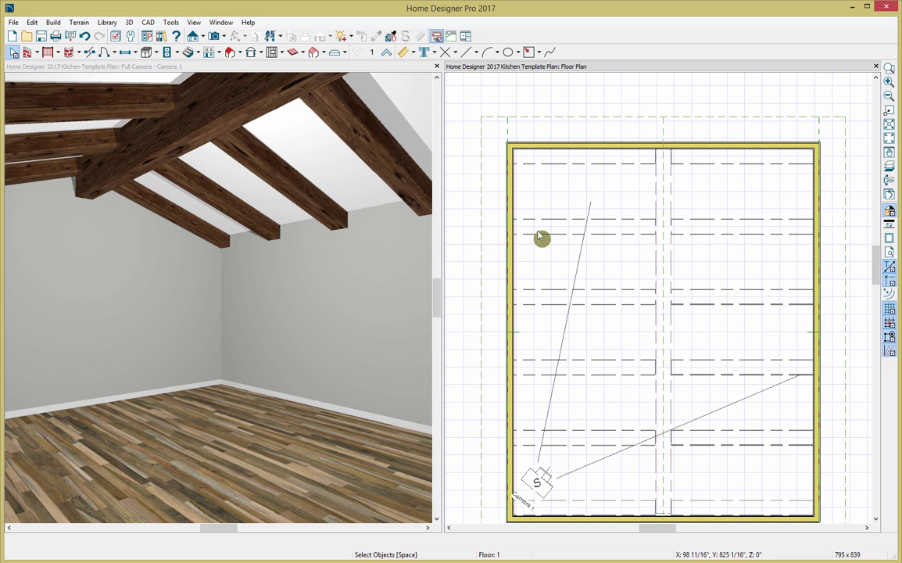
Turn off the display of the Cabinets, Soffits layer and the Roof Planes layer in the floor plan.
click(115, 38)
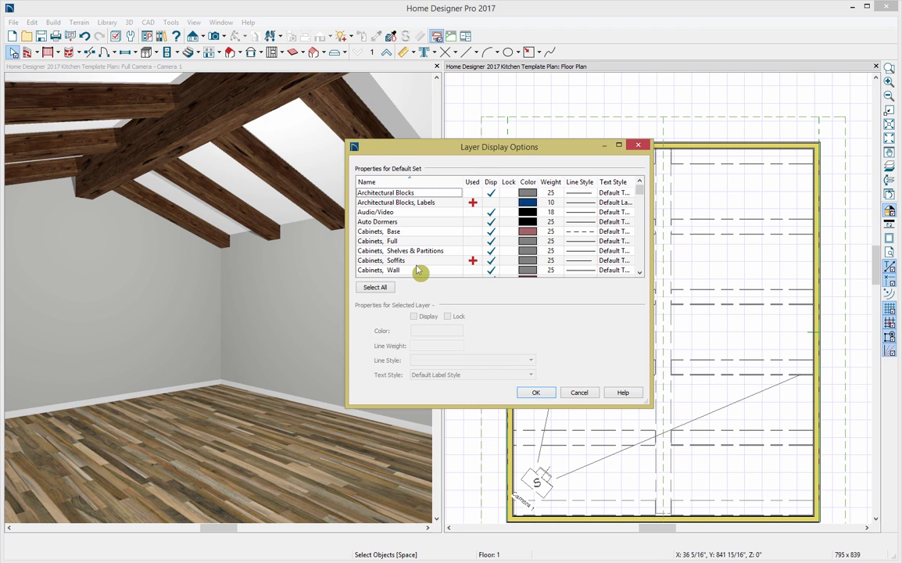
click(490, 263)
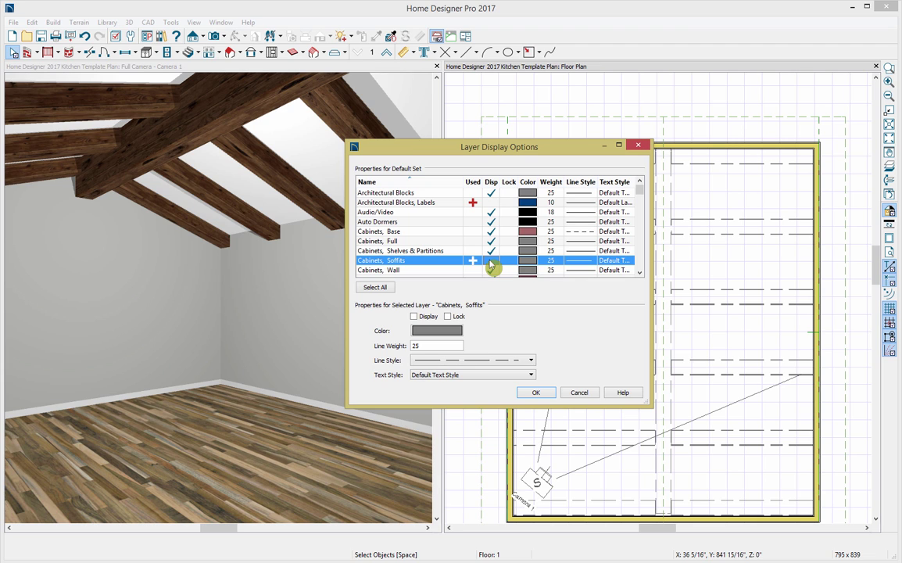
text(roo)
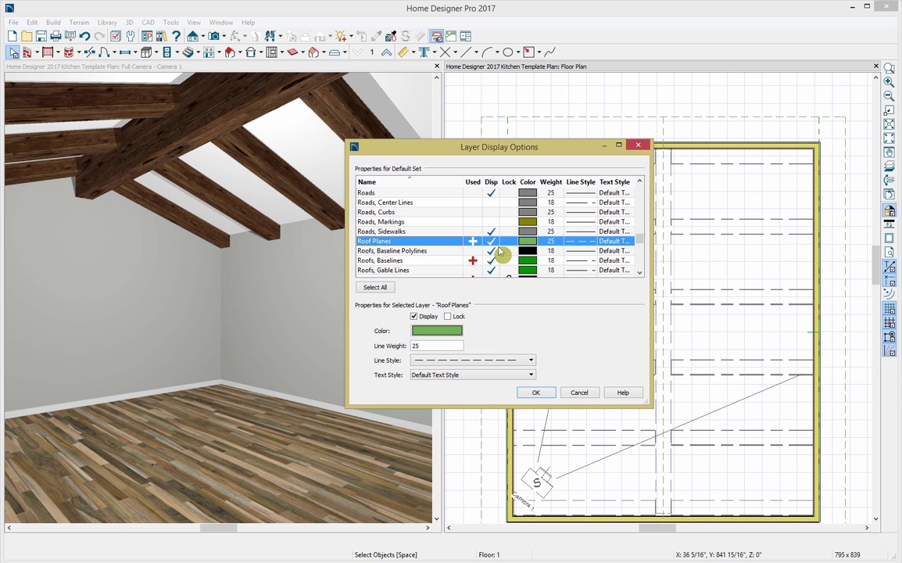
click(491, 242)
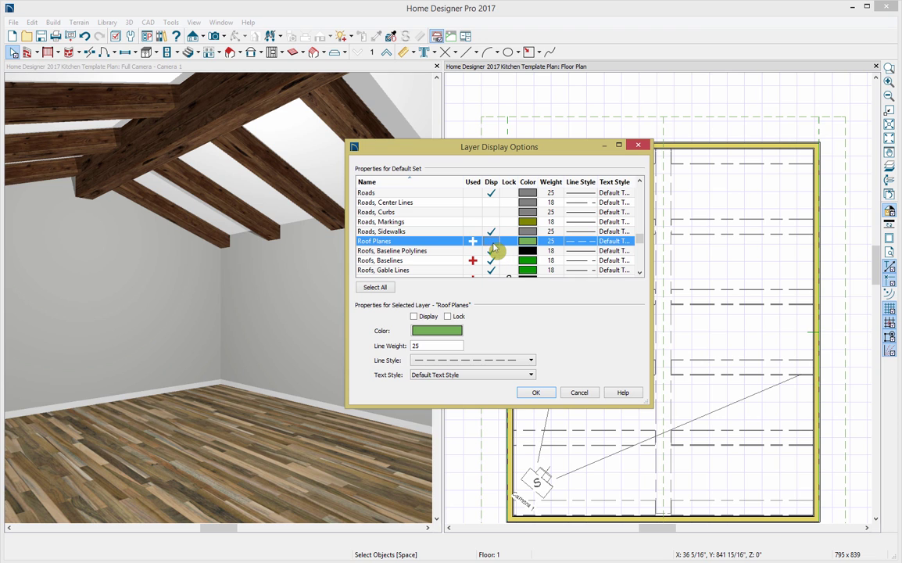
click(536, 393)
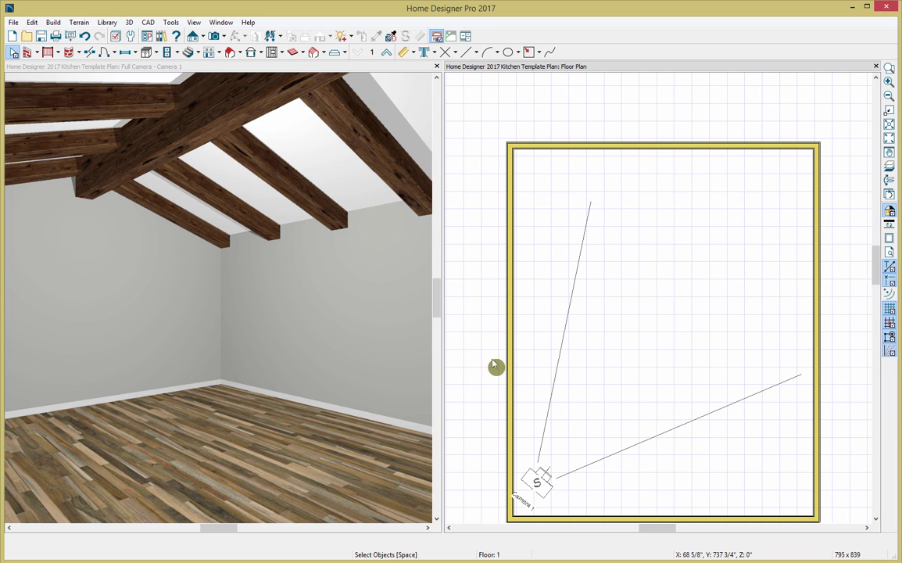
Place a 24" base cabinet against the upper wall near its middle and inspect its specification without changing it.
click(150, 53)
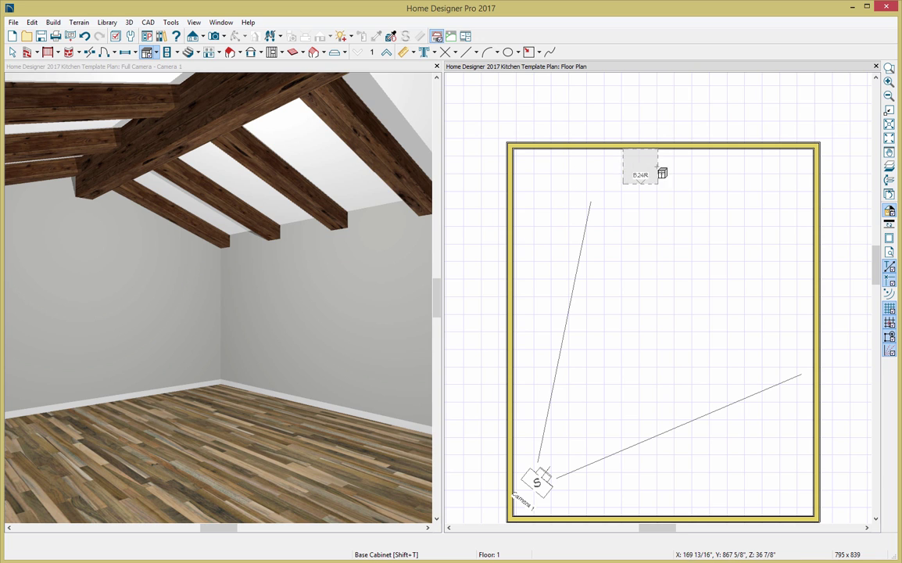
click(669, 169)
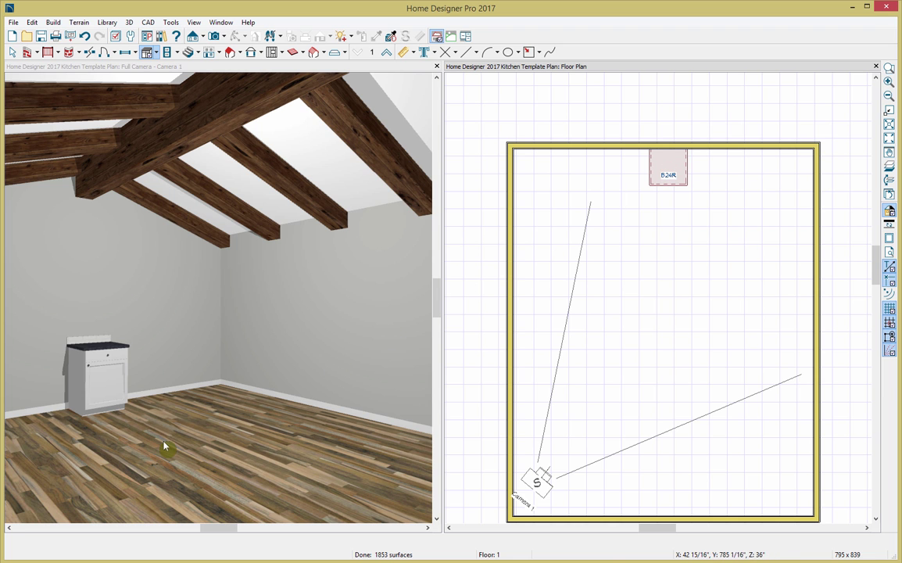
mouse_move(164, 446)
mouse_down()
mouse_move(92, 422)
mouse_move(99, 419)
mouse_up()
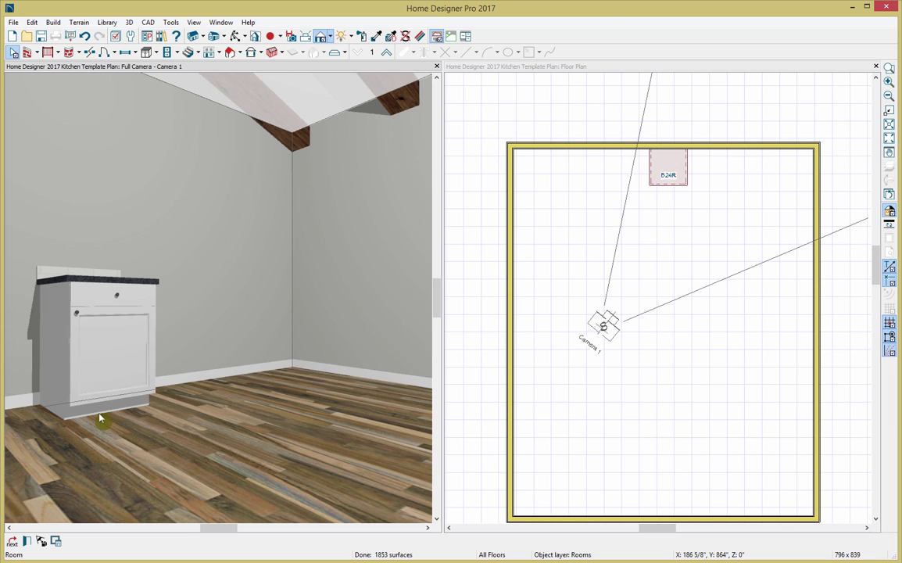
double_click(96, 367)
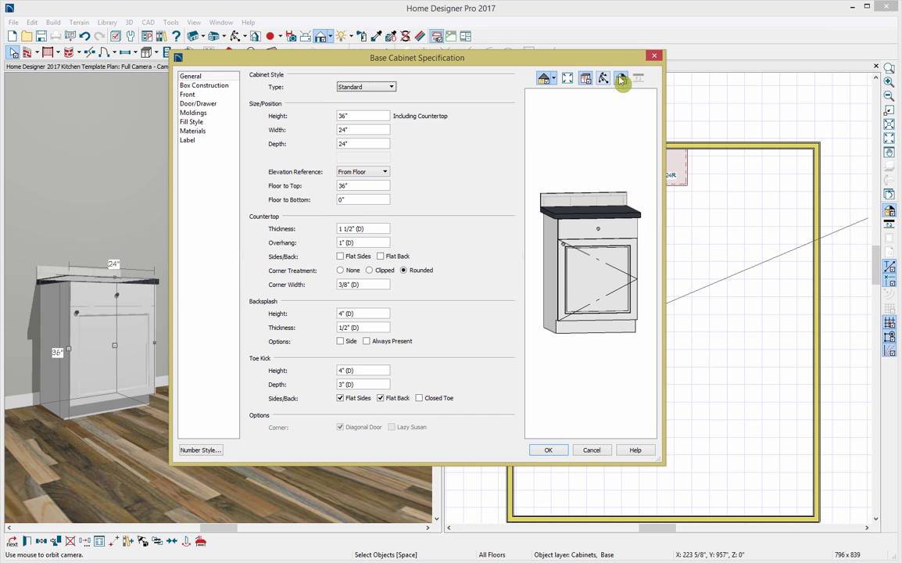
click(654, 58)
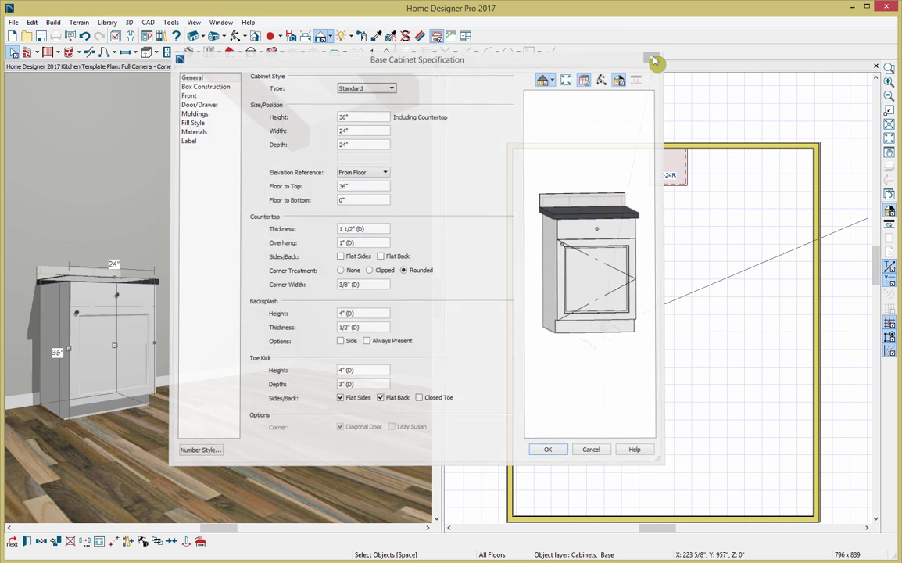
Set the backsplash height to 0" in the default settings for base cabinets.
click(33, 22)
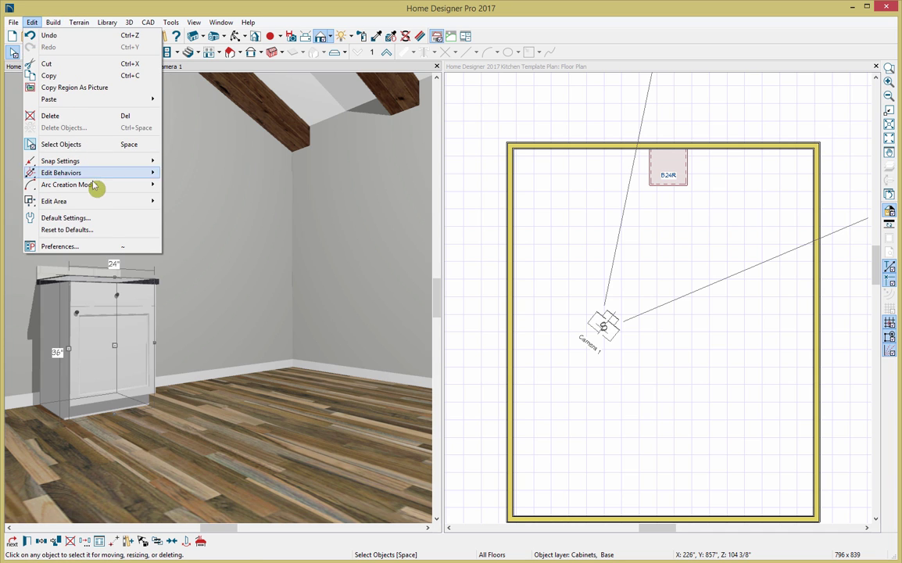
click(102, 221)
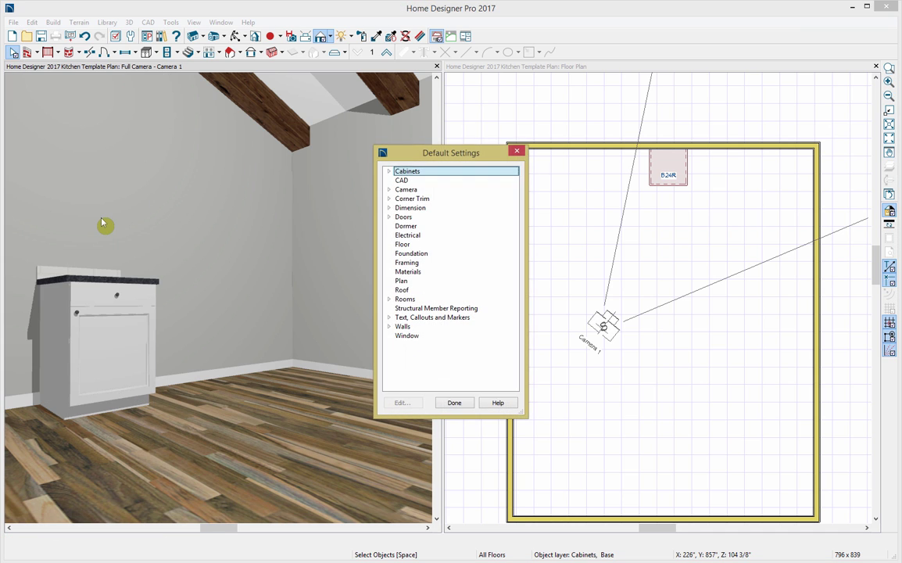
click(389, 173)
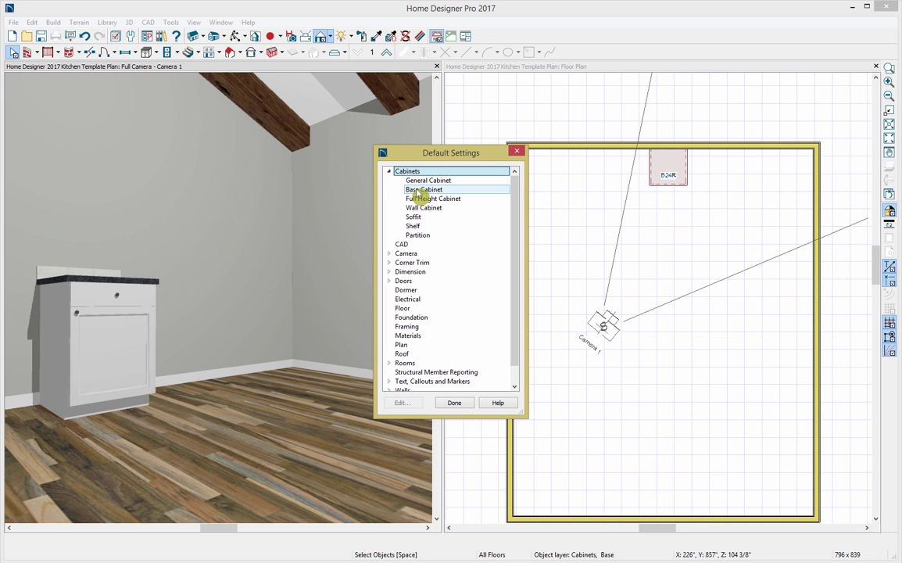
double_click(422, 190)
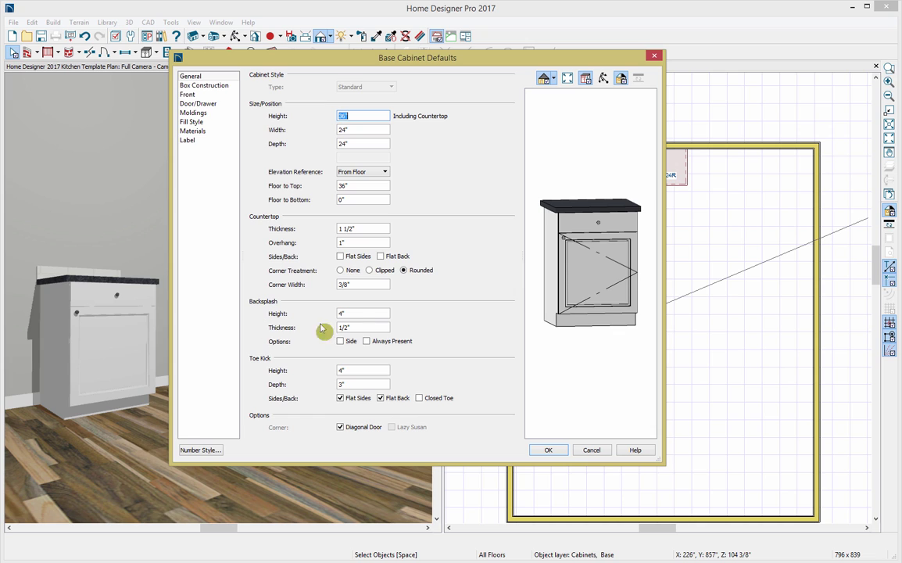
double_click(344, 313)
text(0)
key(Tab)
Review the default box construction and front layout, and choose the CP12V Suitcase Pull from the core catalog's Bow Pulls as door handle.
click(226, 86)
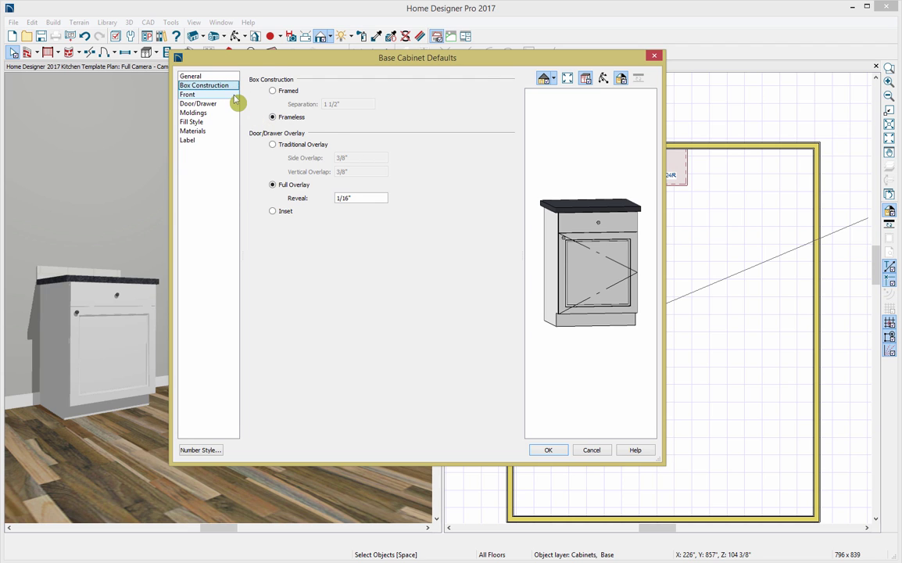
click(234, 94)
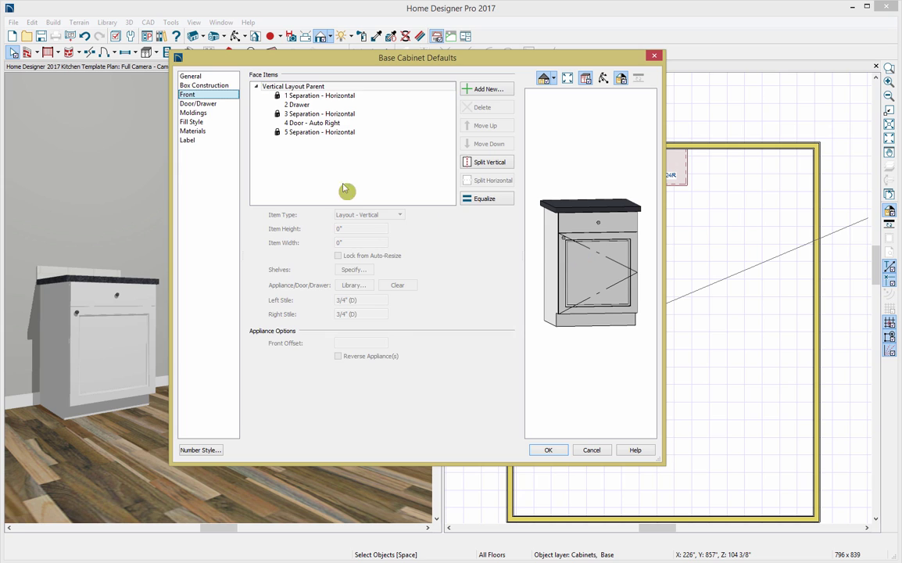
click(220, 105)
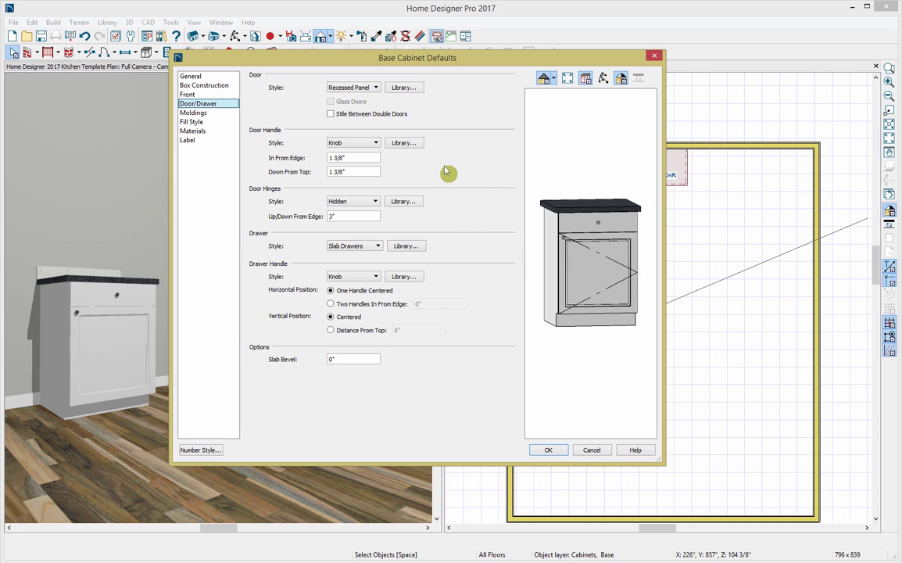
click(404, 143)
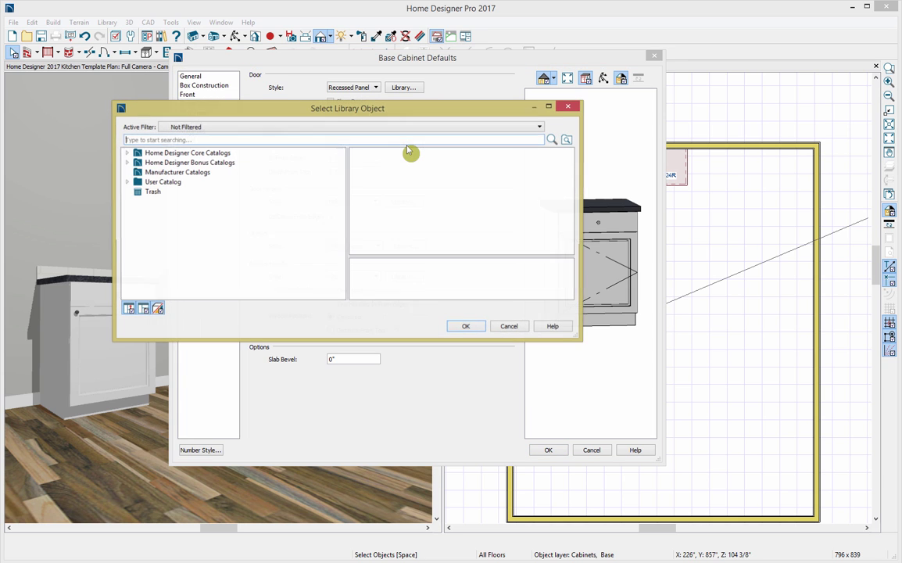
double_click(137, 154)
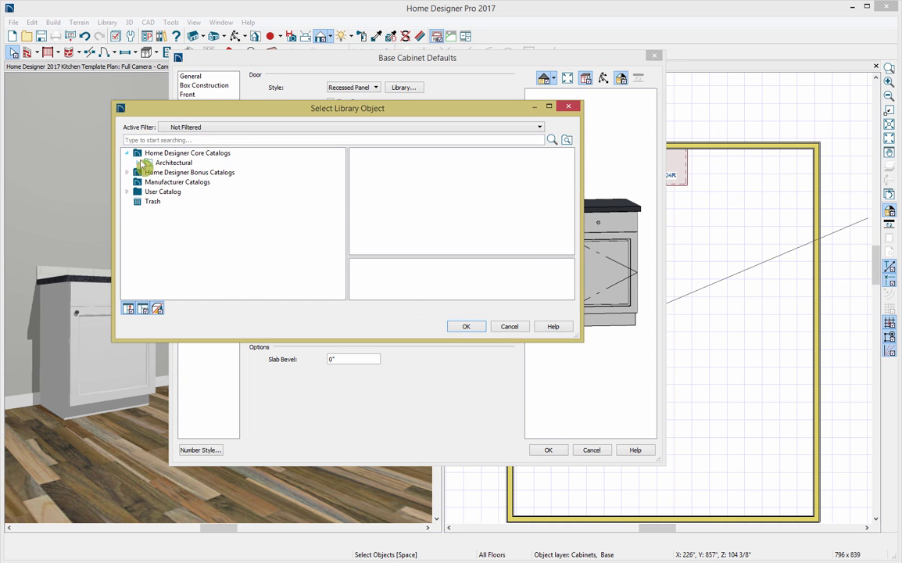
click(138, 162)
click(149, 171)
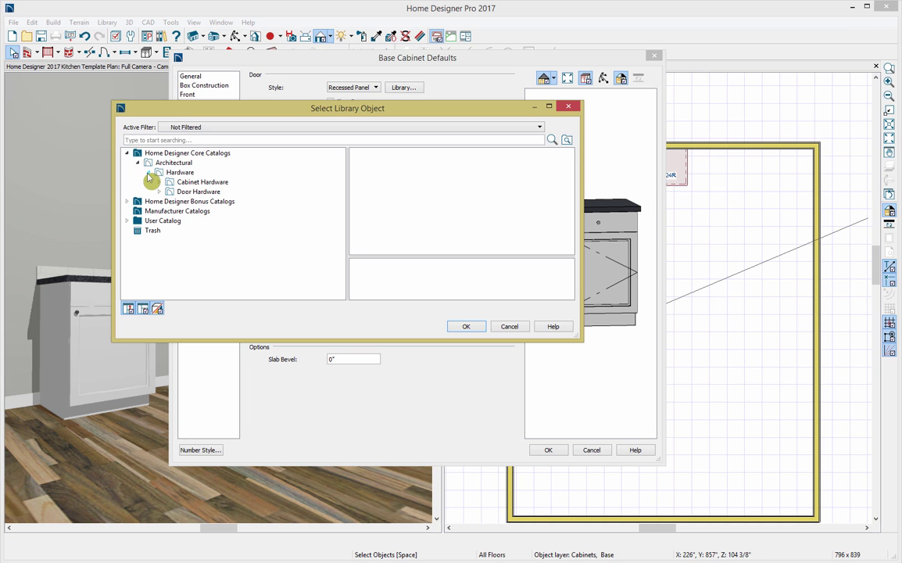
click(160, 182)
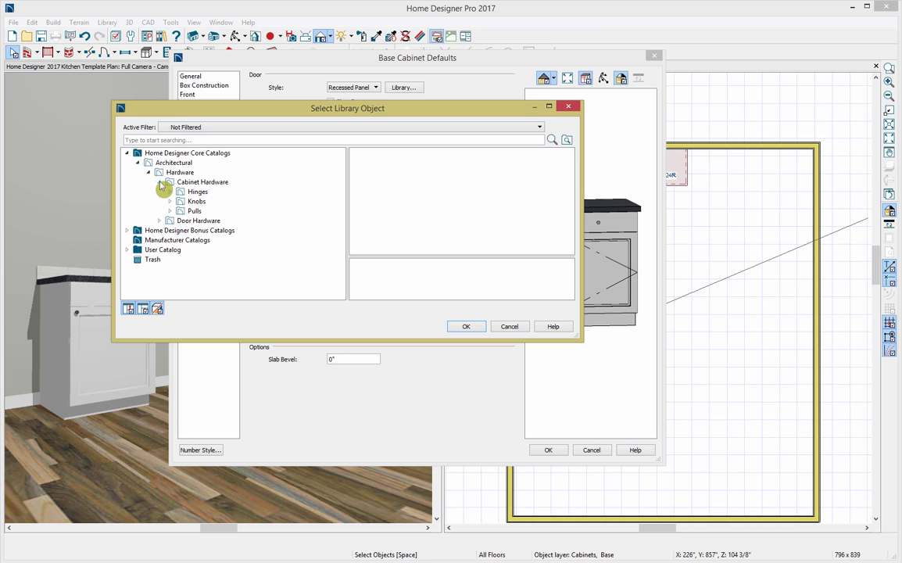
click(181, 212)
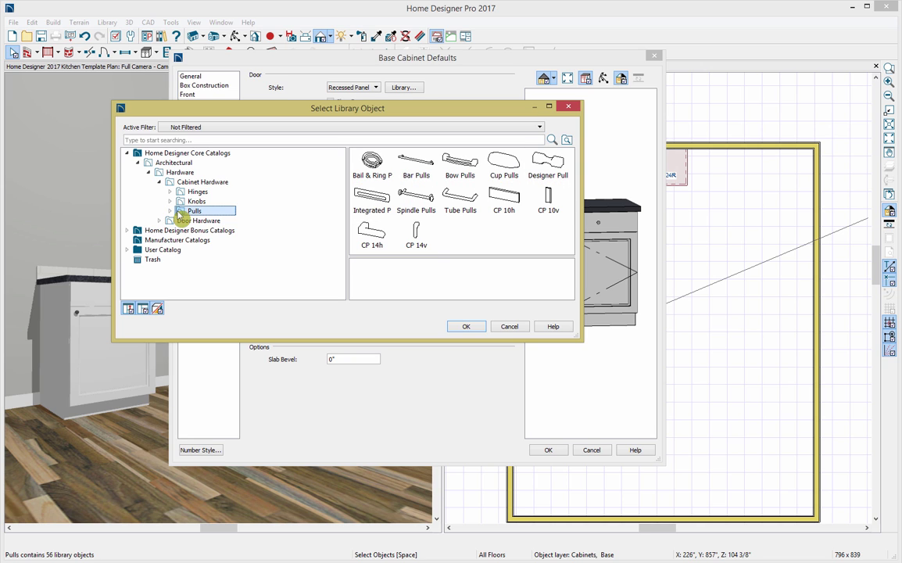
double_click(459, 164)
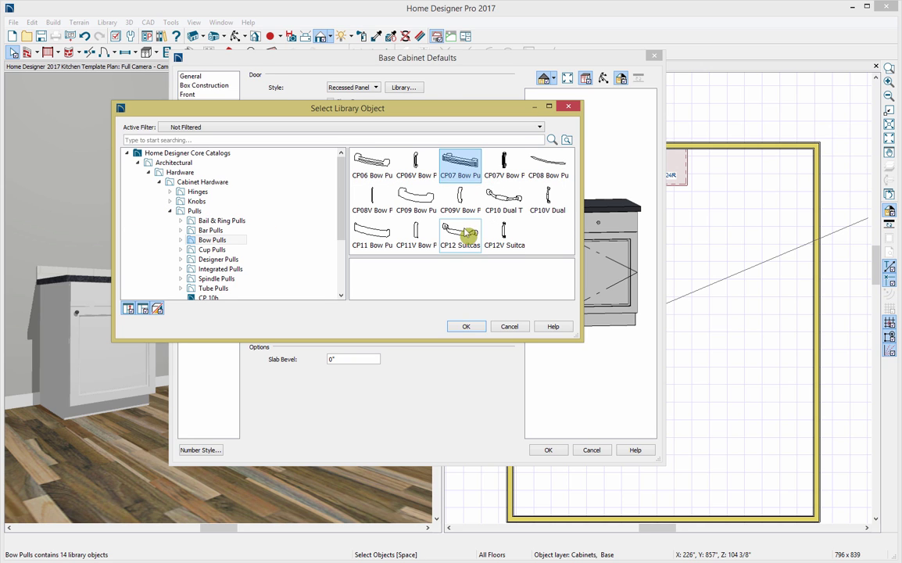
click(503, 231)
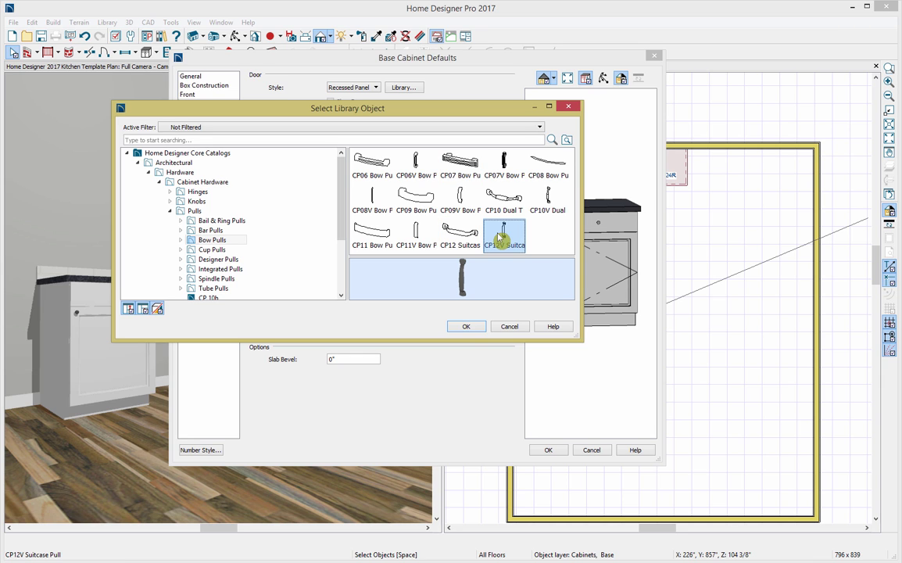
click(466, 327)
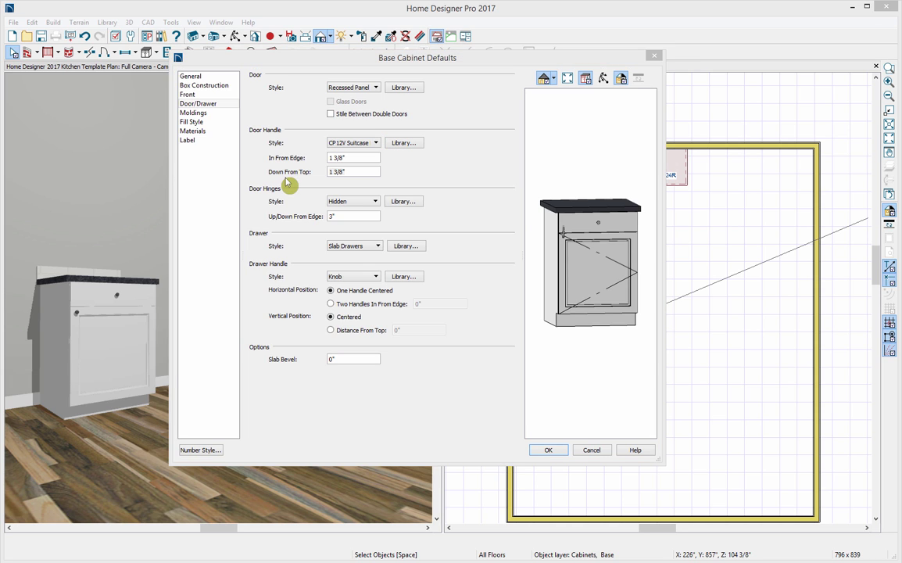
Set the default door handle's distance down from the top to 4 1/2".
click(360, 172)
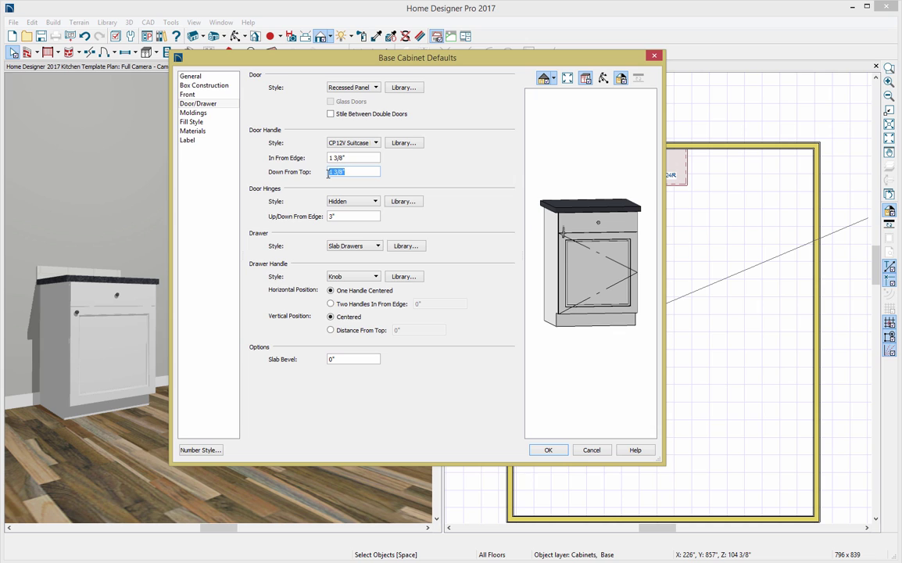
text(4.5)
key(Tab)
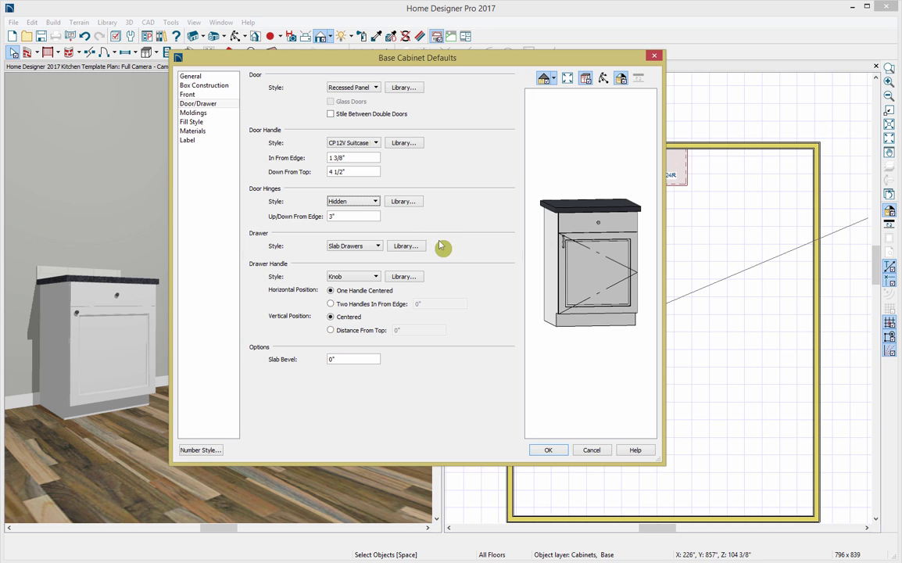
Choose the CP14 Cup Pull from the core catalog's Cup Pulls as the default drawer handle for base cabinets.
click(411, 280)
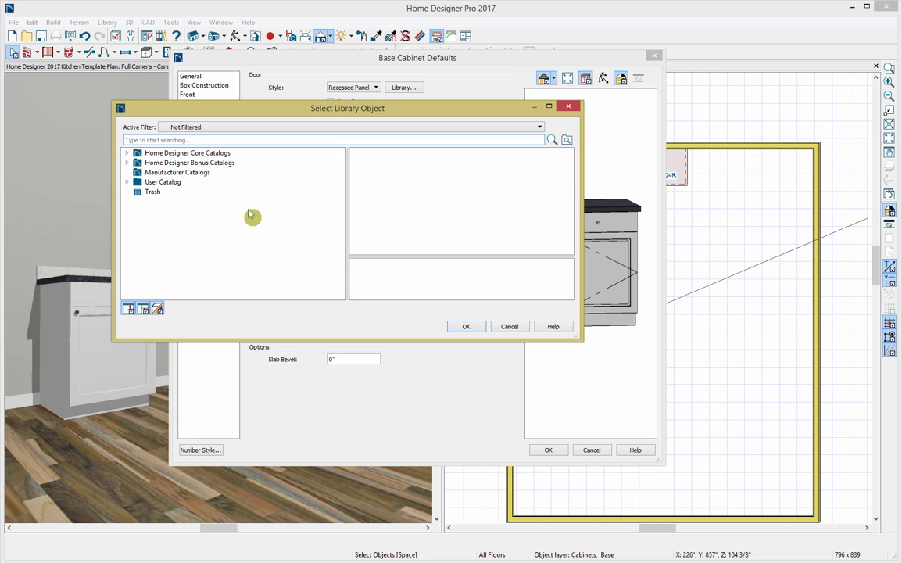
click(127, 154)
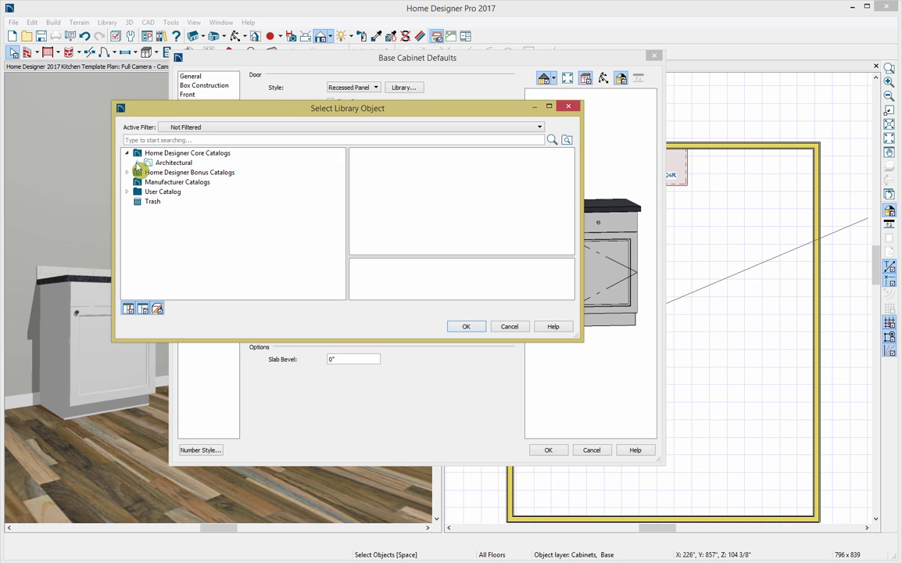
click(138, 163)
click(147, 172)
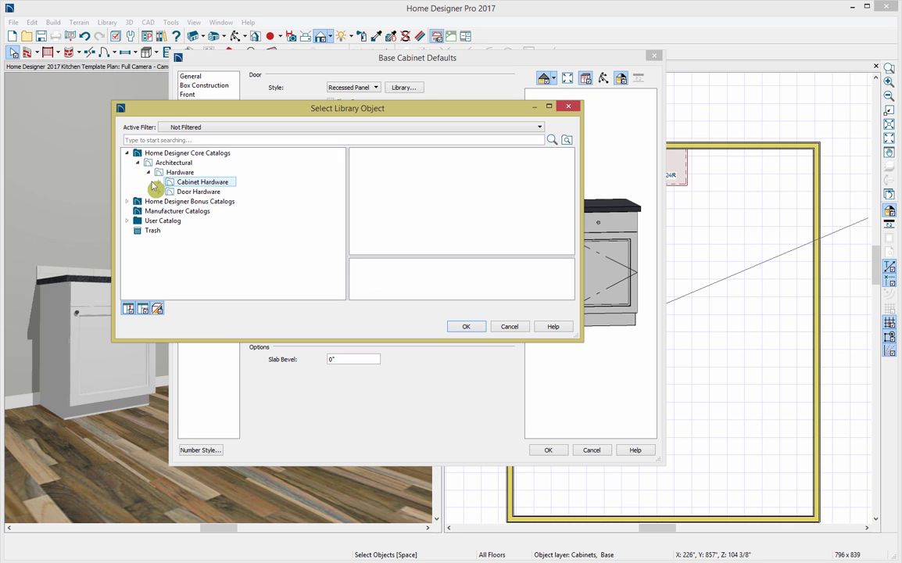
click(158, 182)
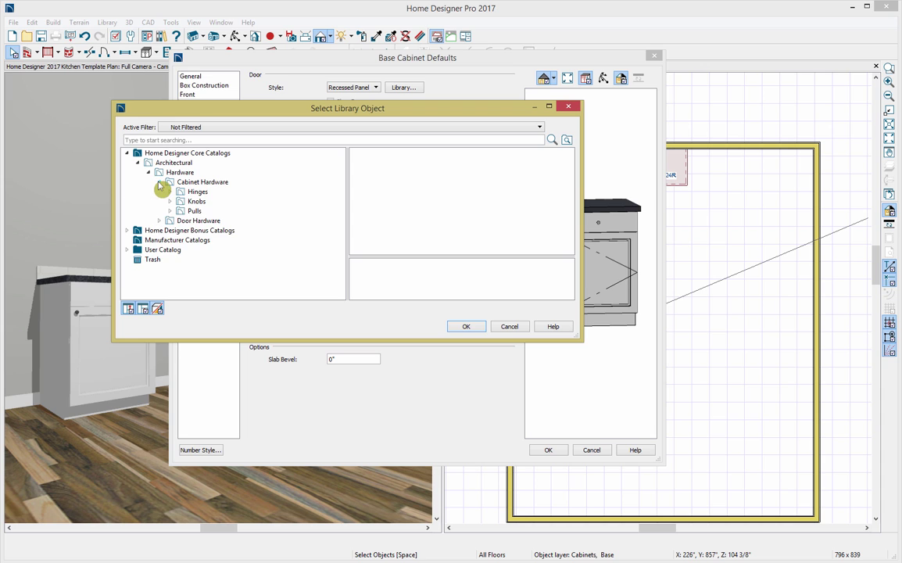
click(191, 211)
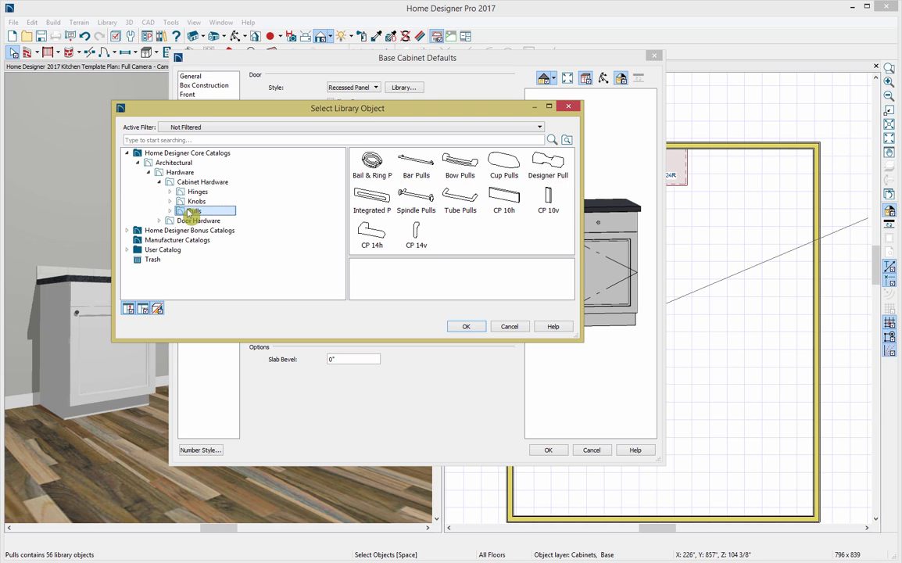
double_click(498, 161)
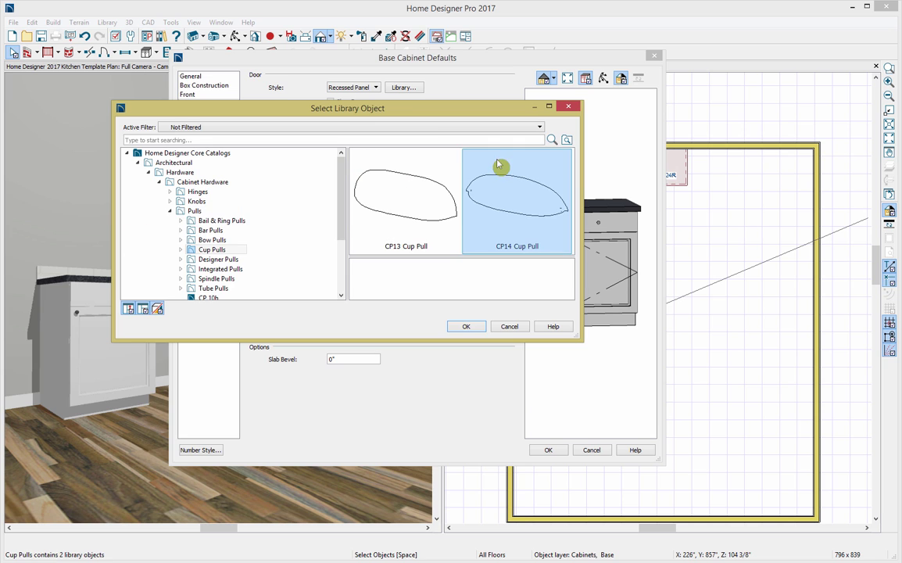
click(508, 202)
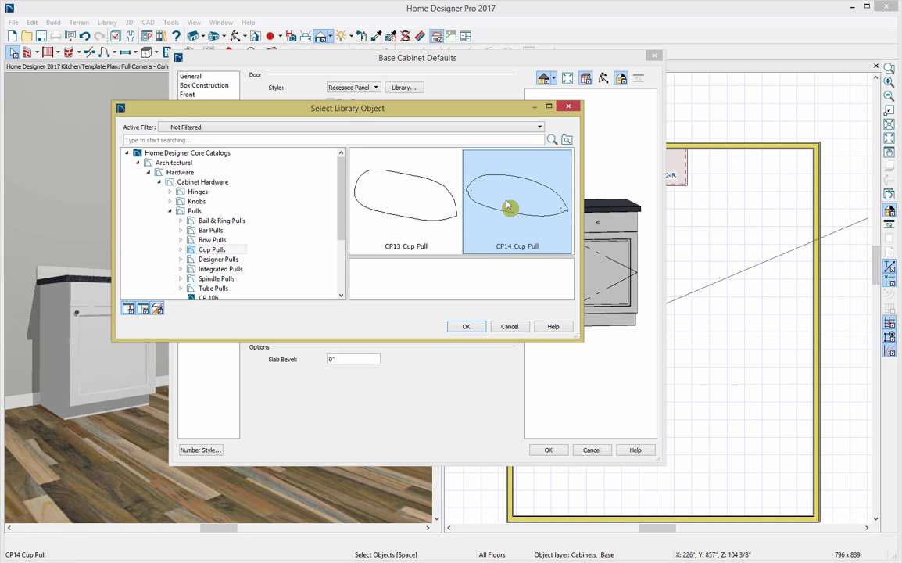
click(465, 326)
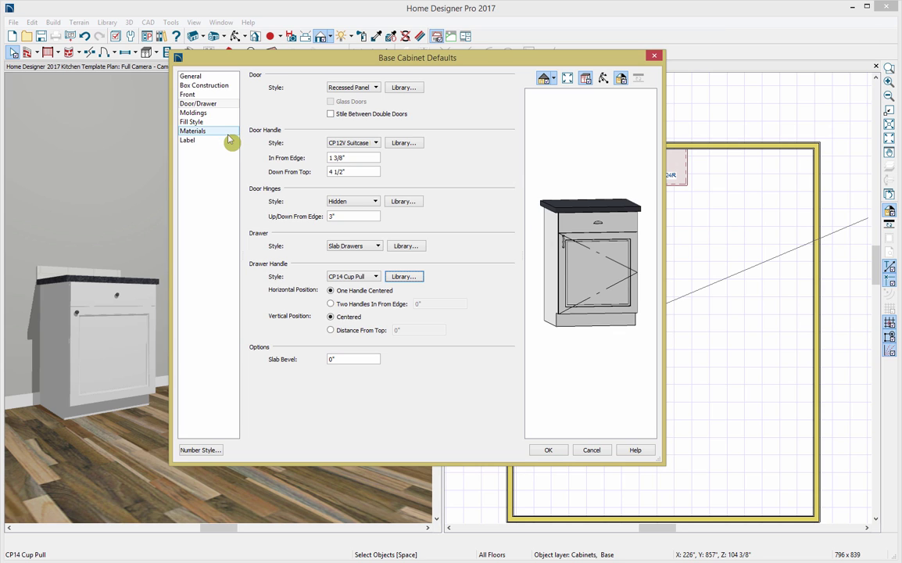
Accept the base cabinet defaults, close the default settings, and delete the existing 24" base cabinet from the room.
click(542, 453)
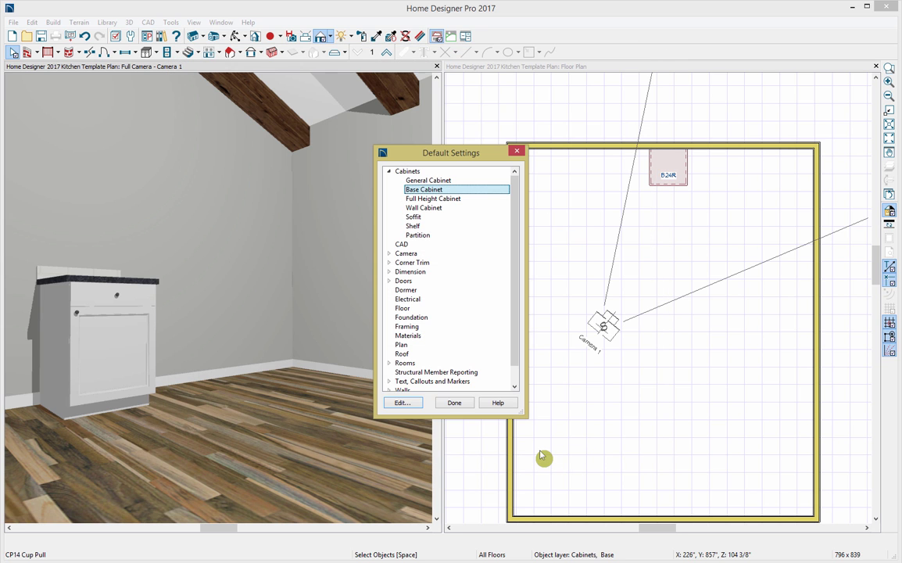
click(451, 404)
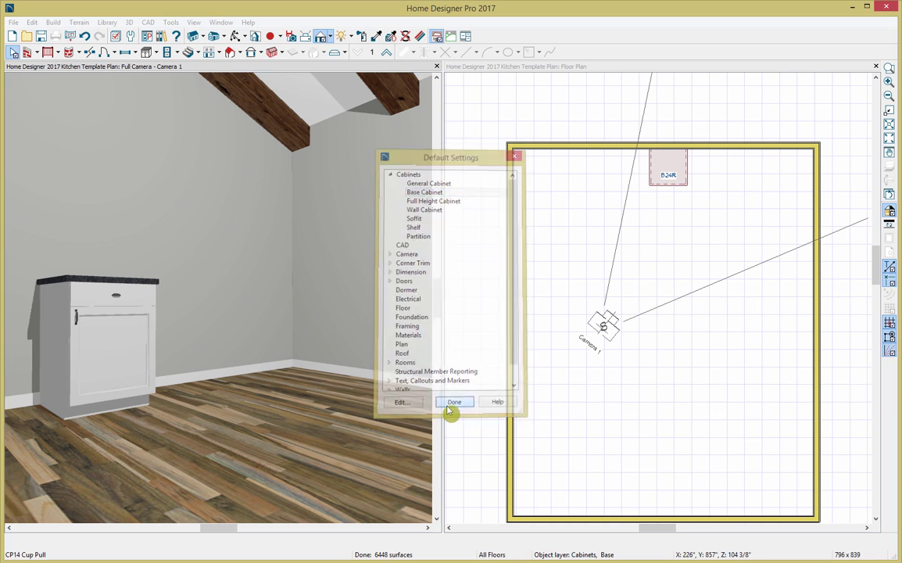
click(121, 321)
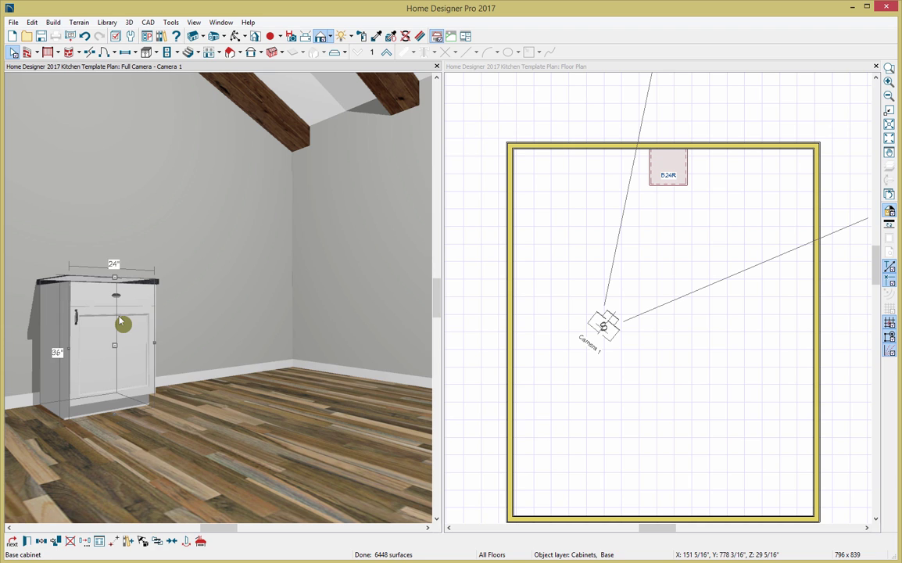
key(Delete)
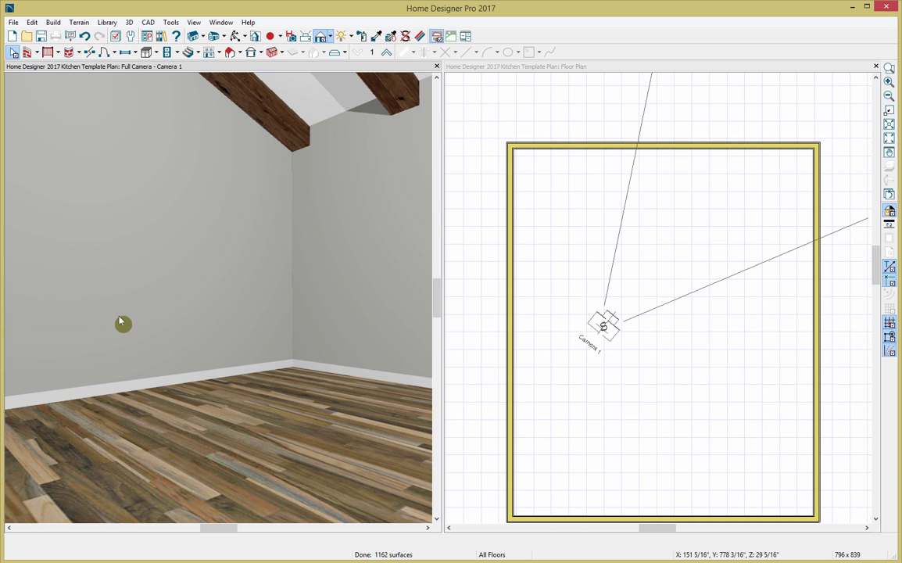
Place a 36" diagonal corner base cabinet in the floor plan's upper-right room corner and a 24" base cabinet beside it along the top wall.
click(149, 53)
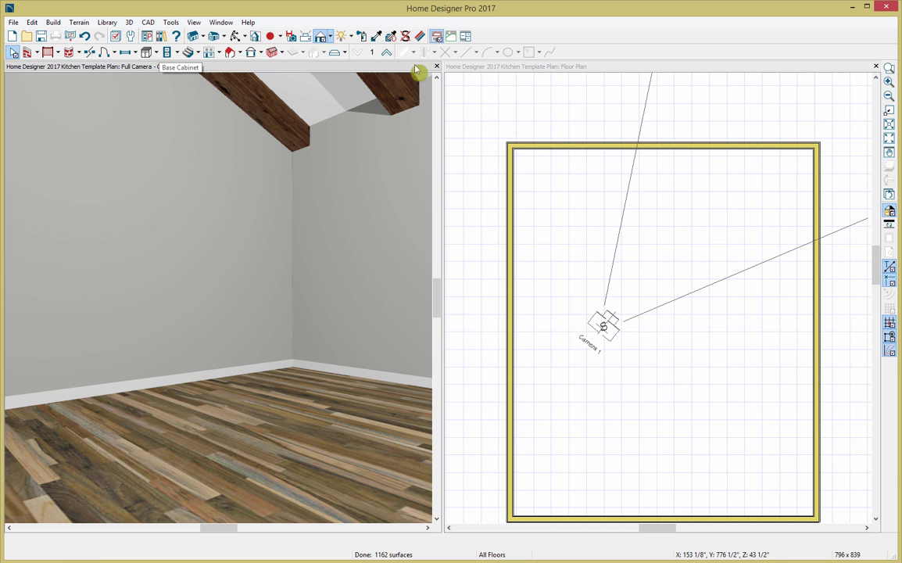
click(463, 69)
click(157, 53)
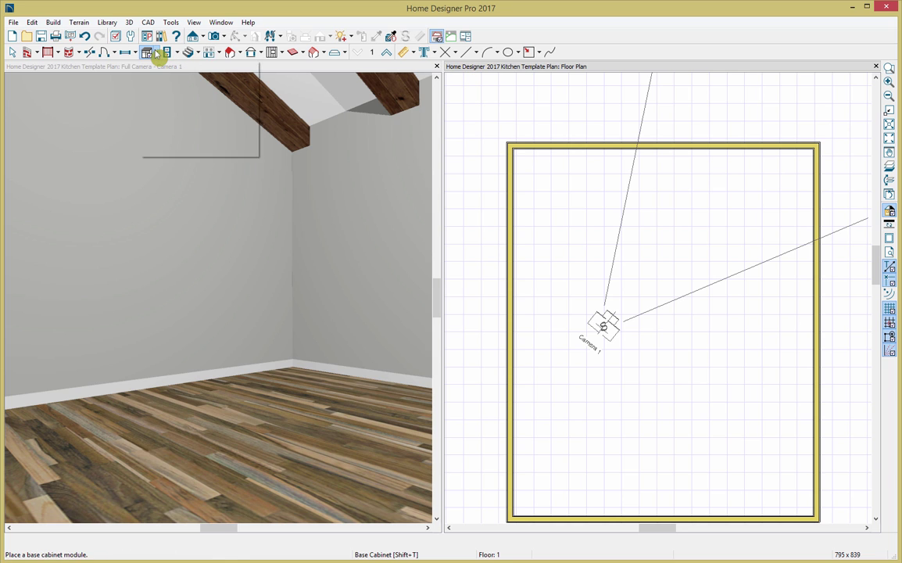
click(164, 68)
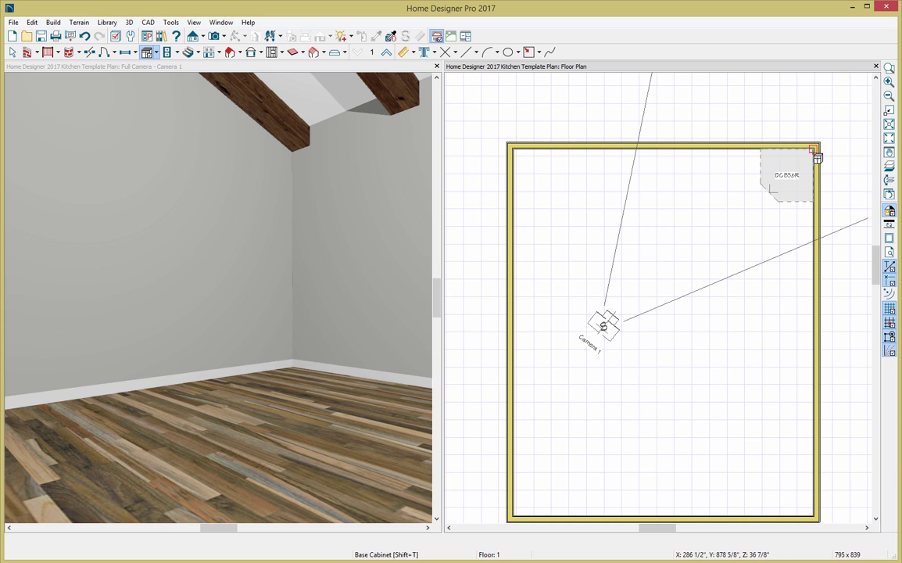
click(817, 158)
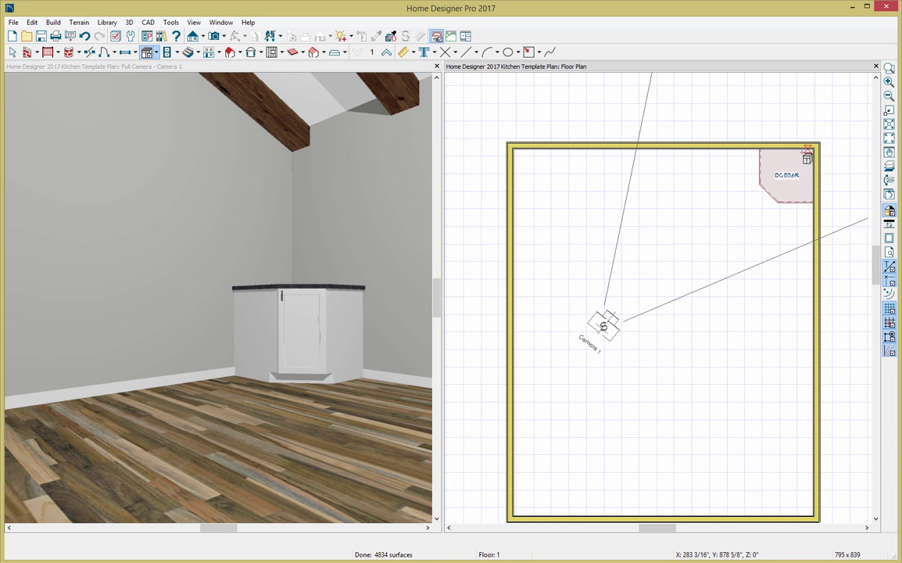
click(756, 163)
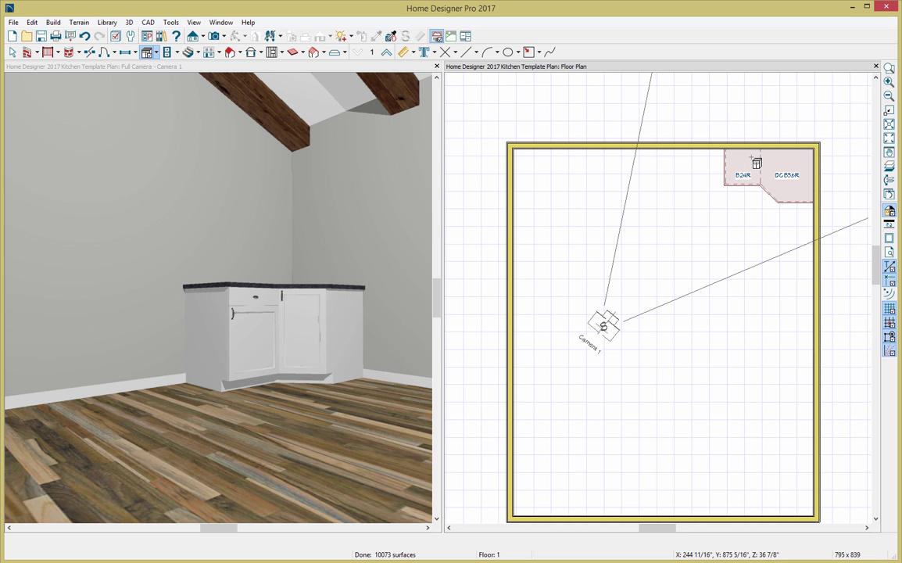
Widen the base cabinet beside the corner unit to 27" and place a 24" base cabinet against its free side.
scroll(756, 163, up, 5)
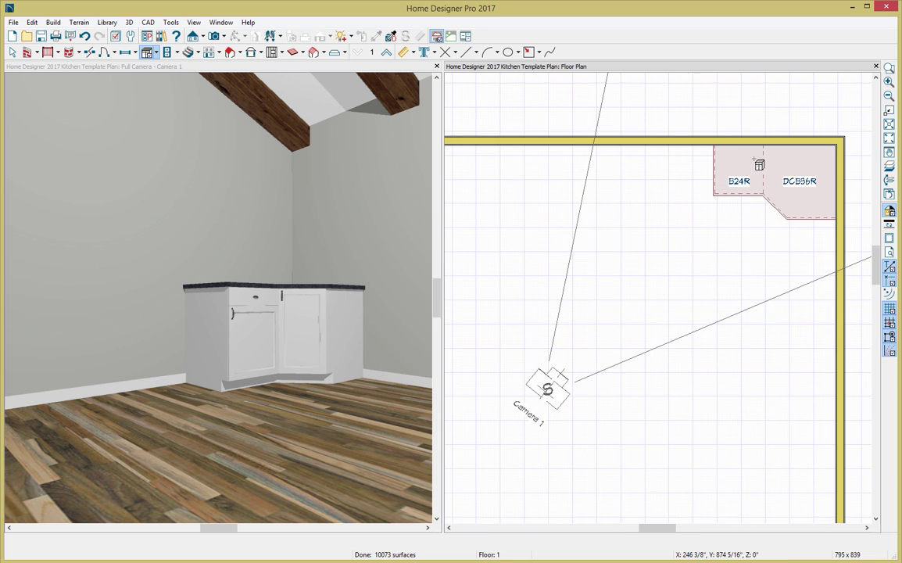
scroll(753, 158, up, 1)
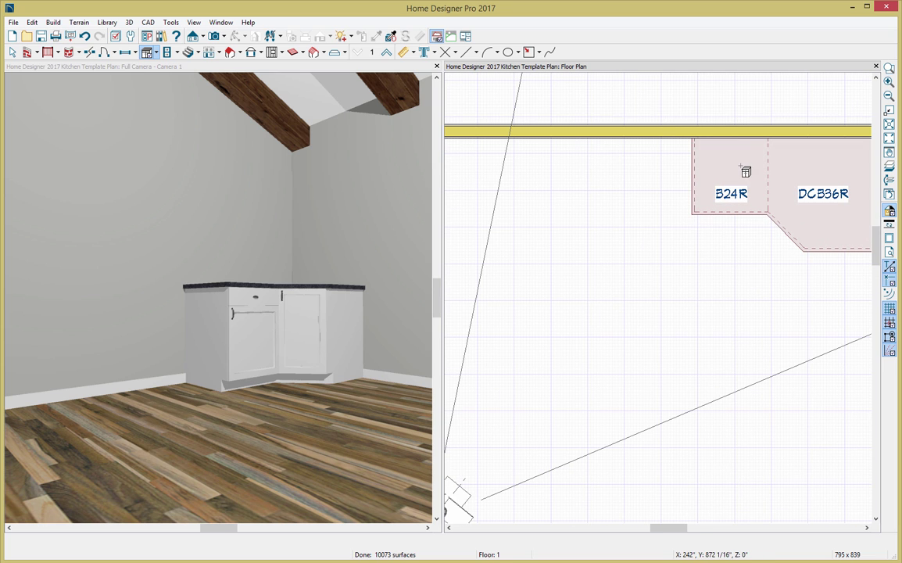
click(740, 174)
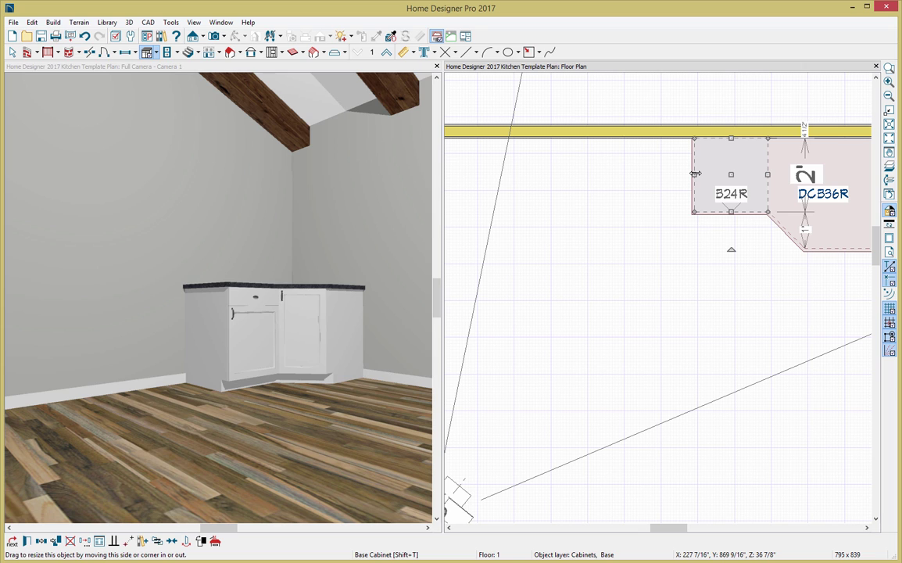
drag(695, 174, 680, 173)
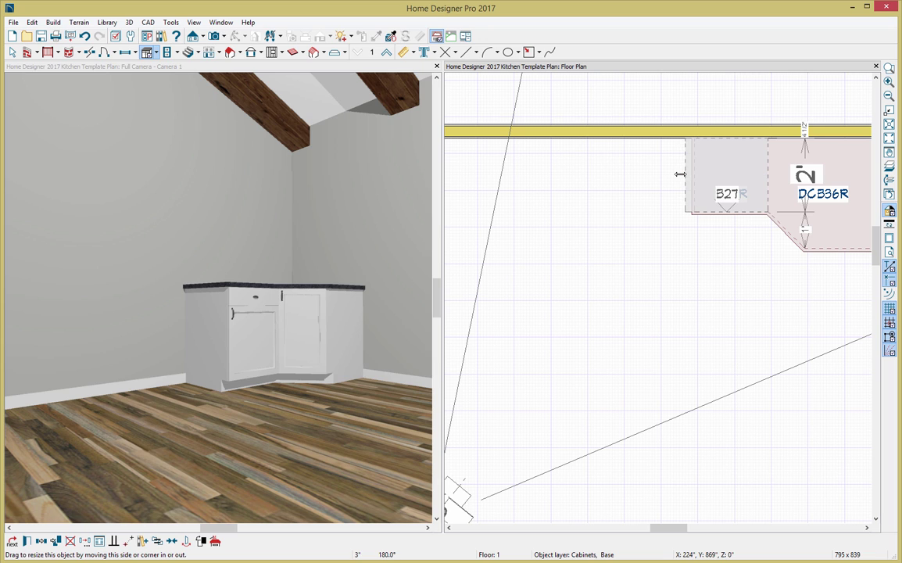
drag(679, 174, 680, 174)
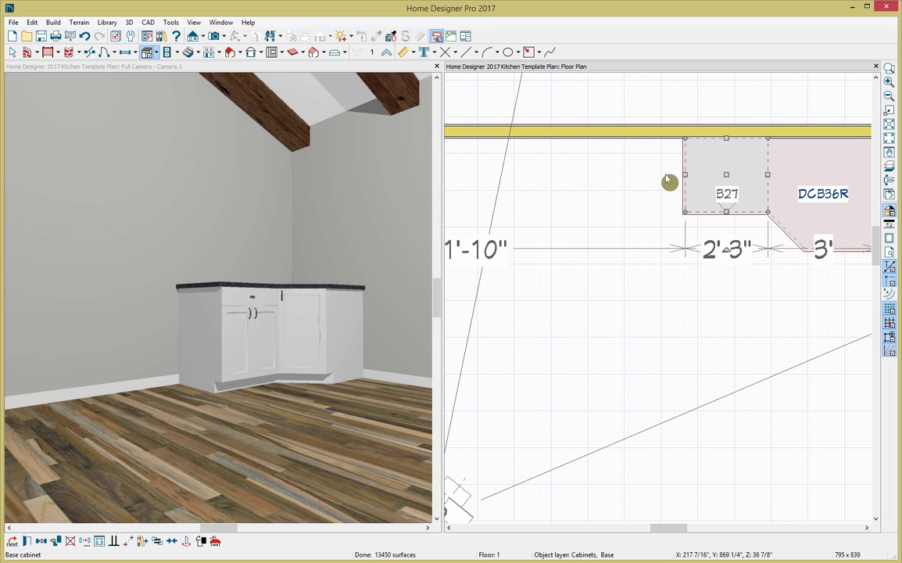
click(666, 179)
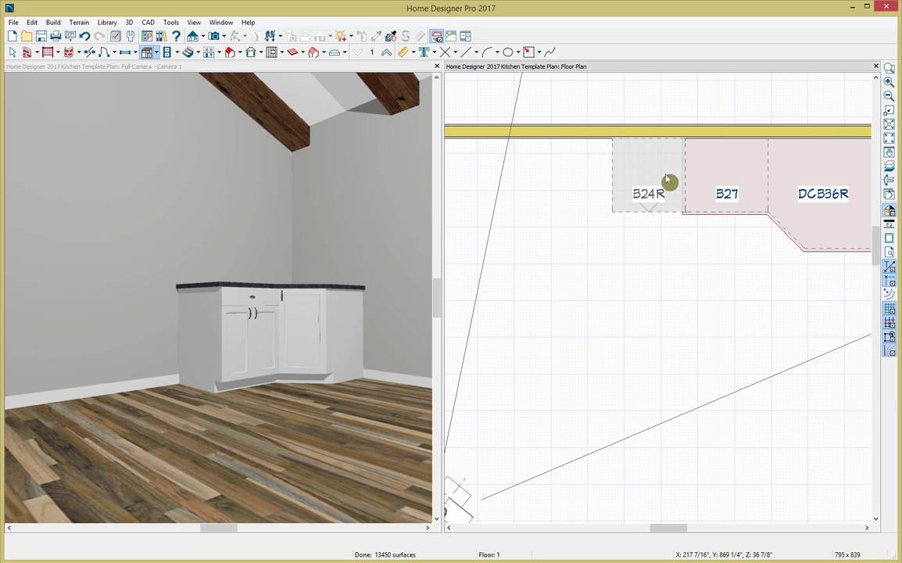
click(668, 180)
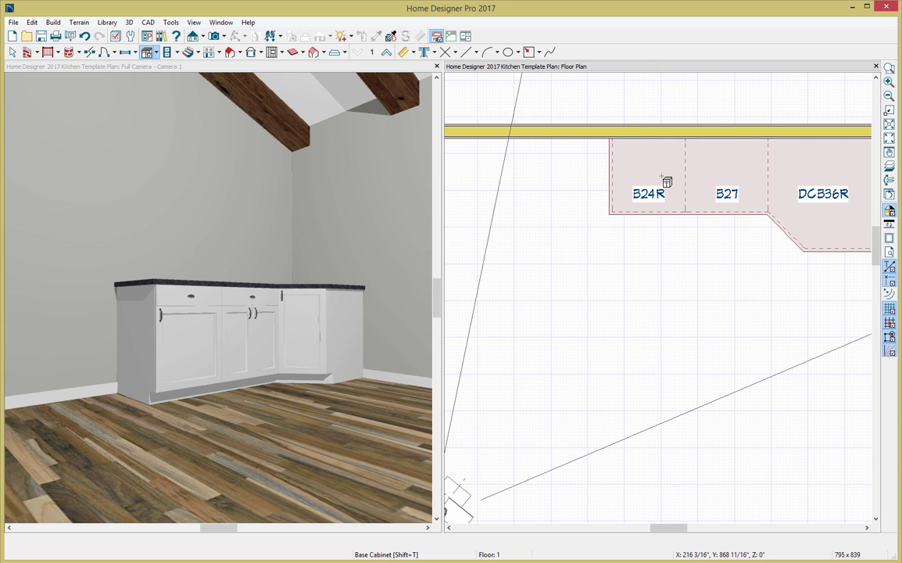
Place the Professional Island Range from the user catalog's Kitchen 2017 folder against the wall at the end of the cabinet run.
key(ctrl+l)
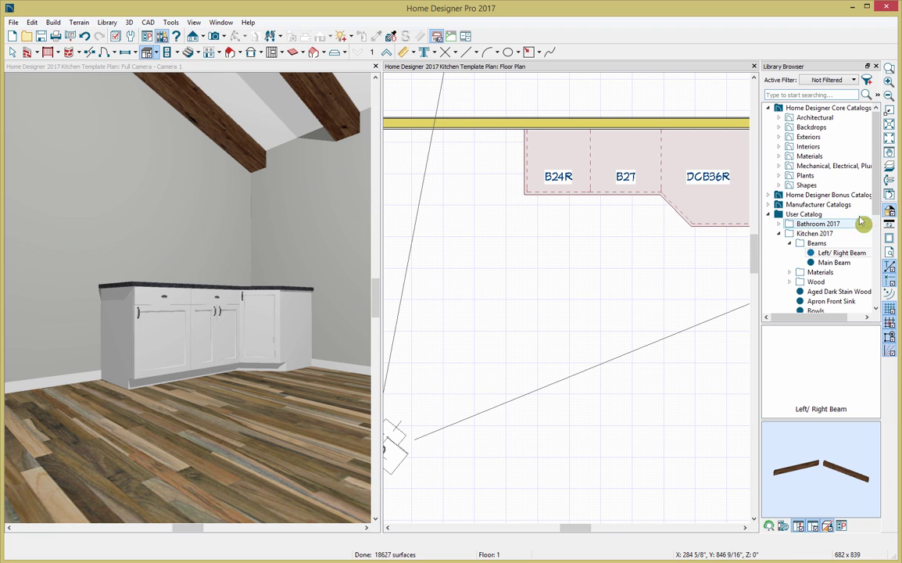
drag(880, 205, 881, 289)
click(858, 273)
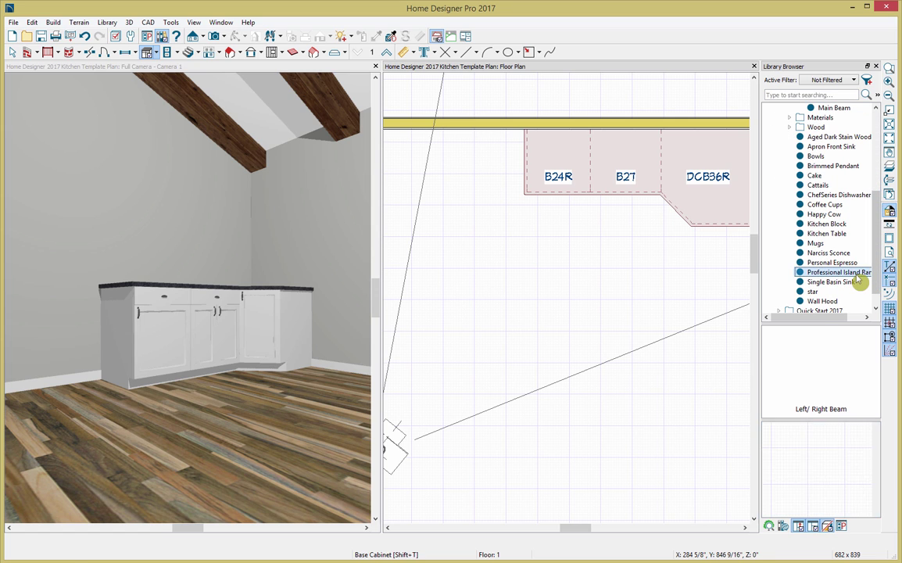
click(498, 148)
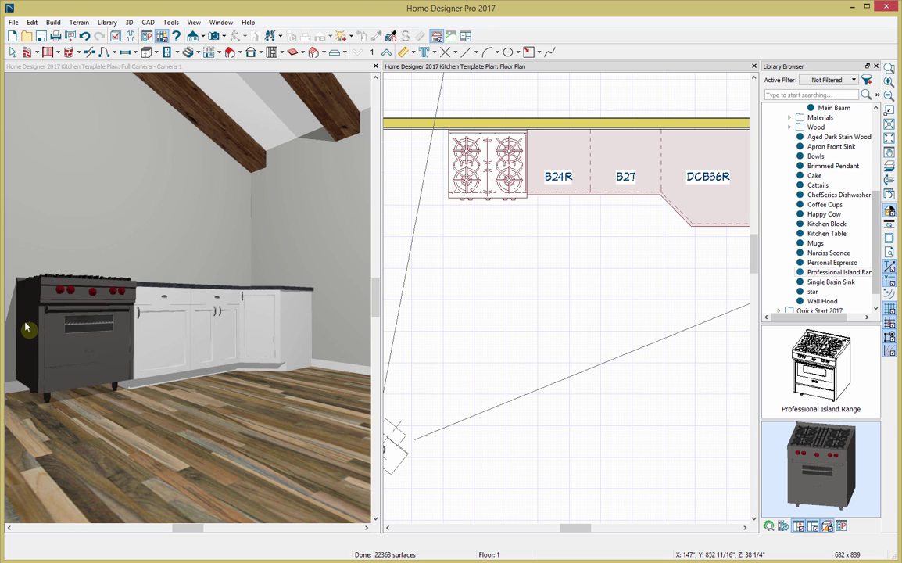
Orbit the camera toward the empty end of the range wall and place a 24" base cabinet on the range's free side.
click(158, 259)
click(237, 37)
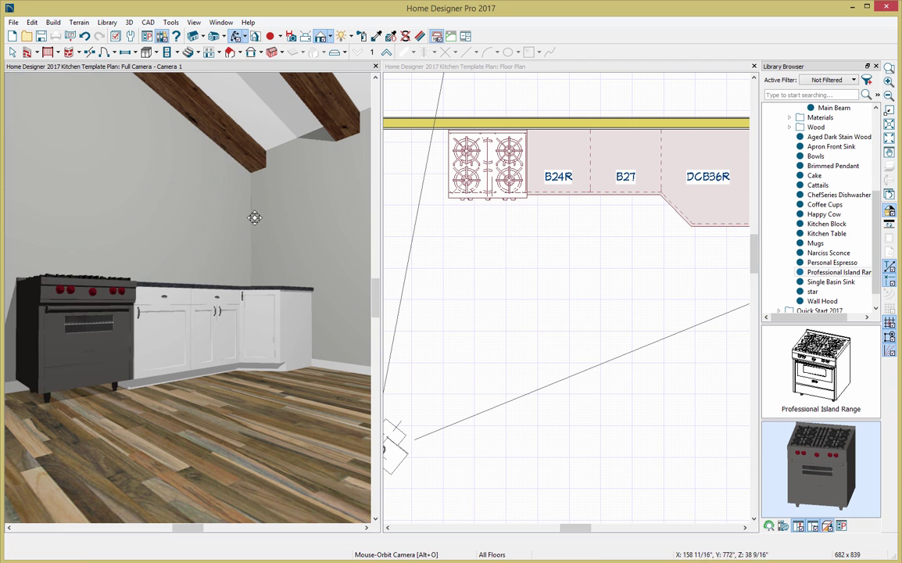
drag(258, 251, 196, 279)
drag(207, 295, 197, 296)
scroll(563, 305, down, 4)
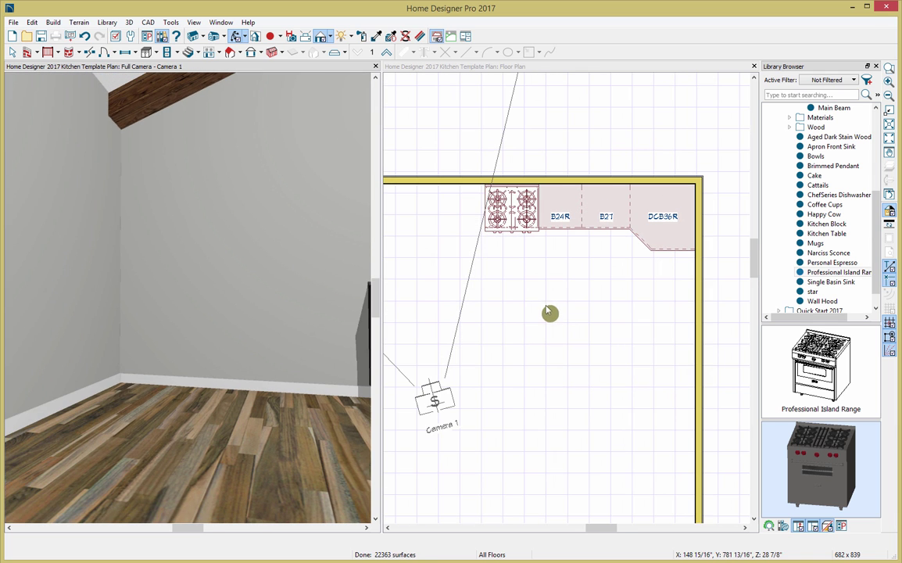
middle_drag(541, 304, 598, 237)
click(600, 235)
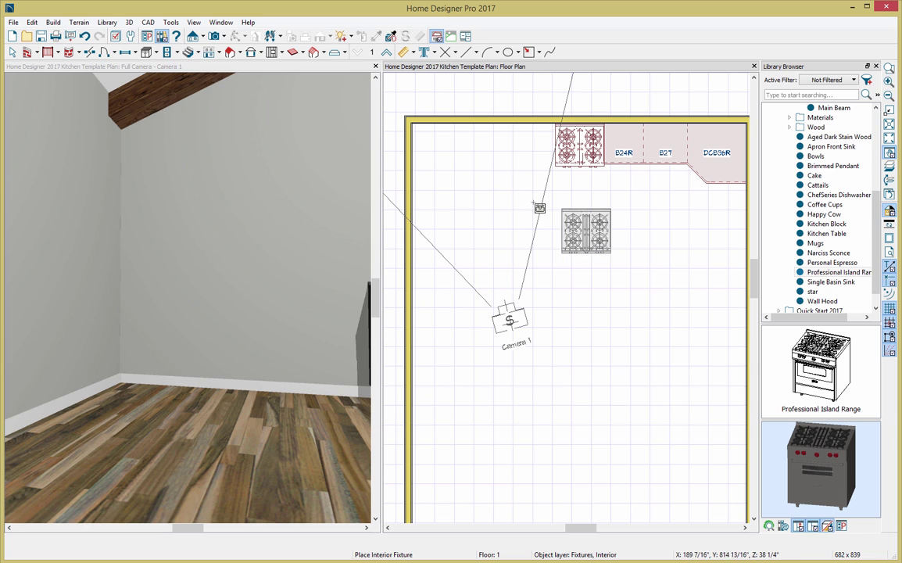
click(149, 57)
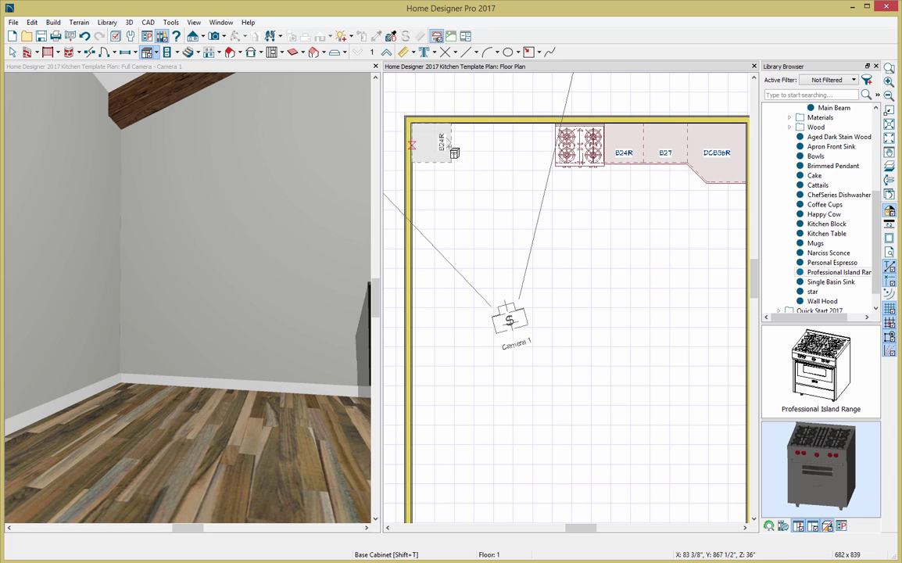
click(545, 148)
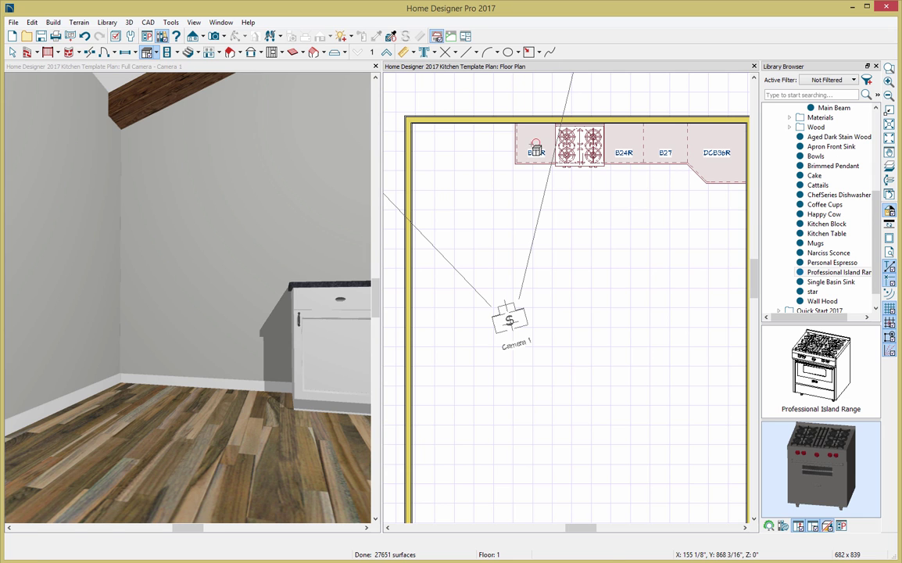
Set the width of the base cabinet on the range's new side to 12" in its specification.
double_click(536, 149)
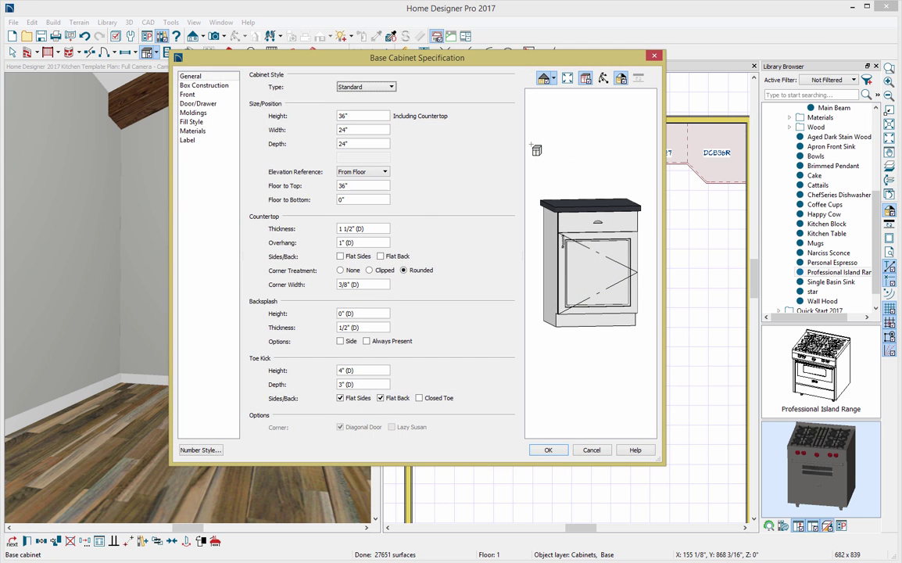
click(379, 132)
click(378, 145)
drag(370, 130, 318, 130)
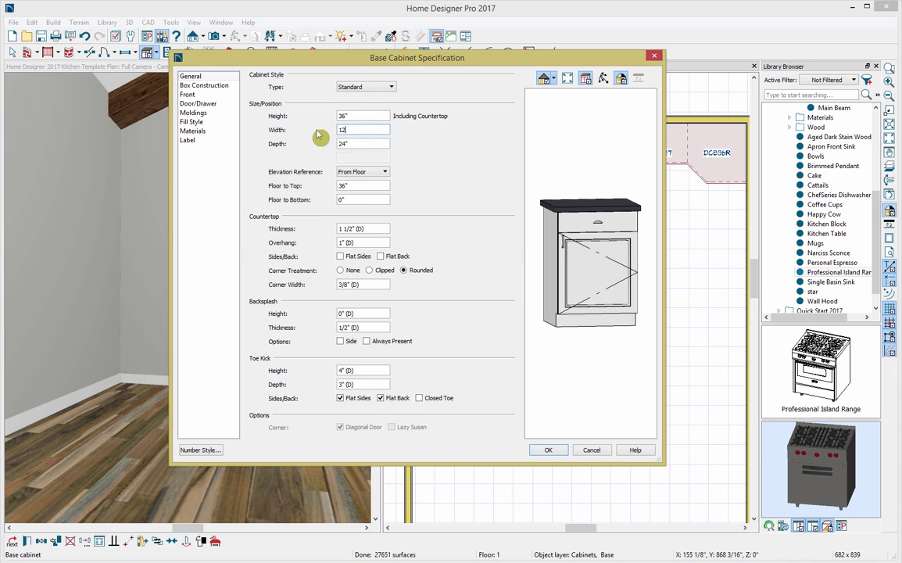
text(12)
key(Tab)
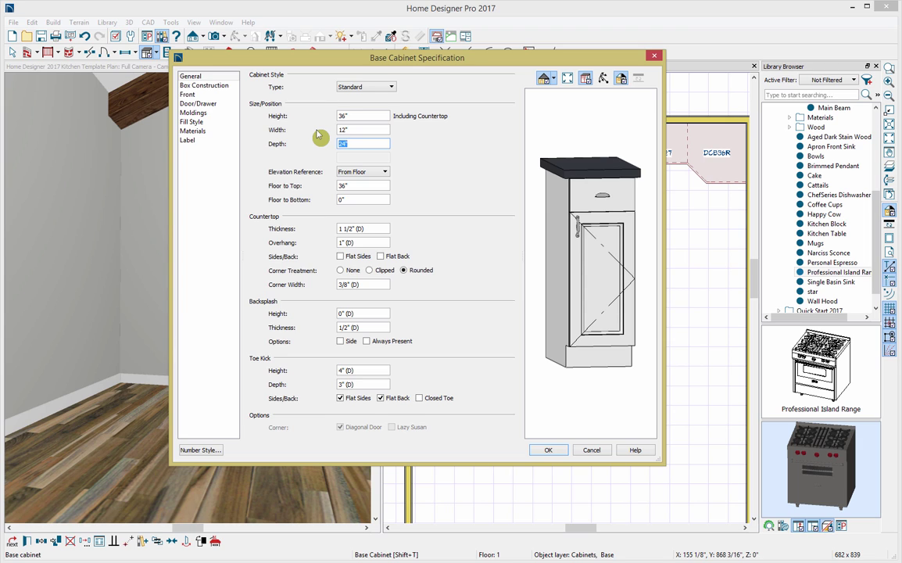
Remove the drawer from the 12" cabinet's front, leaving a full-height door, and move the cabinet flush against the range.
click(592, 263)
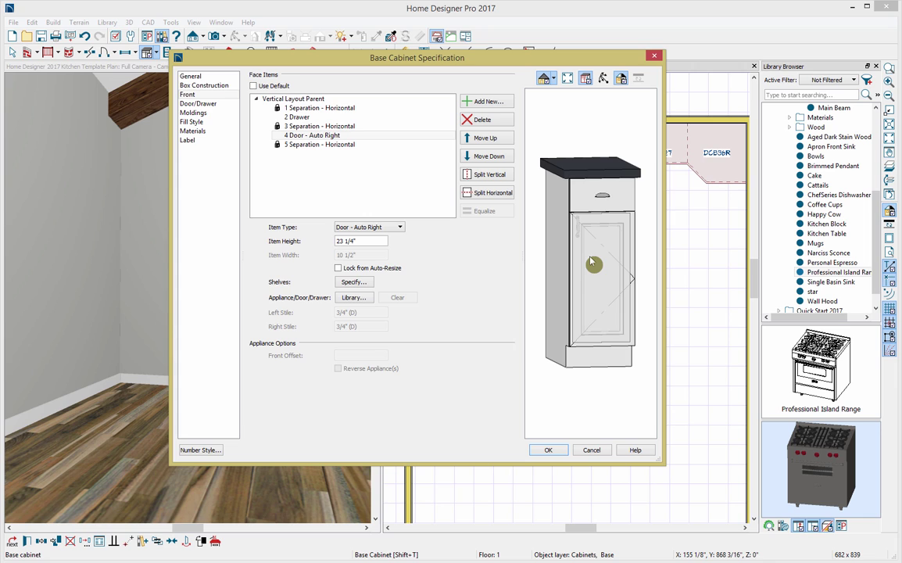
click(582, 208)
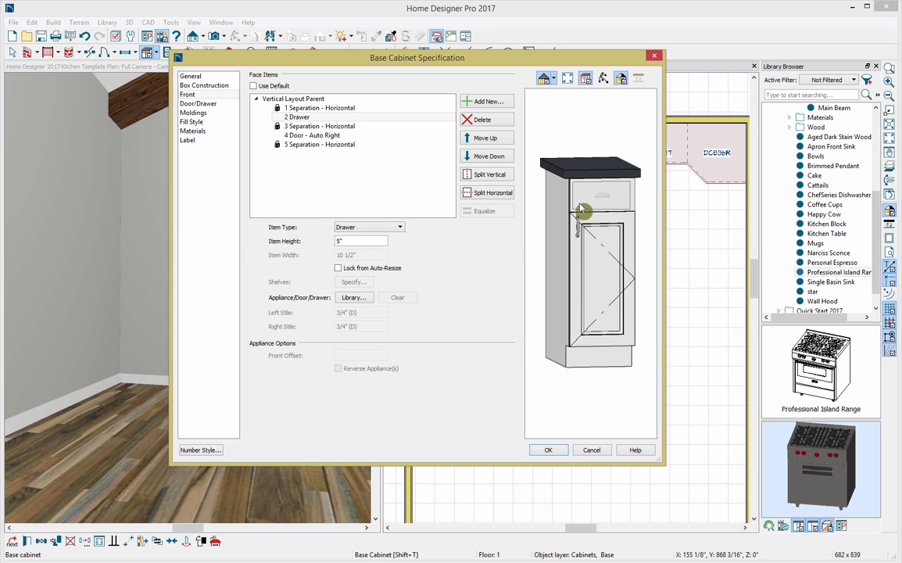
key(Delete)
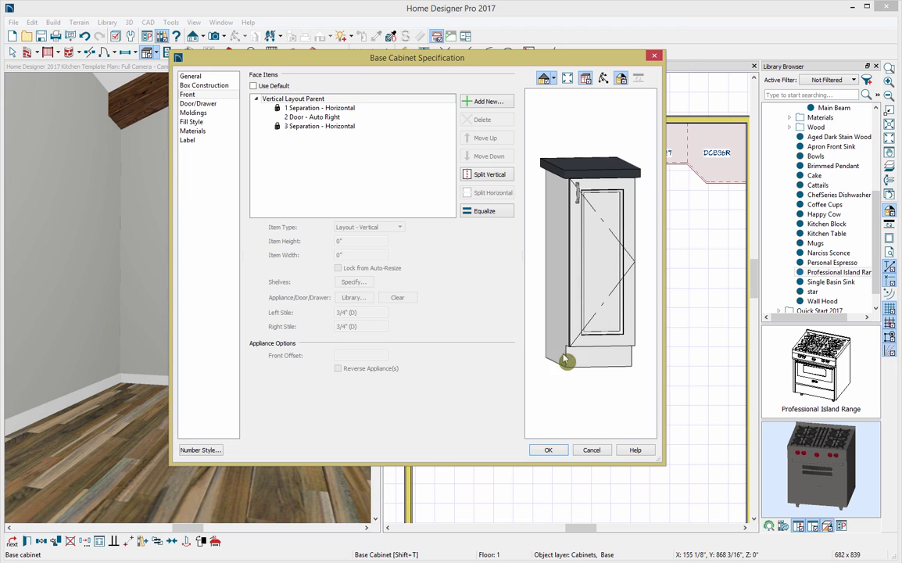
click(548, 452)
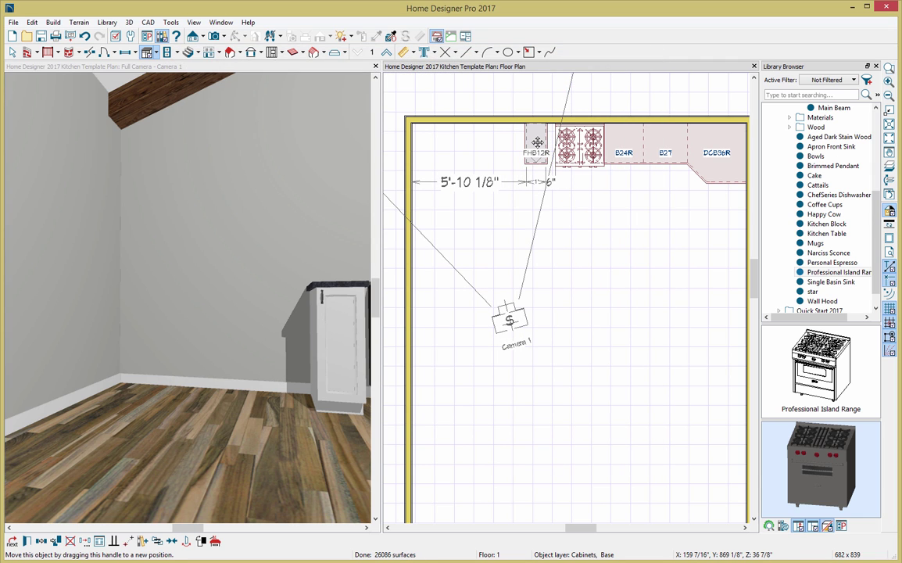
drag(536, 143, 545, 143)
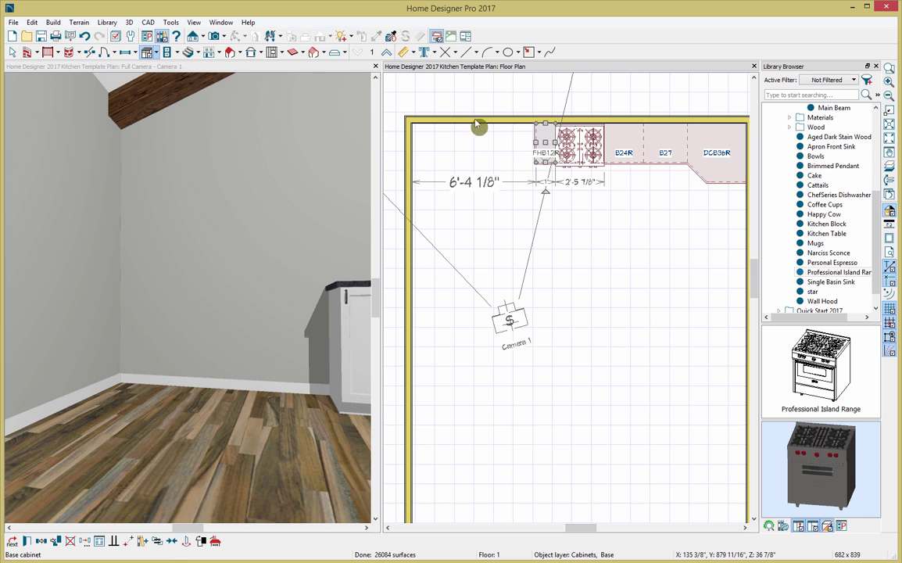
Place two 24" base cabinets in a row beside the 12" cabinet and widen the outer one to 27".
click(519, 153)
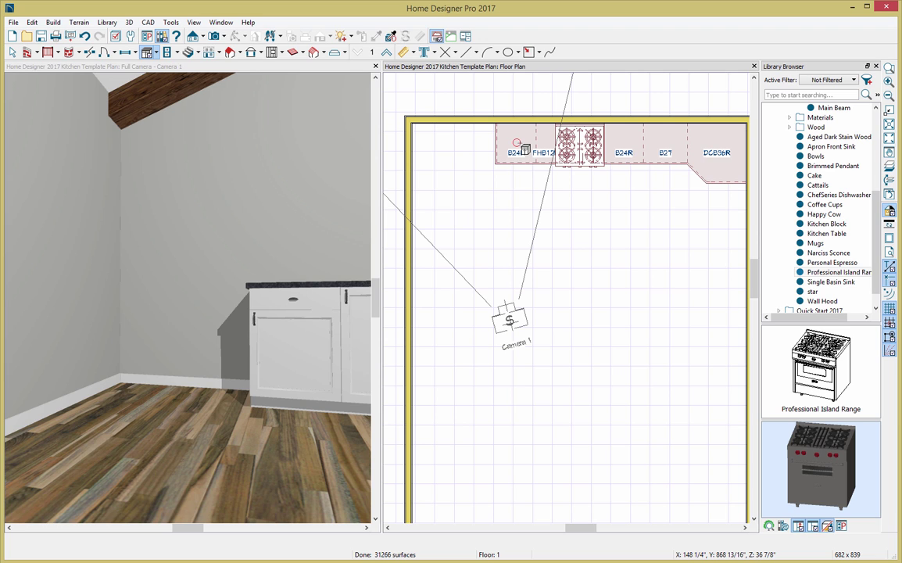
click(481, 144)
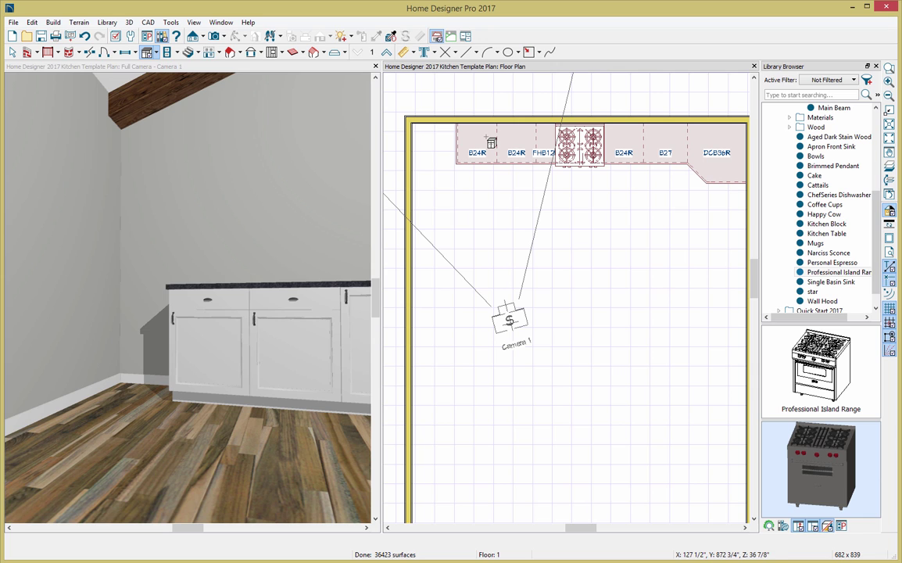
key(space)
click(473, 145)
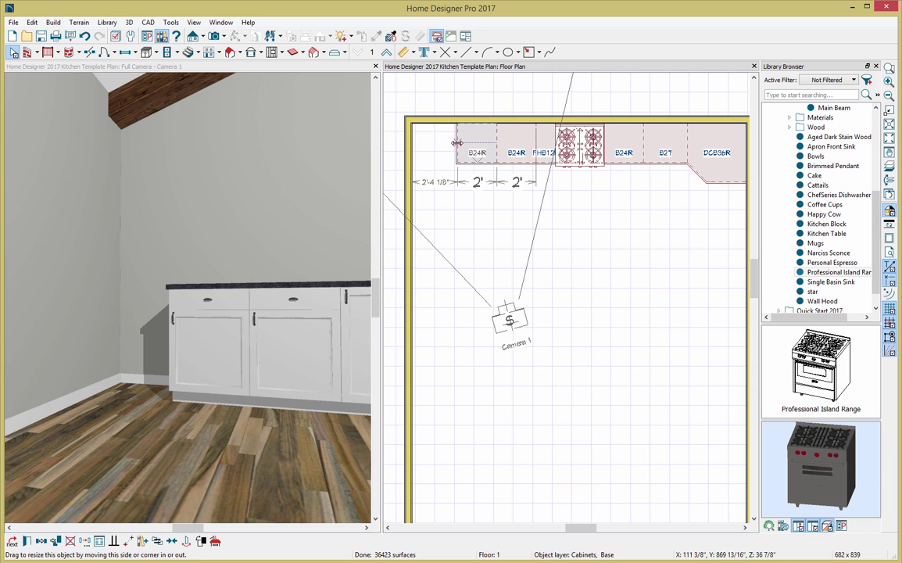
drag(457, 143, 450, 144)
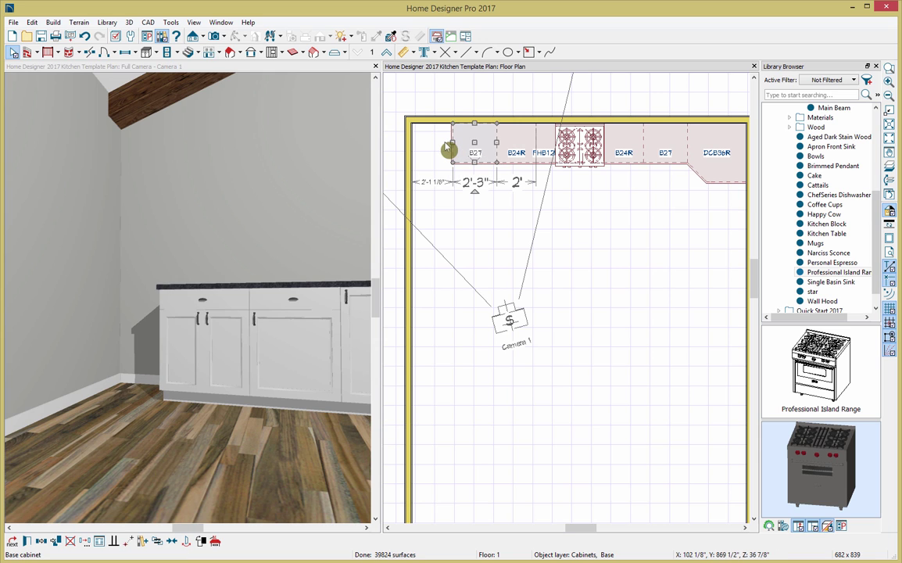
Fill the remaining gap between the 27" cabinet and the side wall with a 24" base cabinet.
double_click(448, 148)
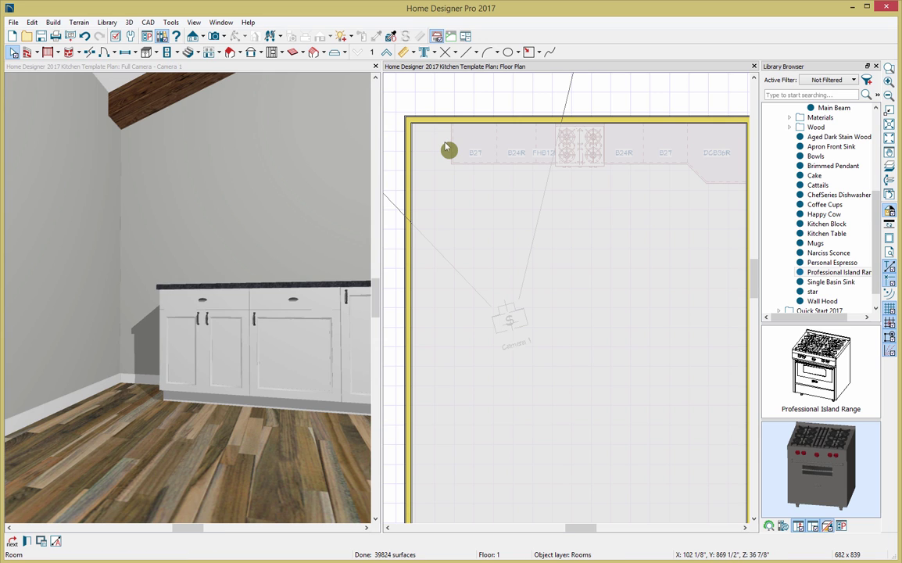
click(147, 53)
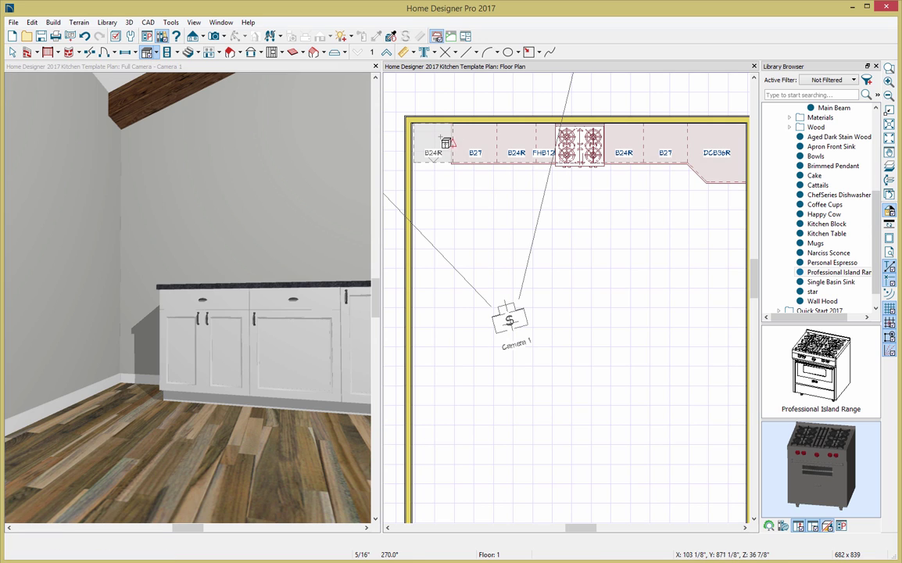
click(445, 142)
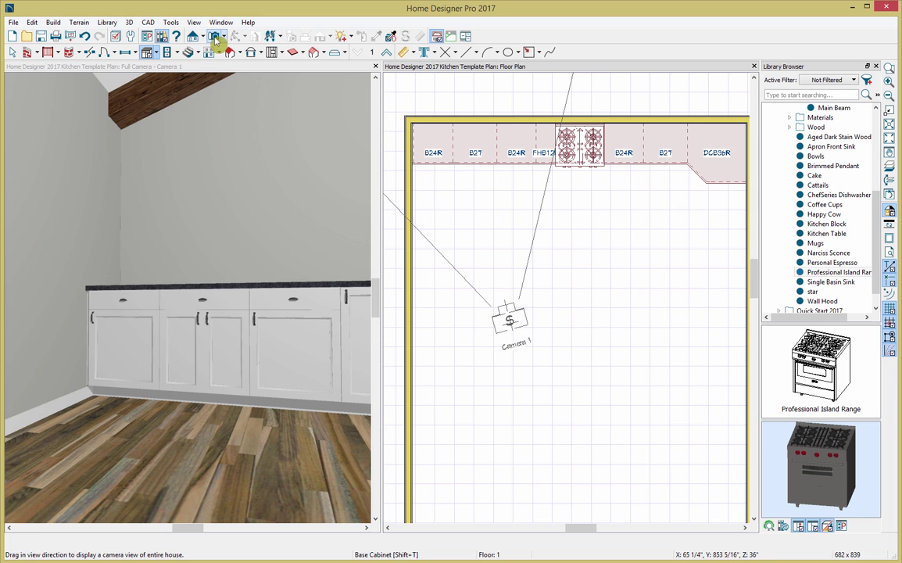
Change the door of the 12" cabinet beside the range to Door - Auto Left on its front.
click(238, 92)
drag(239, 137, 286, 209)
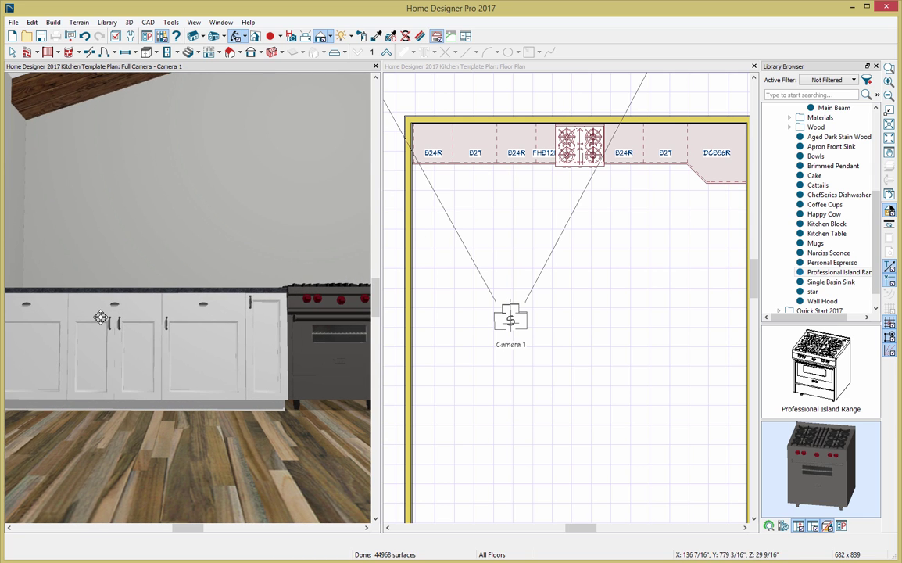
scroll(100, 316, down, 1)
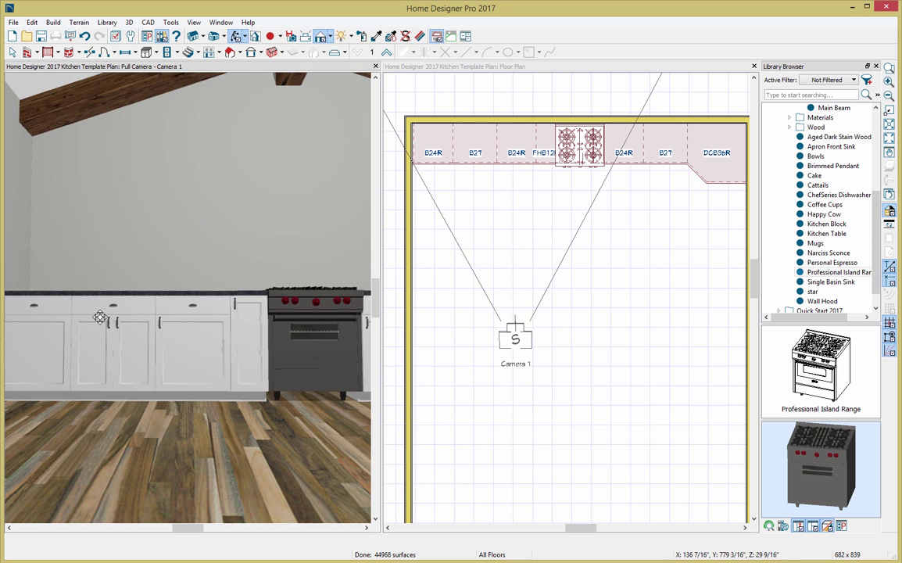
drag(100, 317, 88, 316)
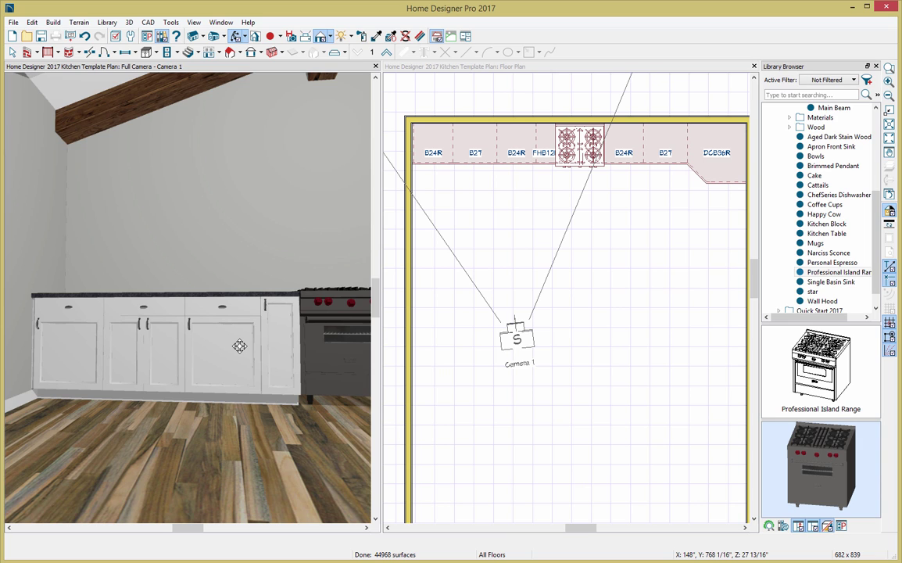
key(space)
click(281, 341)
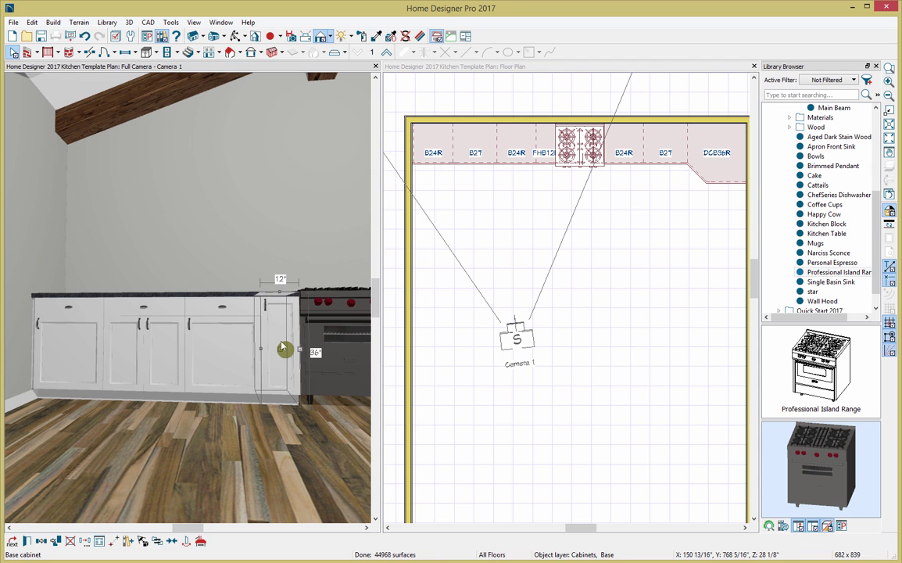
double_click(283, 347)
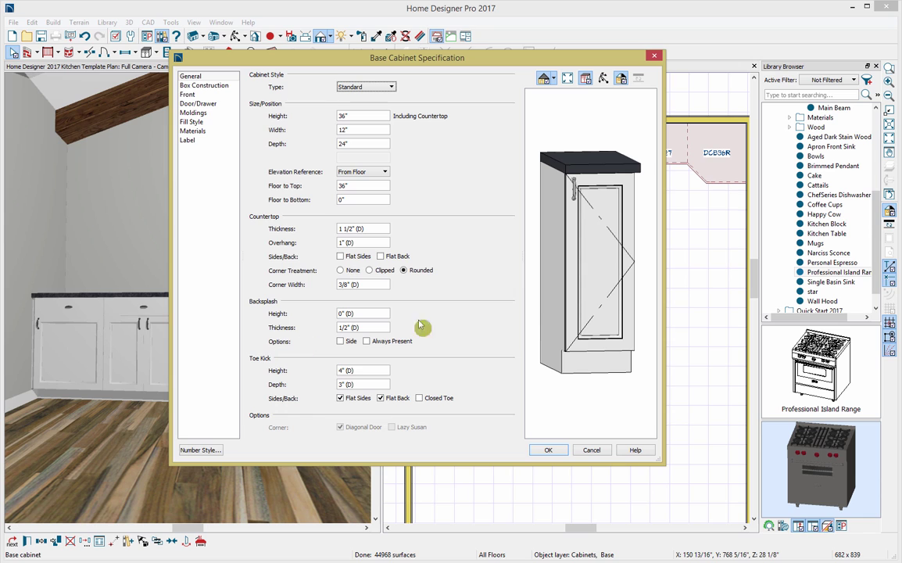
click(579, 289)
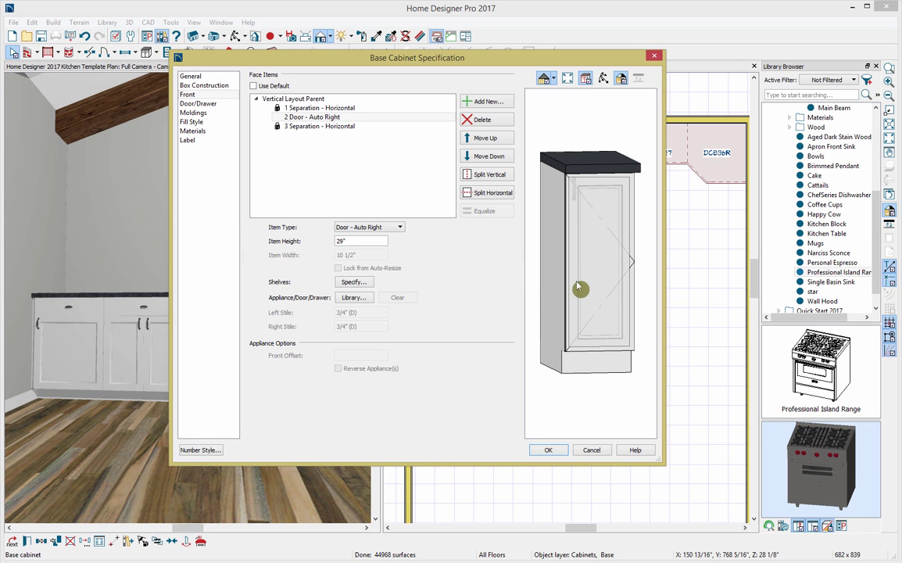
click(399, 227)
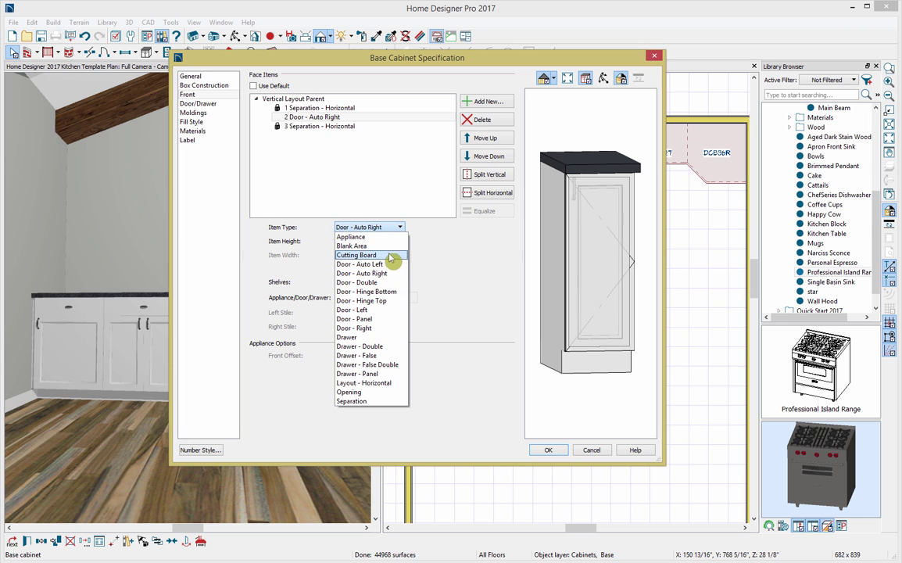
click(388, 264)
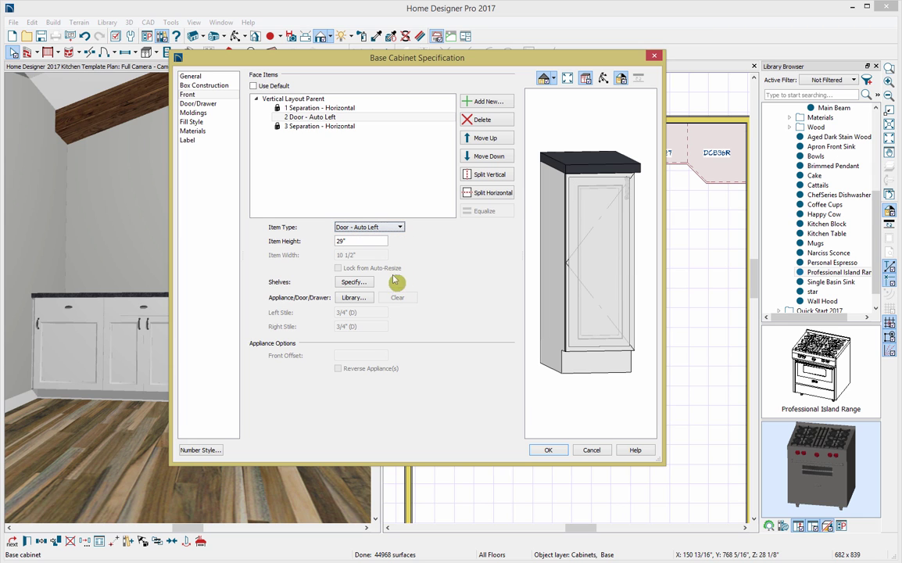
click(545, 449)
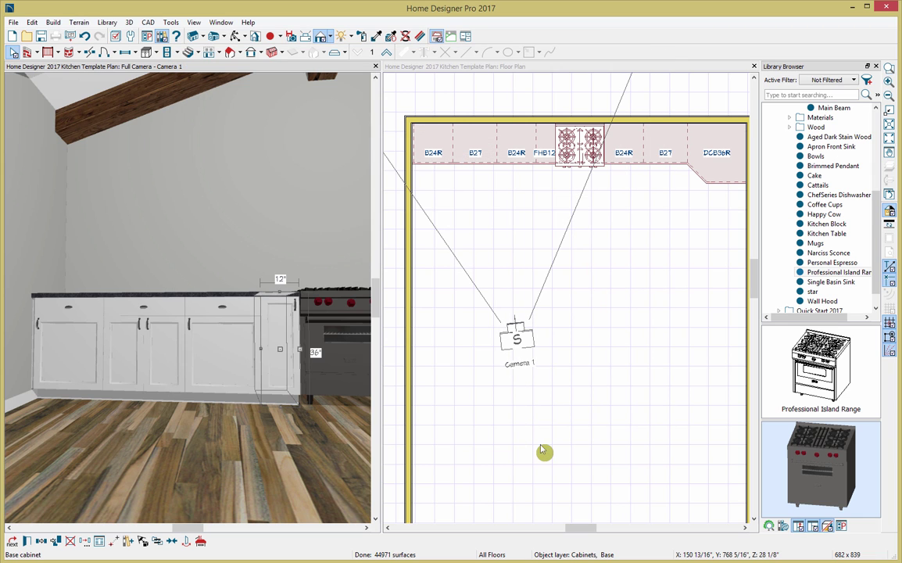
Change the door of the 24" cabinet next to the 12" cabinet to Door - Auto Left.
click(242, 371)
double_click(243, 371)
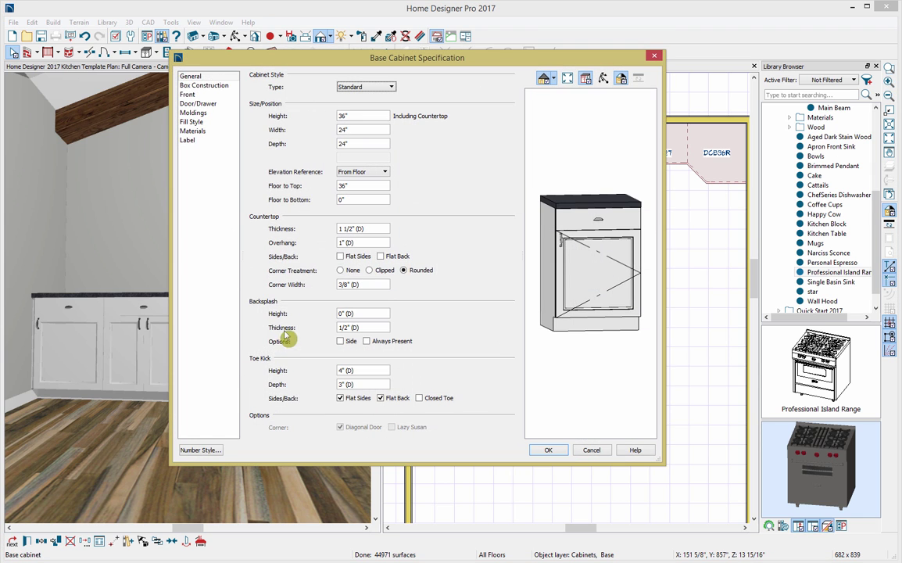
click(585, 272)
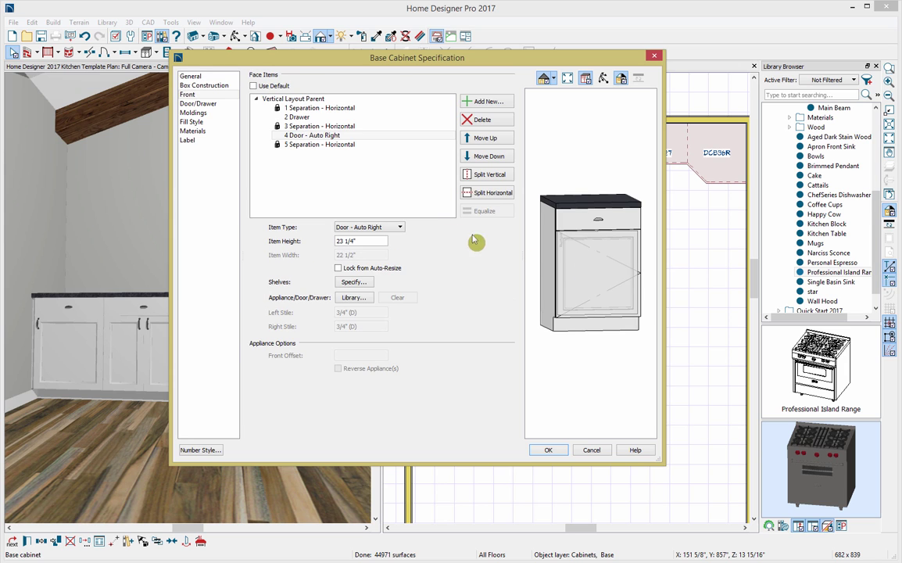
click(390, 228)
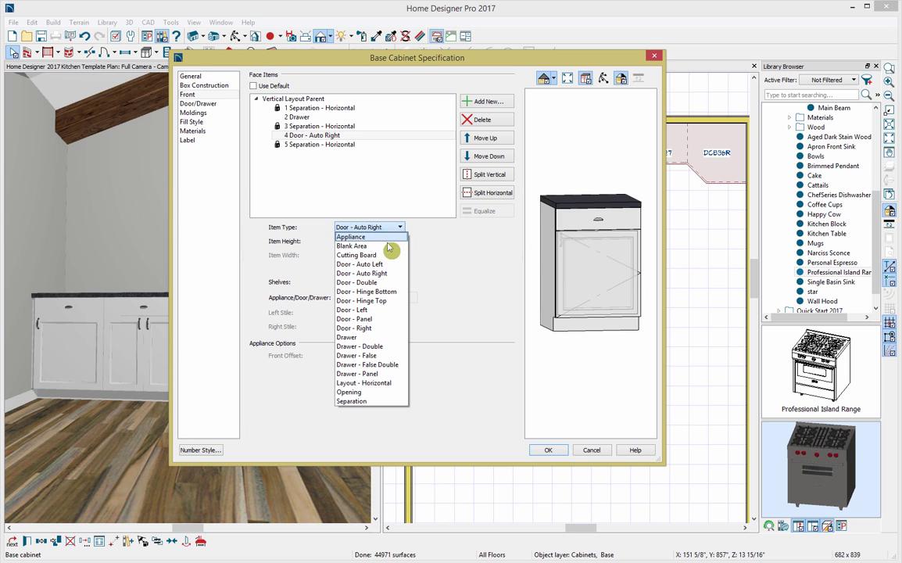
click(393, 264)
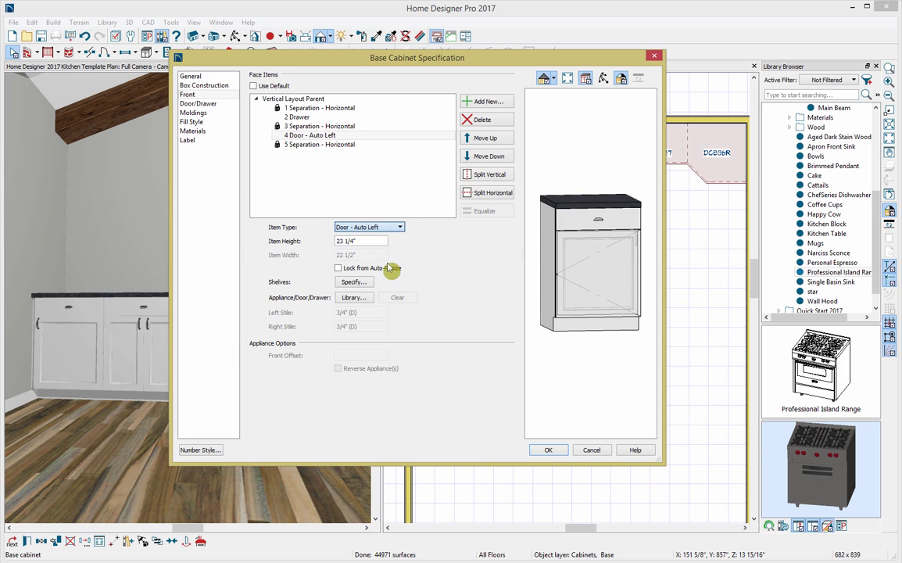
click(548, 449)
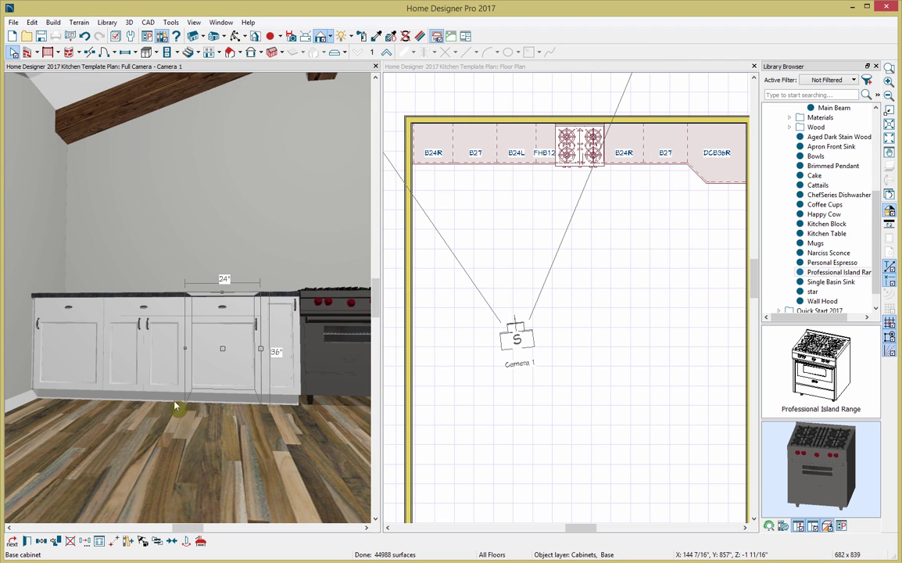
Turn the 24" cabinet at the side wall into a three-drawer base by changing its door to a drawer and splitting it horizontally.
double_click(69, 328)
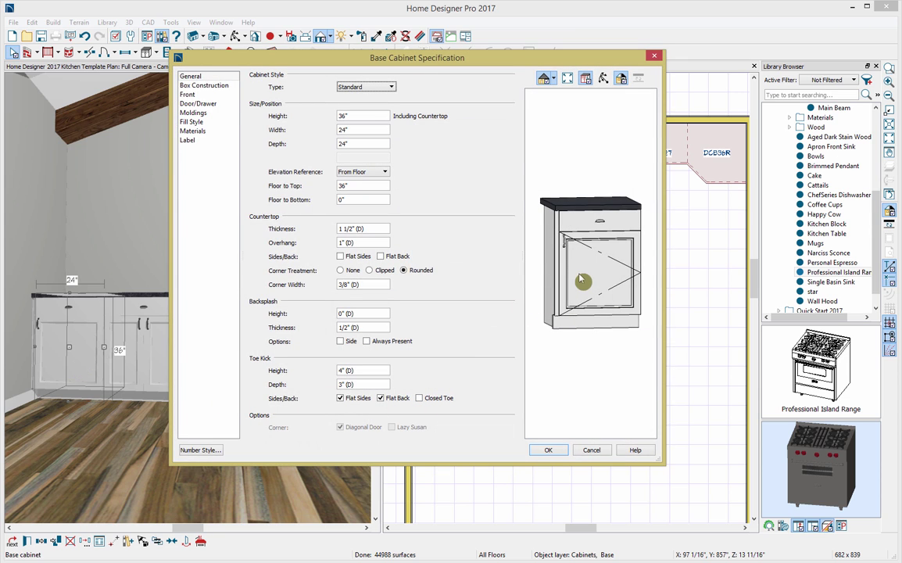
click(581, 279)
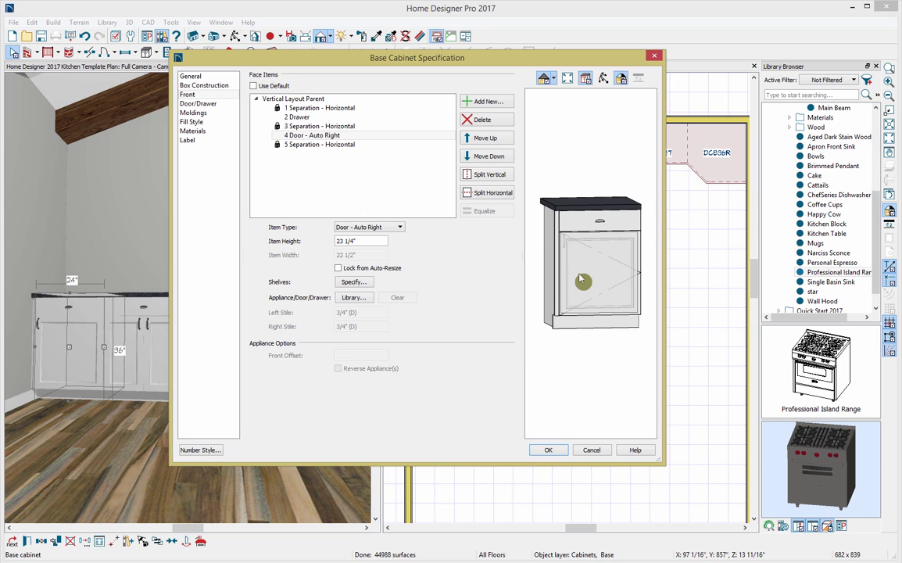
click(398, 228)
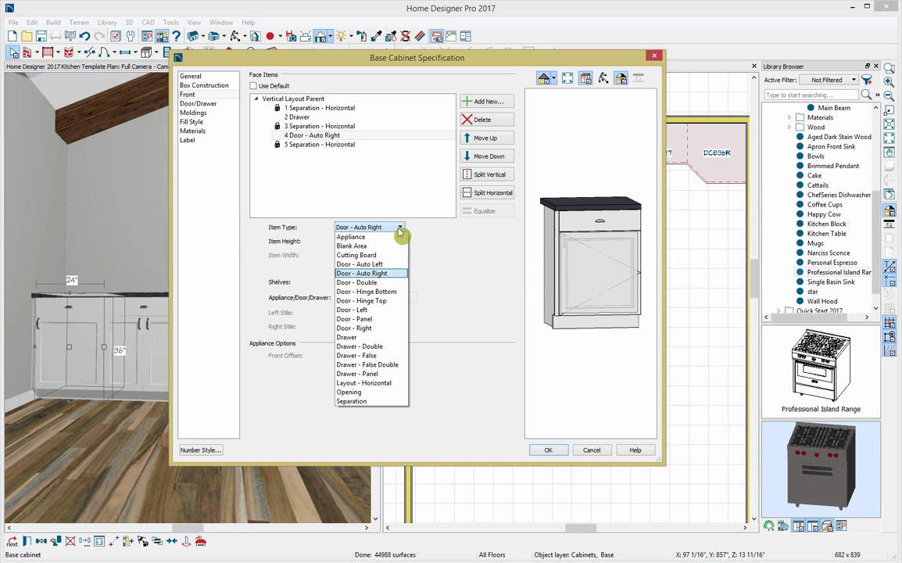
click(384, 338)
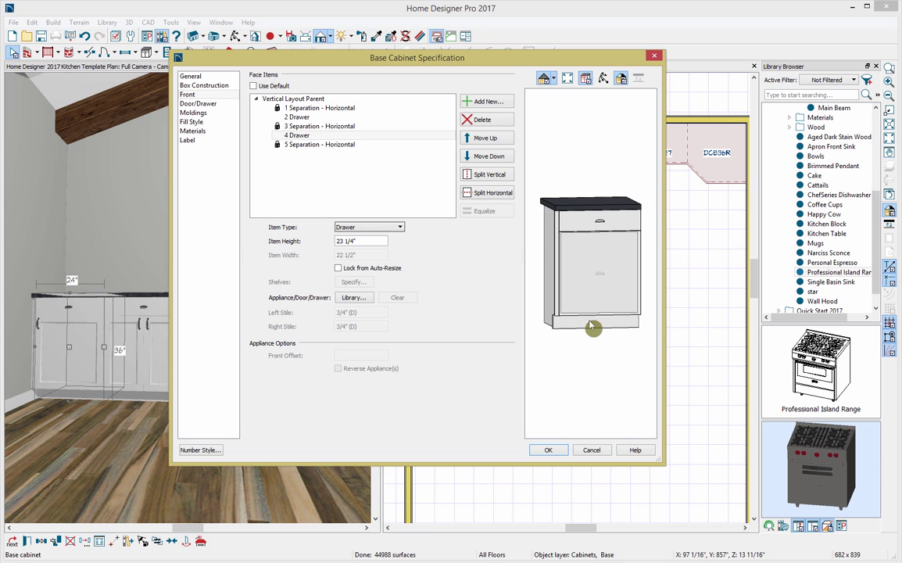
click(483, 193)
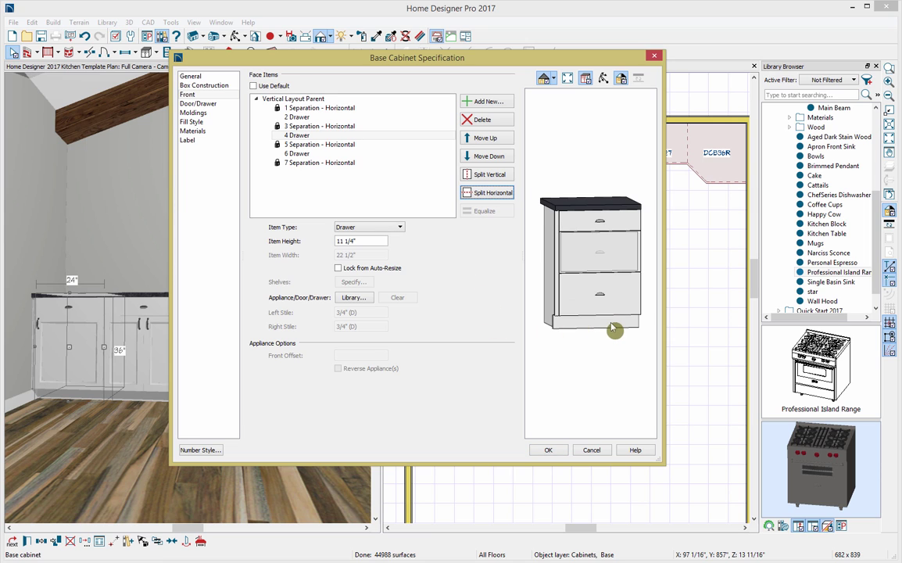
click(548, 450)
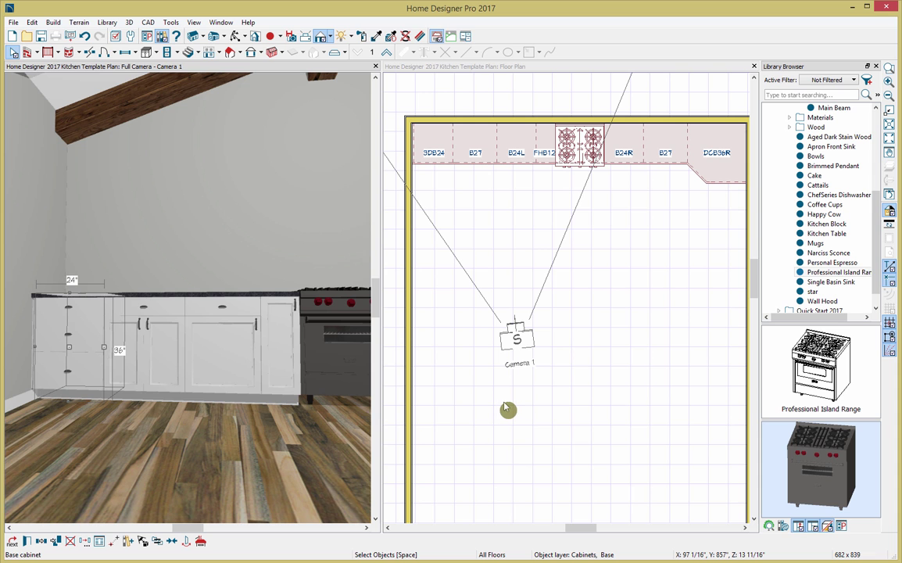
Close the current camera view and create a full camera view from near the opposite side wall, looking toward the corner cabinet.
click(375, 65)
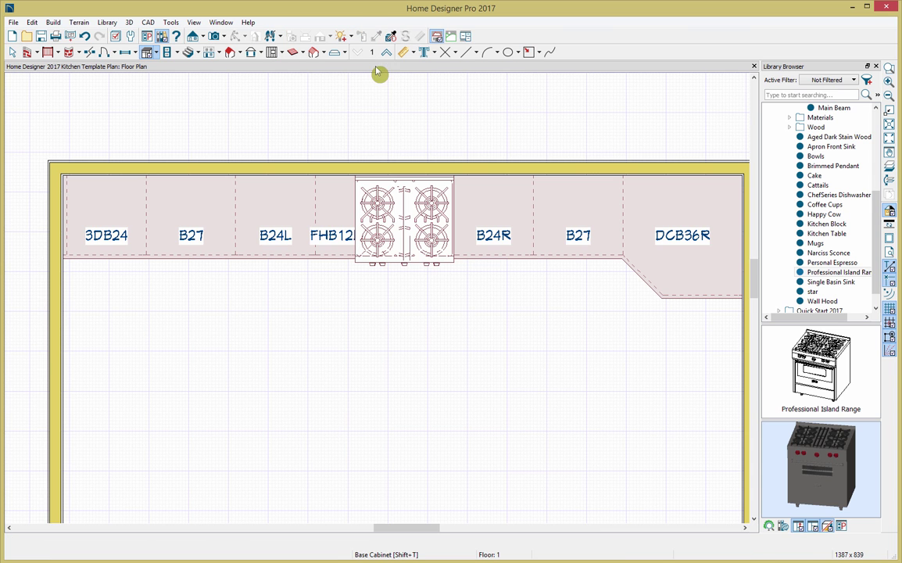
scroll(469, 402, down, 3)
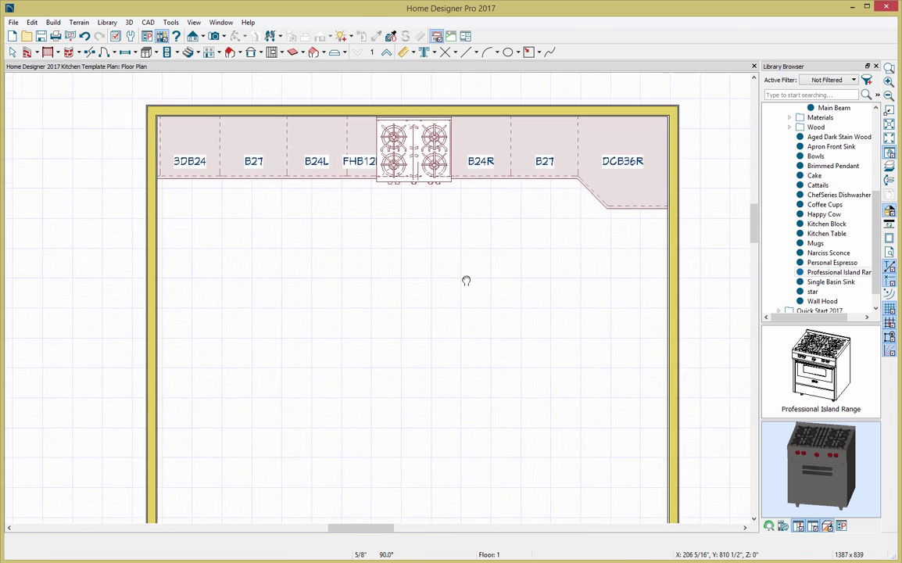
click(215, 37)
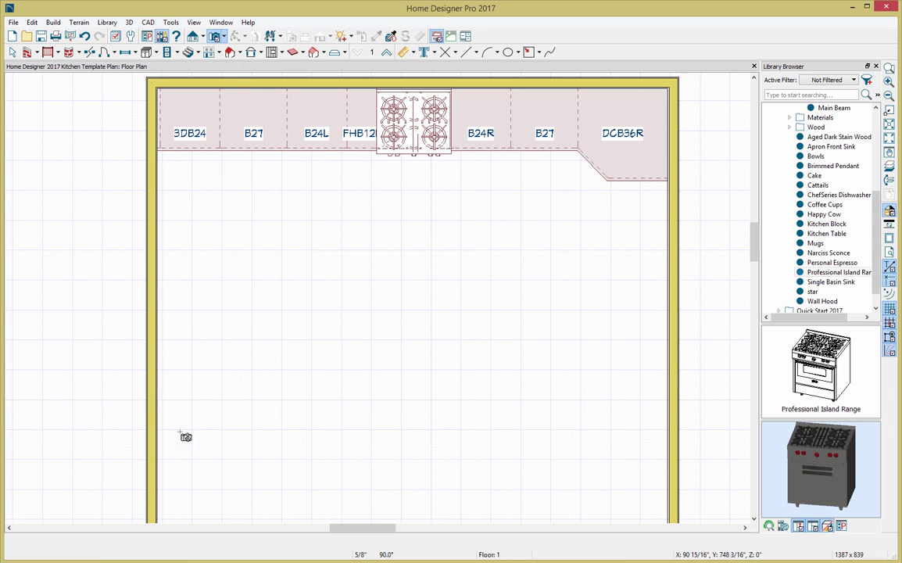
drag(175, 463, 266, 419)
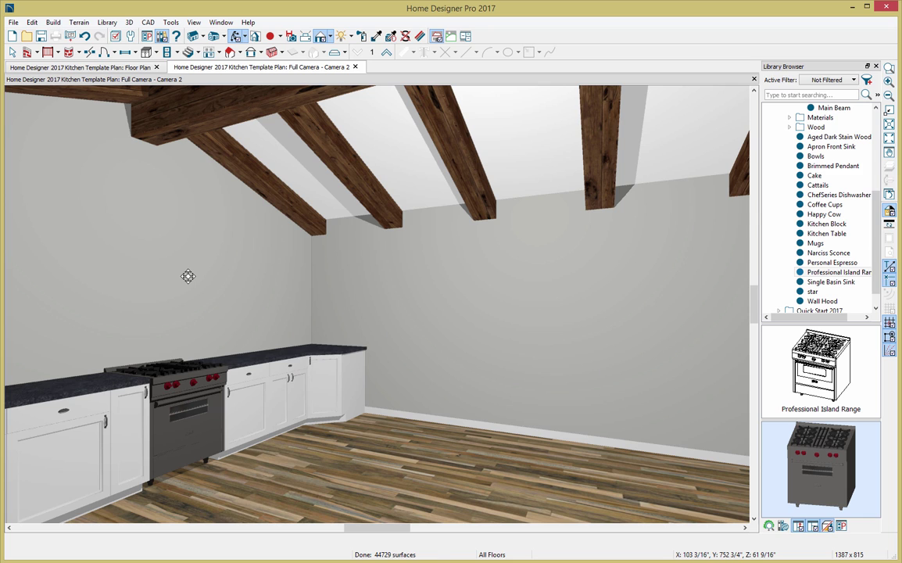
Place a base cabinet along the side wall next to the diagonal corner cabinet and set its width to 30".
click(147, 52)
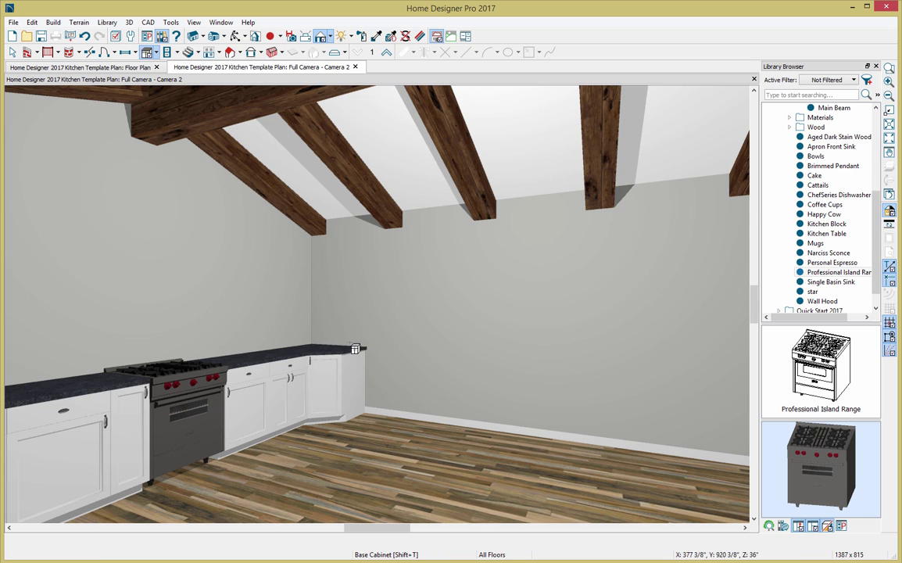
click(381, 379)
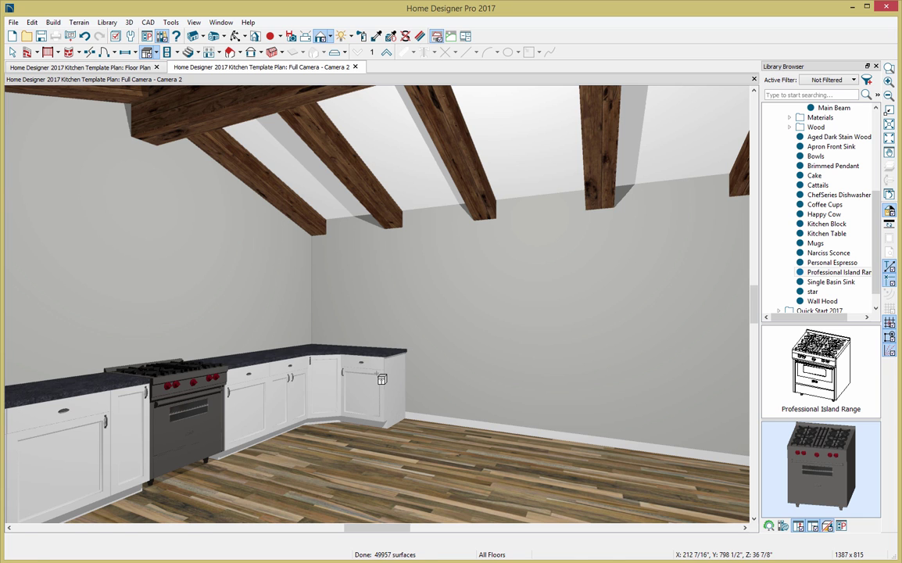
double_click(381, 379)
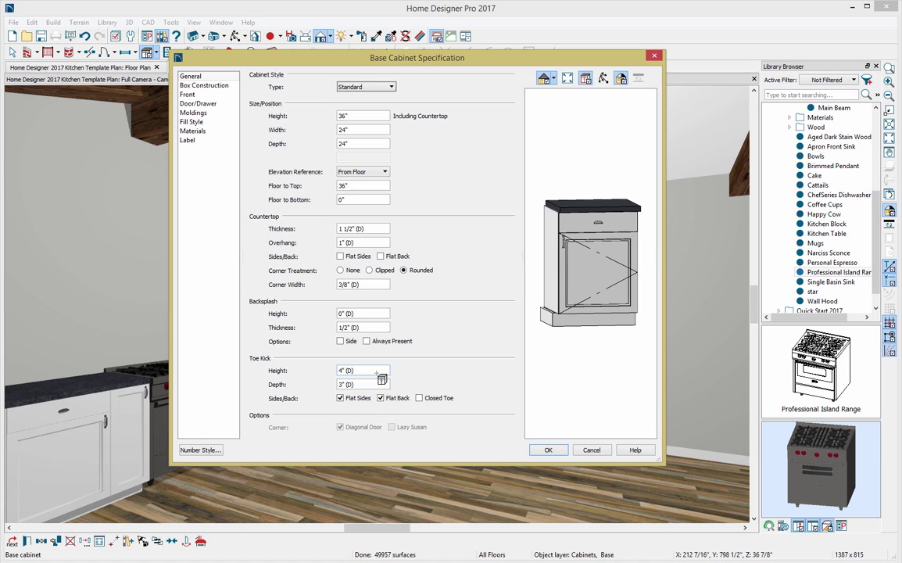
double_click(346, 130)
text(30)
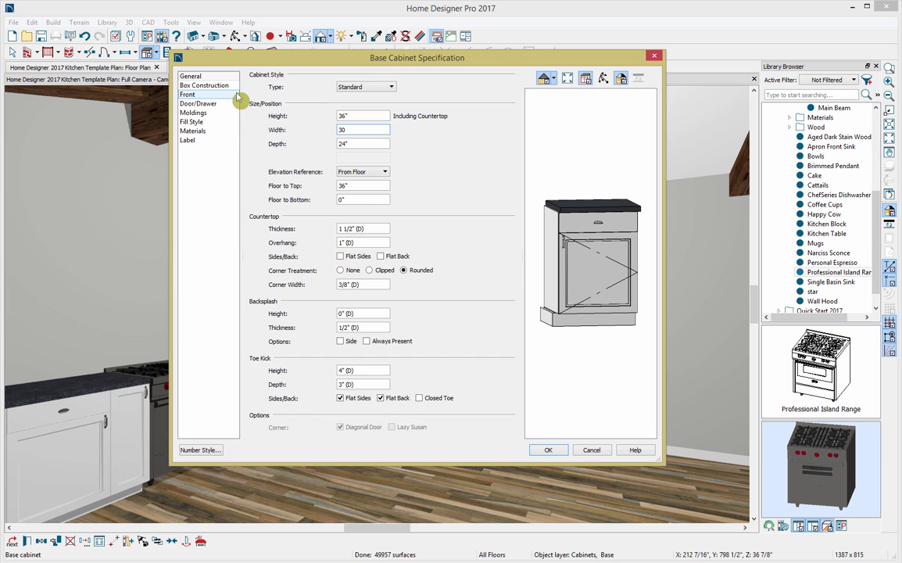
Turn the 30" cabinet into a three-drawer base by changing its door to a drawer and splitting that drawer horizontally.
click(188, 95)
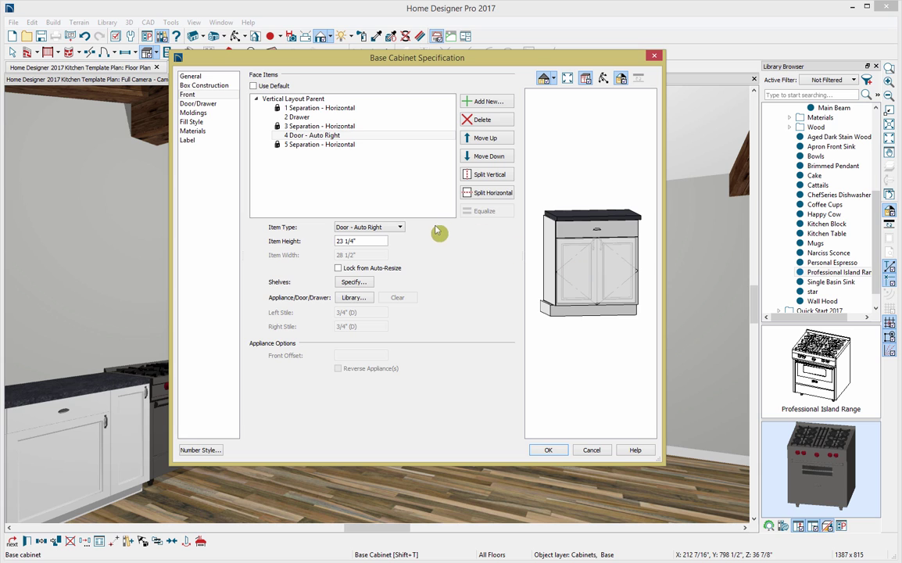
click(397, 228)
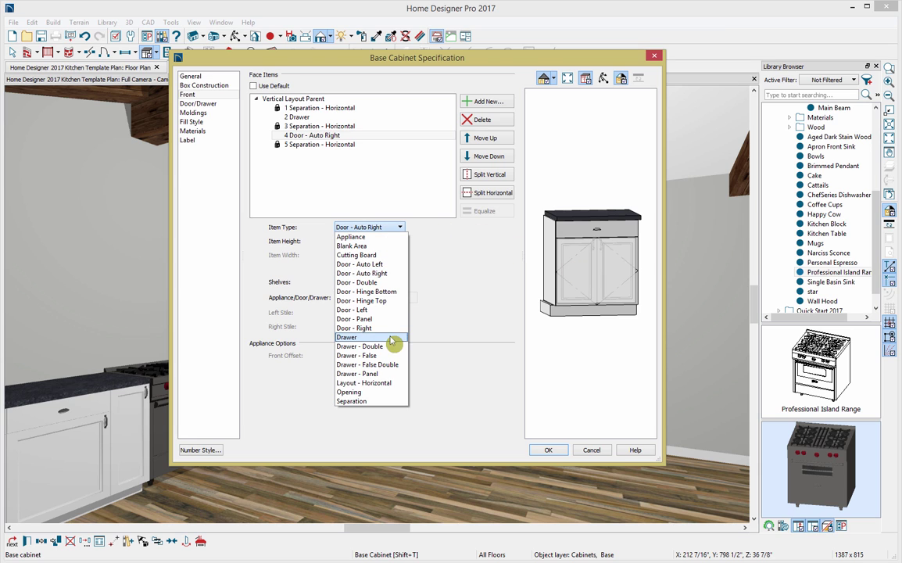
click(391, 337)
click(485, 196)
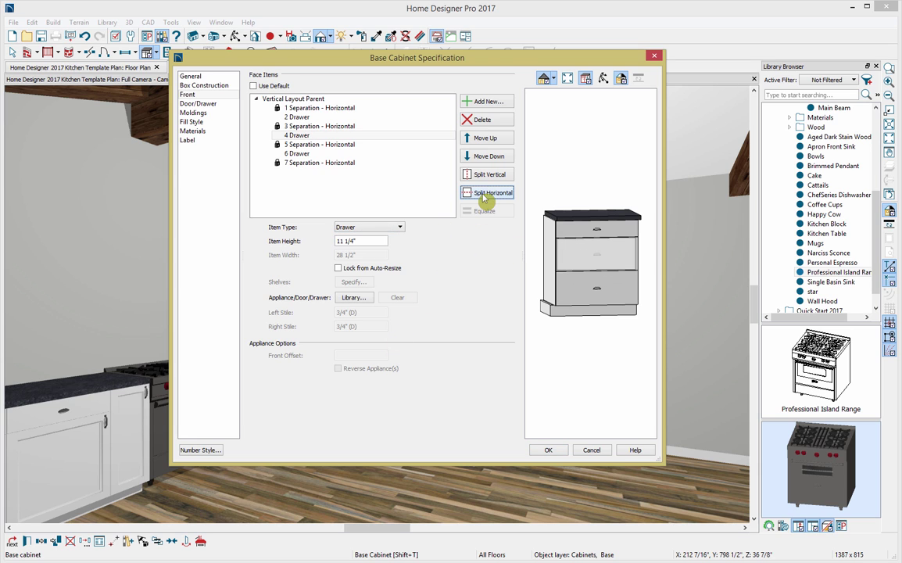
click(551, 451)
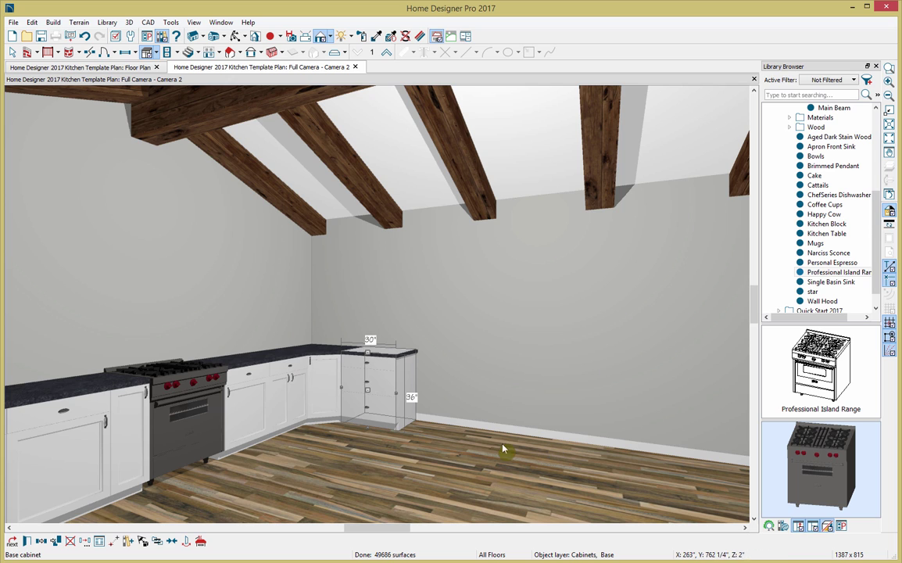
Place a base cabinet beside the three-drawer base, with height 27", width 36" and countertop thickness 0".
click(432, 385)
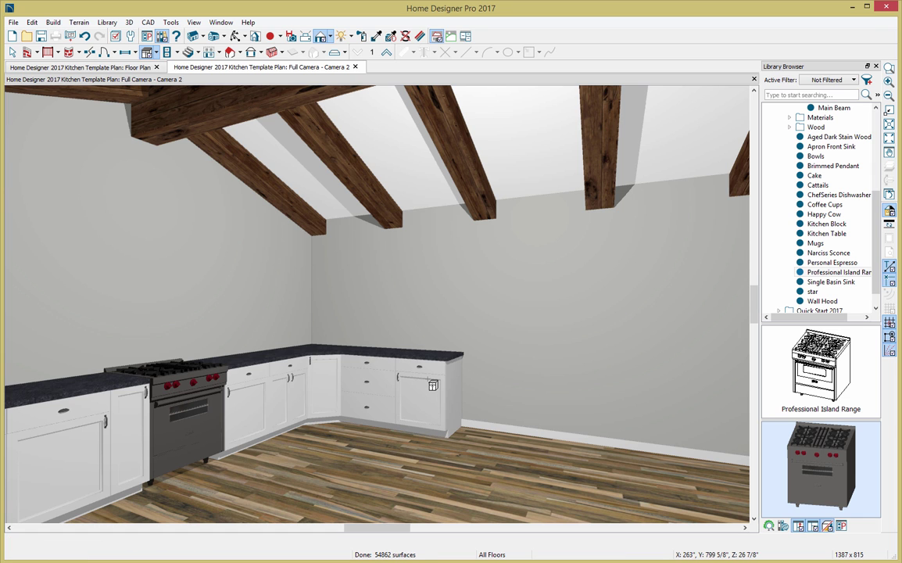
double_click(432, 385)
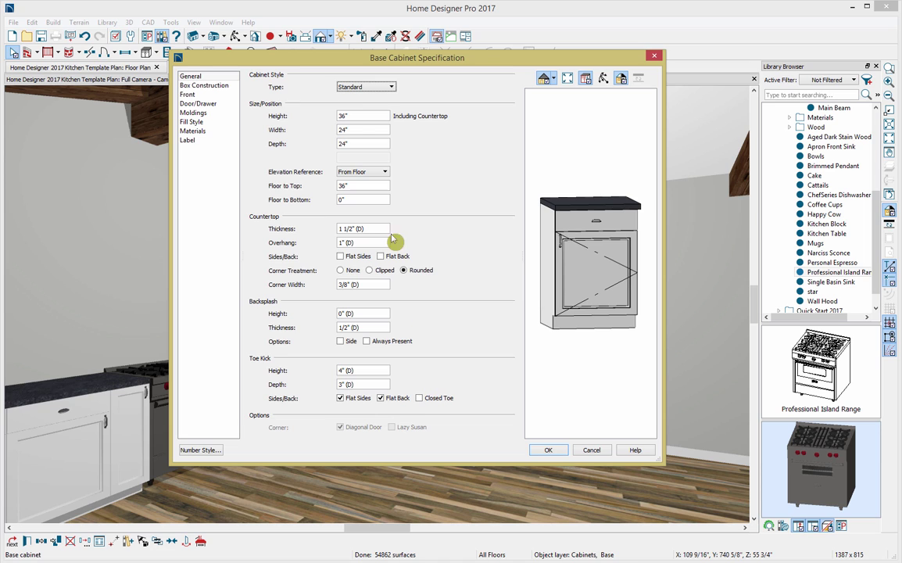
drag(355, 116, 303, 122)
text(27)
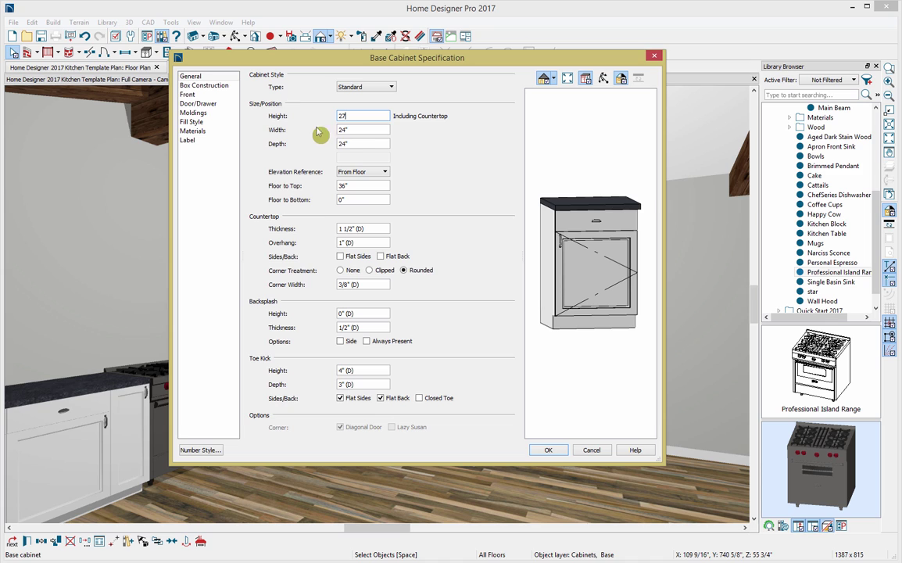
drag(342, 129, 328, 132)
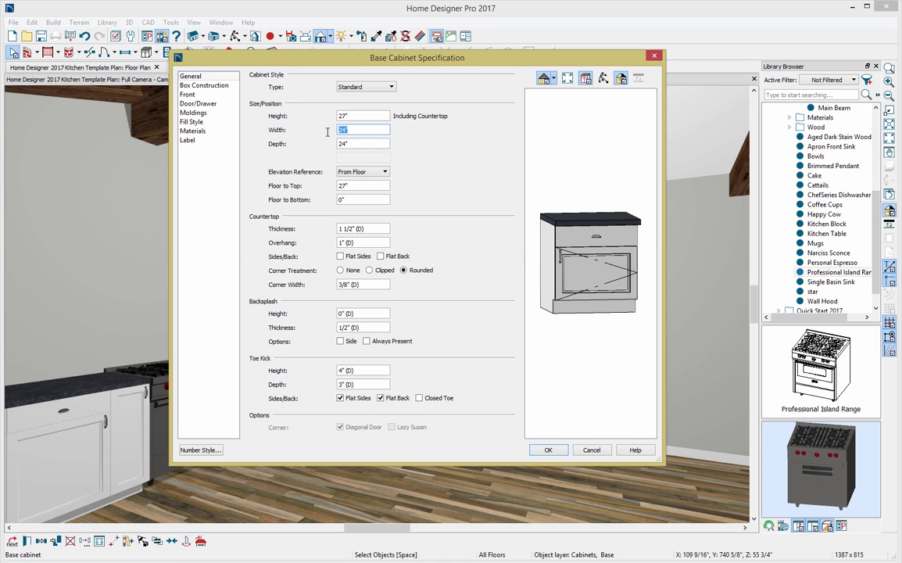
text(36)
key(Tab)
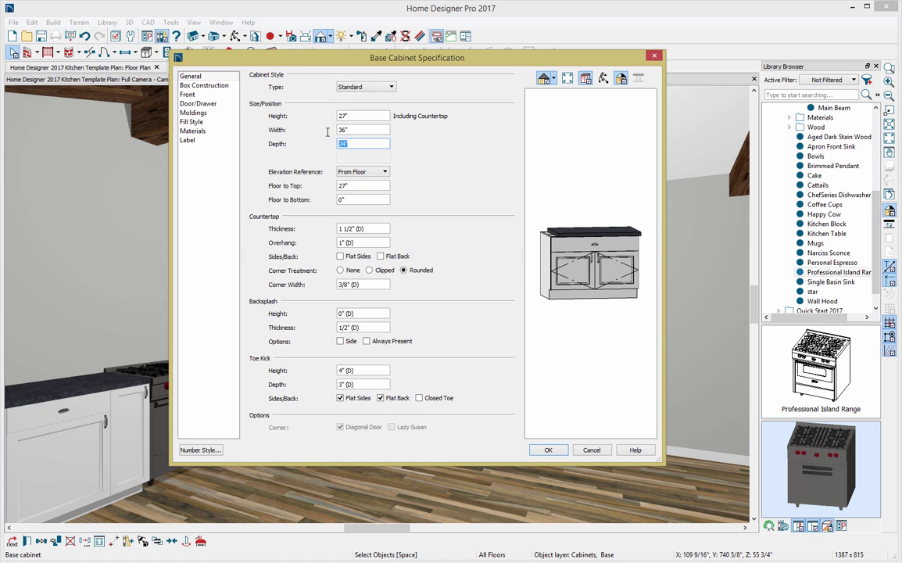
drag(376, 230, 320, 226)
text(0)
key(Tab)
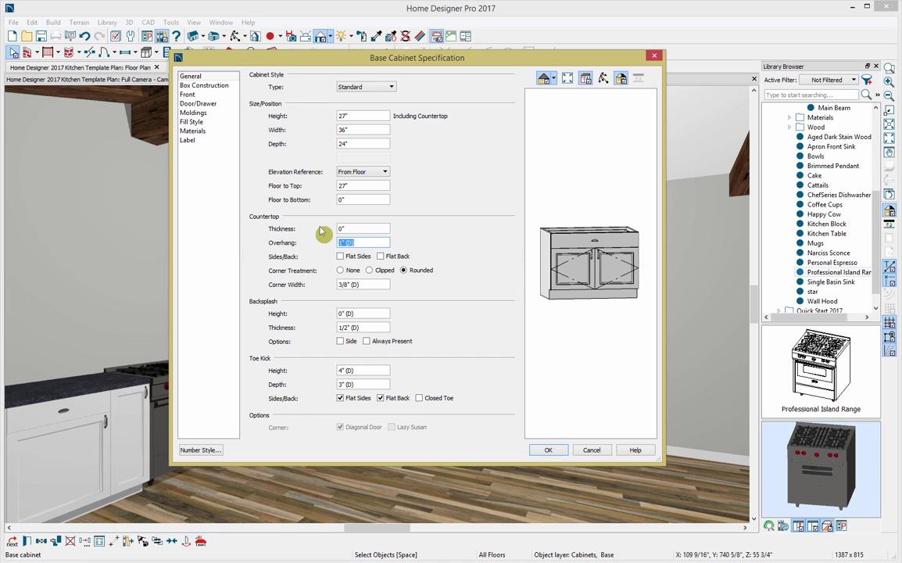
Change the 36" cabinet's drawer to a Blank Area with an item height of 2".
click(214, 95)
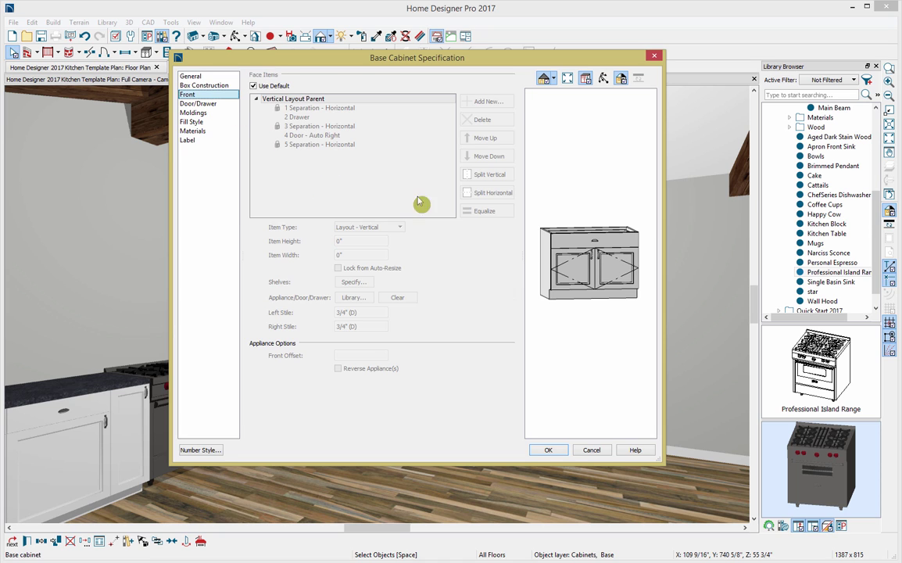
click(561, 245)
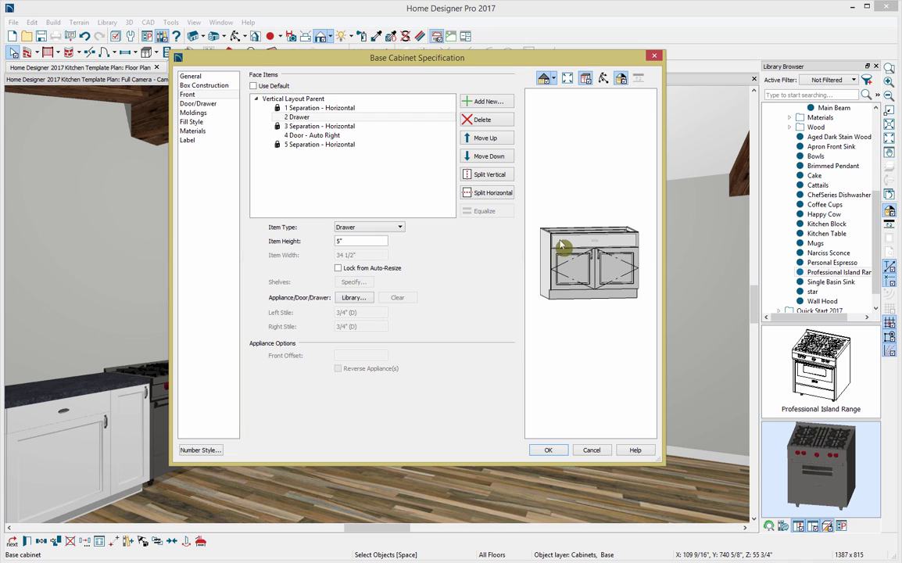
click(399, 227)
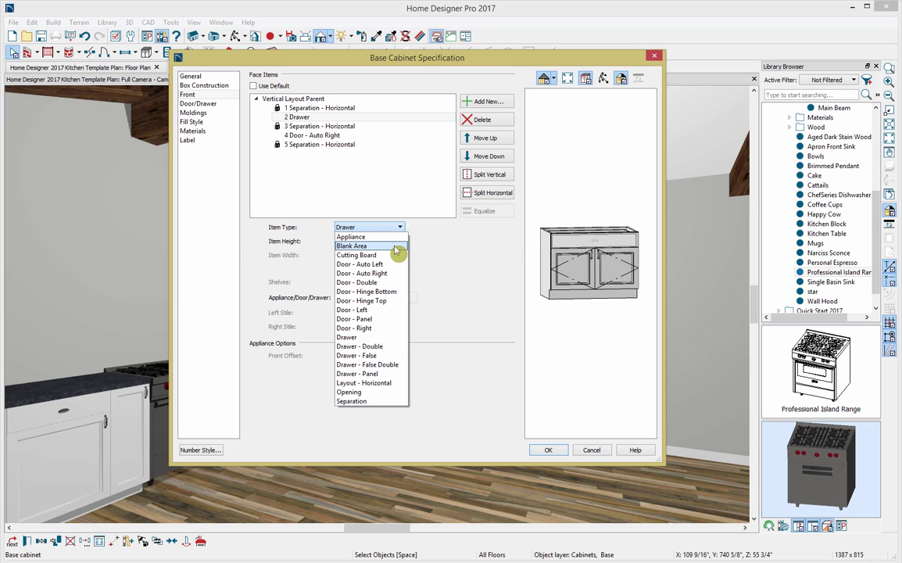
click(395, 246)
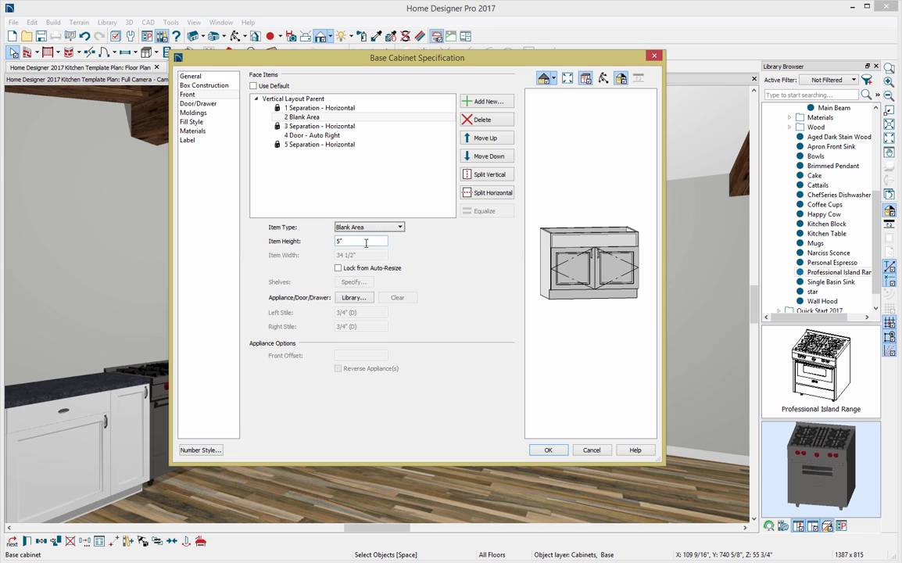
drag(365, 243, 332, 245)
text(2)
key(Tab)
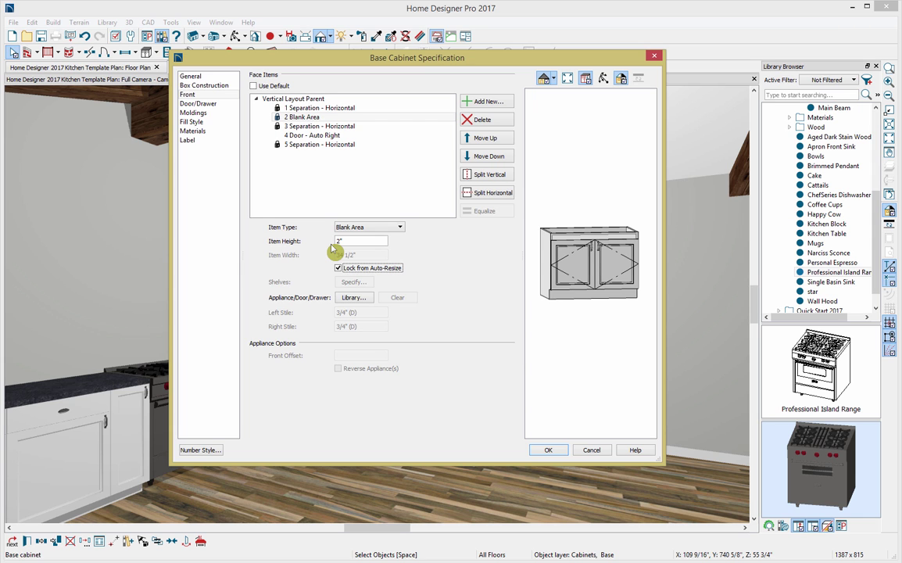
click(548, 451)
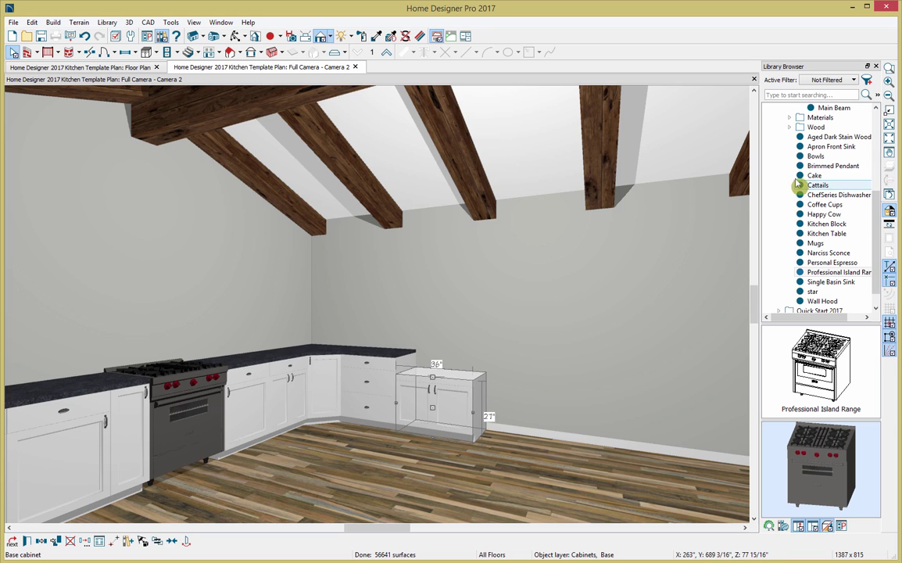
Place the Apron Front Sink on the floor beside the 36" cabinet and create a wall elevation facing that side wall.
click(817, 147)
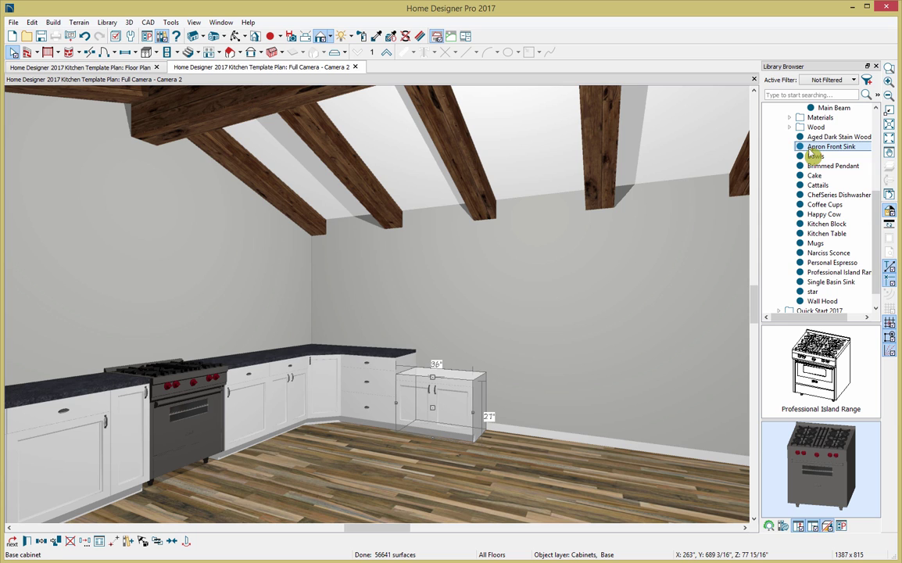
click(535, 301)
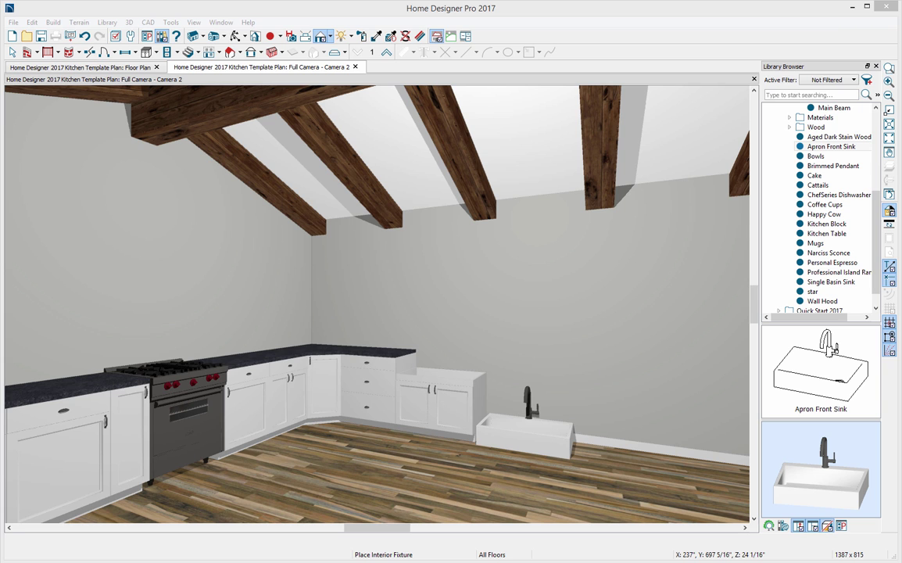
click(135, 68)
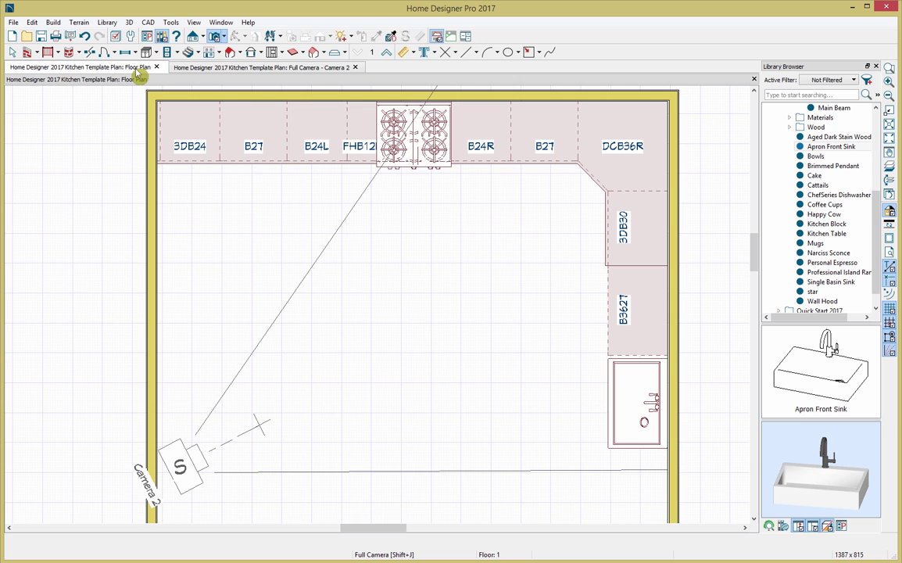
click(210, 38)
click(221, 74)
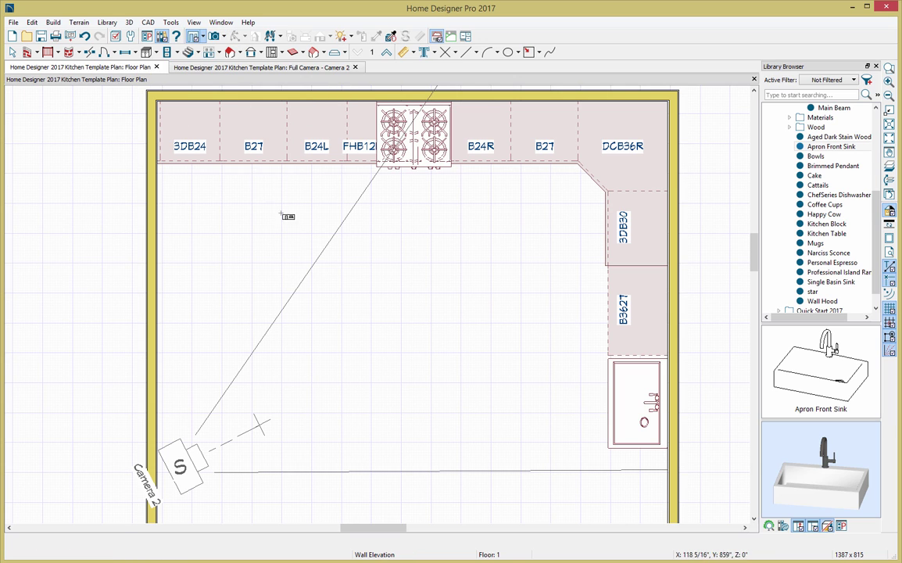
drag(342, 412, 512, 415)
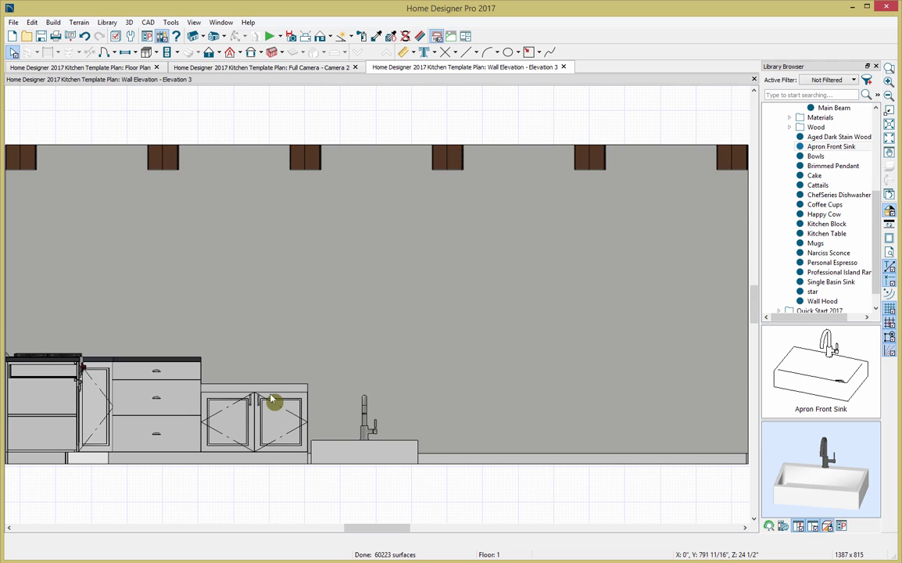
Move the apron sink onto the low 36" cabinet, aligned with the cabinet's sides and top in the elevation.
click(348, 452)
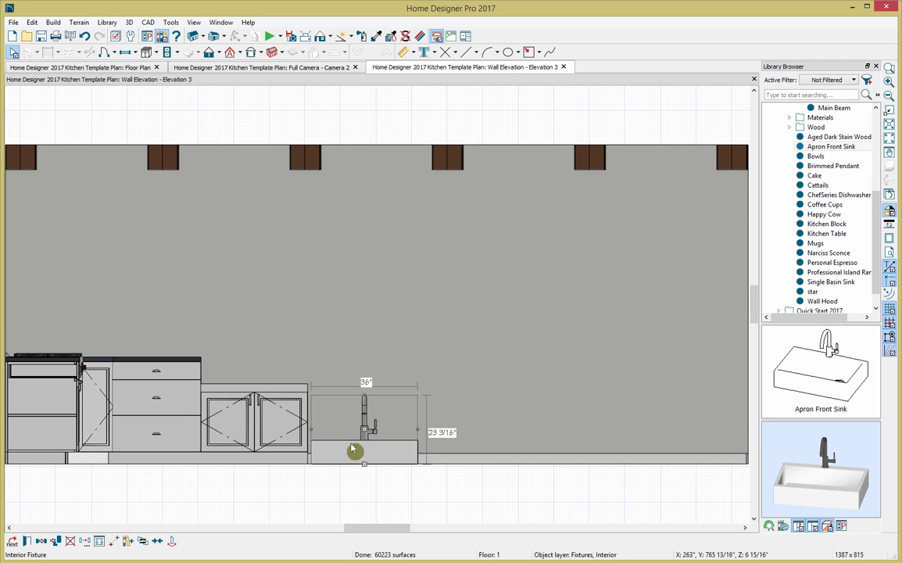
drag(365, 429, 254, 342)
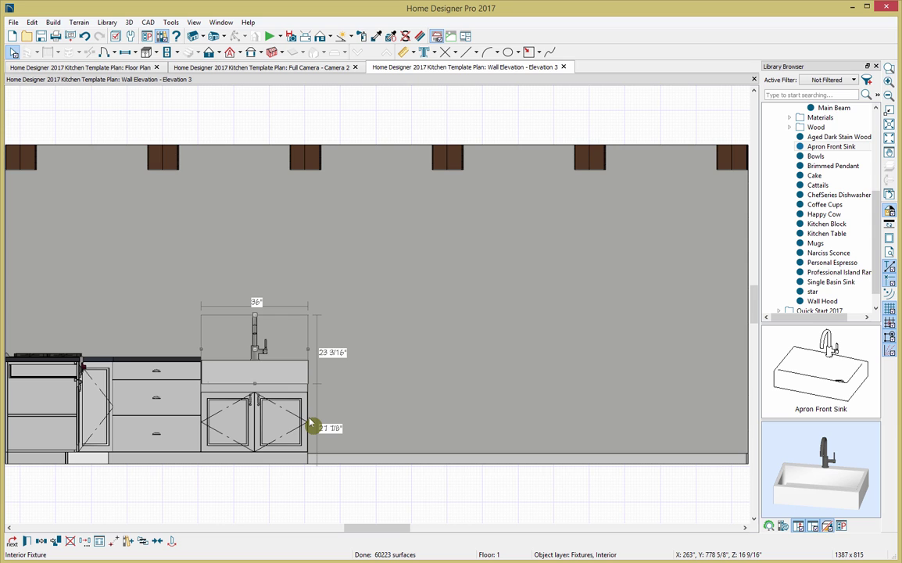
scroll(263, 418, up, 2)
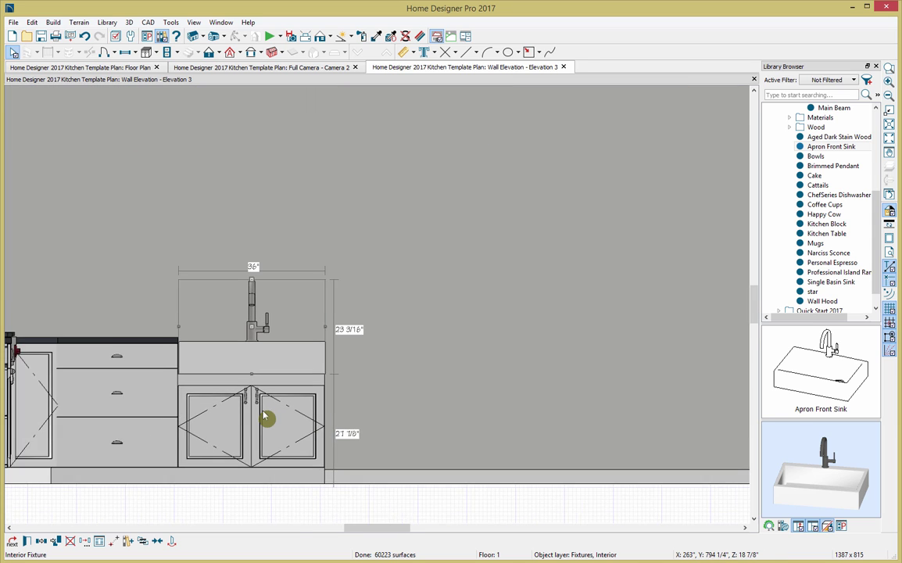
click(244, 352)
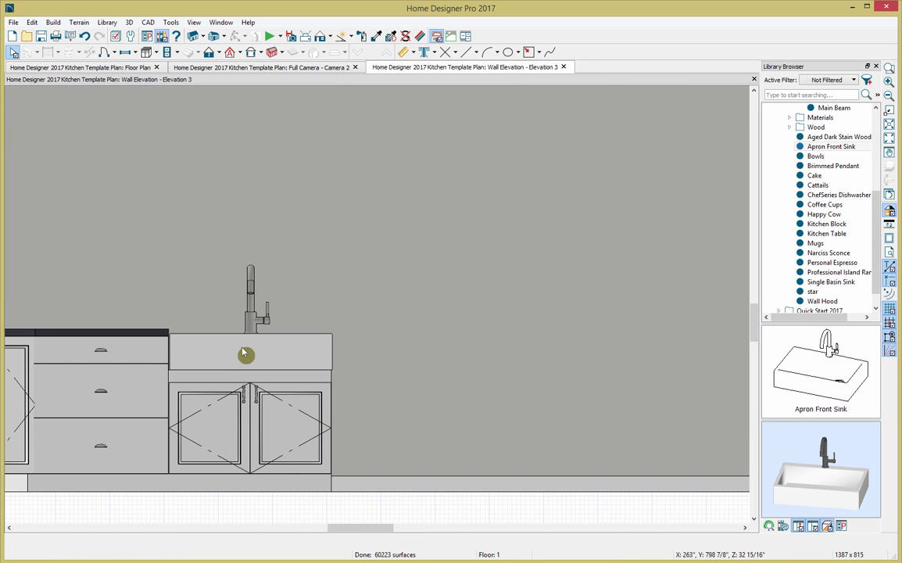
drag(251, 317, 250, 317)
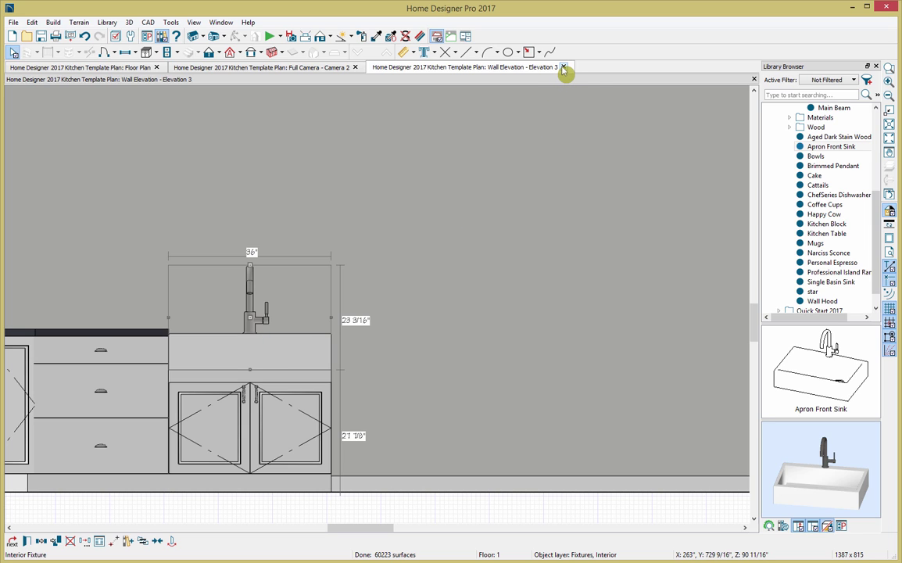
Arrange the floor plan side by side with the Camera 2 view and place a base cabinet along the wall next to the sink.
click(314, 69)
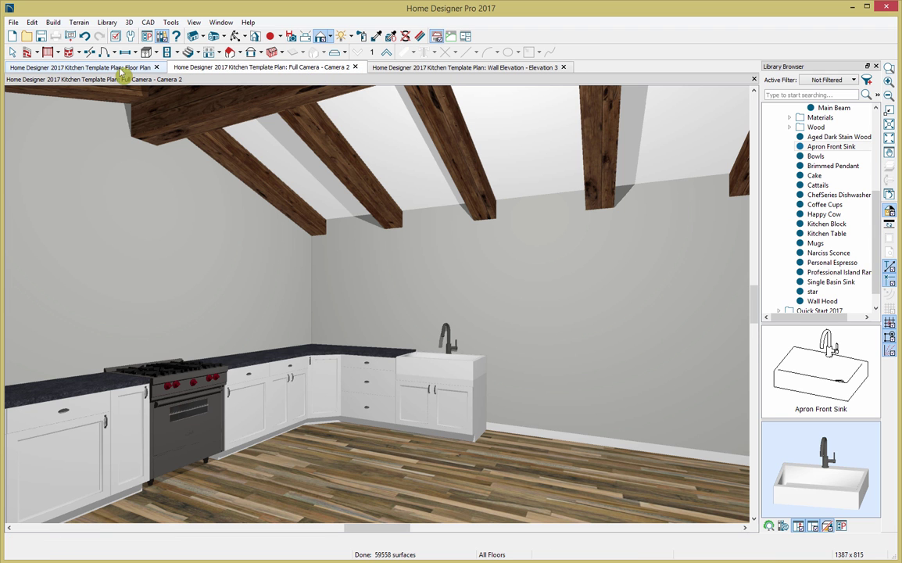
drag(123, 71, 93, 239)
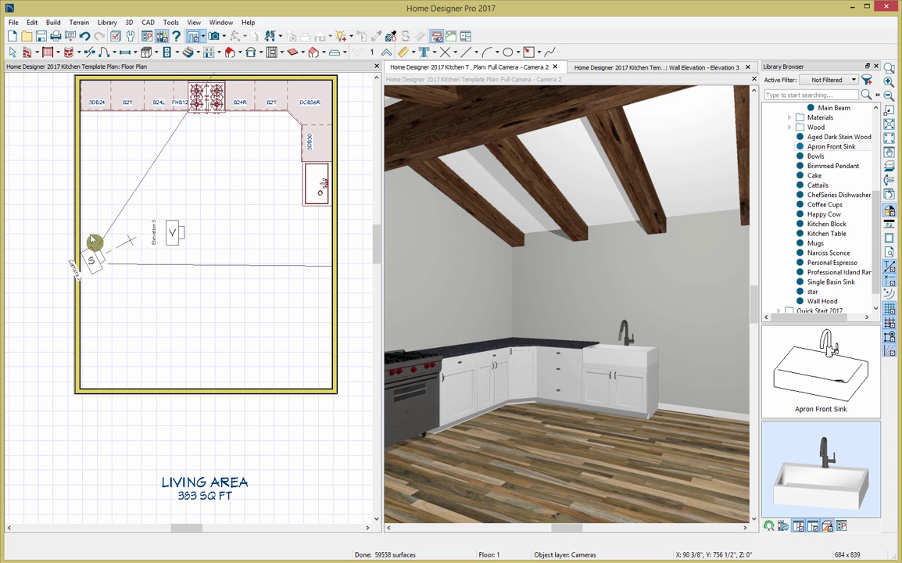
scroll(182, 205, up, 2)
middle_drag(181, 196, 178, 262)
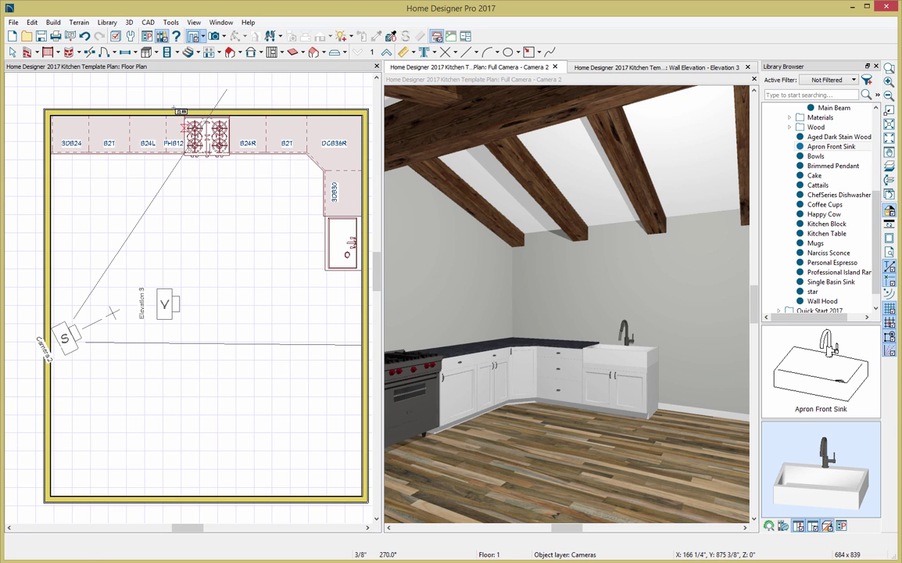
click(147, 55)
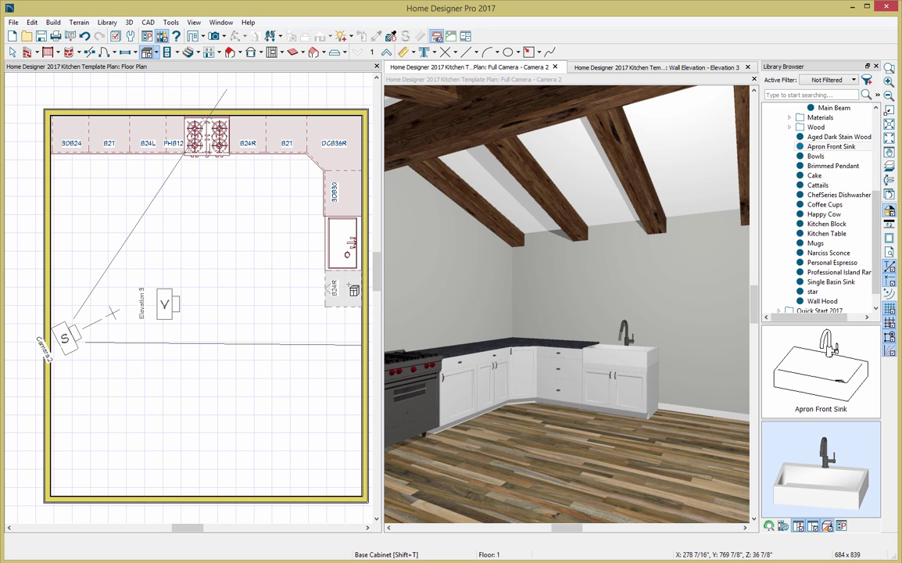
click(351, 289)
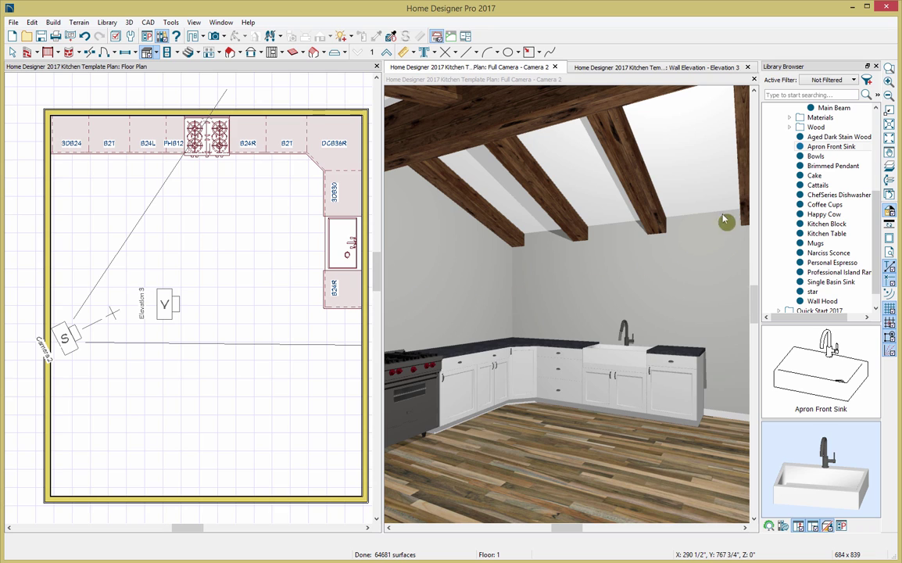
Insert the ChefSeries Dishwasher into the base cabinet beside the sink and place another base cabinet along the wall next to it.
click(822, 197)
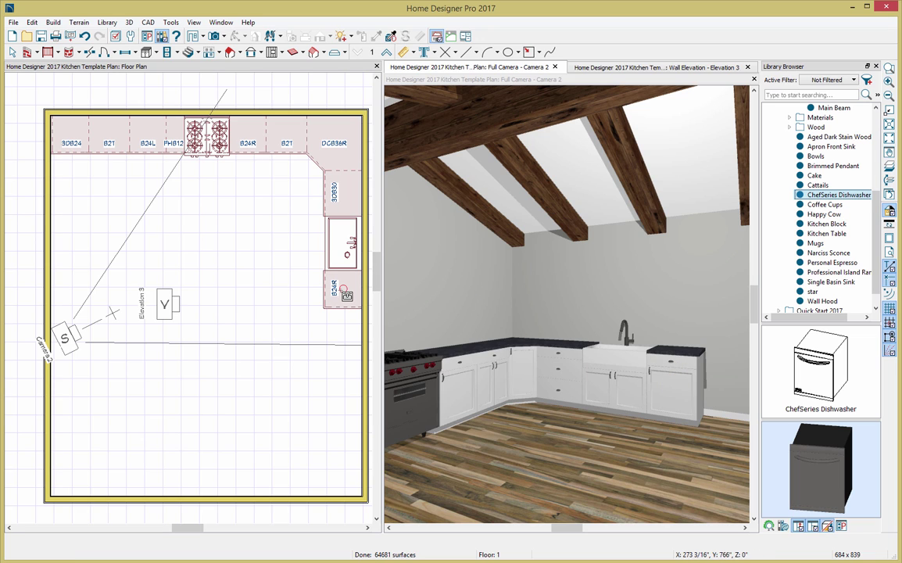
click(342, 290)
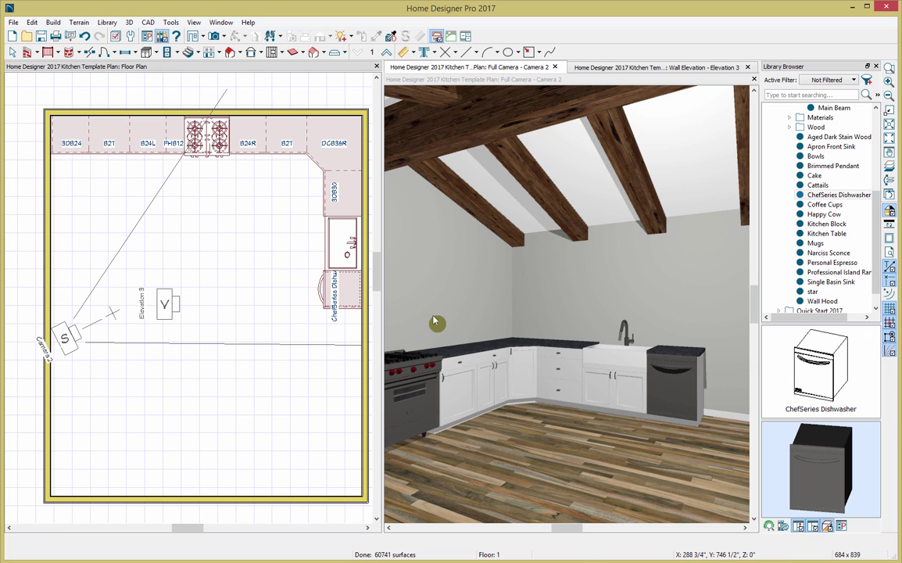
click(389, 283)
click(239, 36)
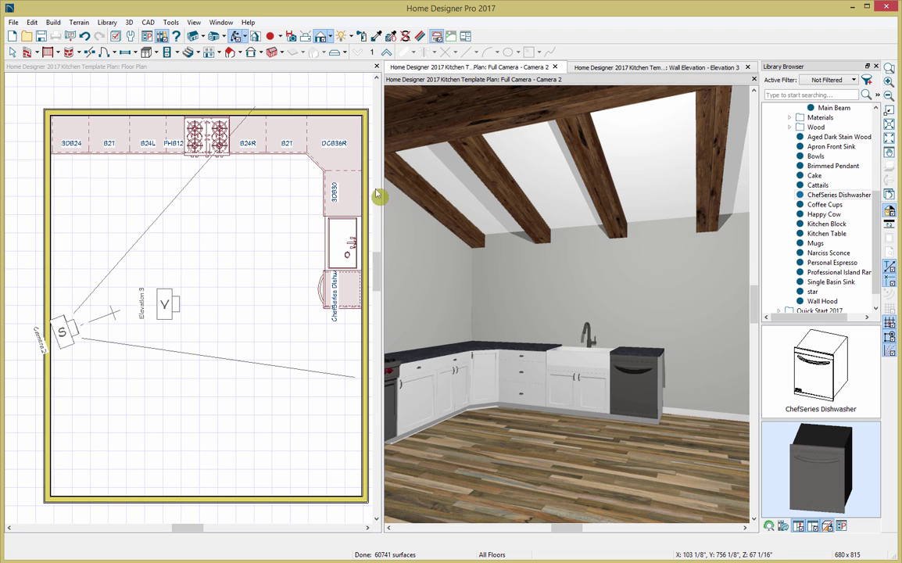
click(146, 52)
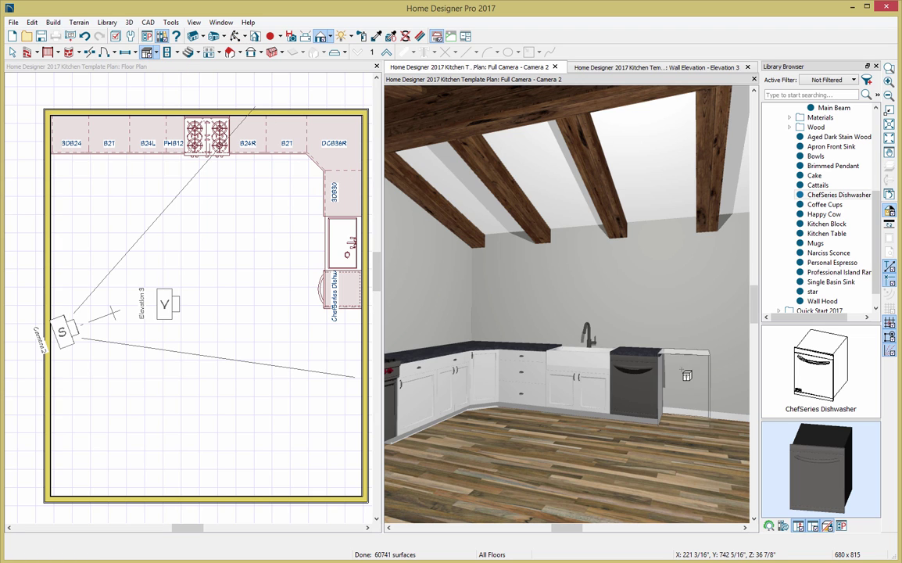
click(686, 376)
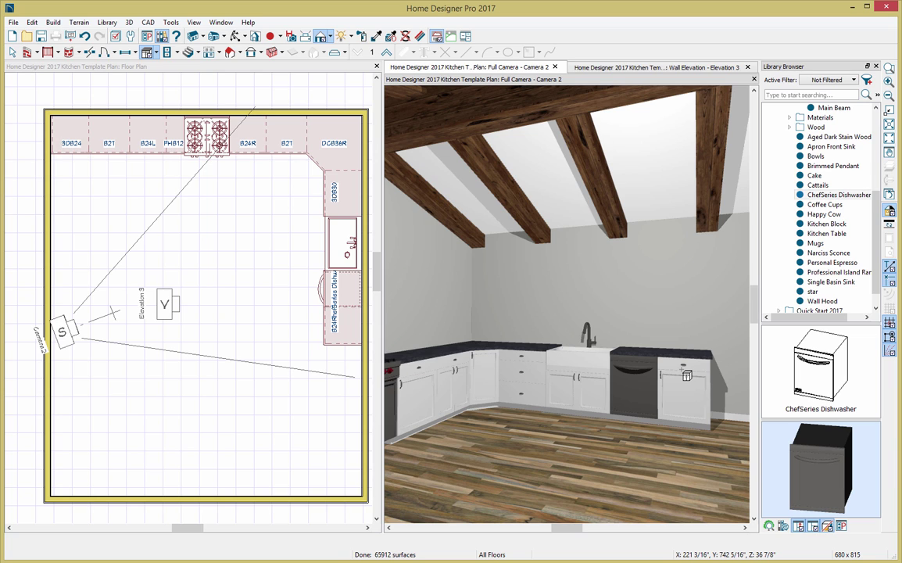
Copy the properties of the three-drawer base cabinet beside the sink onto the end cabinet past the dishwasher.
click(394, 37)
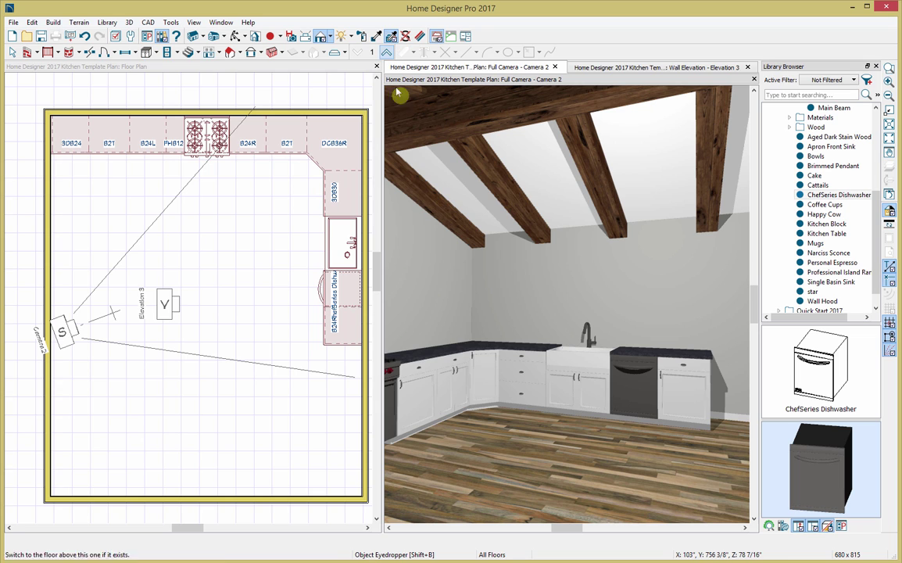
click(527, 356)
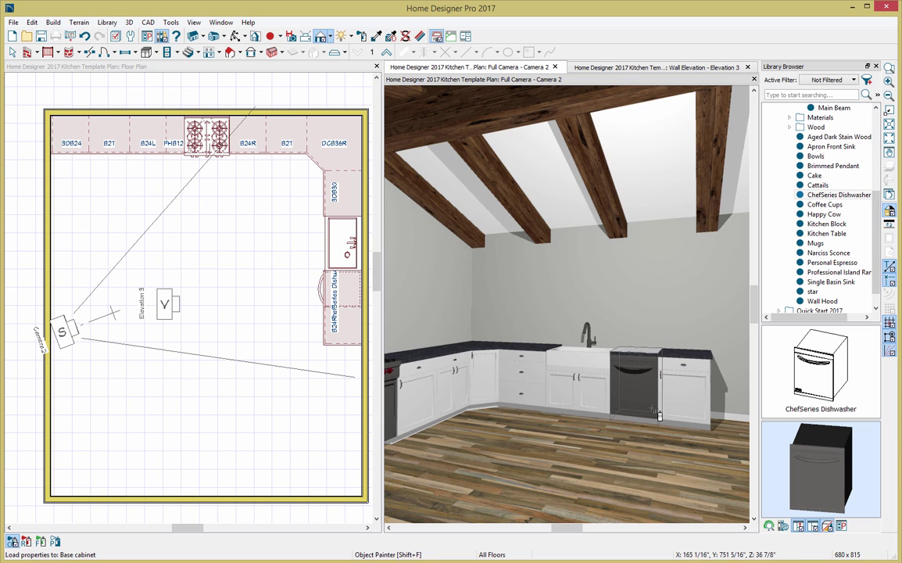
click(690, 408)
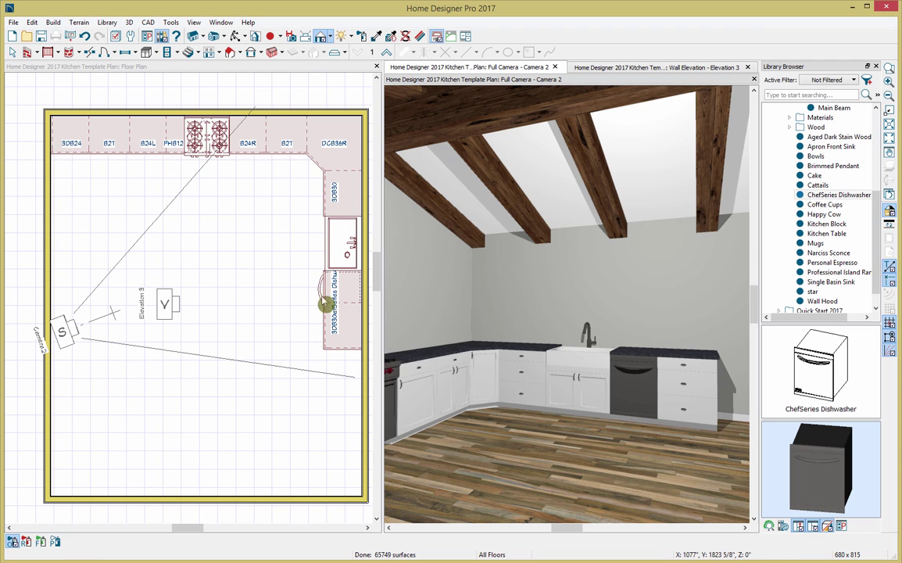
Place a corner wall cabinet above the corner base cabinet in the floor plan.
click(275, 268)
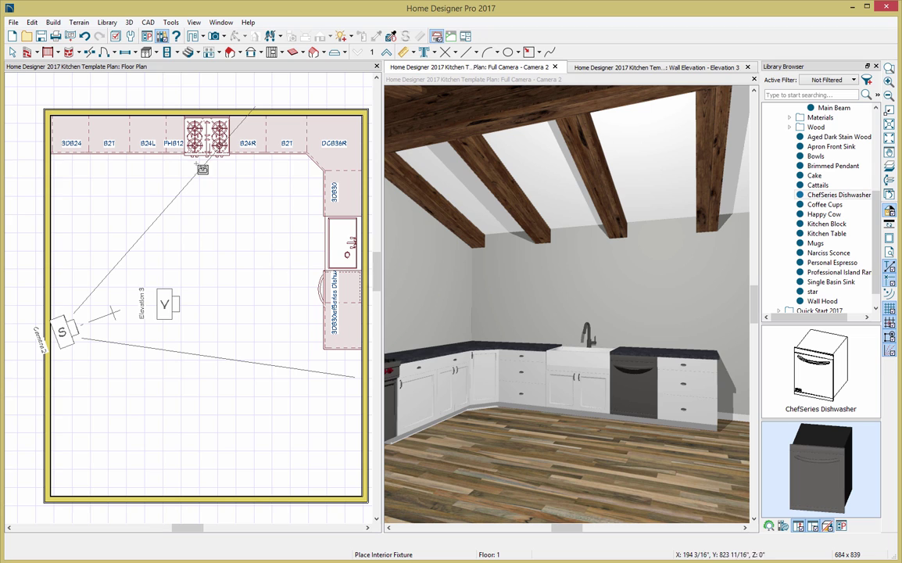
click(159, 51)
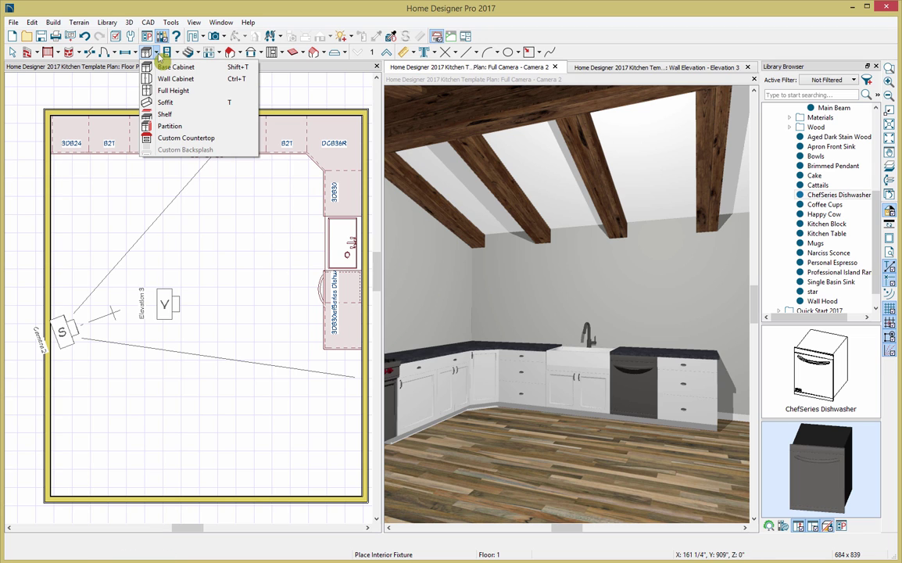
click(188, 79)
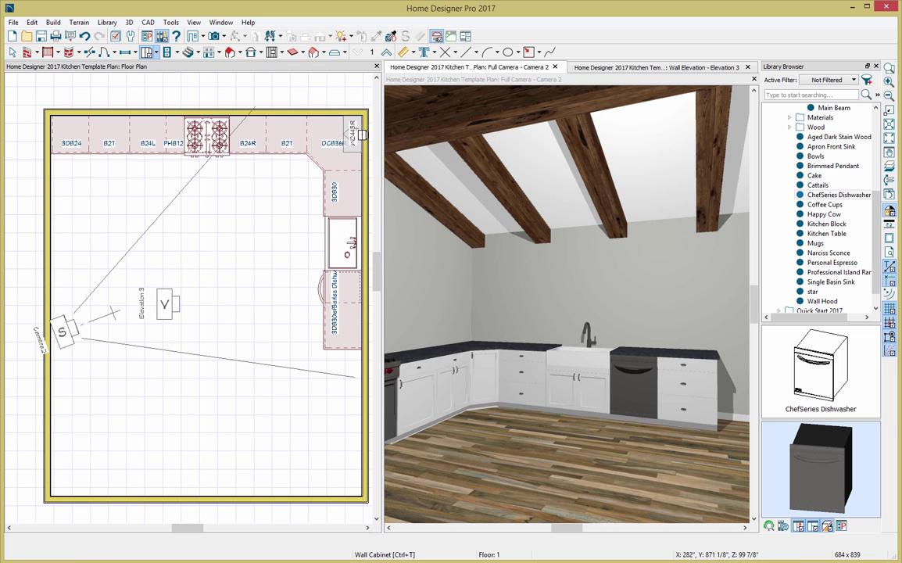
click(362, 126)
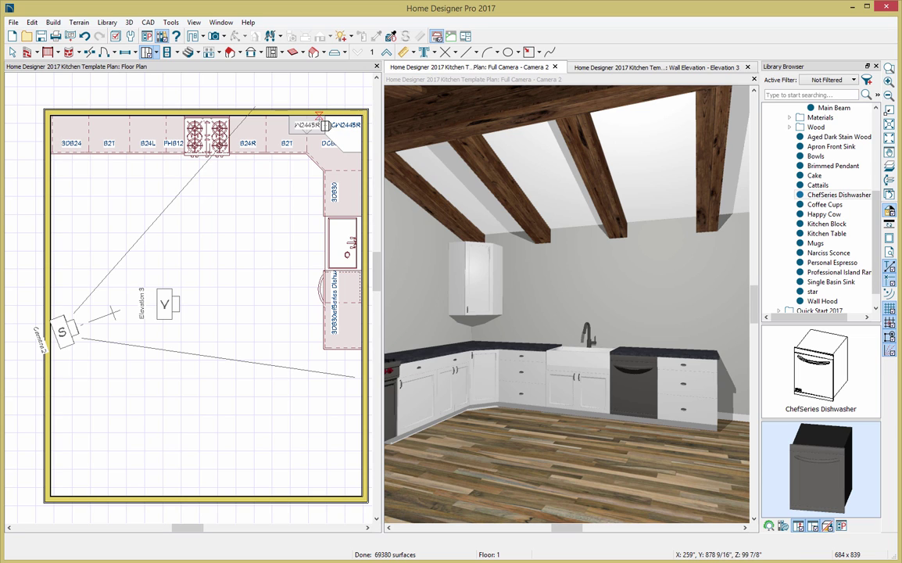
Place a wall cabinet next to the corner wall cabinet on the range wall and narrow it to 12".
click(319, 117)
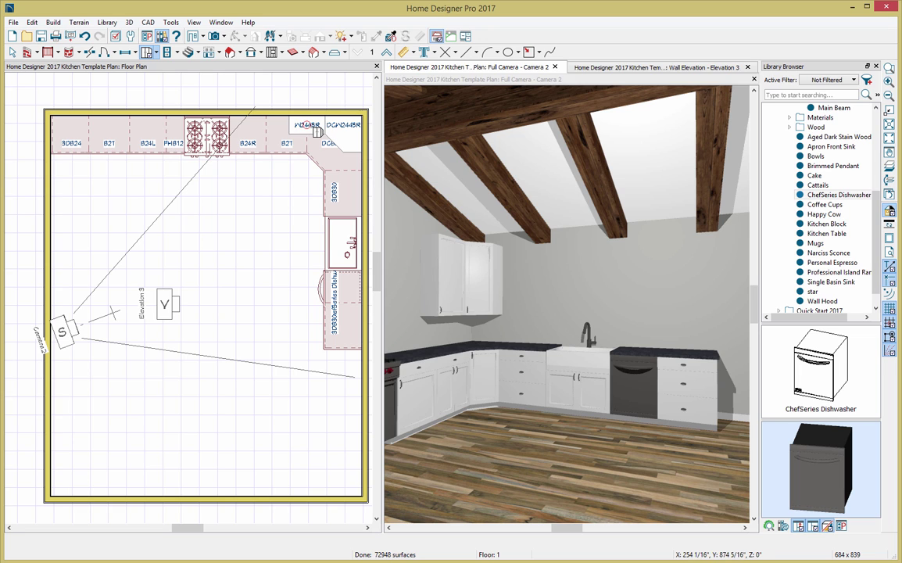
key(space)
click(309, 131)
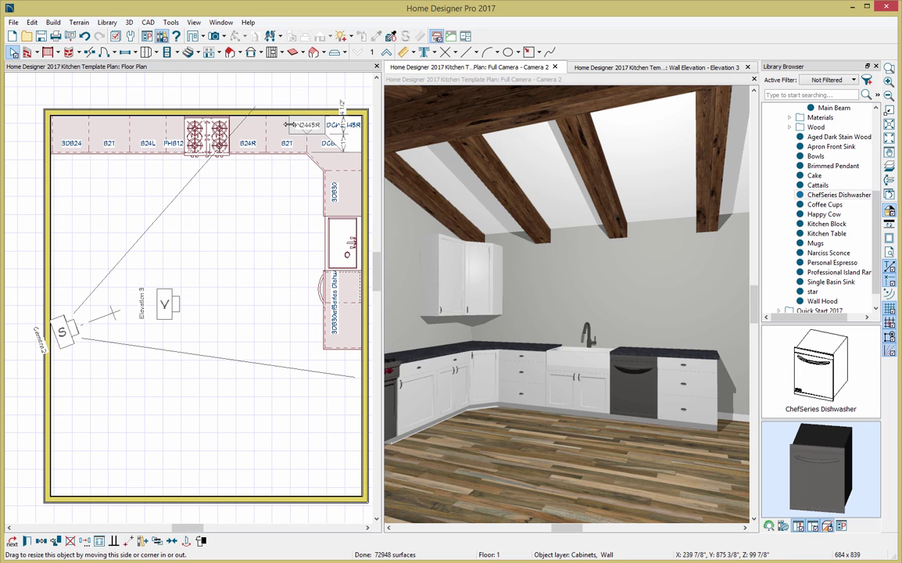
drag(293, 125, 305, 125)
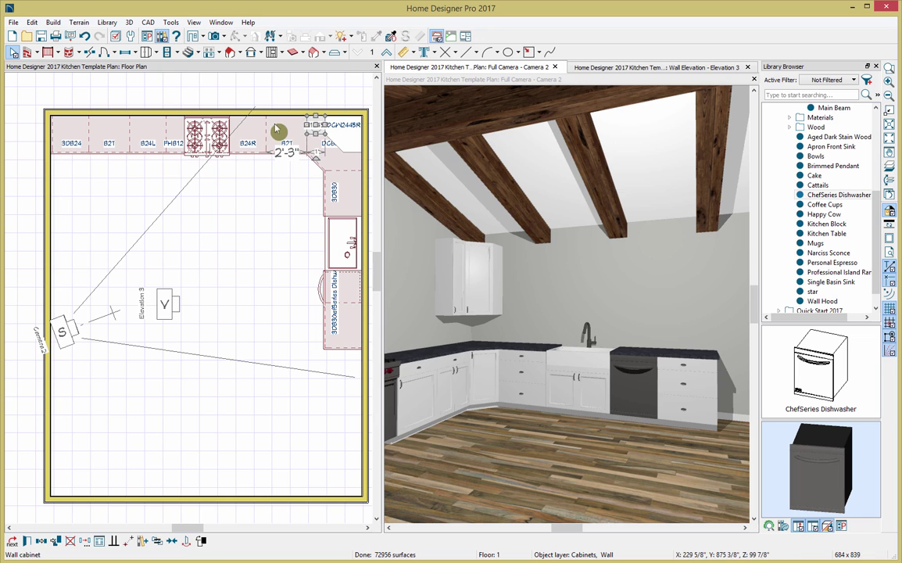
Place a wall cabinet beside the 12" one and widen it to 27" to line up with the base cabinet below.
click(147, 53)
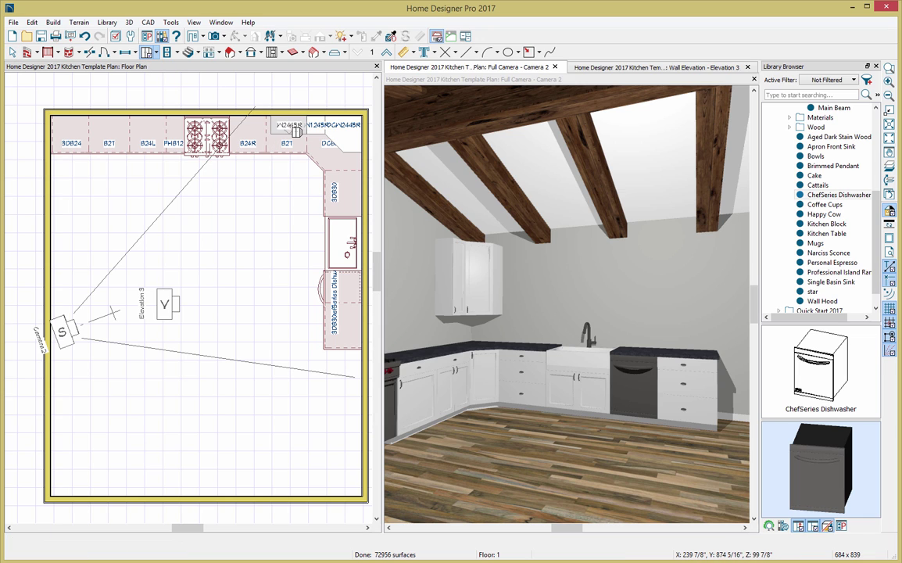
click(270, 121)
key(space)
click(270, 125)
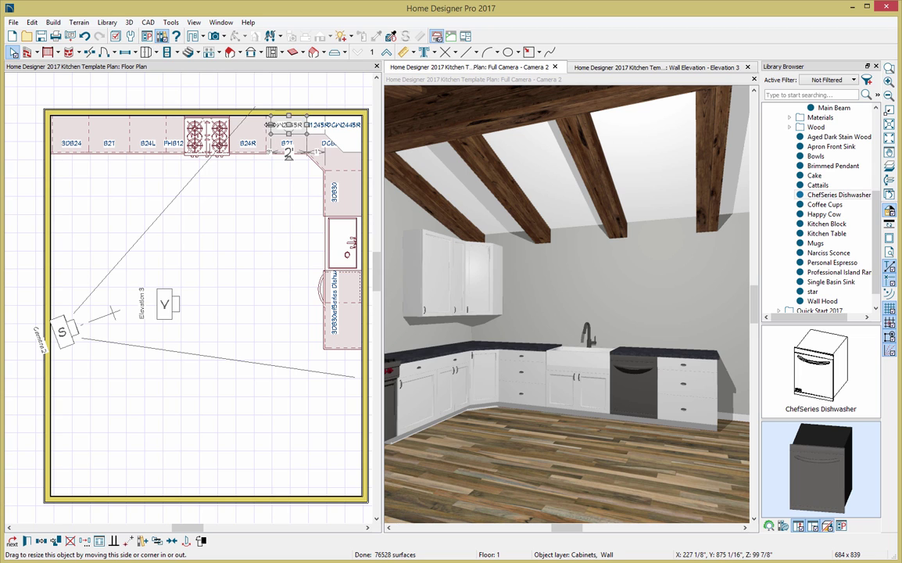
click(244, 135)
Place a 24" wall cabinet between the 27" wall cabinet and the range.
click(146, 52)
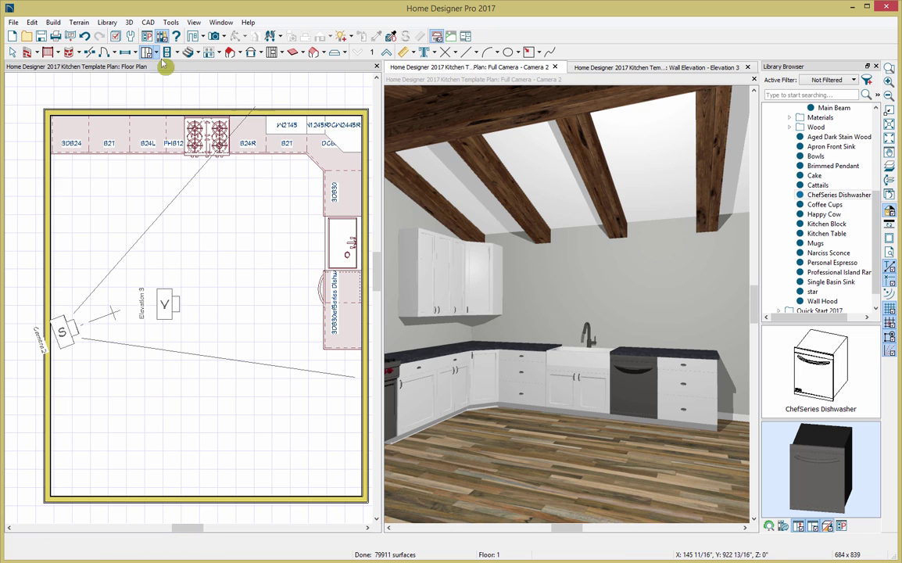
click(252, 123)
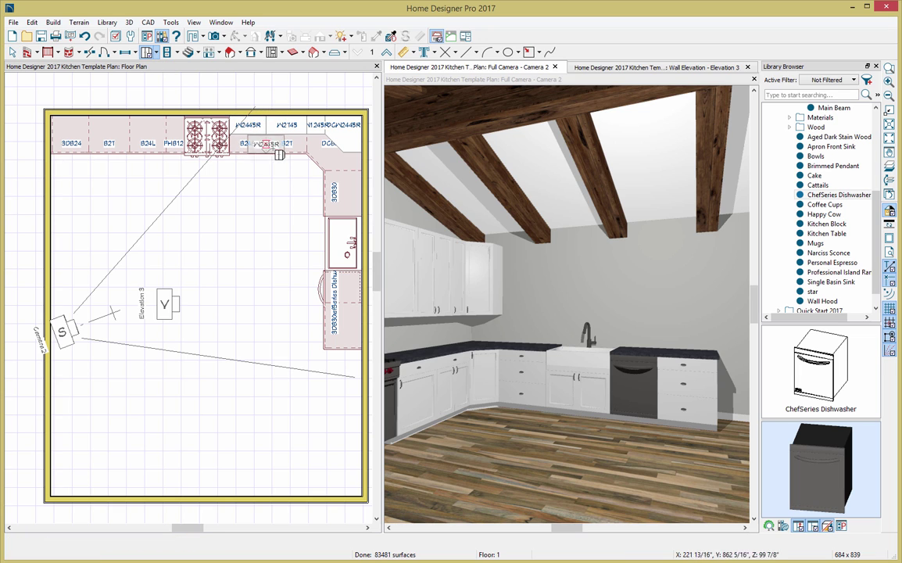
click(455, 181)
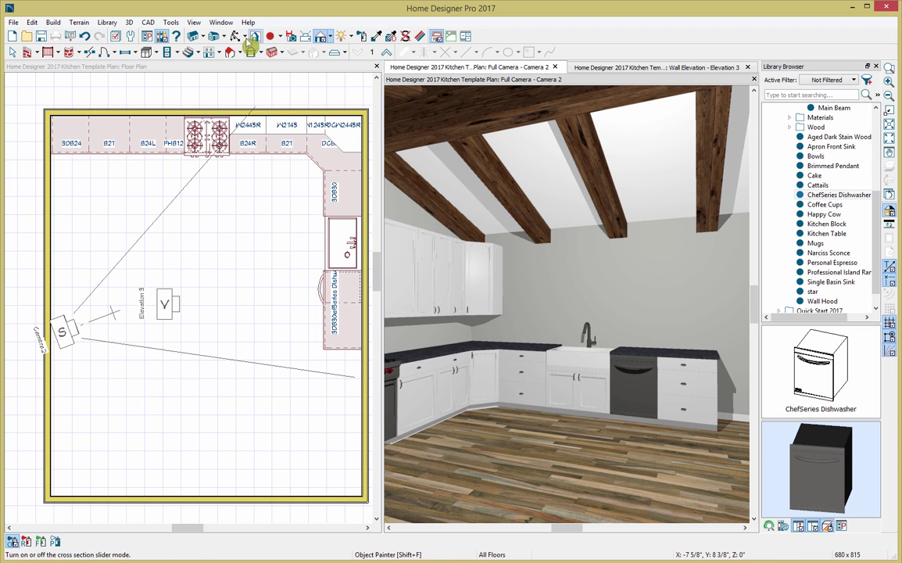
Place the Wall Hood in the plan in front of the range and move it against the wall directly above the range.
click(237, 36)
drag(487, 240, 408, 245)
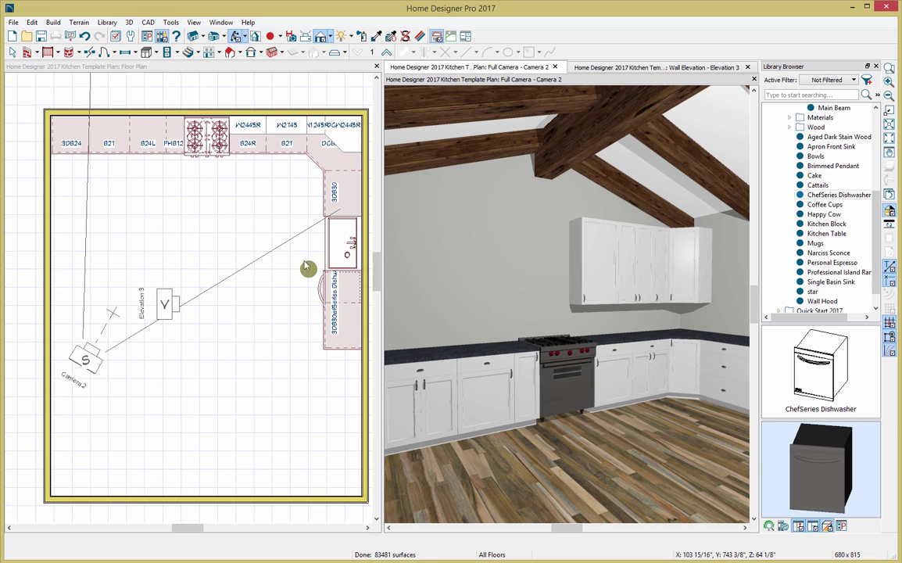
click(263, 264)
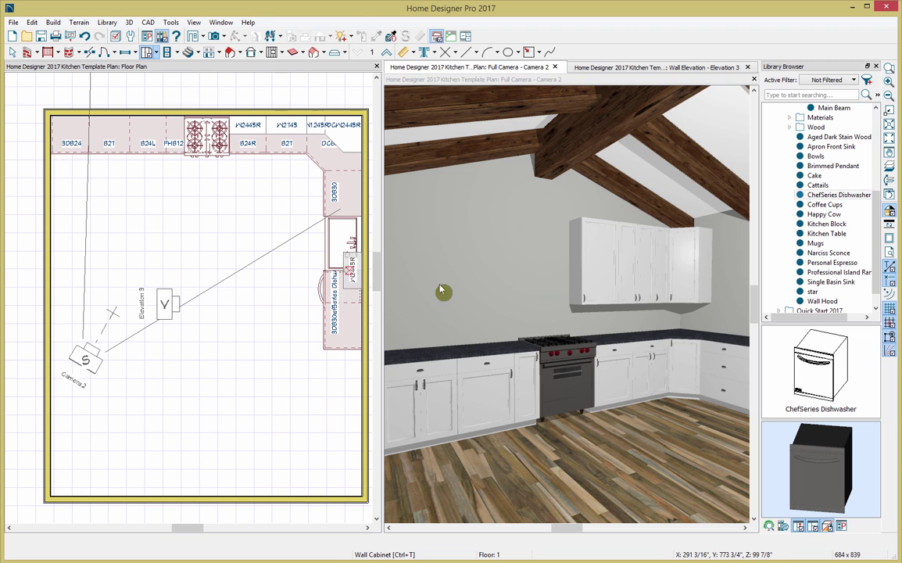
click(820, 301)
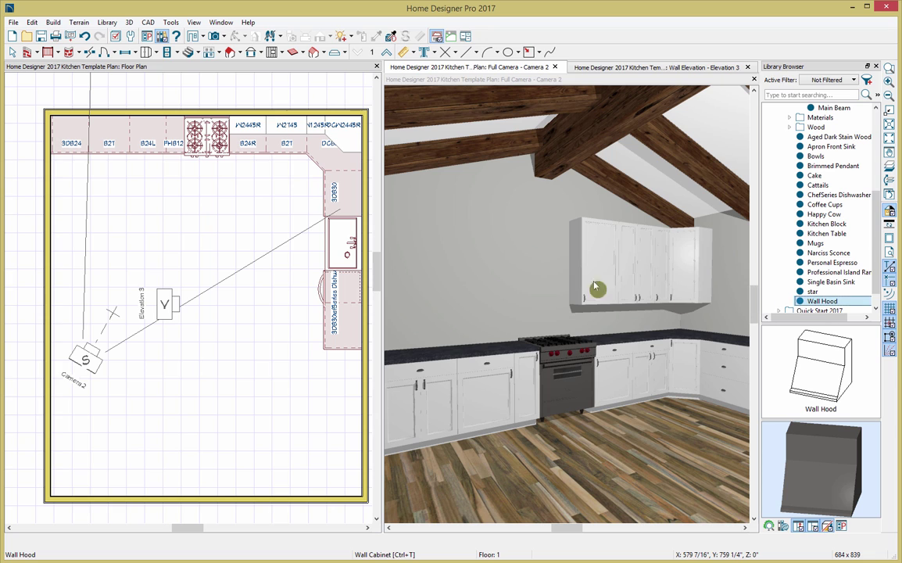
click(212, 200)
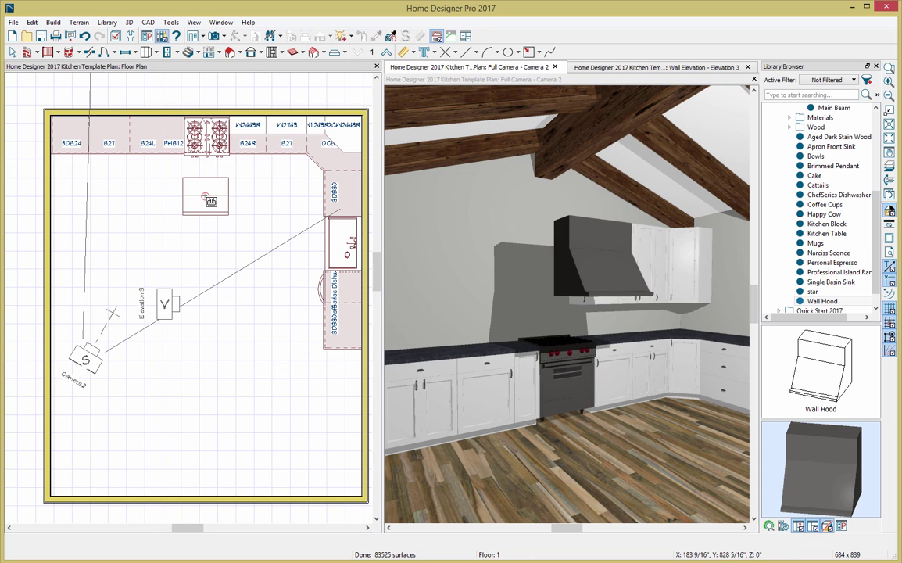
key(space)
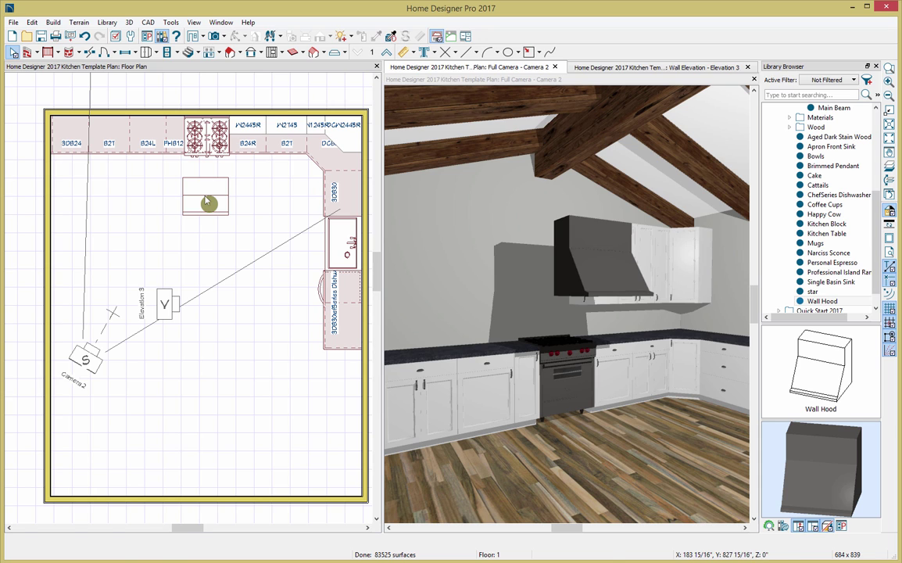
click(206, 204)
drag(204, 196, 207, 143)
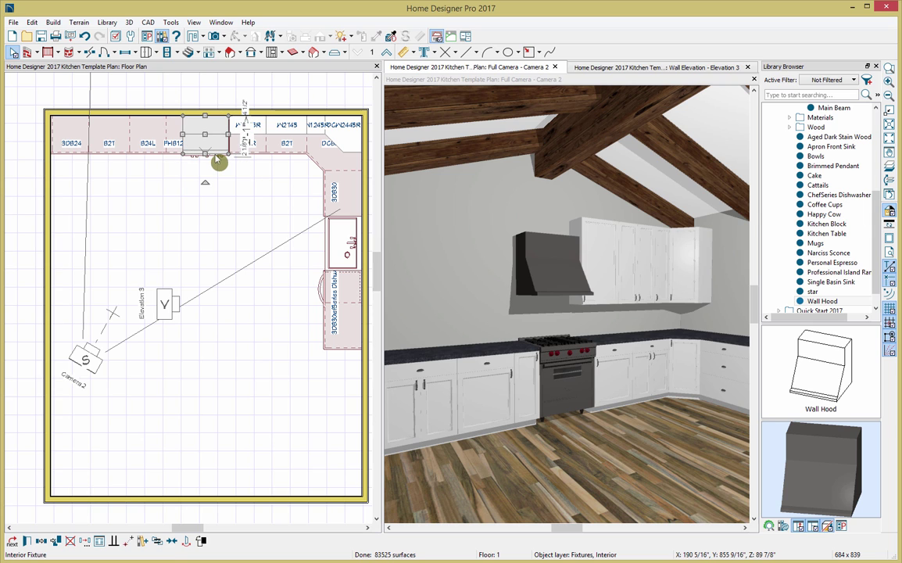
Stretch the wall hood upward to a height of 39" in the camera view.
click(539, 249)
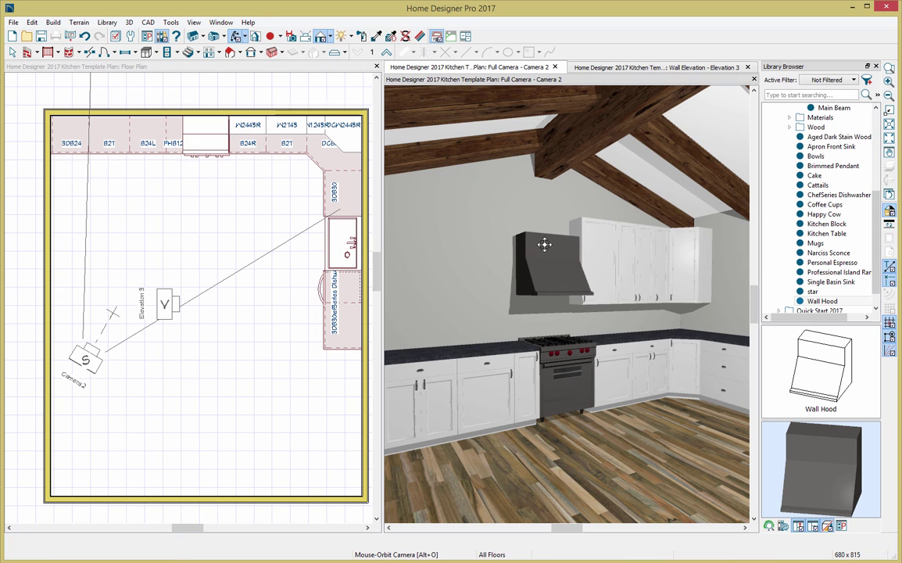
key(space)
click(547, 245)
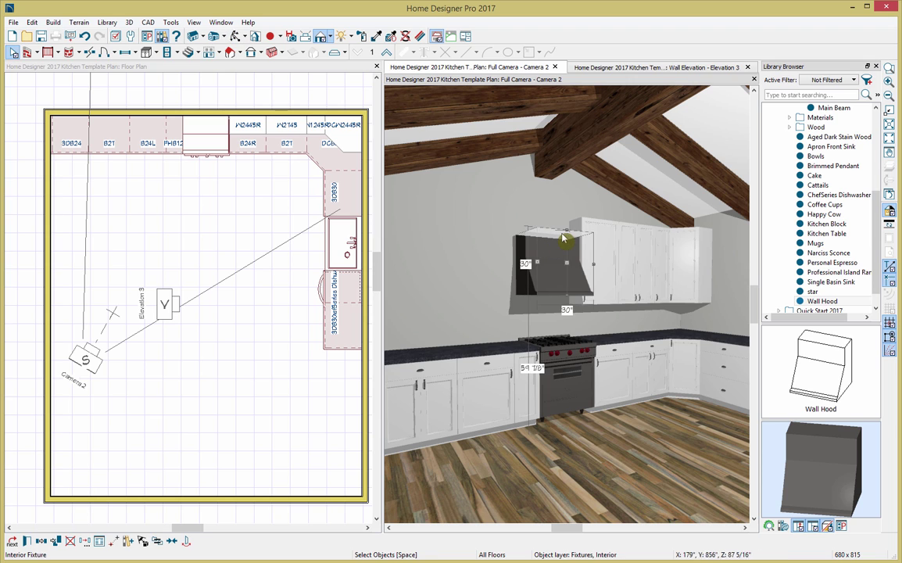
mouse_move(566, 229)
mouse_down()
mouse_move(567, 209)
mouse_move(567, 220)
mouse_up()
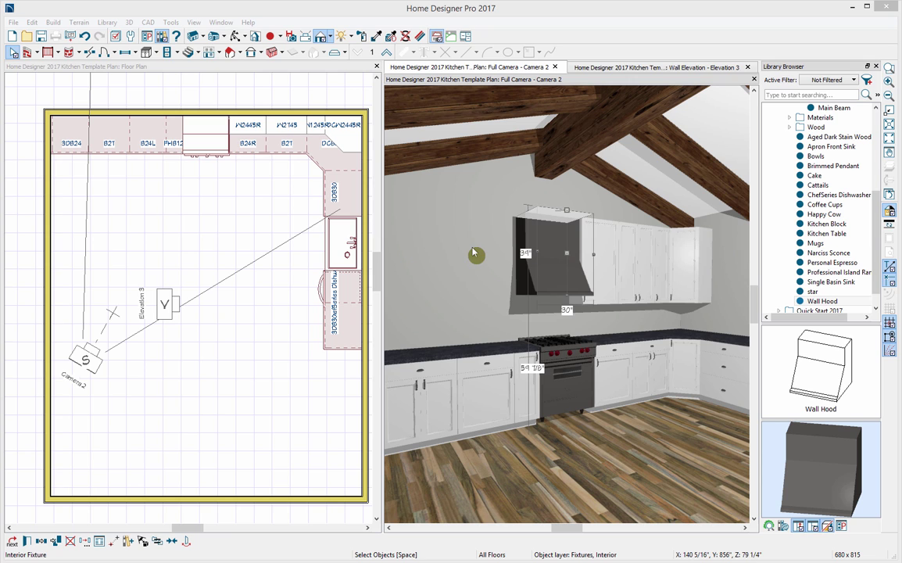
Place a wall cabinet on the open side of the hood and widen it to 2'-10 7/8" to match the base cabinets below.
click(157, 53)
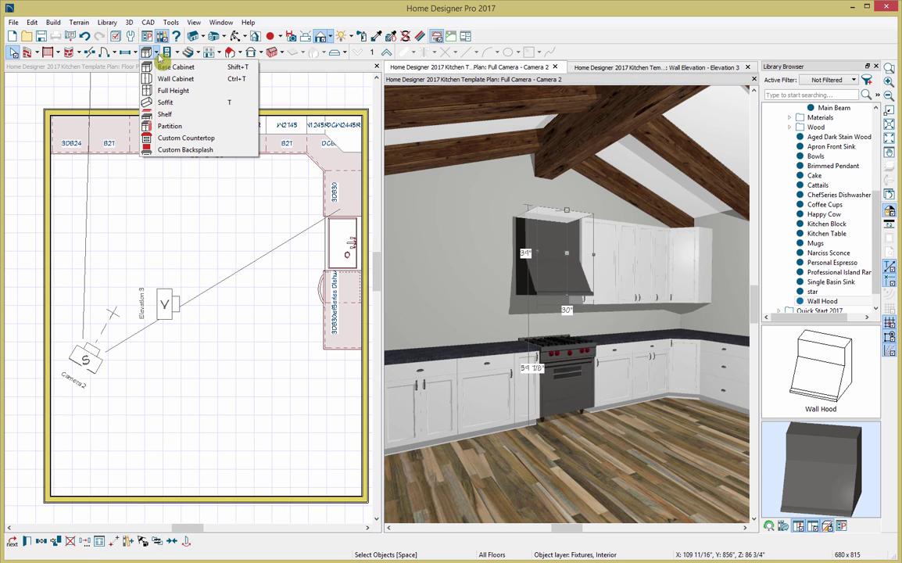
click(168, 79)
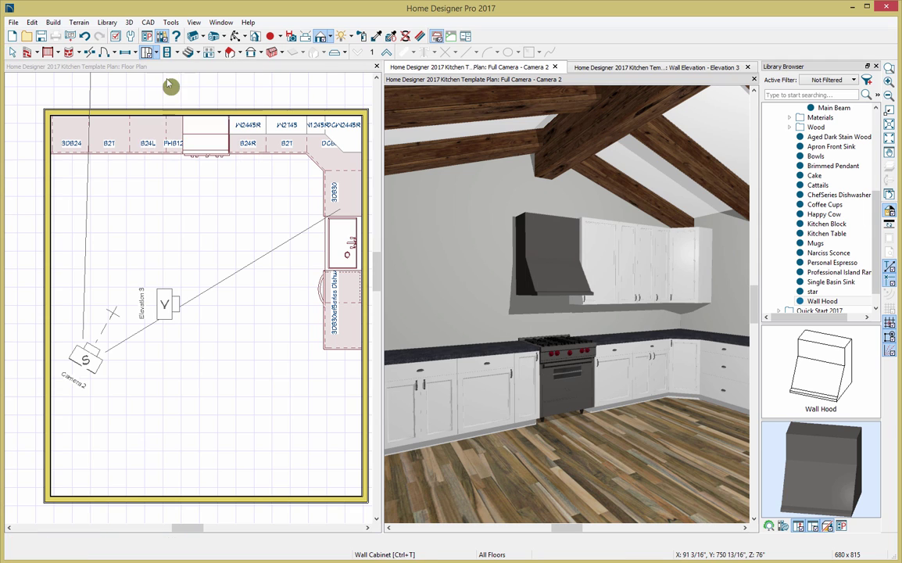
click(167, 129)
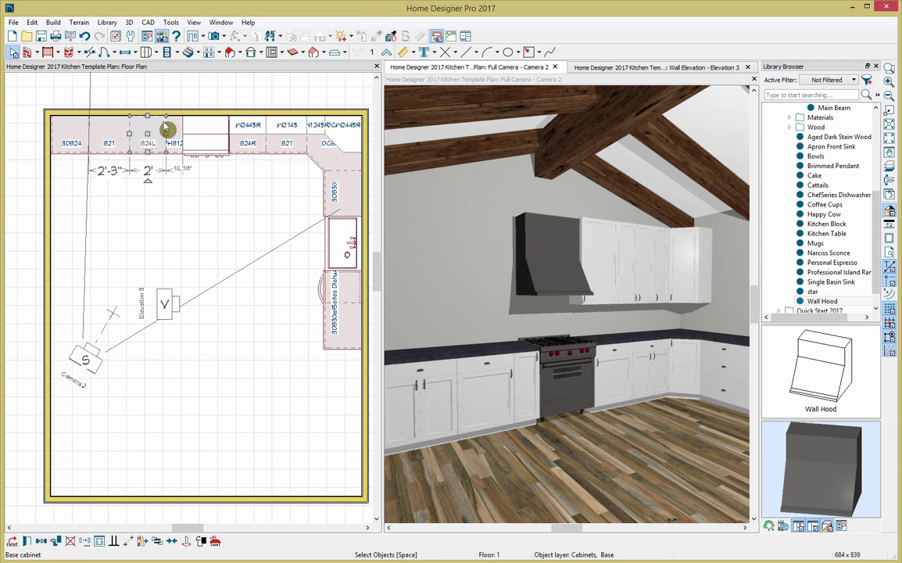
click(146, 51)
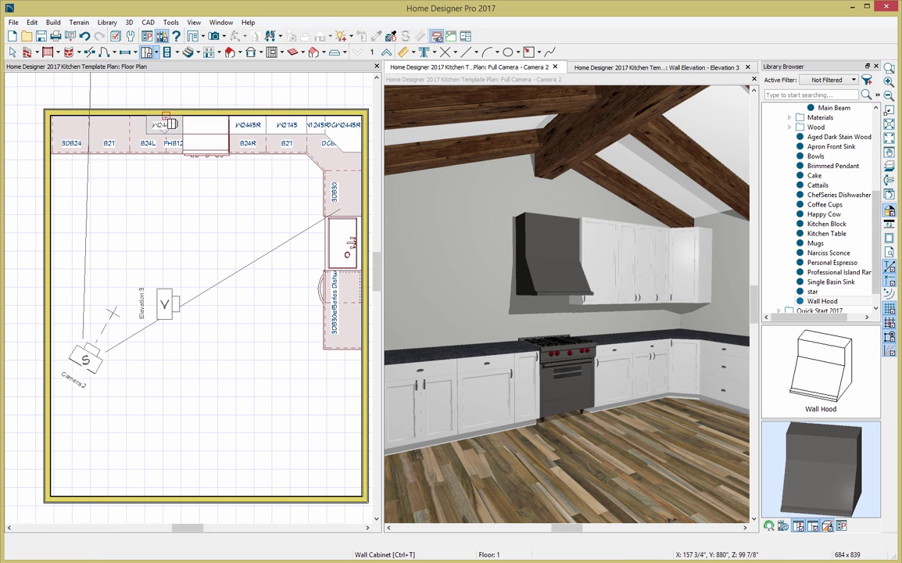
click(156, 115)
key(space)
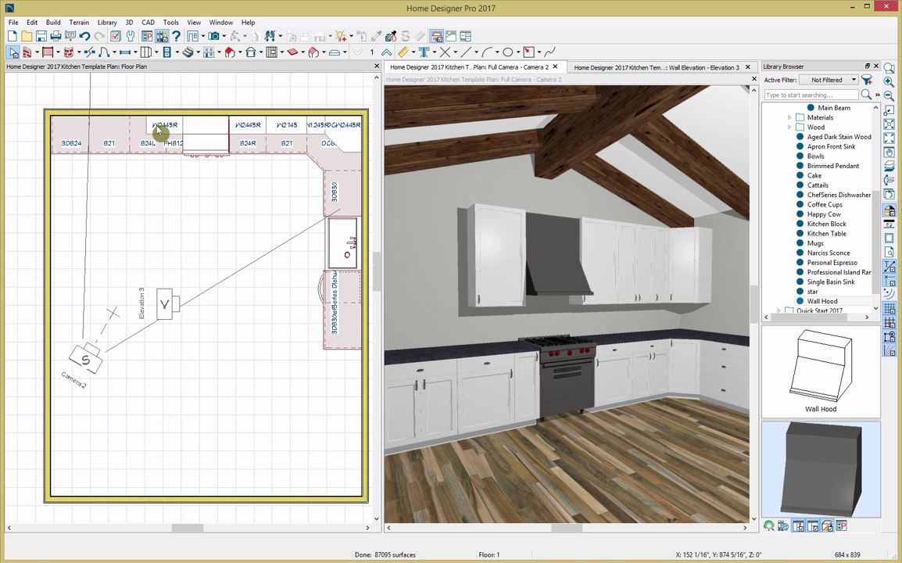
click(159, 131)
drag(139, 124, 132, 123)
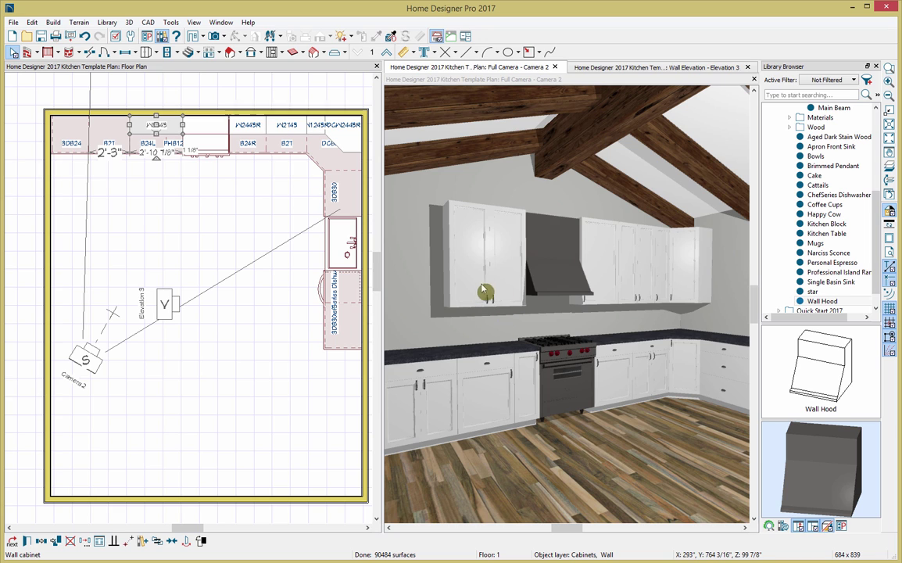
Place a wall cabinet beside the 2'-10 7/8" wall cabinet and widen it to 2'-3" to match the base cabinet below.
click(146, 51)
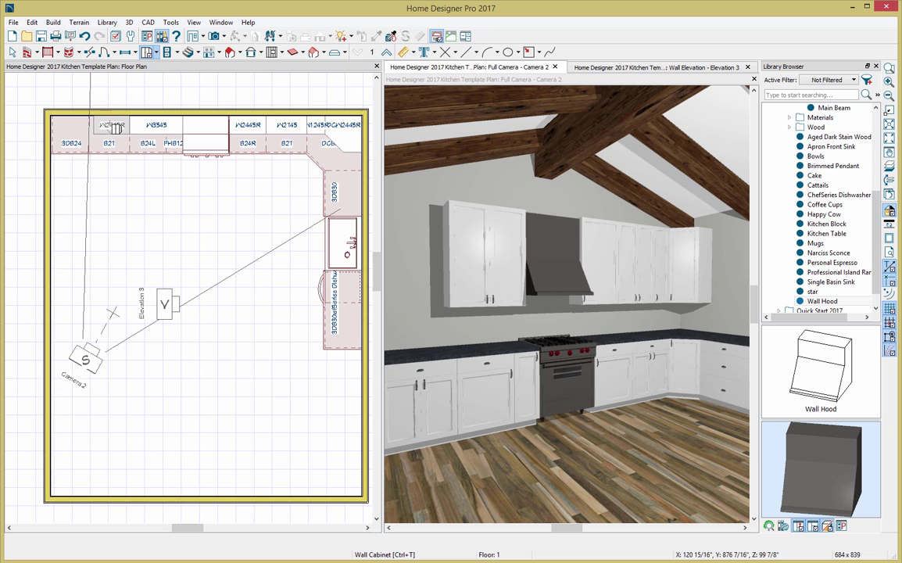
click(107, 131)
click(106, 133)
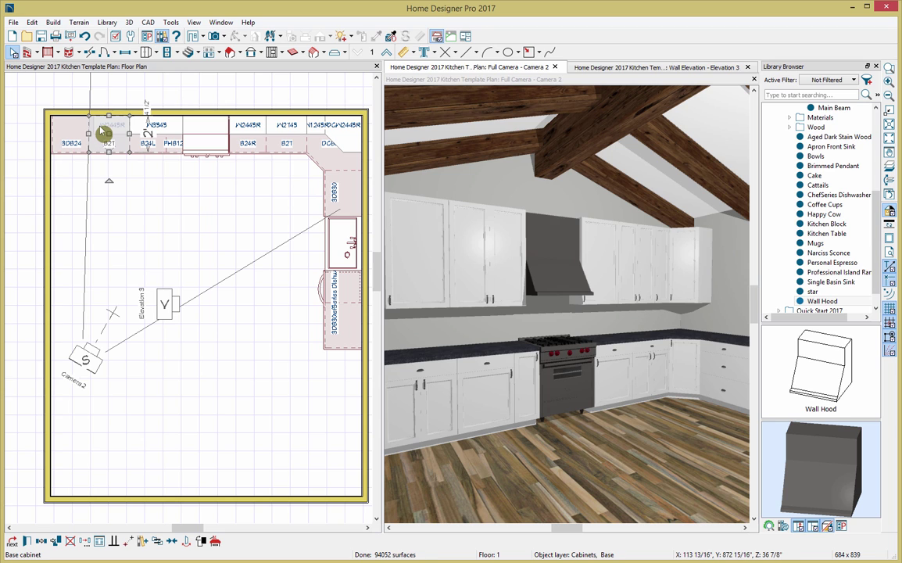
key(Tab)
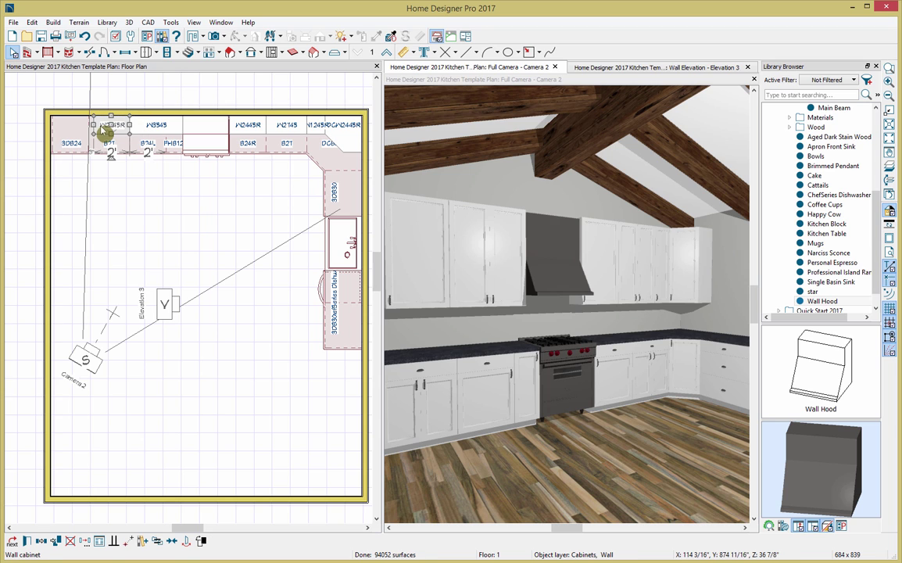
drag(93, 124, 90, 124)
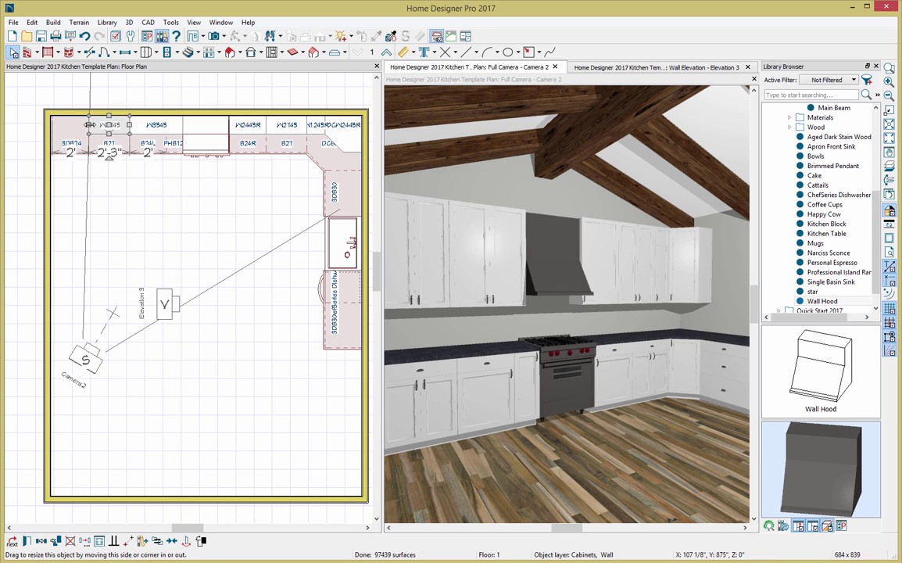
Place a 24" wall cabinet at the open end of the range wall and shift it against the neighboring wall cabinet.
click(147, 51)
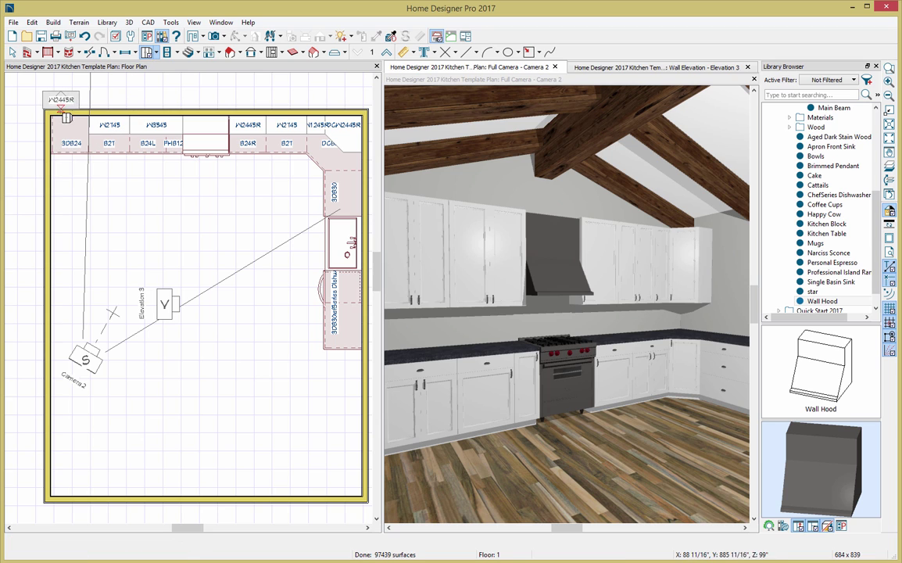
click(69, 123)
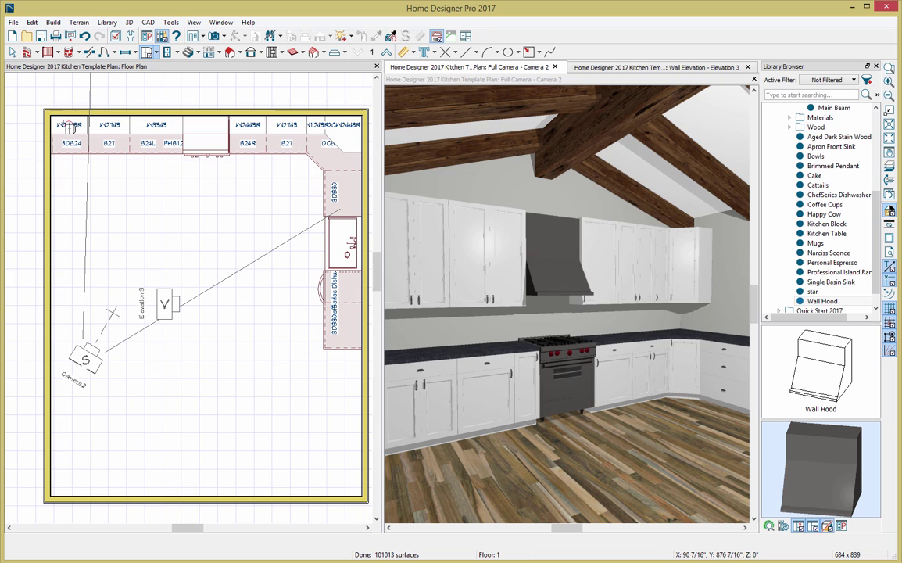
key(space)
click(69, 130)
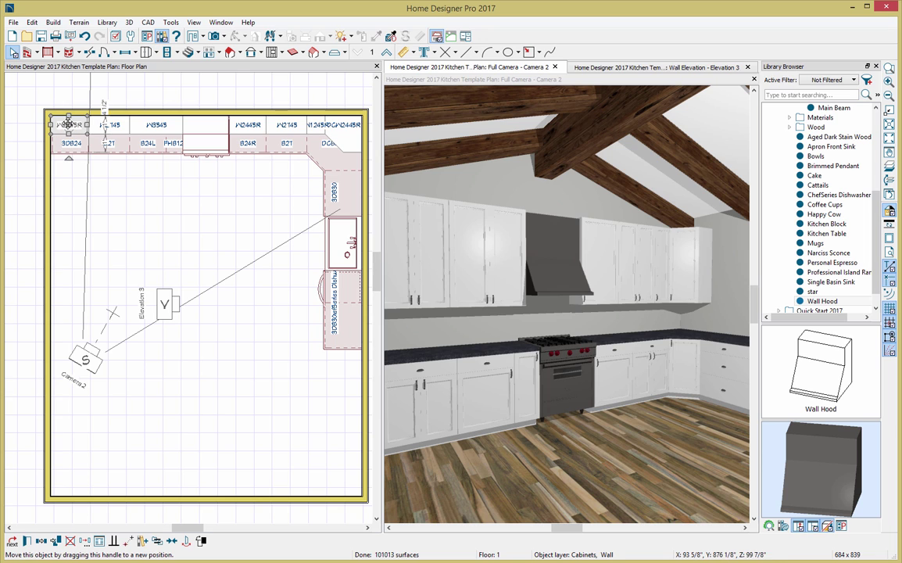
drag(65, 135, 65, 134)
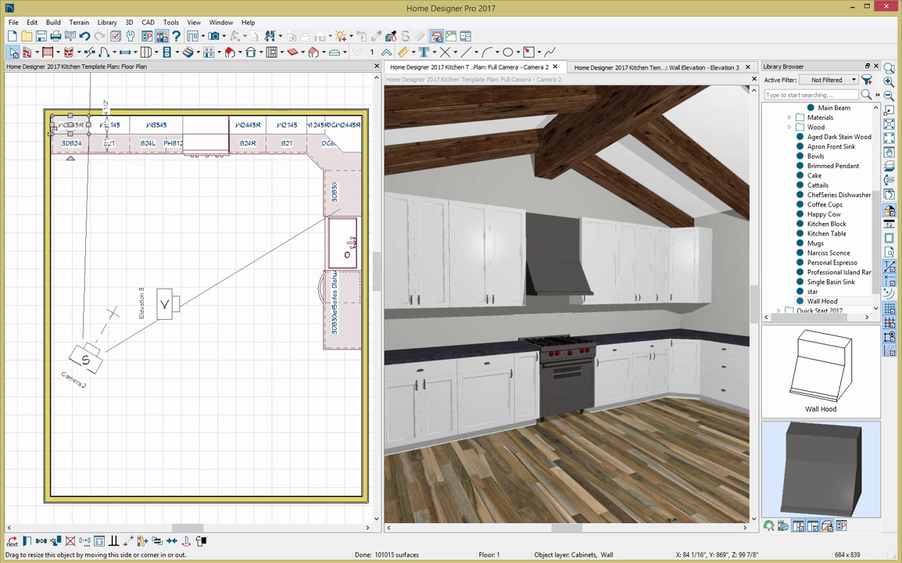
Place a wall cabinet on the sink wall next to the corner wall cabinet and stretch it to 27" wide.
click(146, 52)
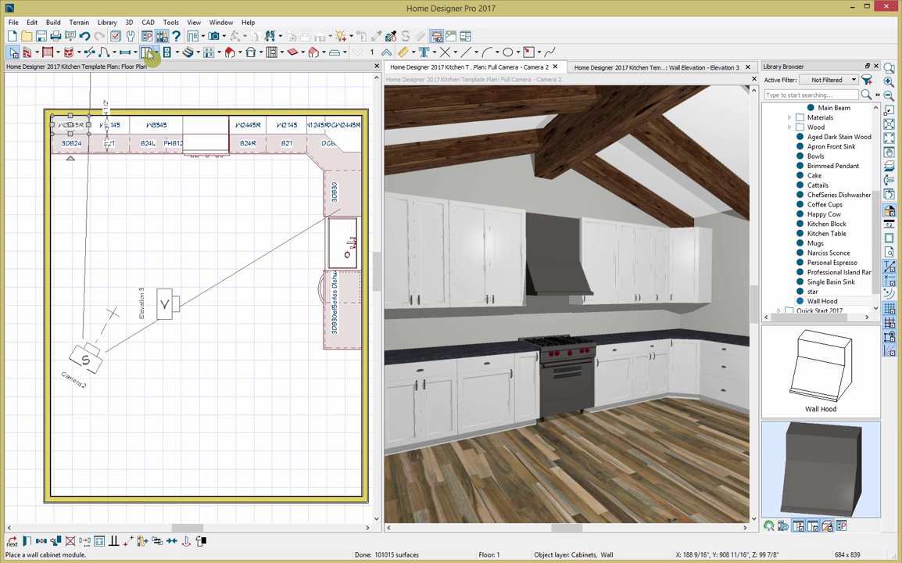
click(361, 168)
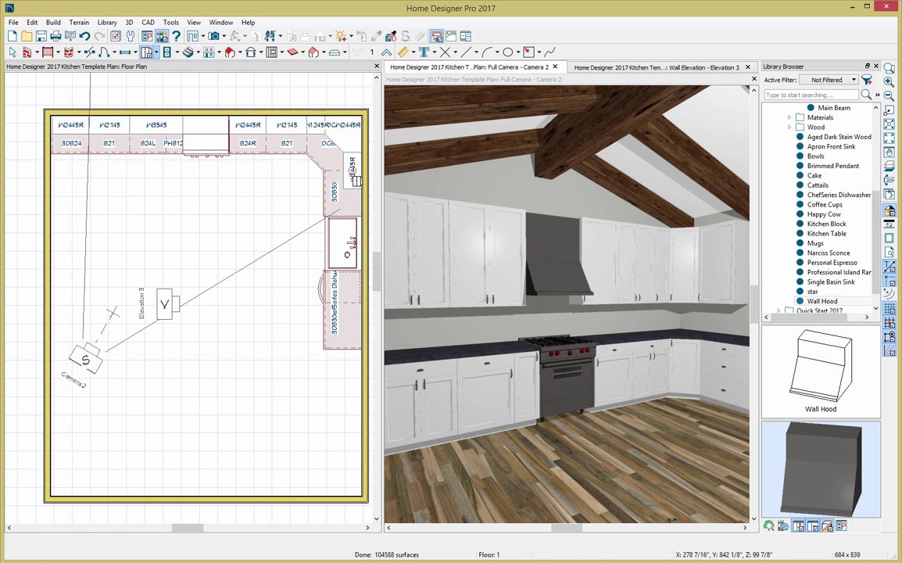
key(space)
drag(351, 195, 352, 193)
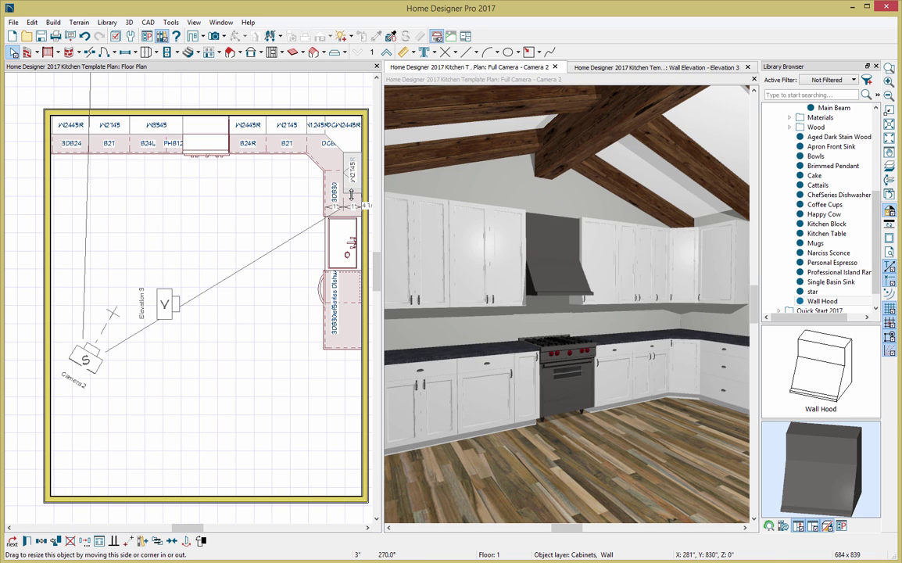
Set the width of the sink-wall wall cabinet to 30".
double_click(355, 190)
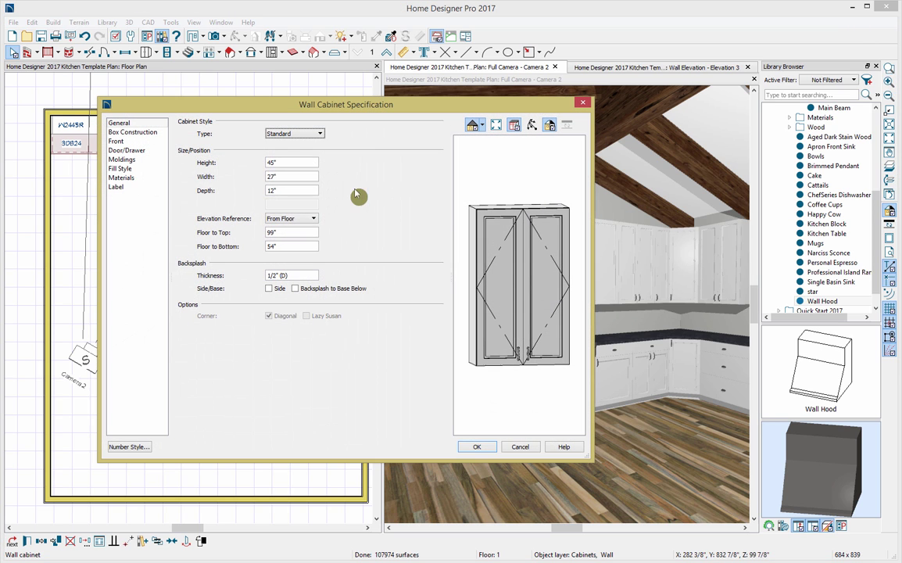
click(280, 180)
drag(279, 180, 258, 183)
text(30)
key(Return)
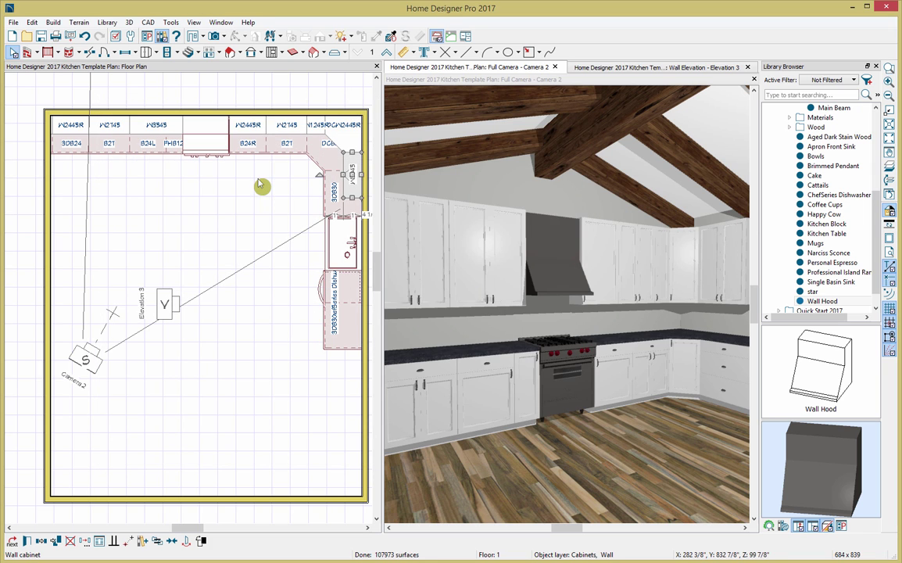
click(261, 184)
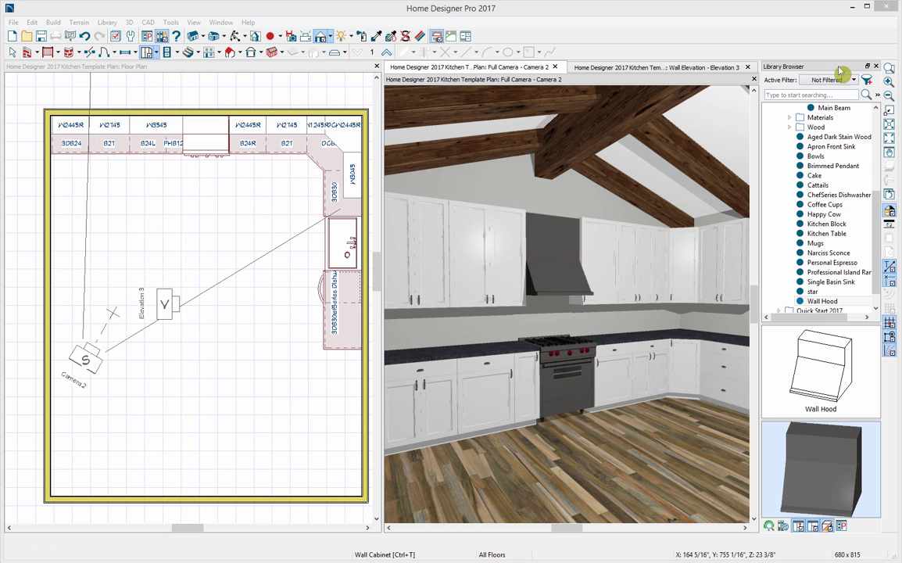
Close the library browser and place a window in the sink wall above the dishwasher in the camera view.
click(876, 66)
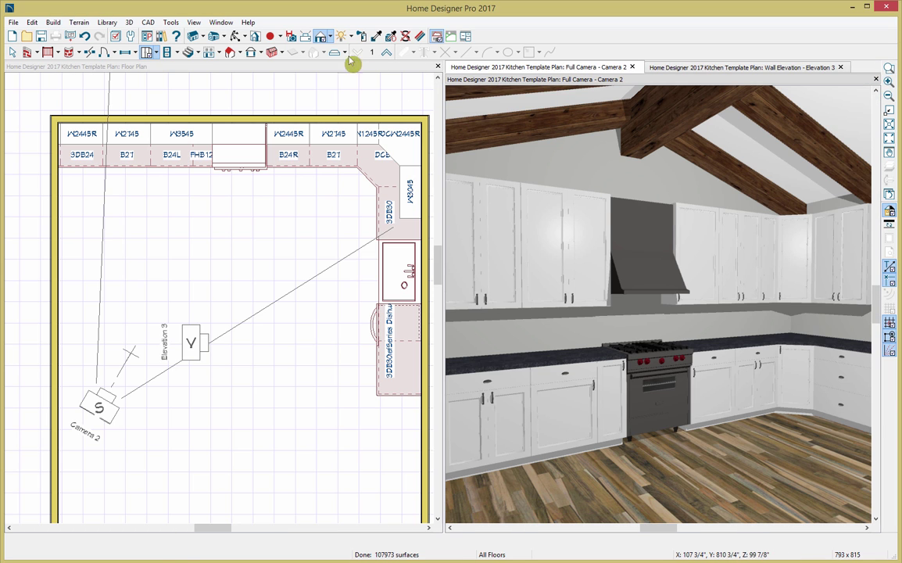
click(236, 36)
drag(491, 225, 566, 219)
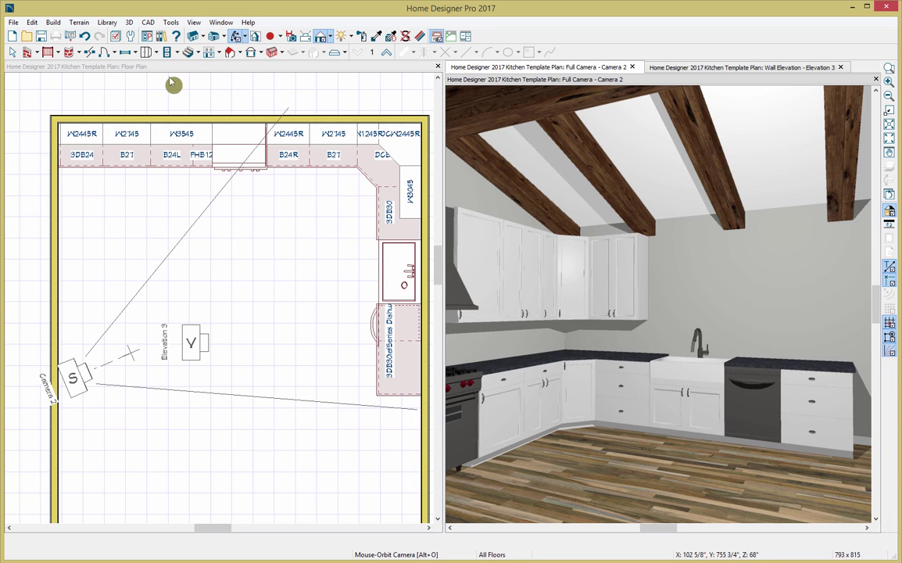
click(136, 53)
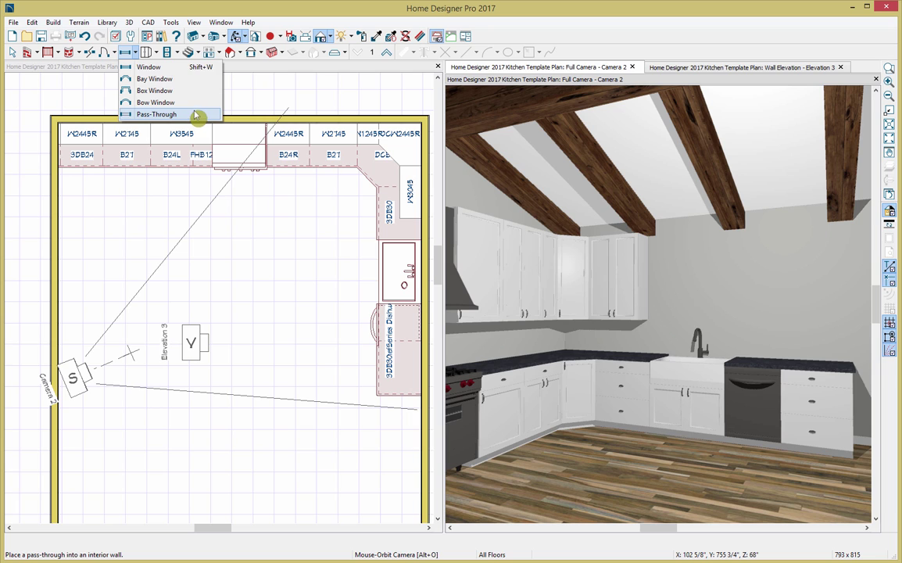
click(180, 70)
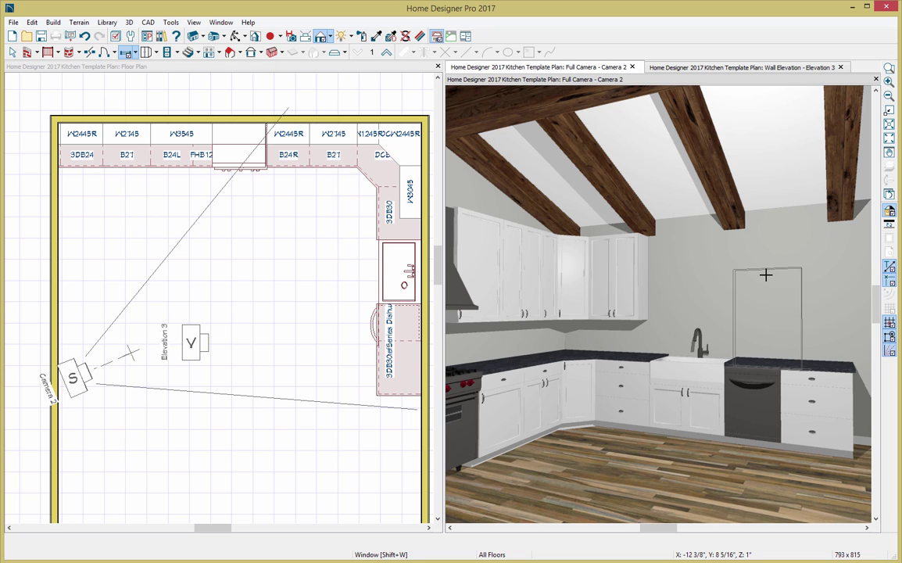
click(766, 274)
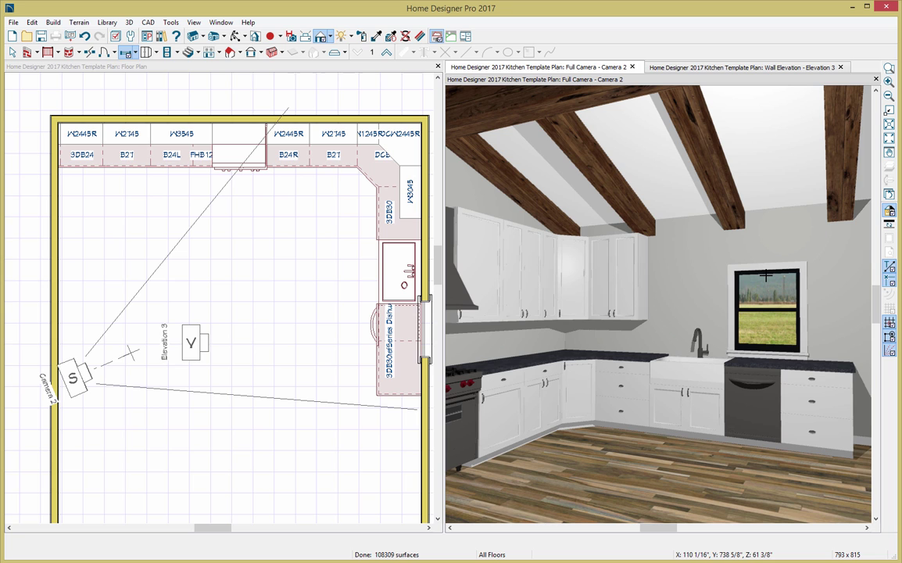
Change the window to the Fixed Glass type and set its width to 30".
double_click(766, 274)
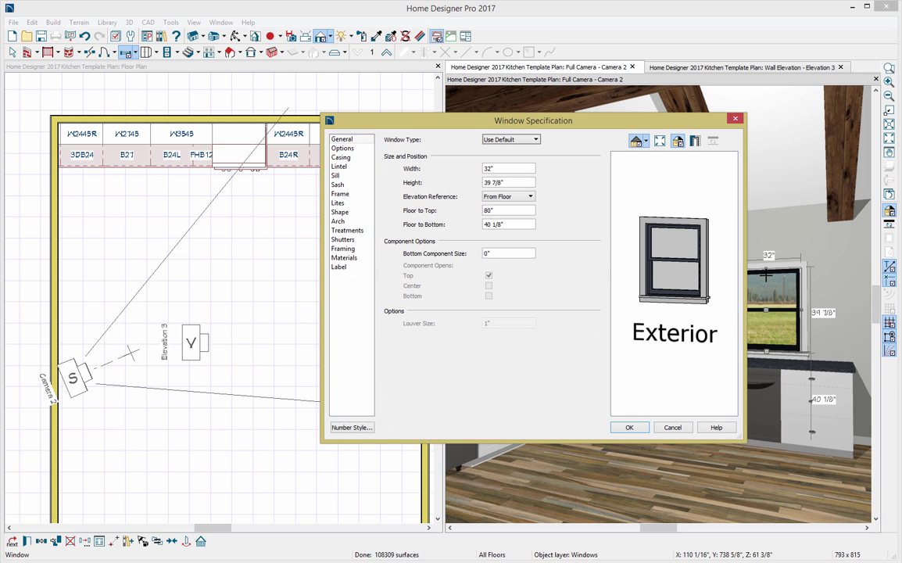
click(536, 141)
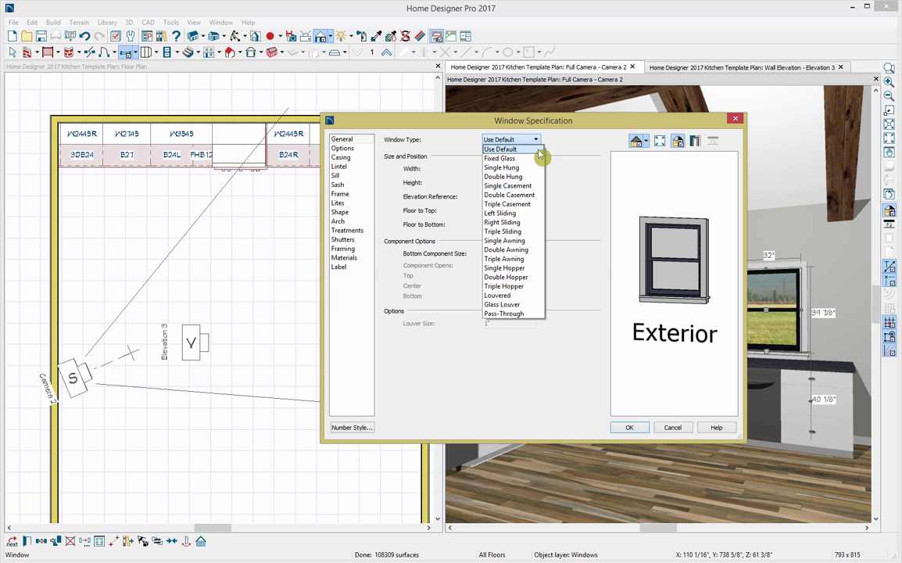
click(538, 160)
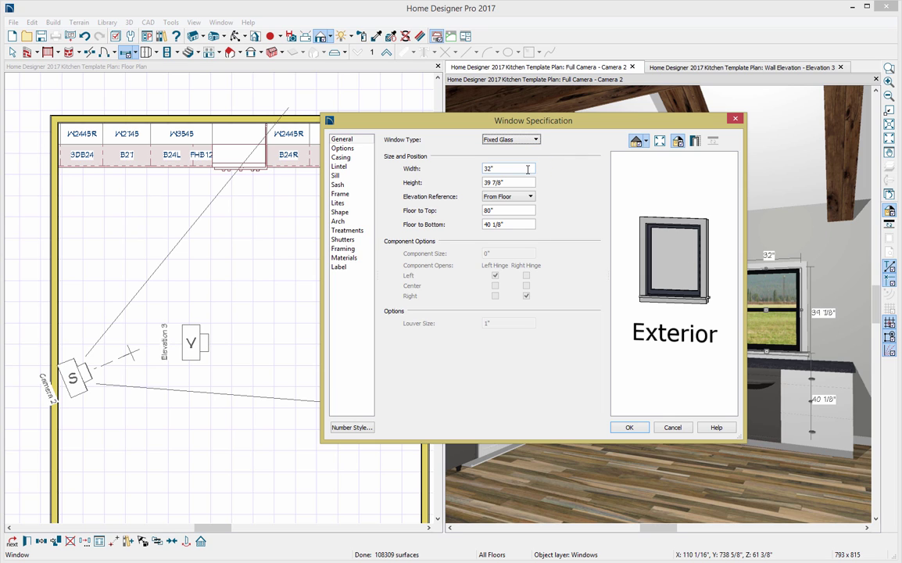
double_click(528, 169)
text(30)
key(Tab)
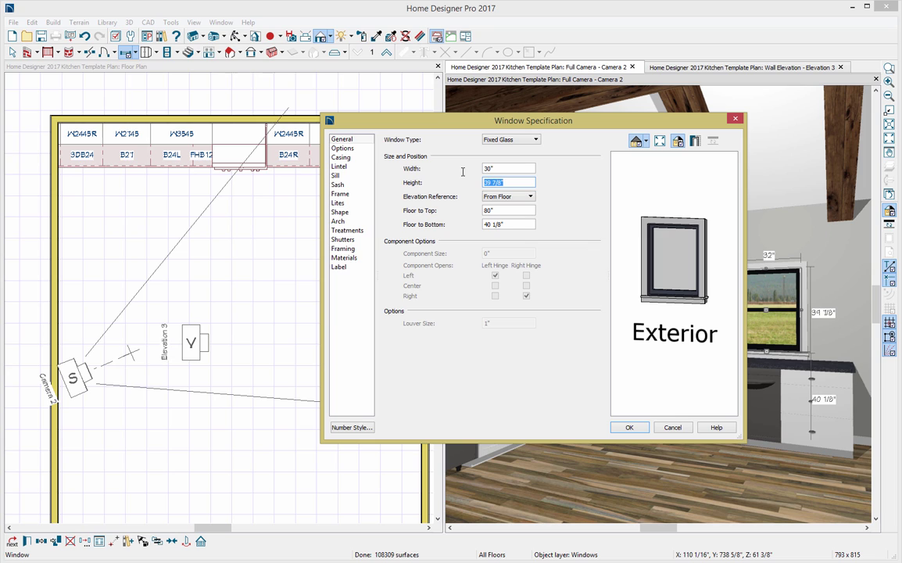
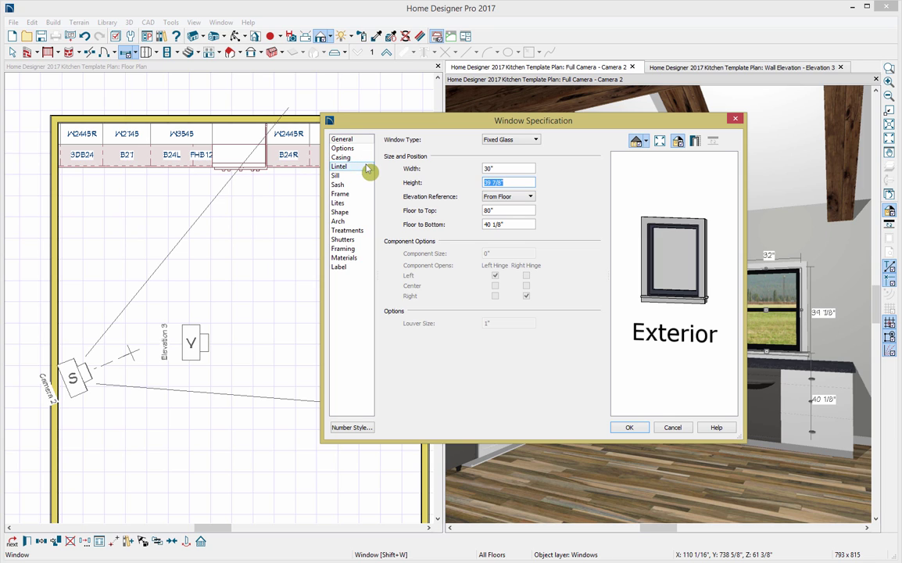
Divide the window into two lites across and two lites vertical, and apply the specification.
click(364, 207)
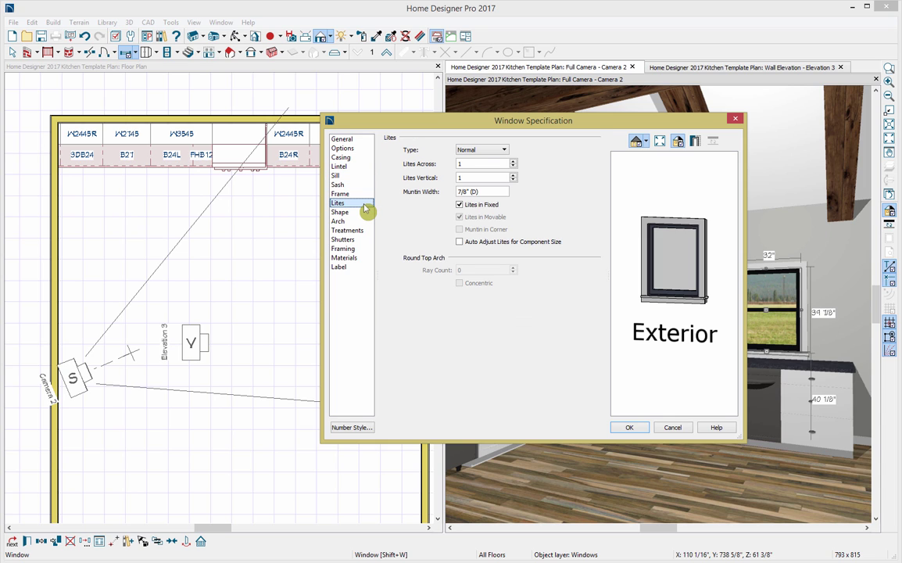
click(513, 160)
click(514, 175)
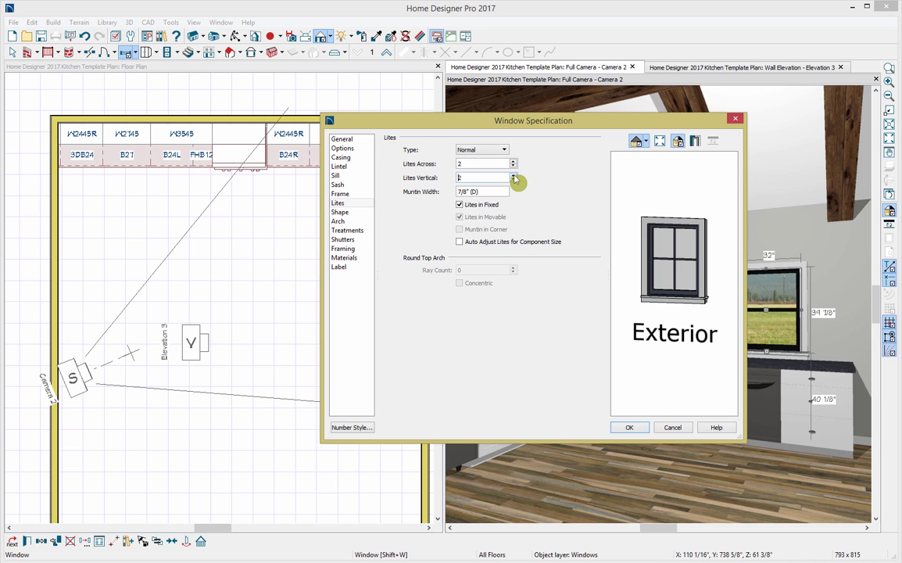
click(642, 429)
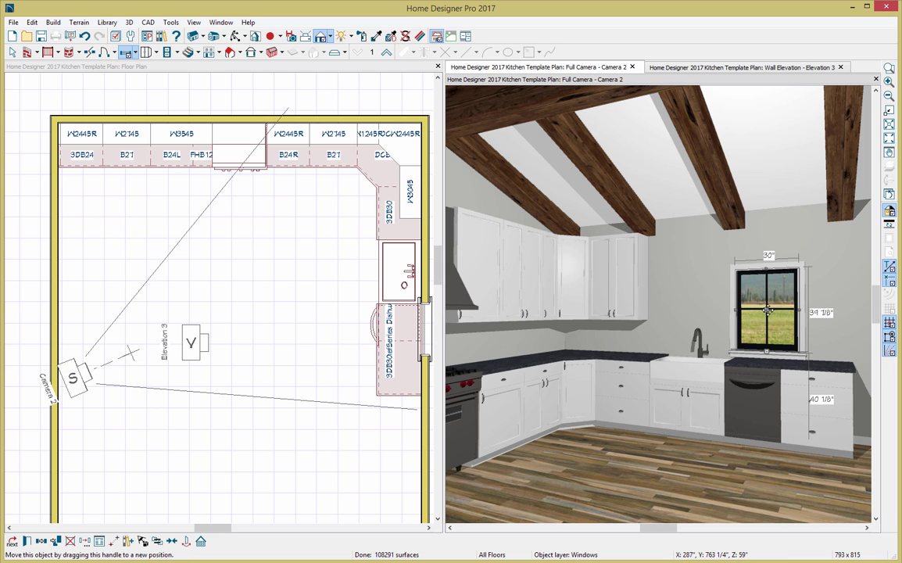
Move the window along the wall to above the sink and place a copy of it directly beside it.
drag(767, 310, 678, 304)
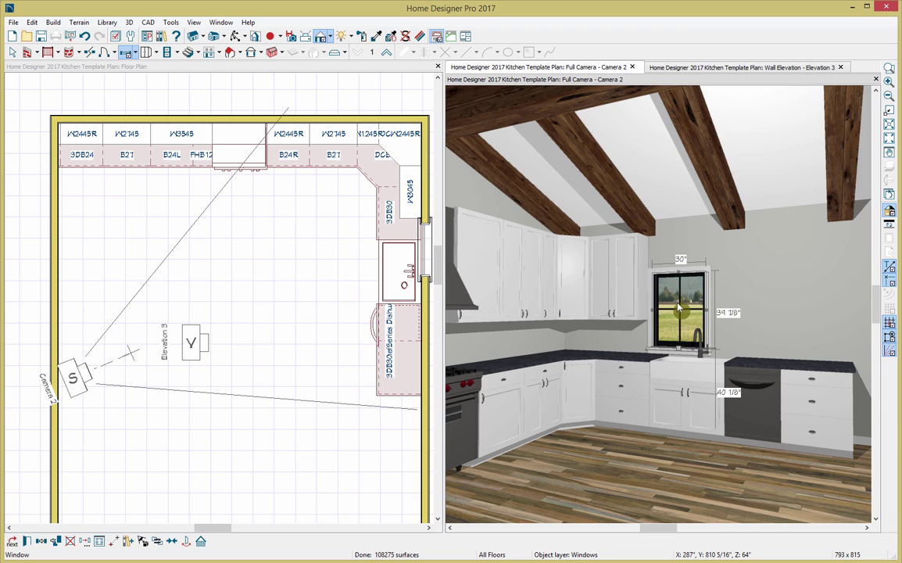
key(Right)
key(Right)
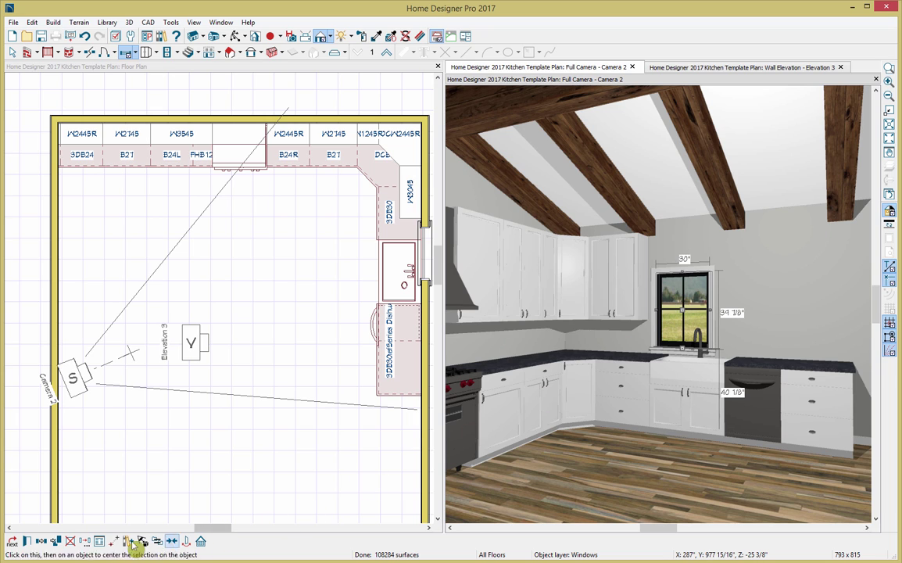
click(43, 541)
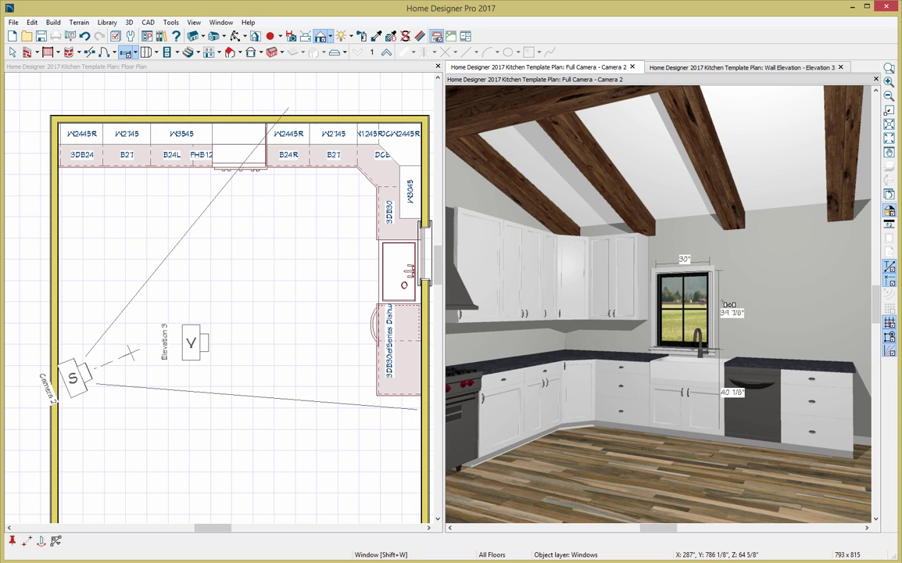
click(729, 304)
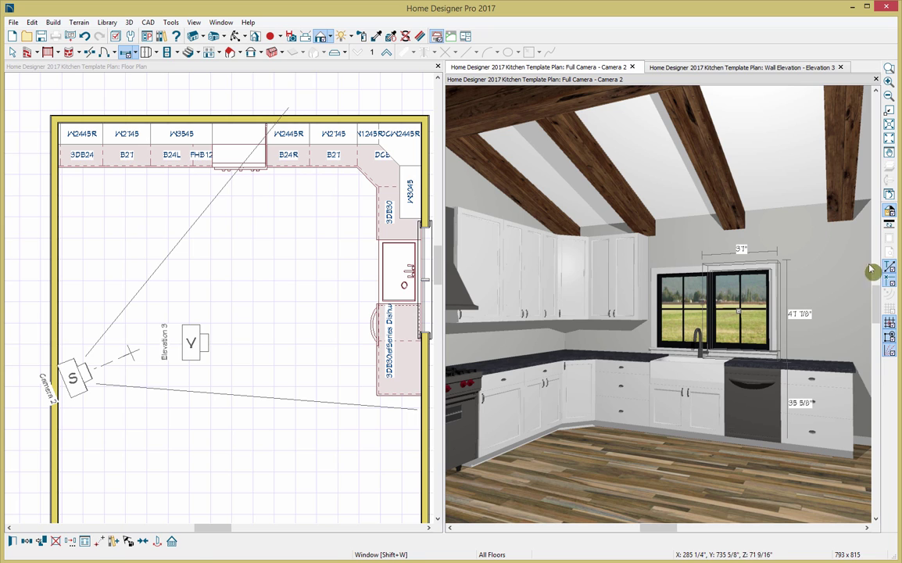
Switch to the Elevation 3 wall view and place a shelf on the wall above the three-drawer base cabinet.
click(780, 68)
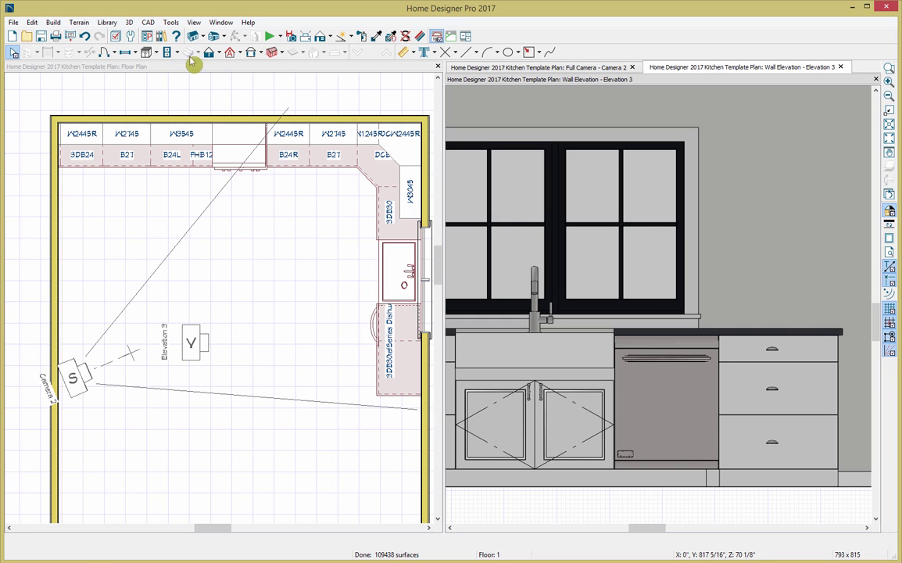
click(146, 50)
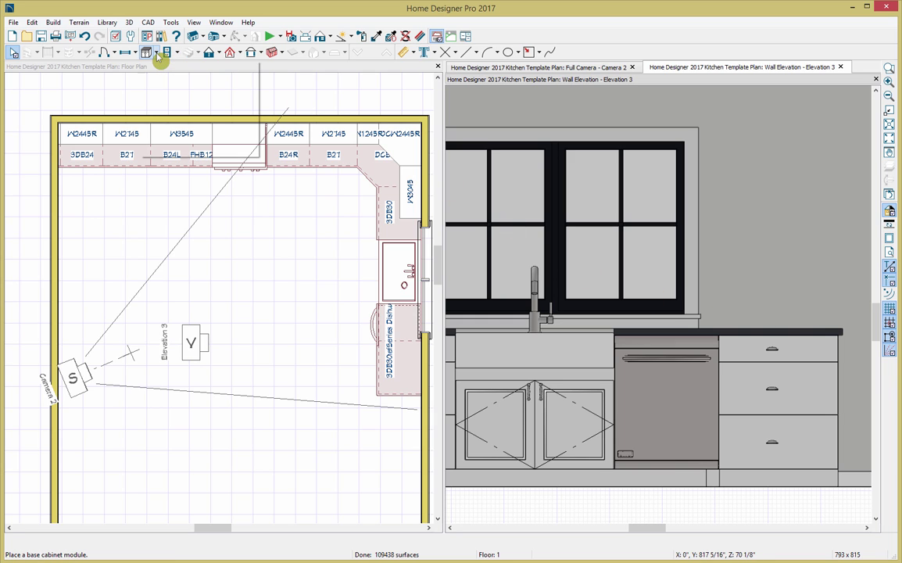
click(157, 53)
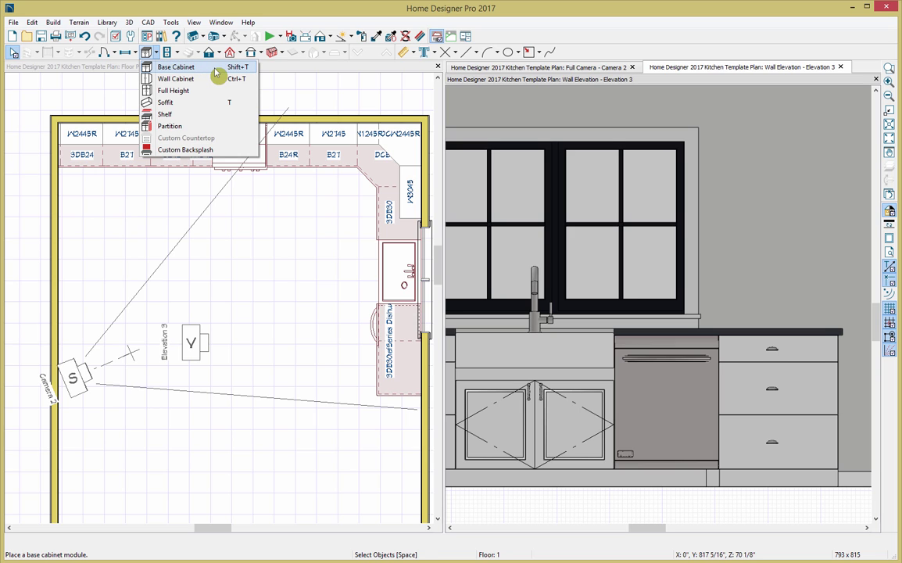
click(231, 117)
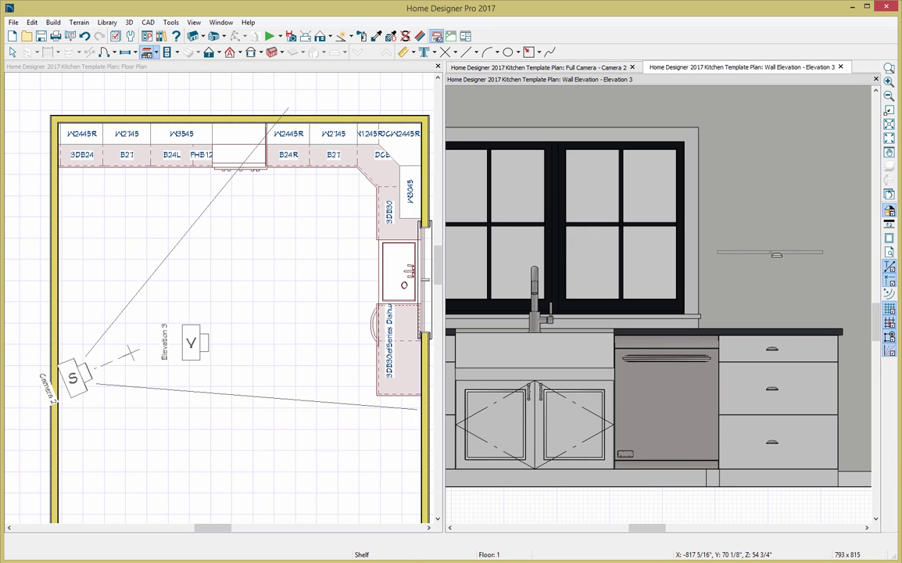
click(776, 255)
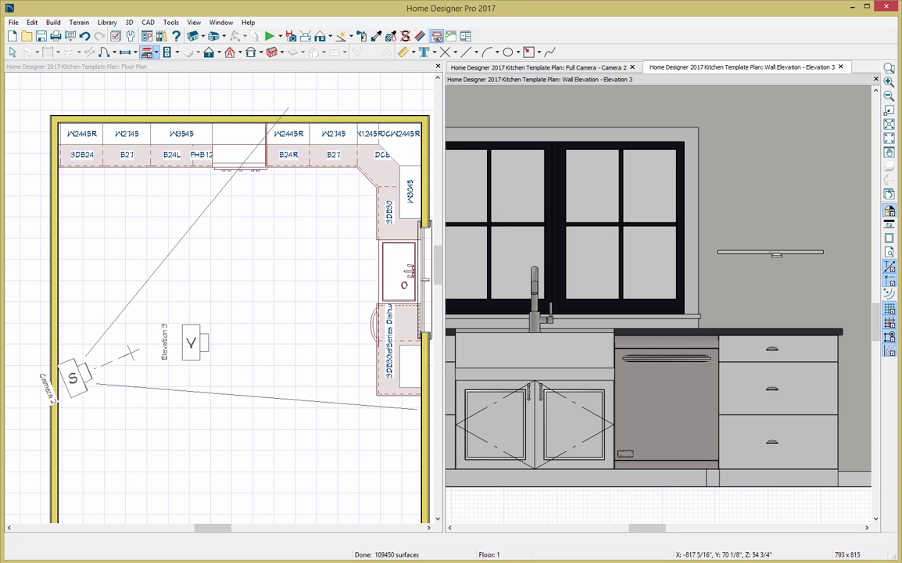
Set the shelf's height to 2" and apply the specification.
double_click(772, 252)
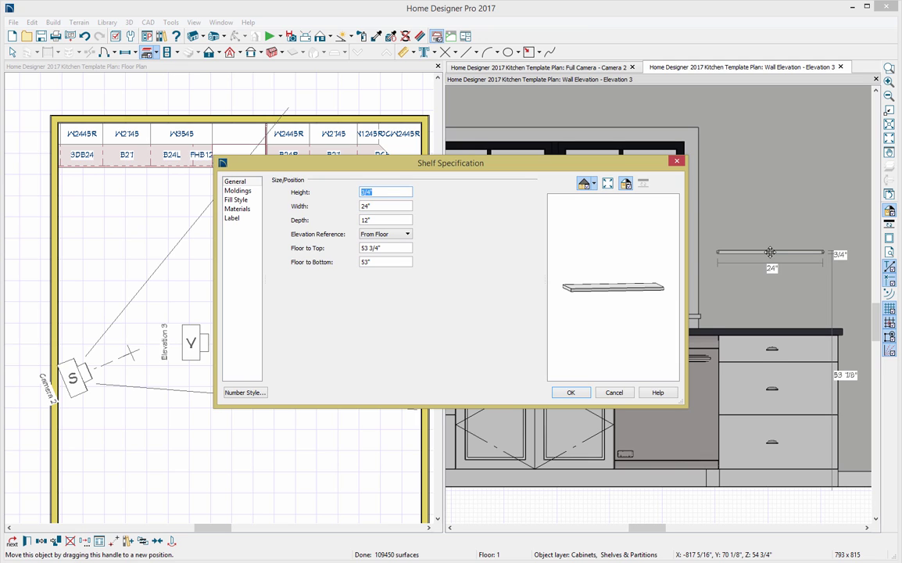
text(2)
key(Tab)
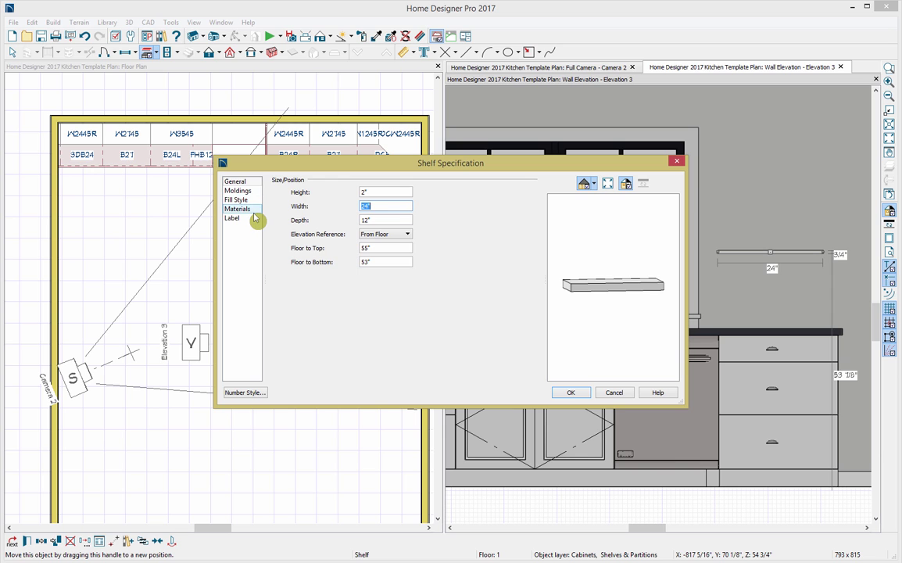
click(570, 392)
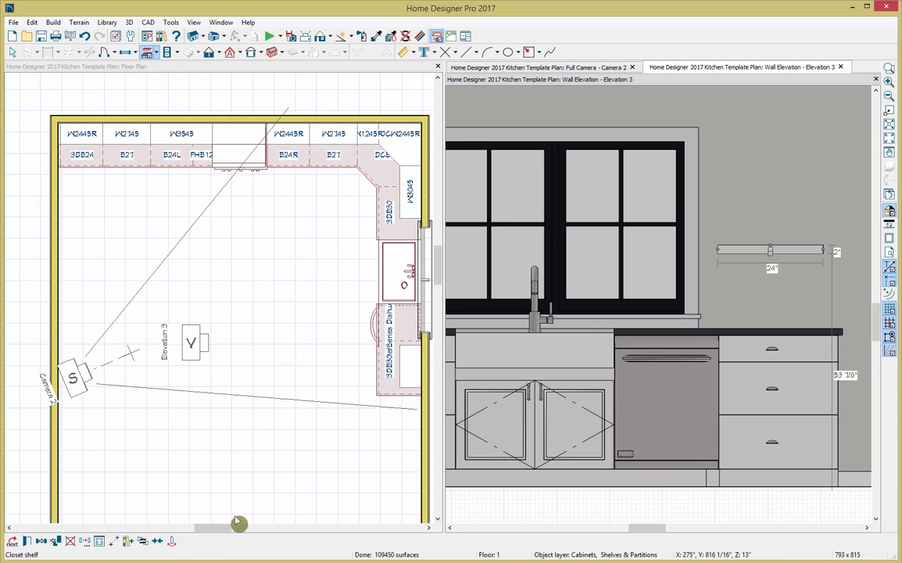
Replicate the shelf with two copies at a Z delta of 1' to stack them up the wall.
click(88, 541)
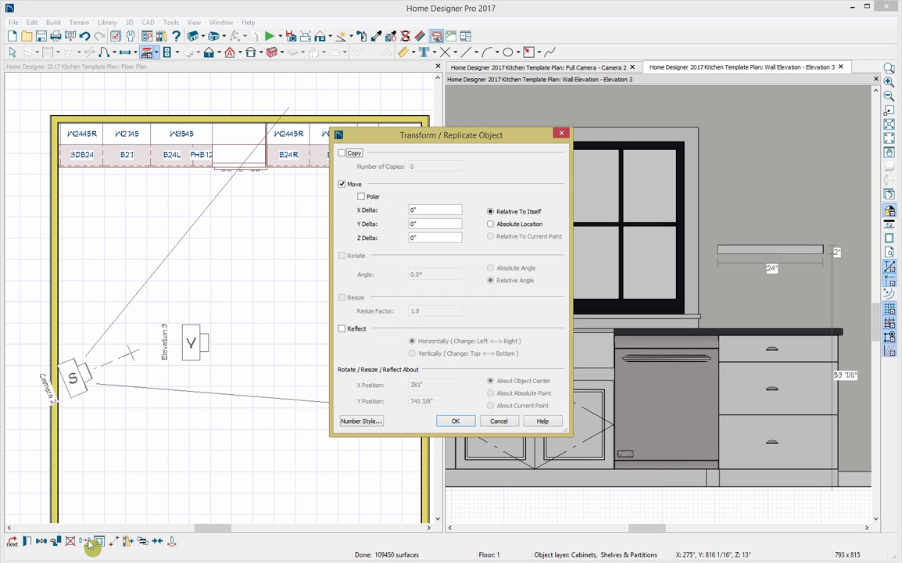
click(341, 153)
double_click(410, 166)
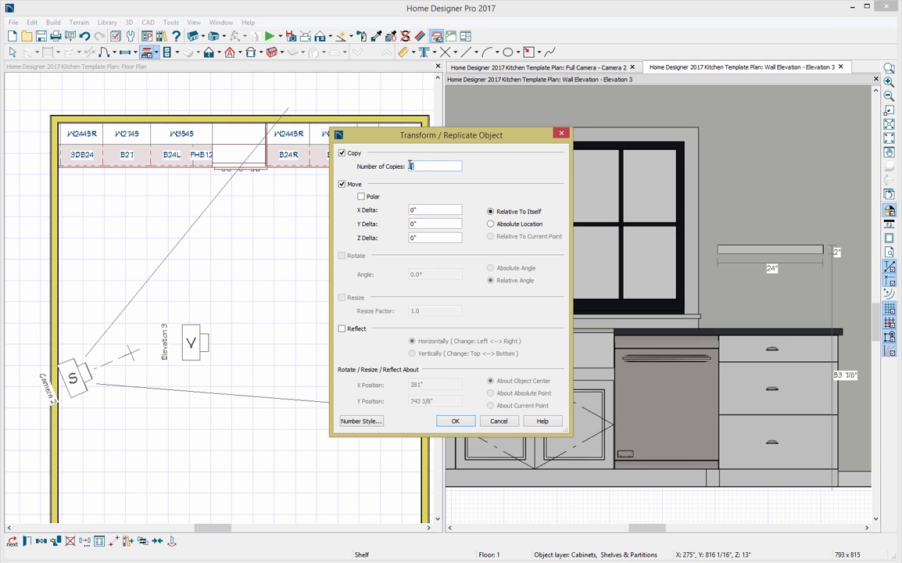
text(2)
double_click(402, 237)
text(1')
key(Return)
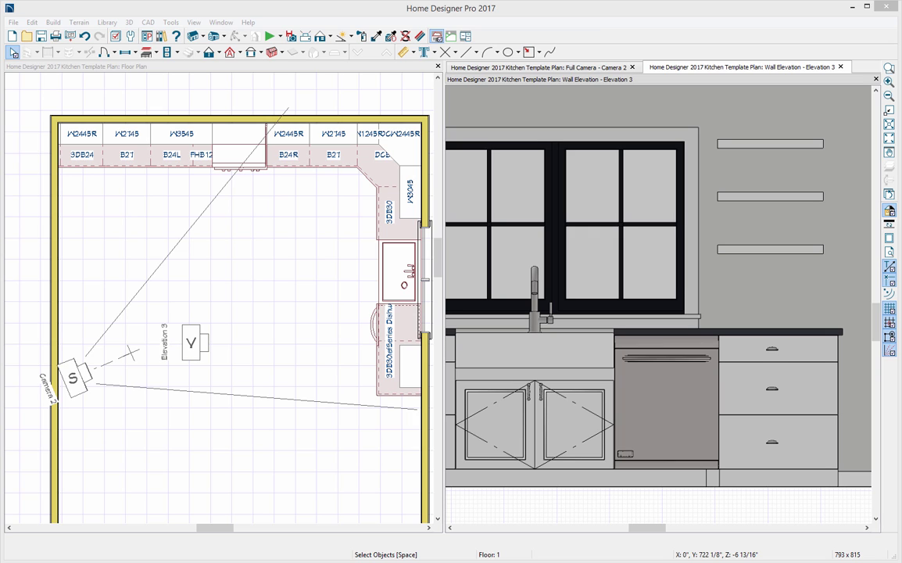
Place the Personal Espresso from the library, turning on the "Furniture, Interior" layer, and move it onto the countertop beneath the shelves.
click(738, 288)
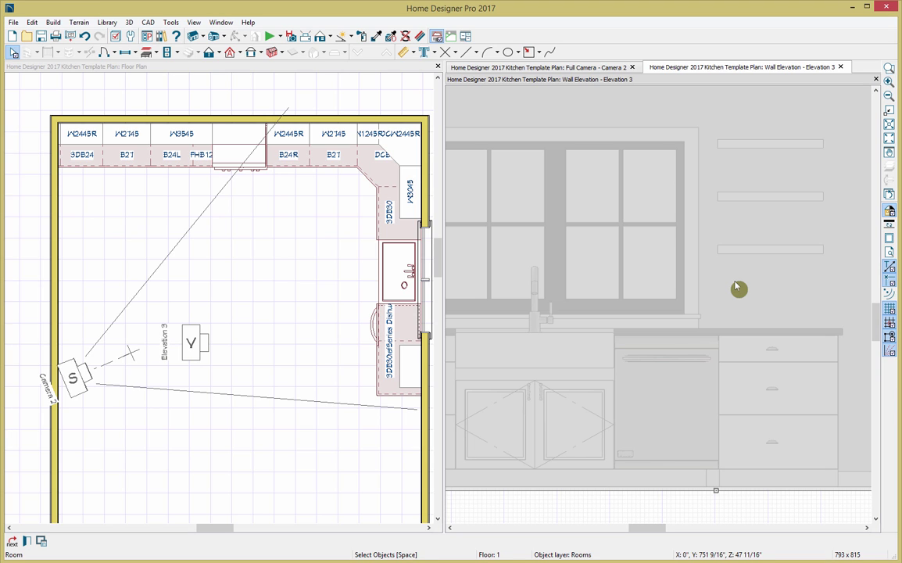
middle_drag(736, 283, 613, 283)
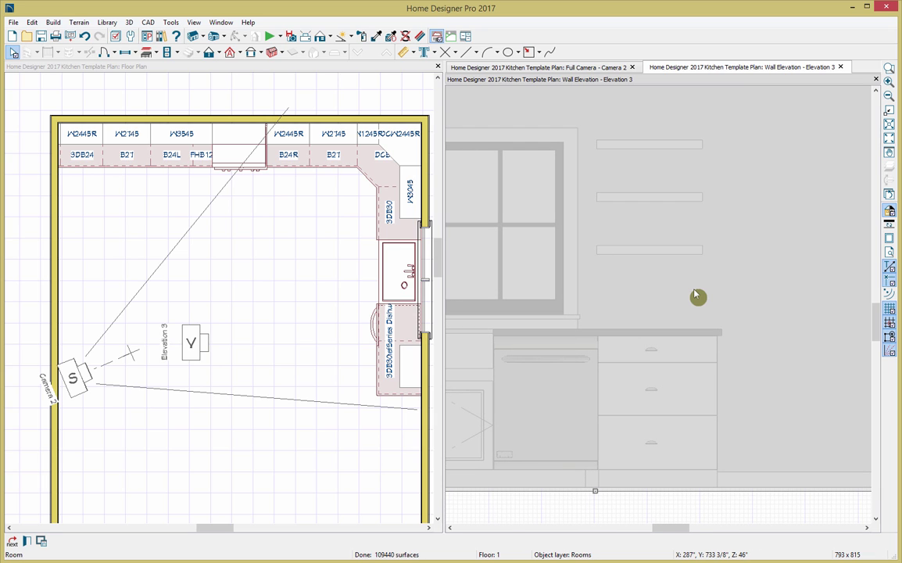
key(ctrl+l)
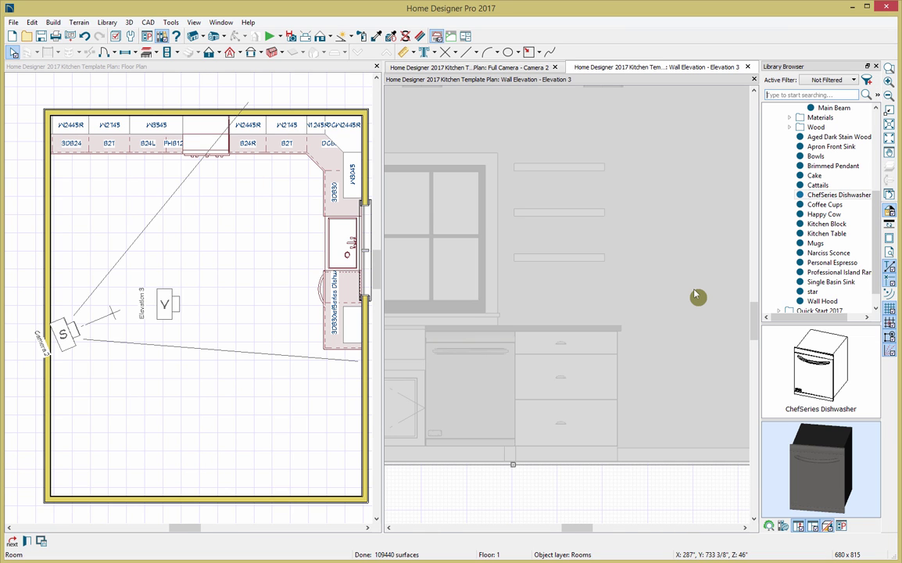
click(822, 264)
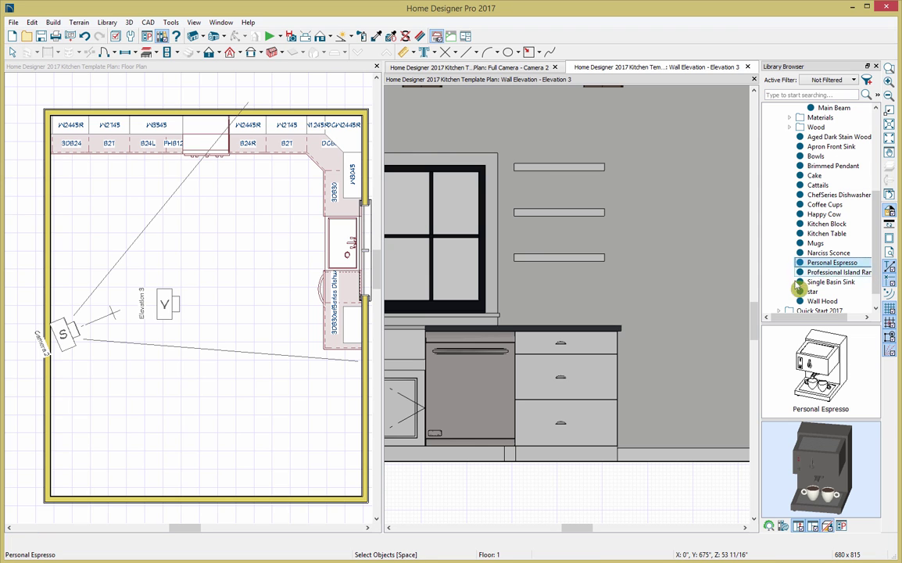
click(678, 357)
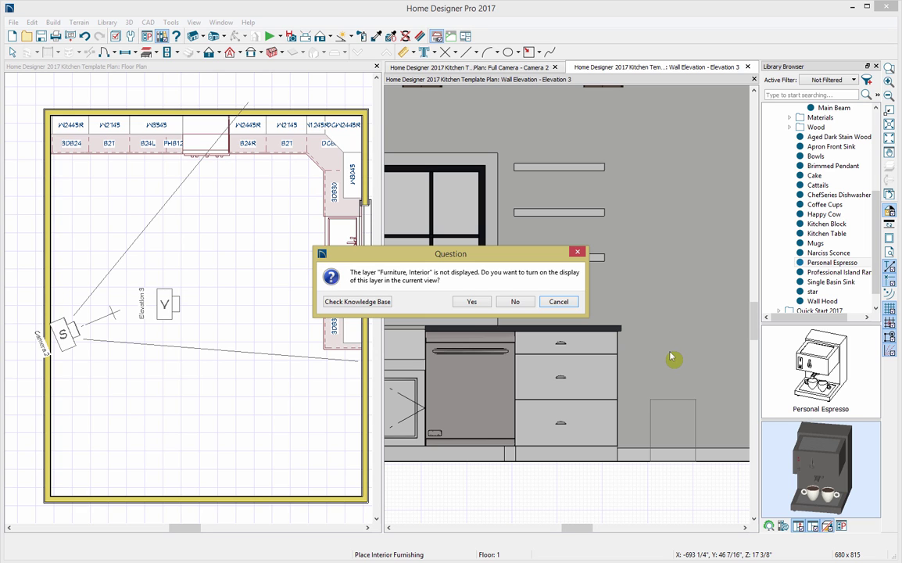
click(472, 301)
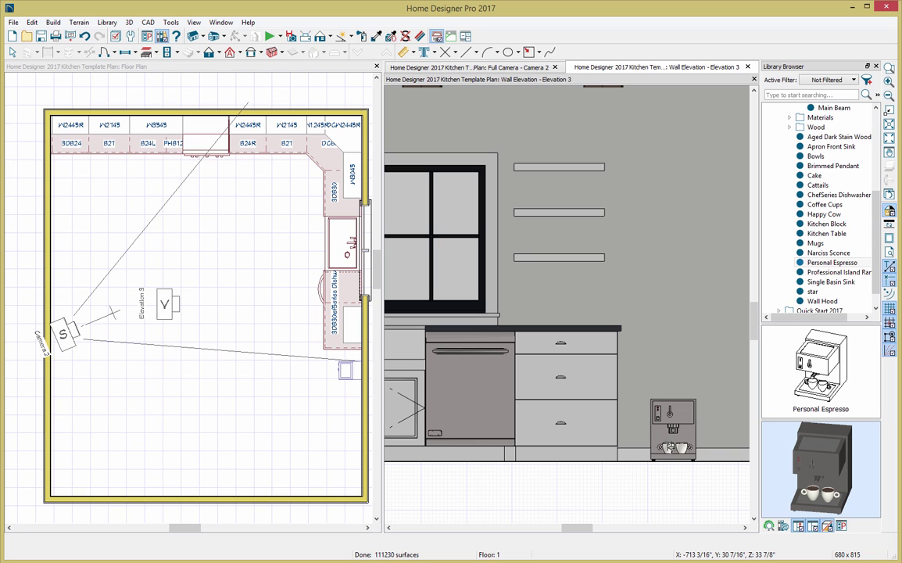
click(672, 426)
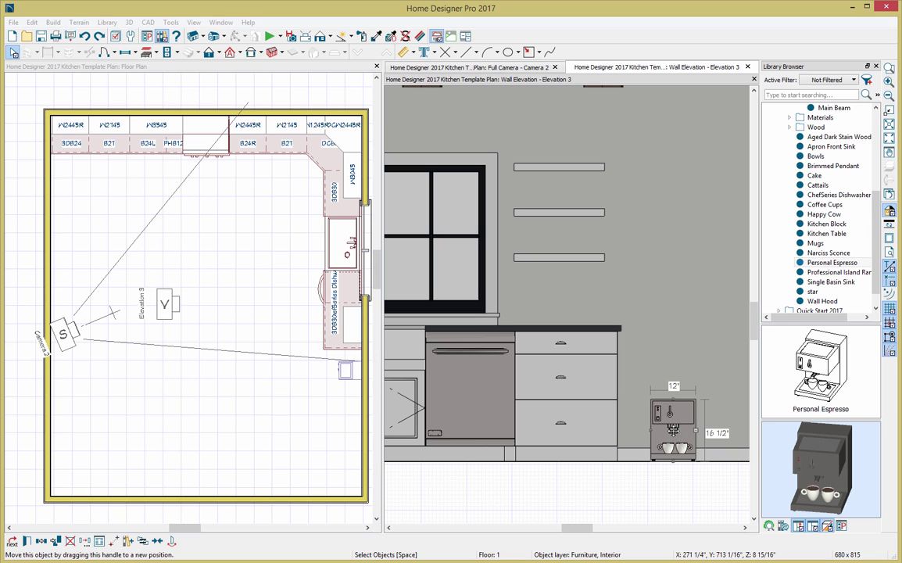
drag(669, 392, 563, 309)
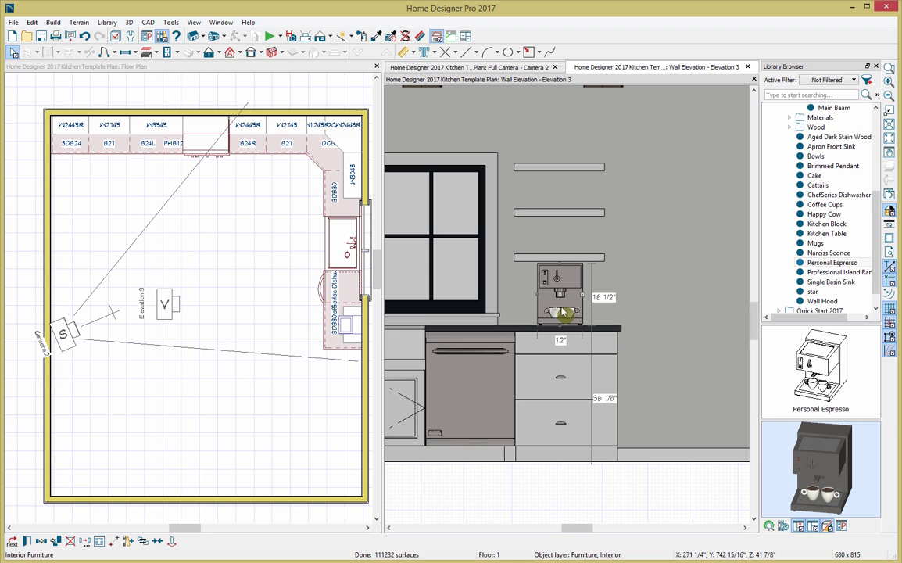
Place the Bowls from the library in the floor plan, in front of the drawer base cabinet beside the dishwasher.
click(811, 157)
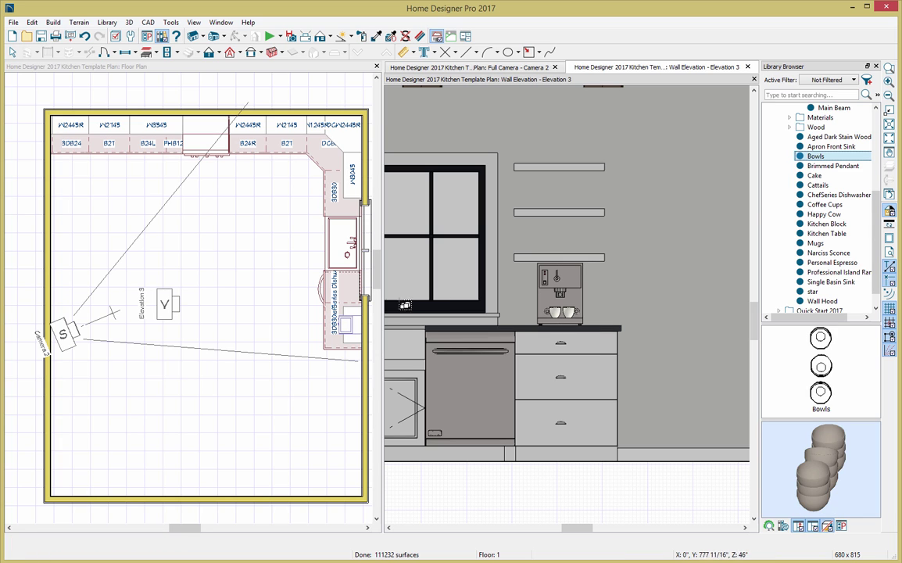
click(305, 376)
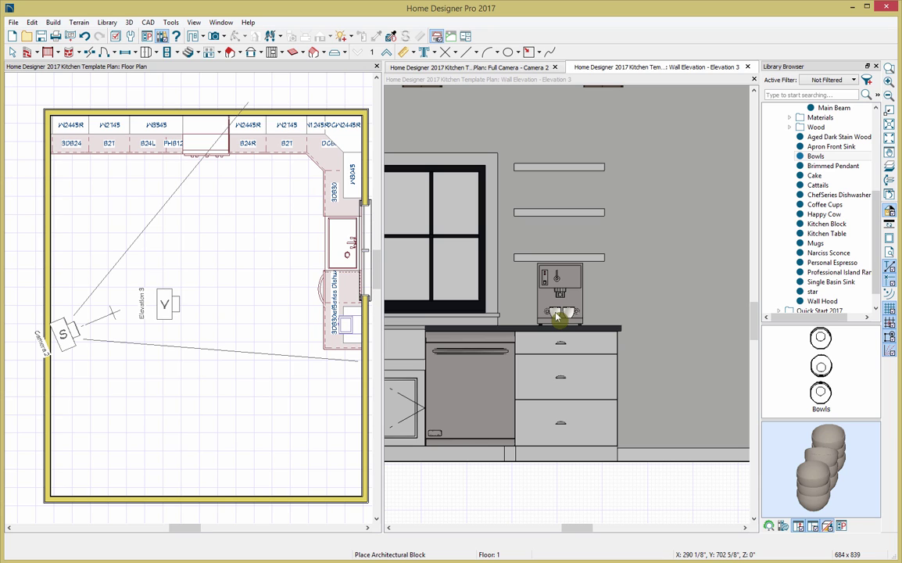
click(299, 345)
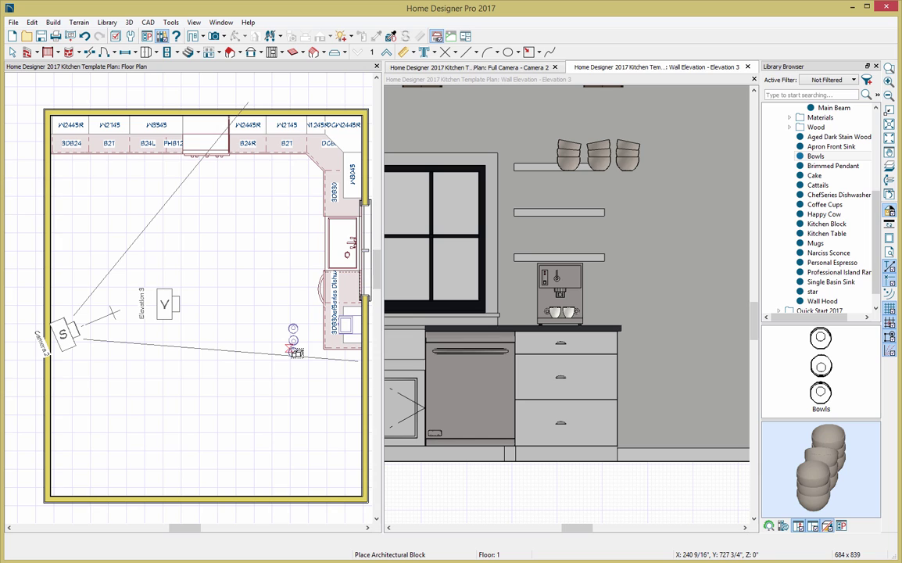
Raise the bowls in the elevation and shift them sideways until they sit centered on the top shelf.
click(599, 160)
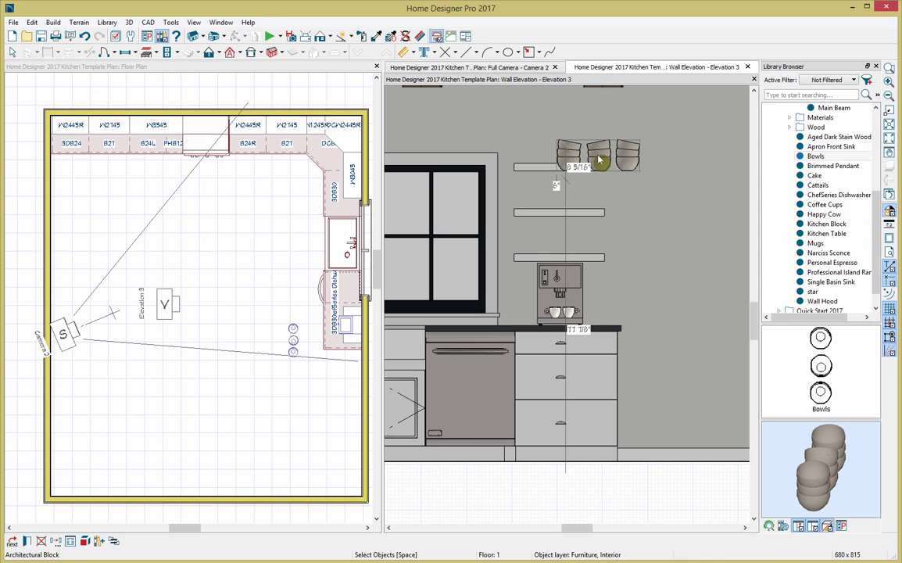
click(602, 154)
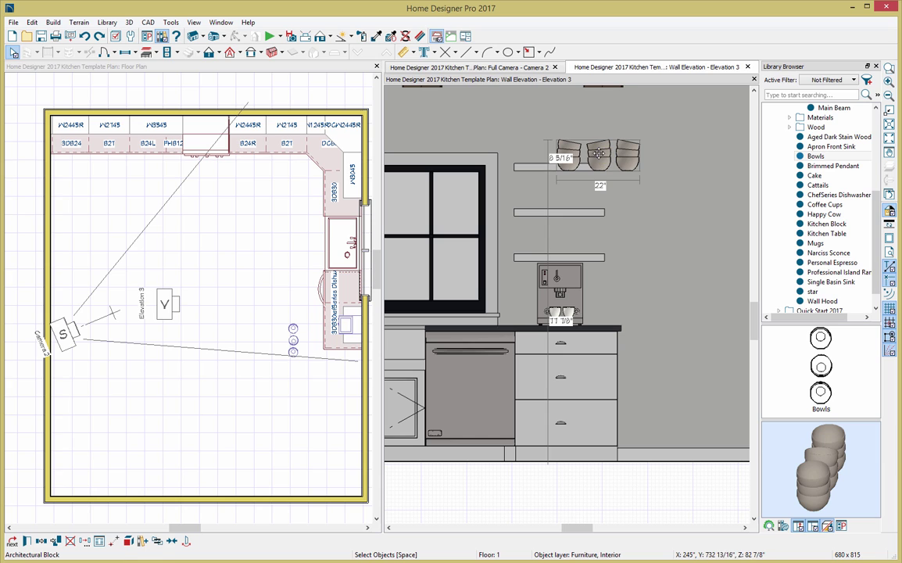
drag(602, 154, 597, 146)
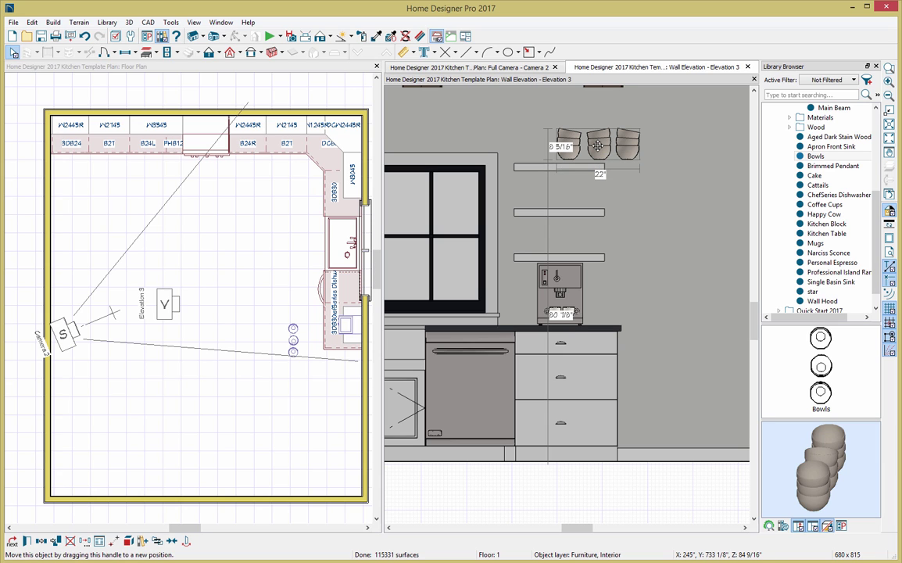
key(Down)
key(Left)
key(Left)
key(Left)
key(Left)
key(Left)
key(Left)
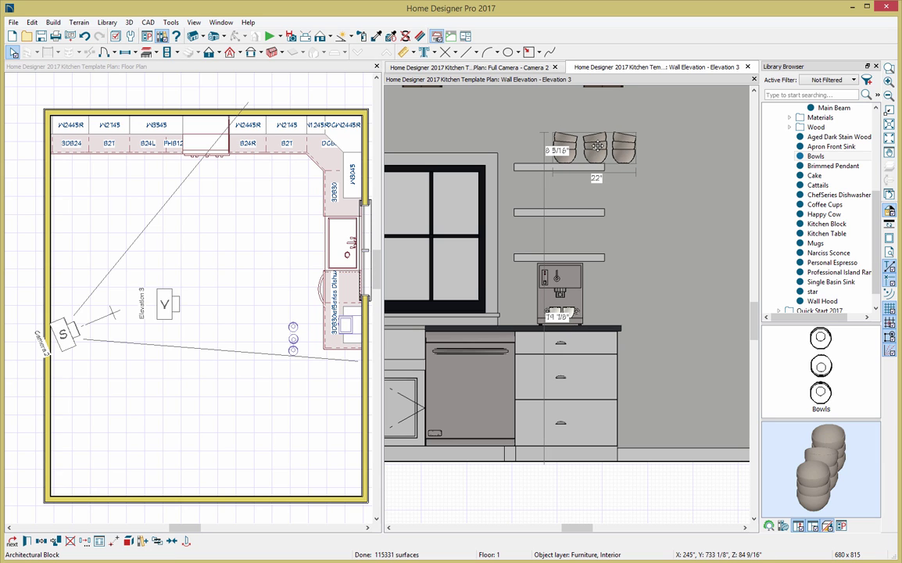
key(Left)
key(Left)
key(Left)
key(Left)
key(Left)
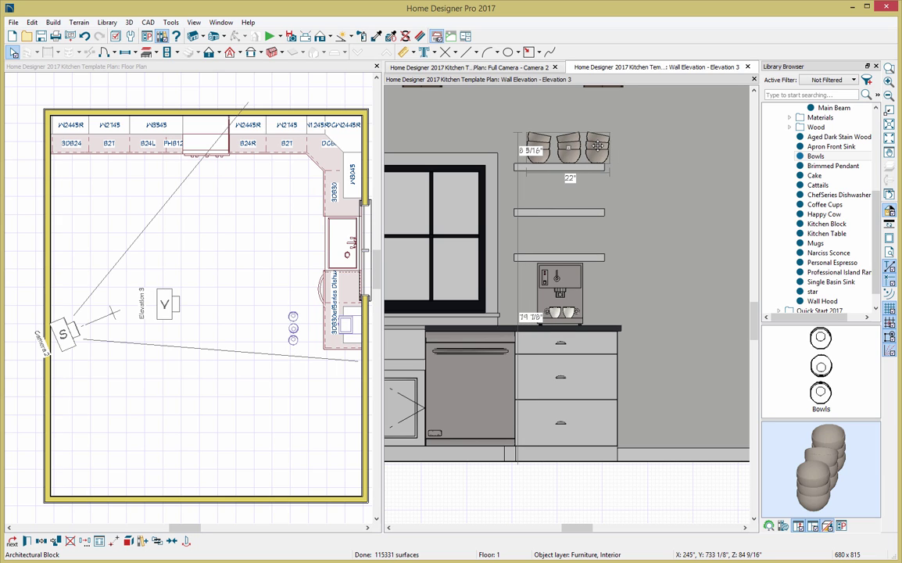
key(Right)
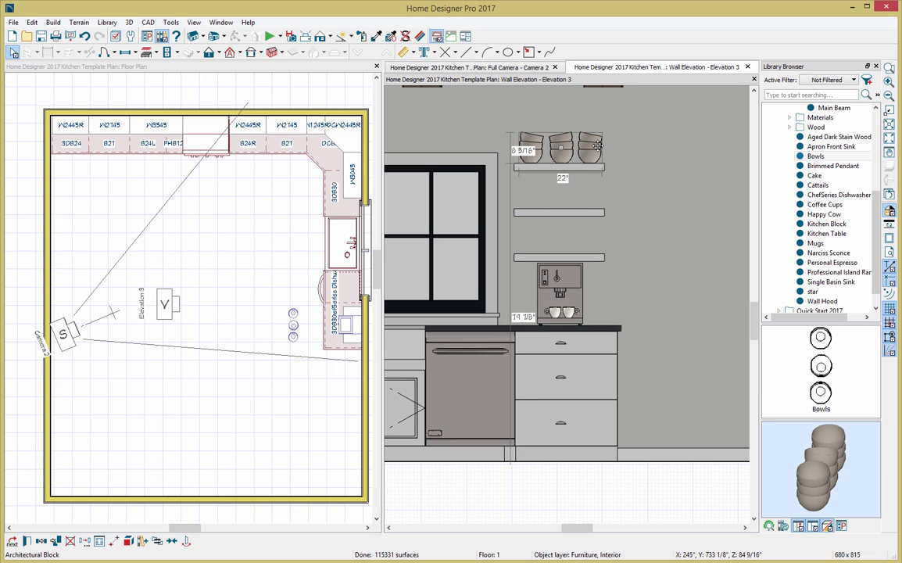
Move the bowls in the floor plan back to the sink wall so they stand over the shelves.
click(295, 329)
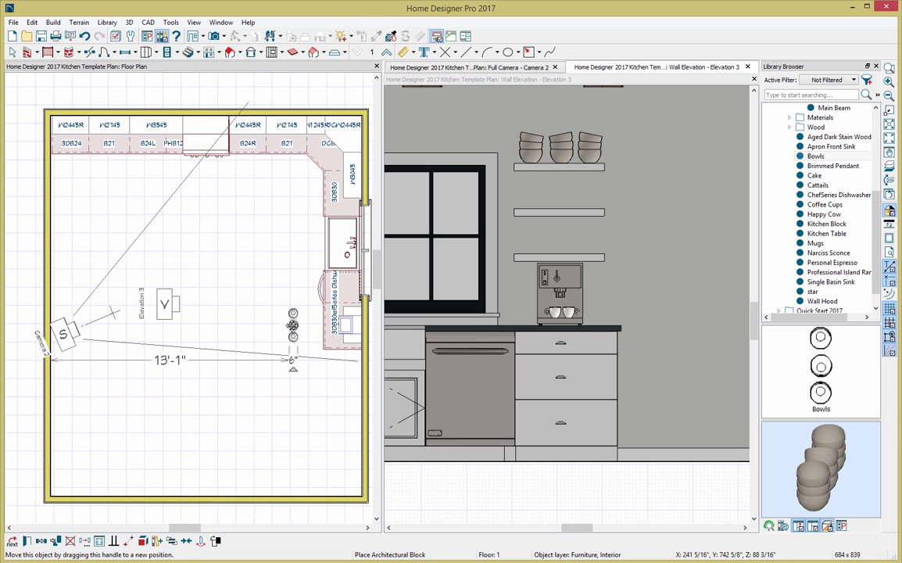
drag(293, 324, 354, 322)
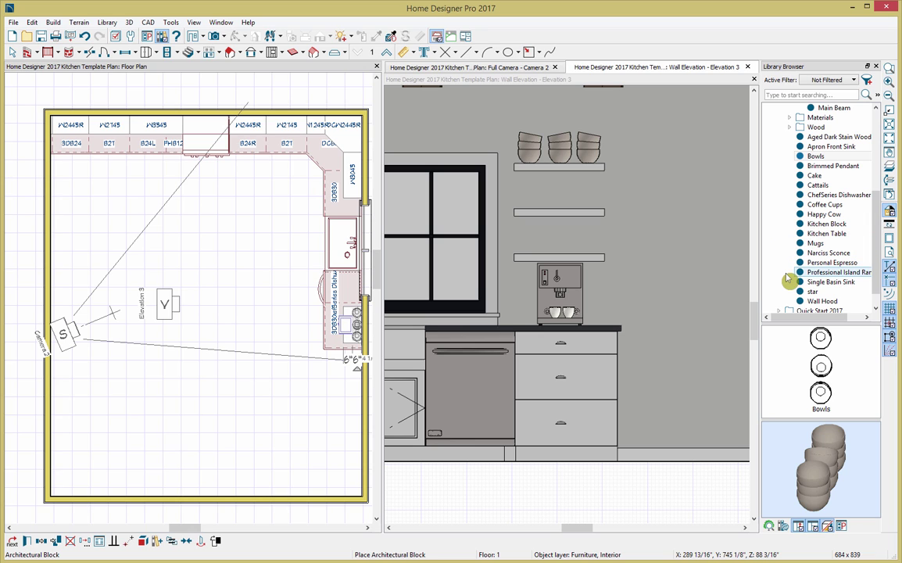
Place the Mugs from the library, line them up on the middle wall shelf and move them back against the wall.
click(789, 243)
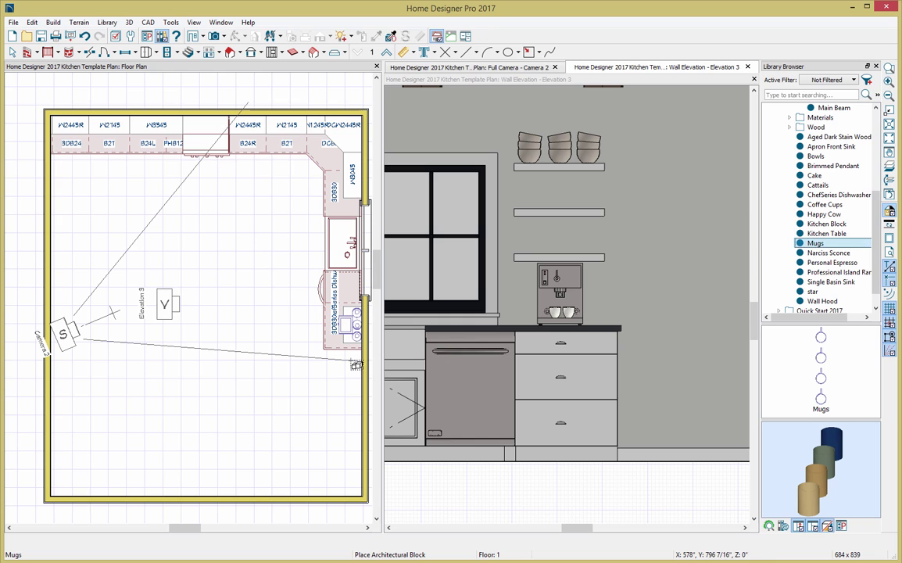
click(307, 371)
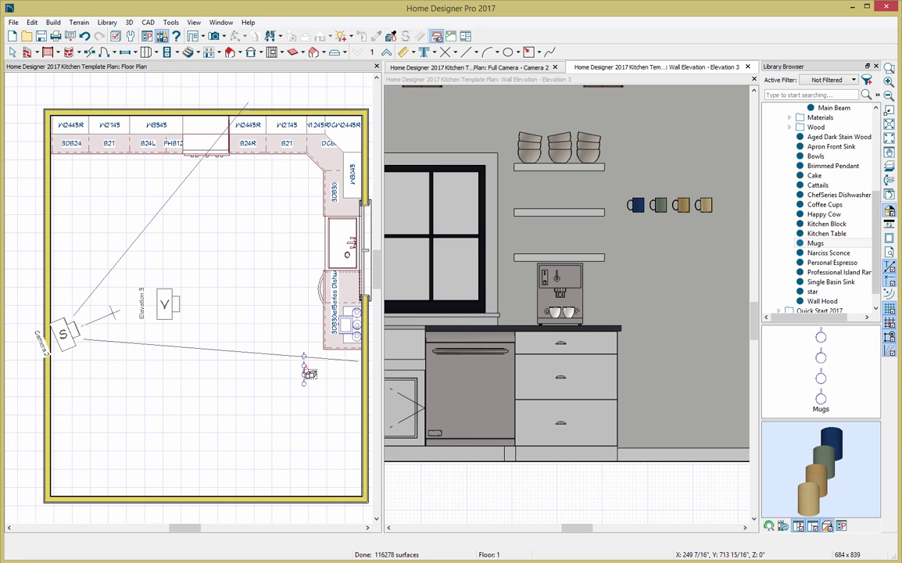
click(661, 208)
drag(671, 205, 560, 201)
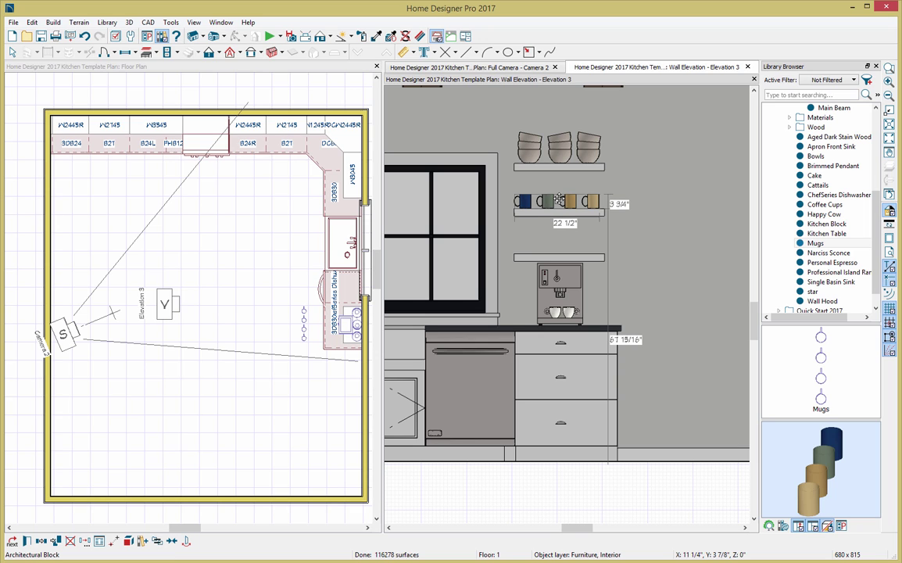
key(Right)
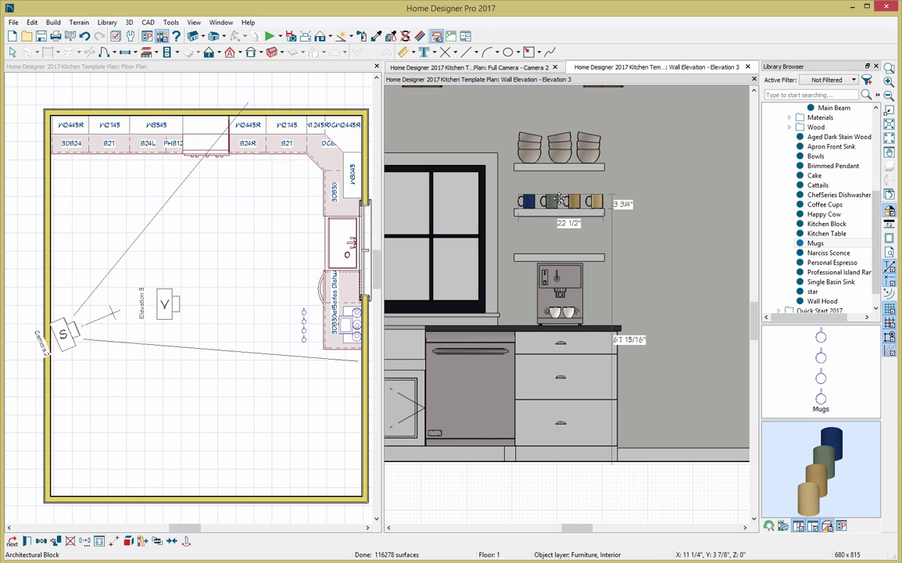
click(304, 327)
drag(304, 326, 357, 322)
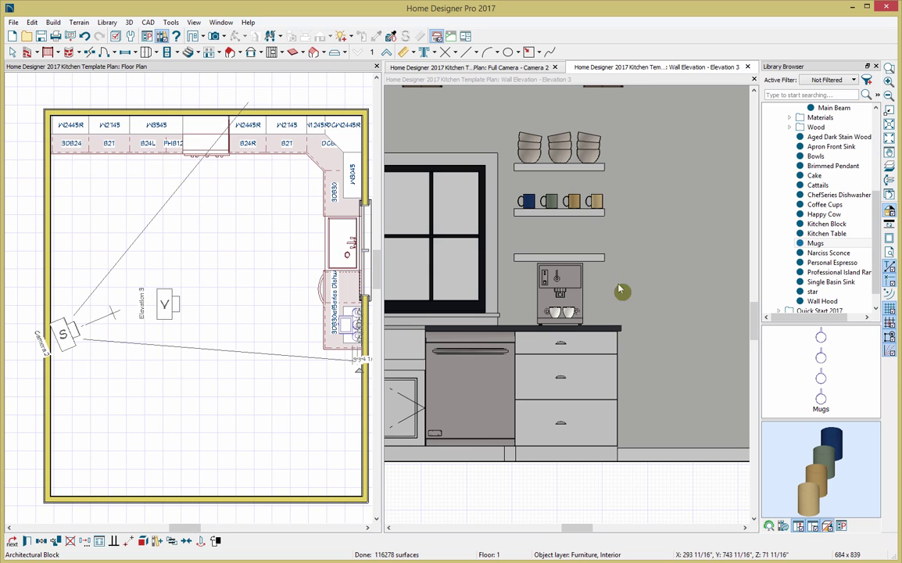
Place the Coffee Cups from the library on the lowest wall shelf and move them back against the wall.
click(825, 204)
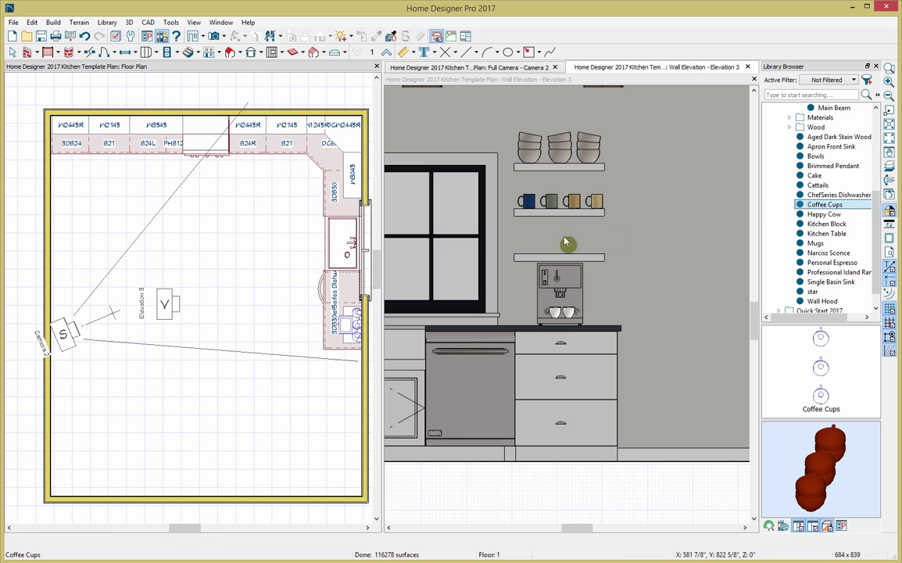
click(307, 378)
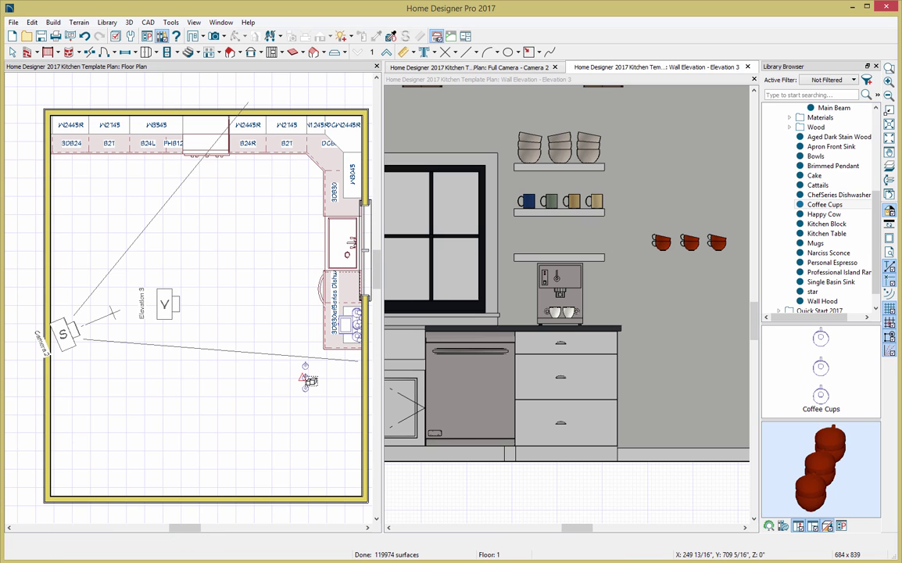
click(690, 245)
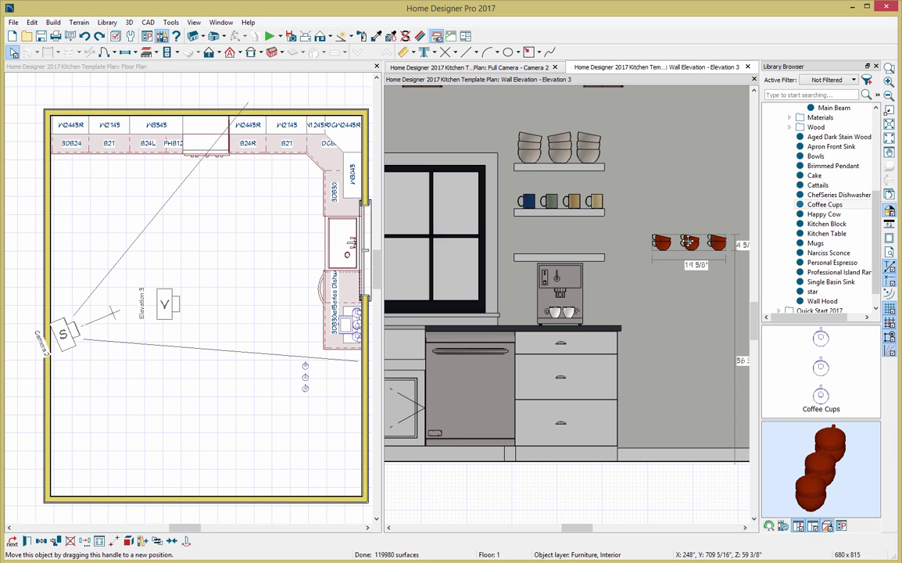
drag(691, 247, 561, 241)
key(Down)
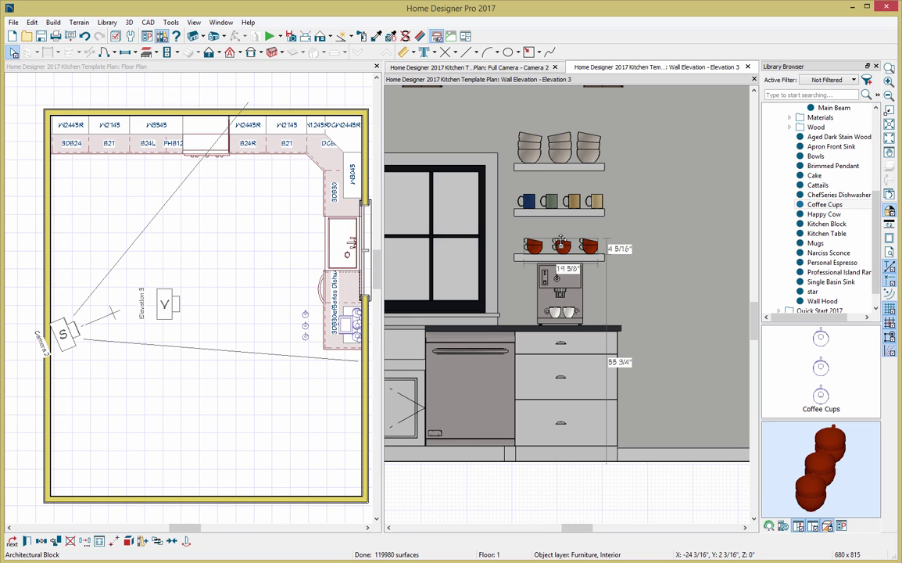
click(305, 324)
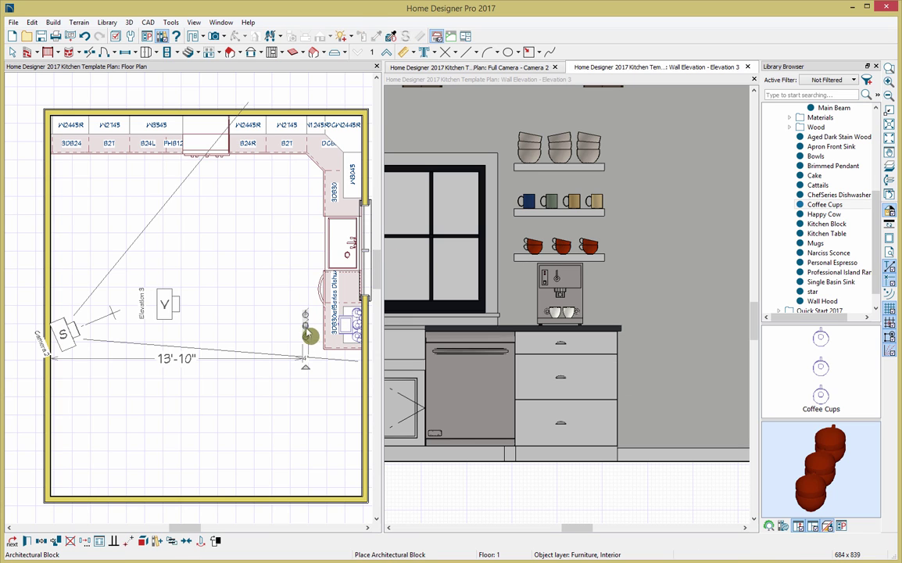
drag(305, 324, 356, 325)
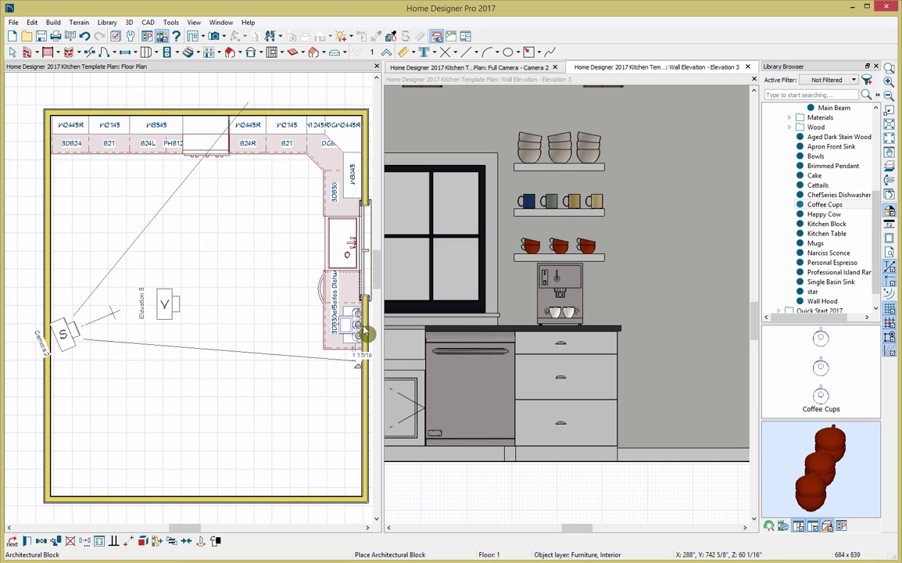
Create a custom backsplash on the window wall in the camera view and raise its upper edge to the ceiling.
click(747, 67)
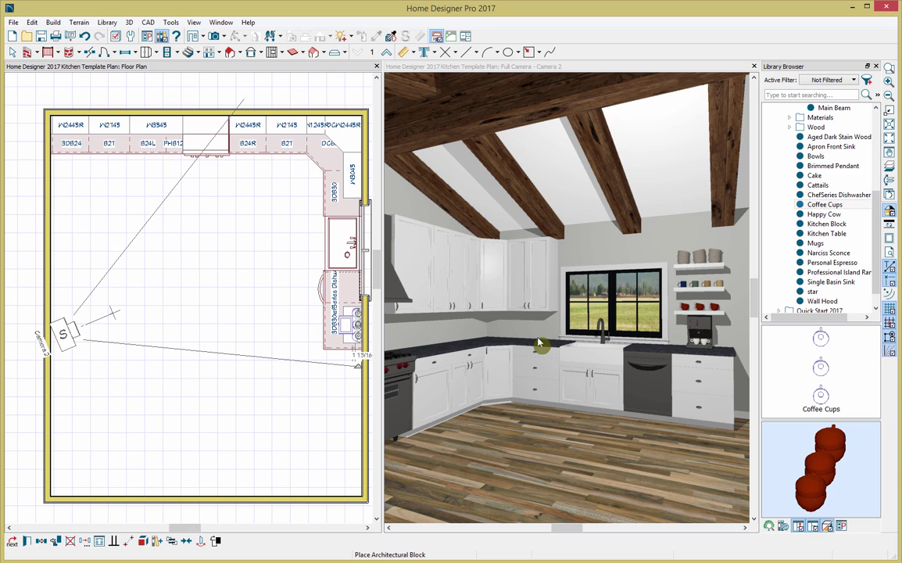
click(156, 52)
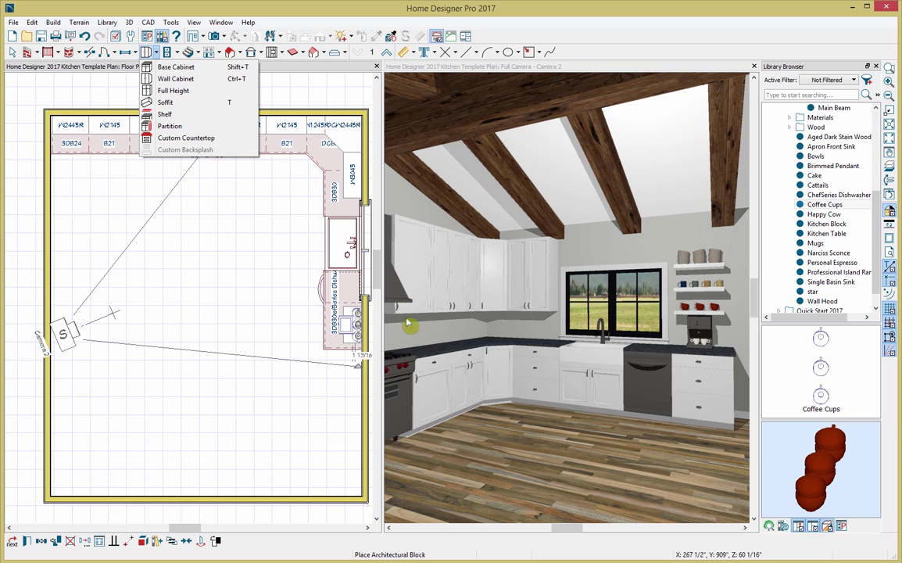
click(520, 477)
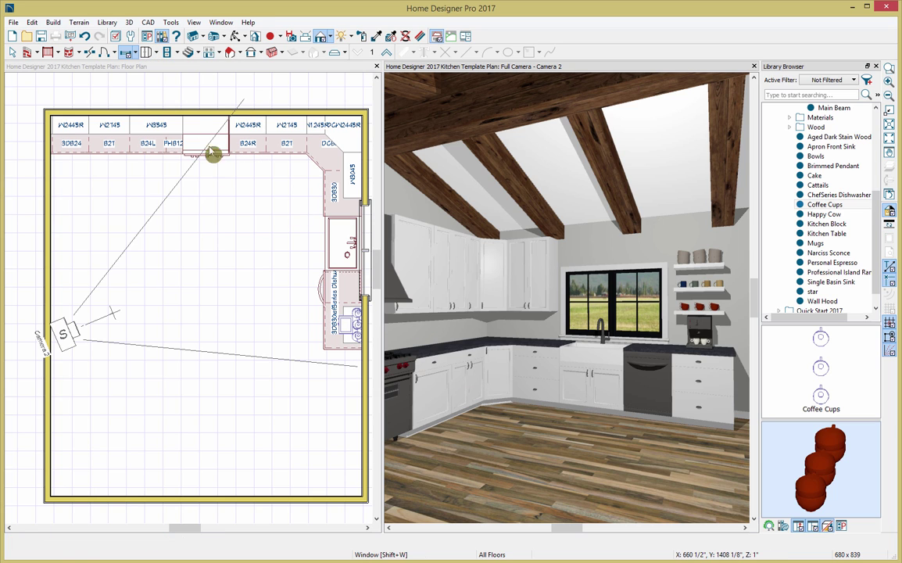
click(156, 52)
click(186, 149)
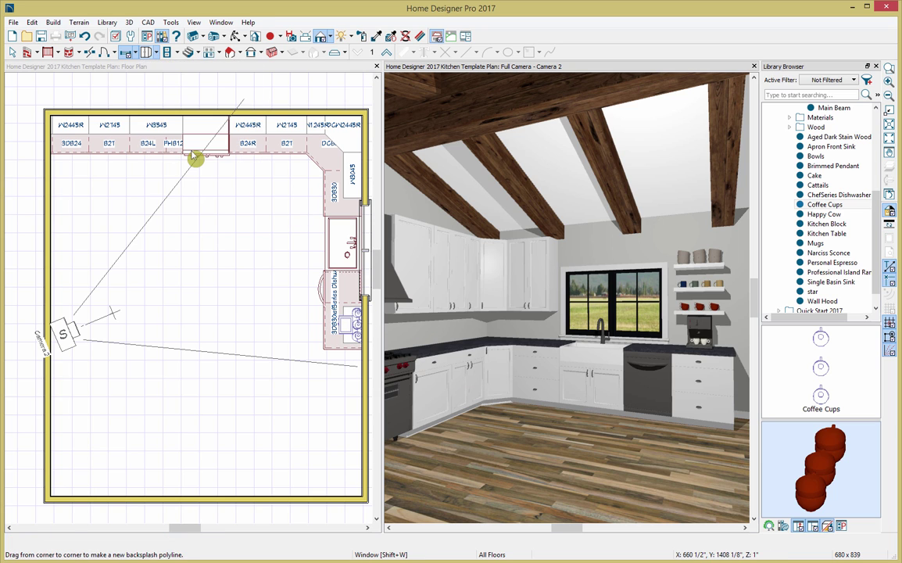
click(530, 320)
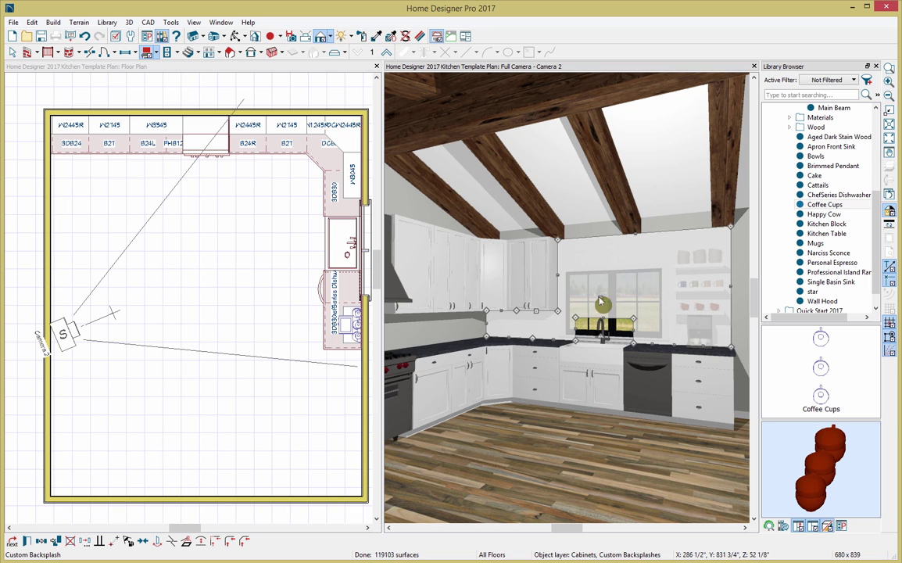
drag(637, 220, 638, 215)
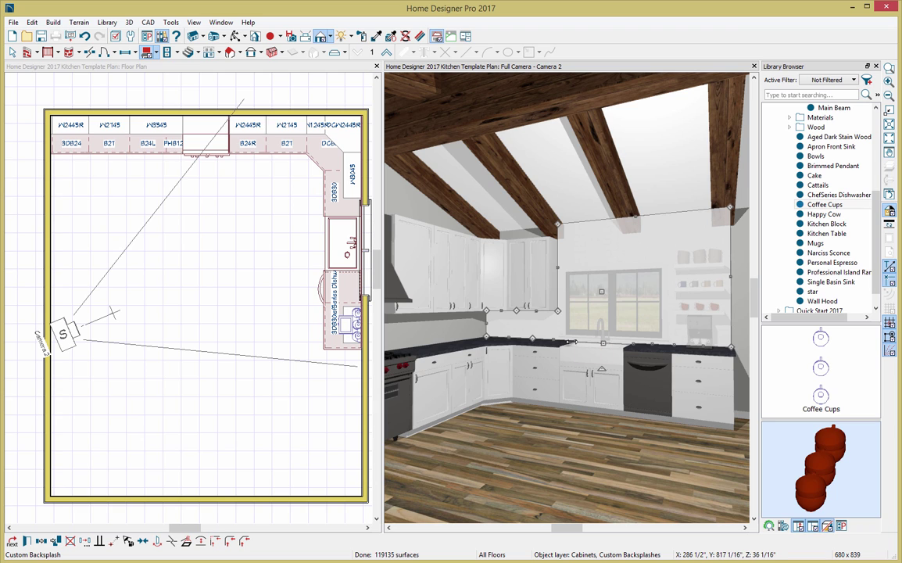
click(573, 347)
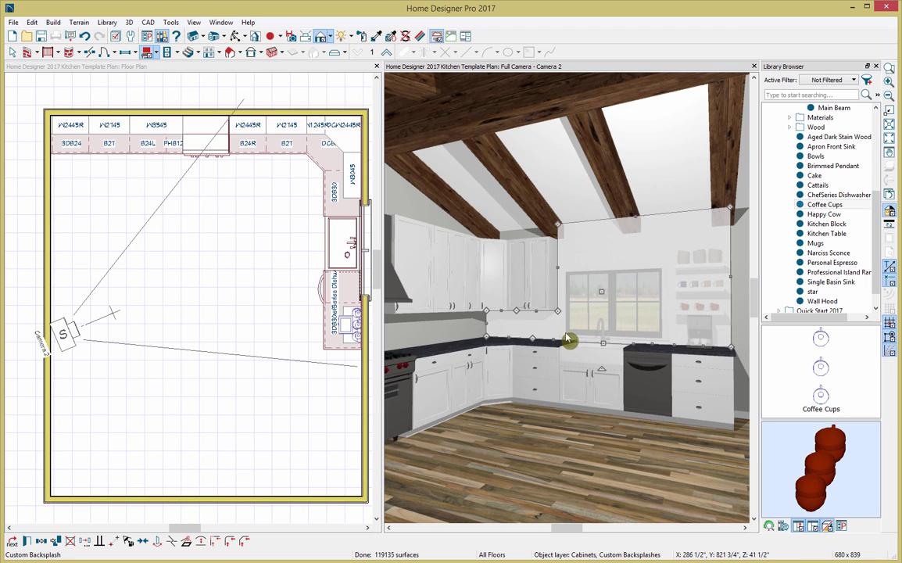
Set the window wall backsplash's layer material to Dusk Tile from the Subway Tile library.
click(27, 541)
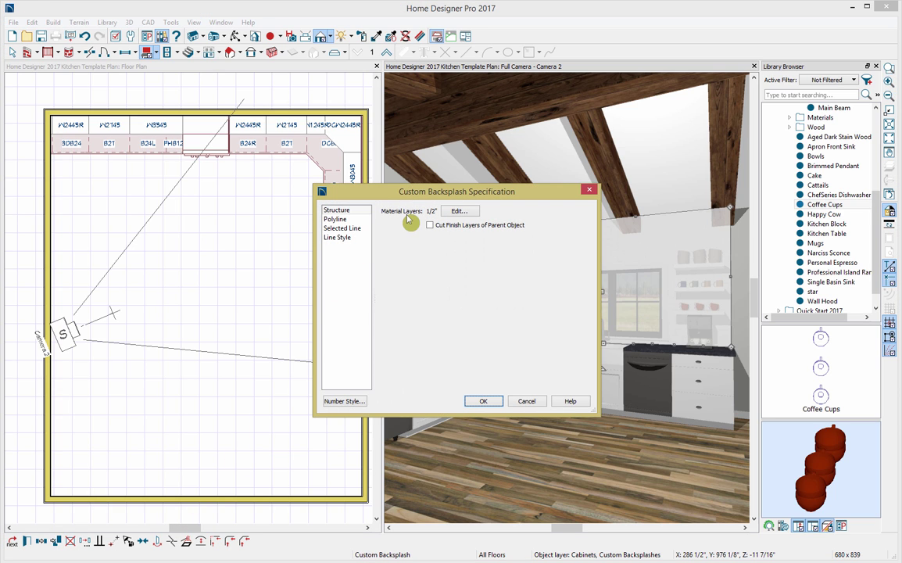
click(459, 212)
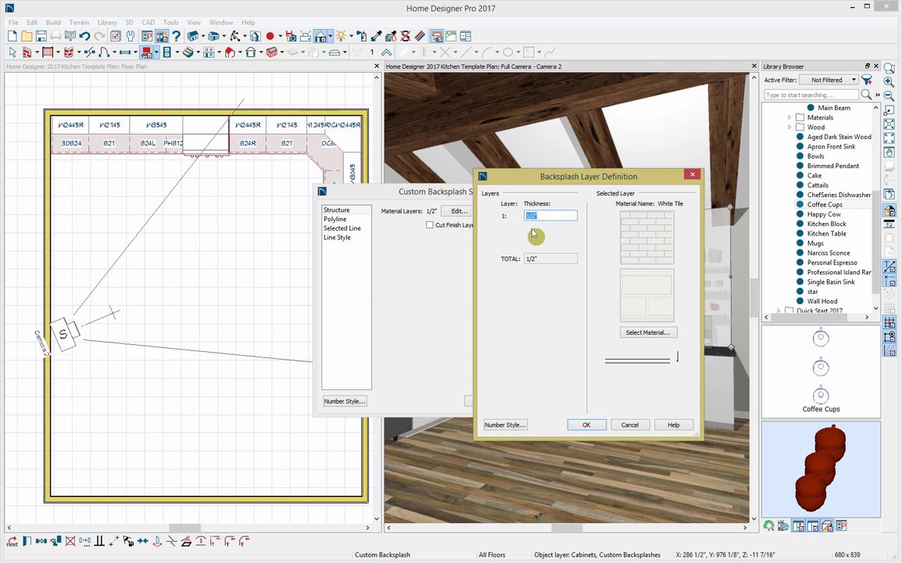
click(638, 335)
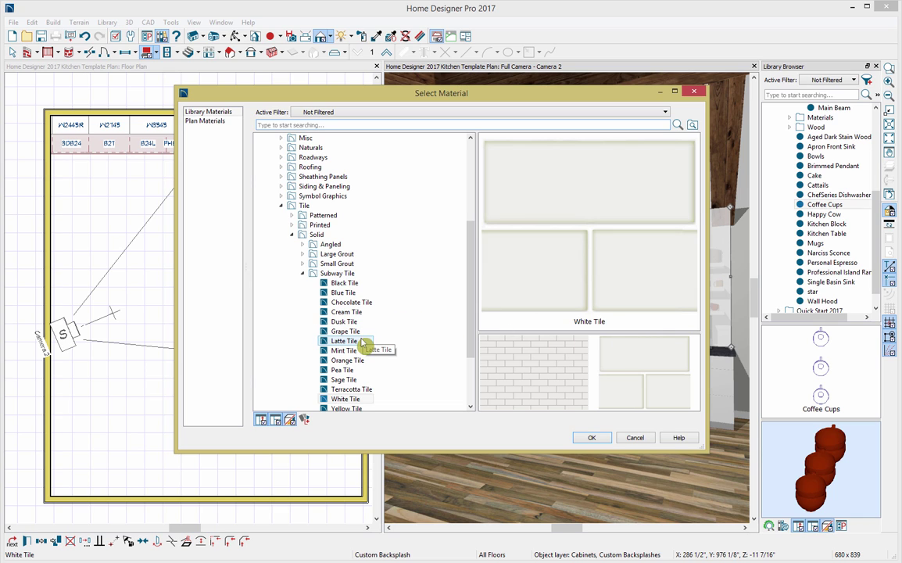
drag(470, 298, 471, 312)
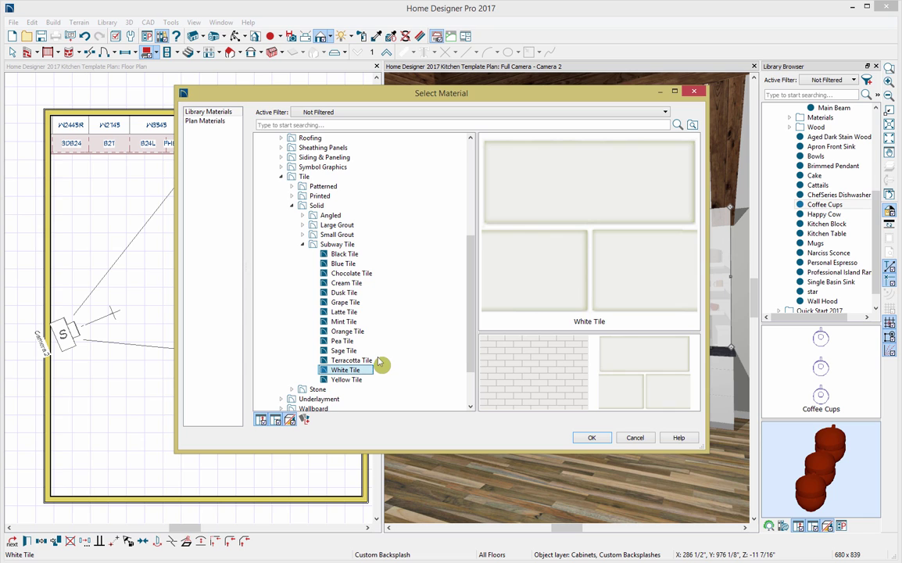
click(344, 292)
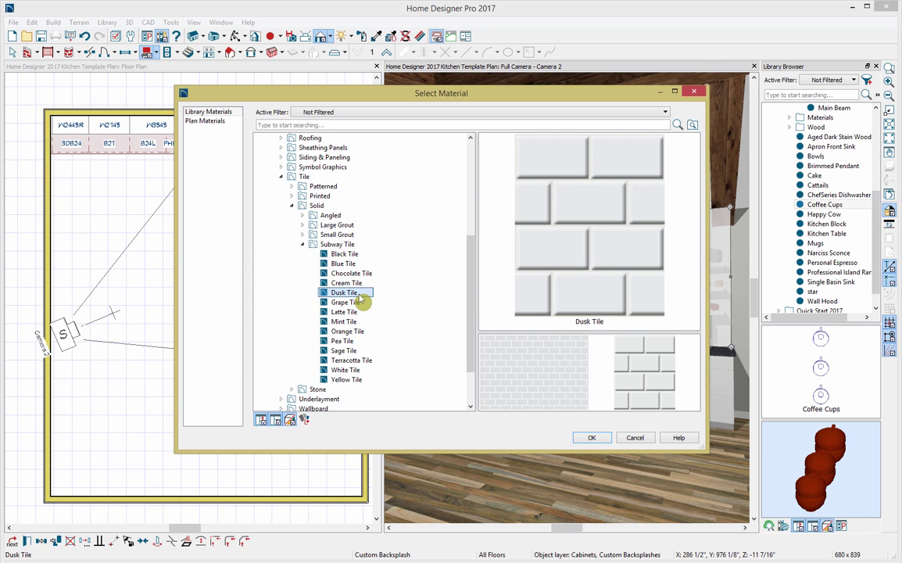
click(591, 436)
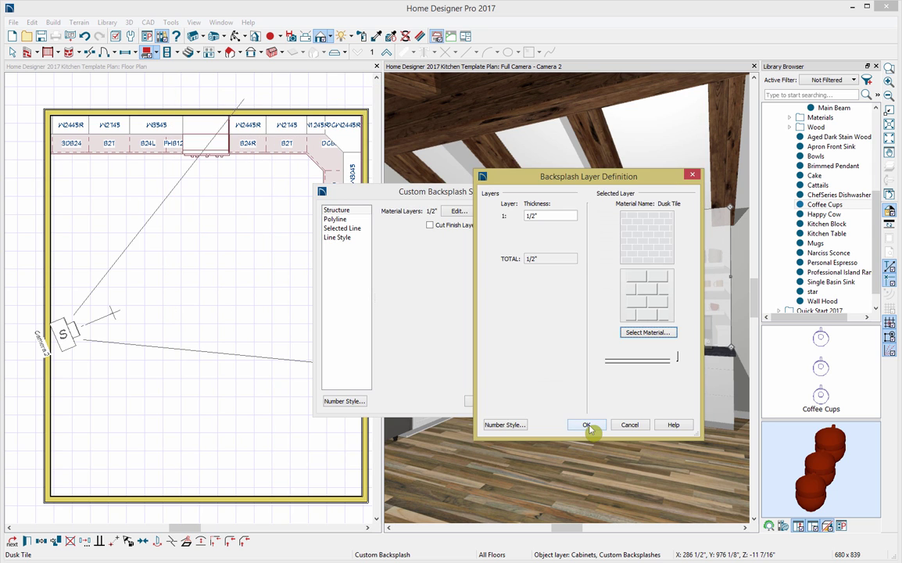
click(592, 426)
click(484, 400)
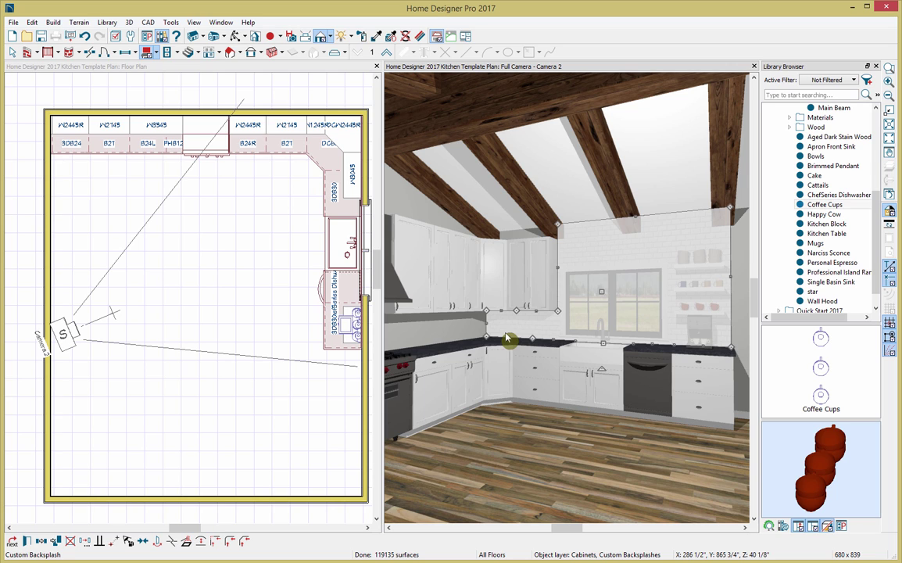
key(Escape)
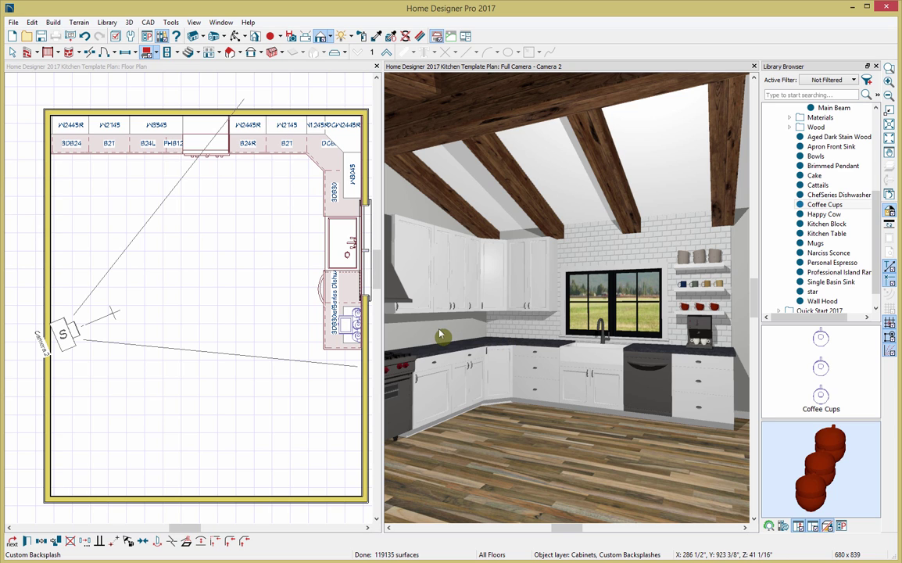
Create a custom backsplash along the range wall and paint it with the Dusk Tile picked up from the window wall's backsplash.
click(435, 323)
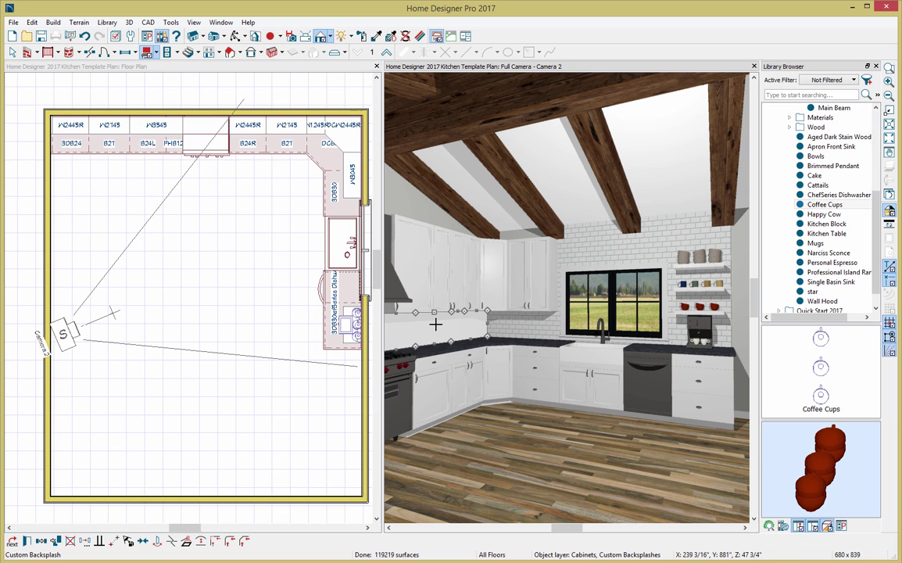
click(236, 36)
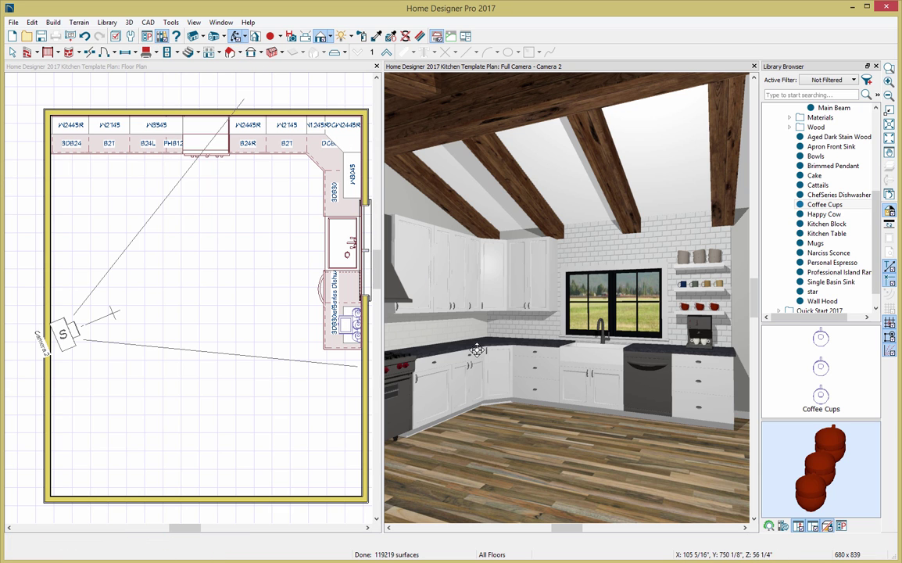
drag(477, 349, 459, 352)
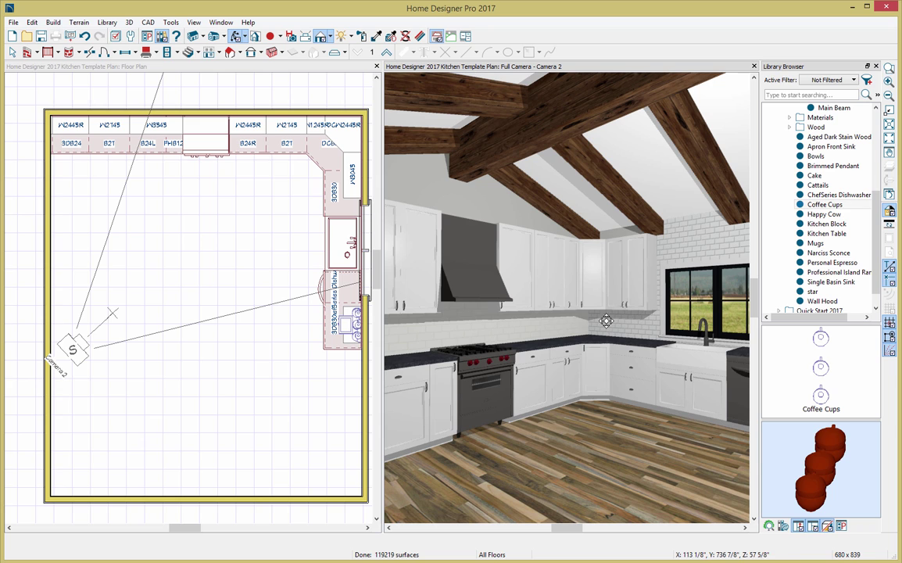
click(379, 39)
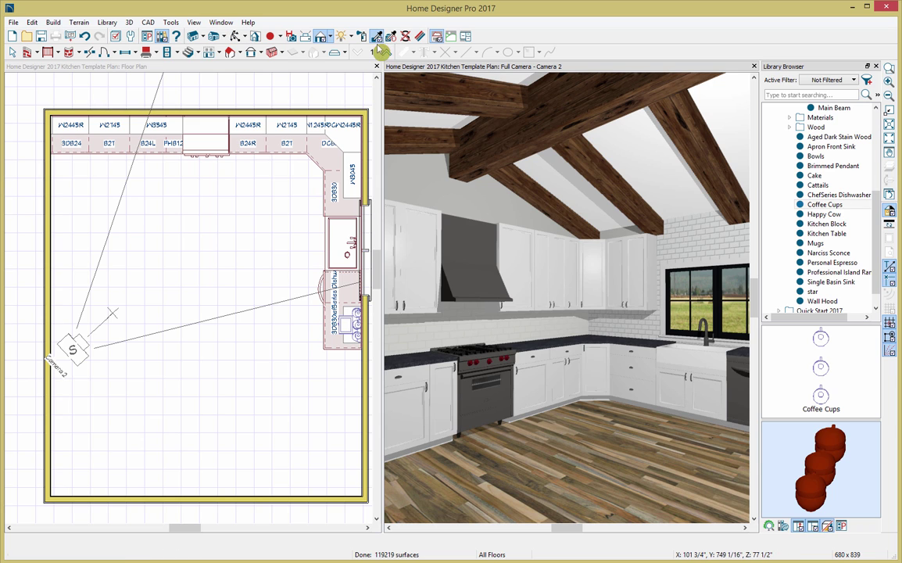
click(622, 319)
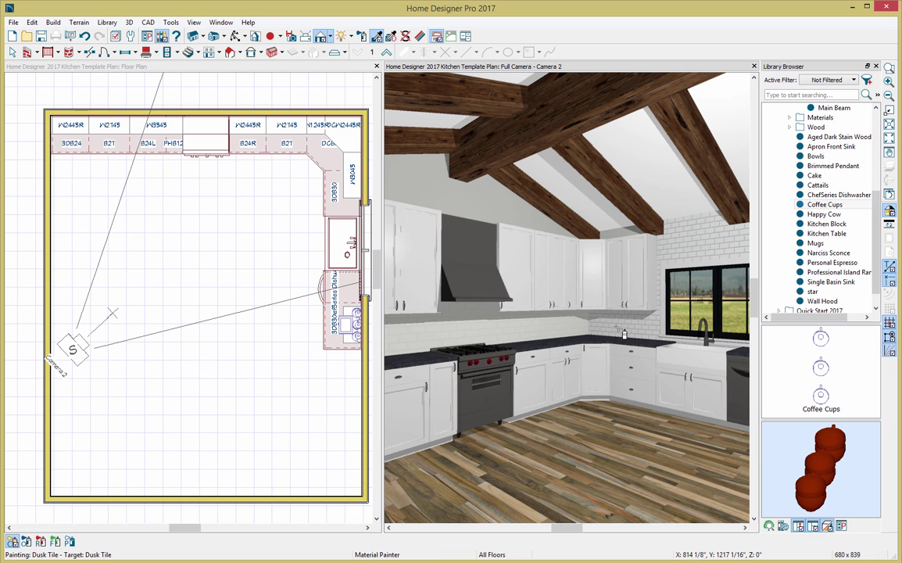
click(560, 328)
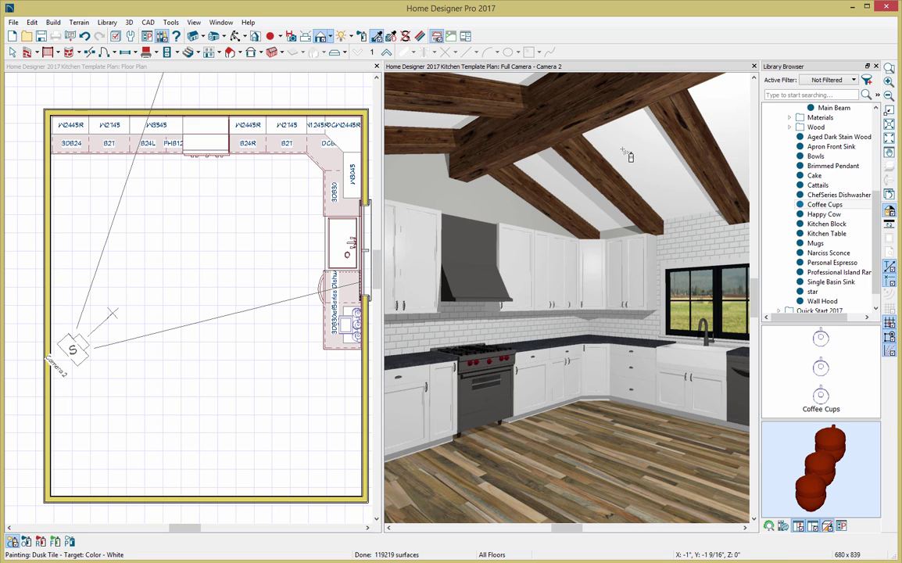
Paint the ceiling with the White Tongue & Groove material from the Kitchen 2017 materials in the User Catalog.
click(375, 38)
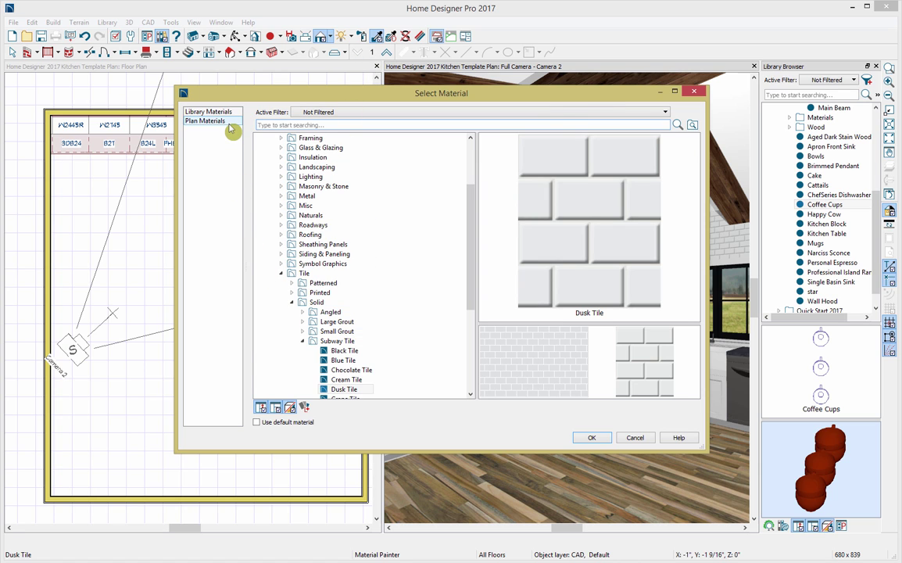
click(205, 121)
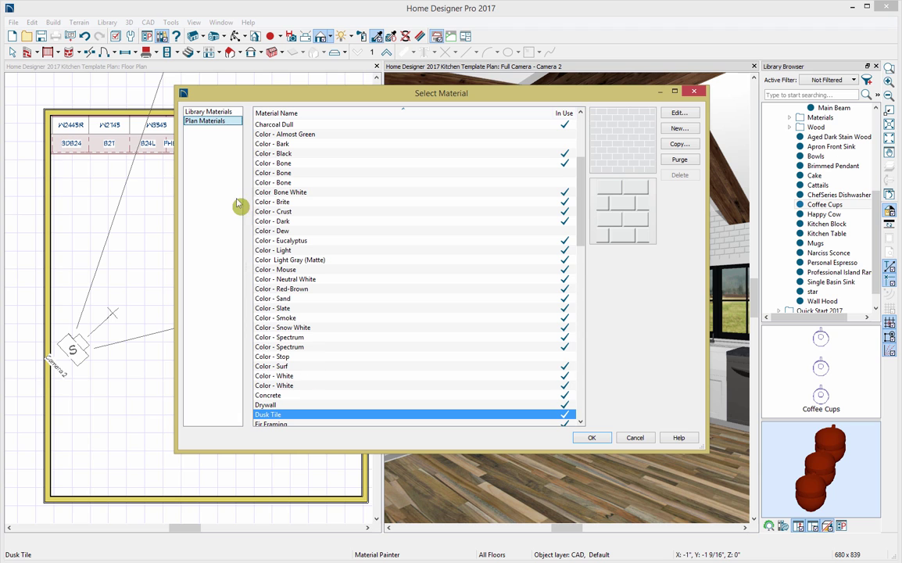
click(226, 114)
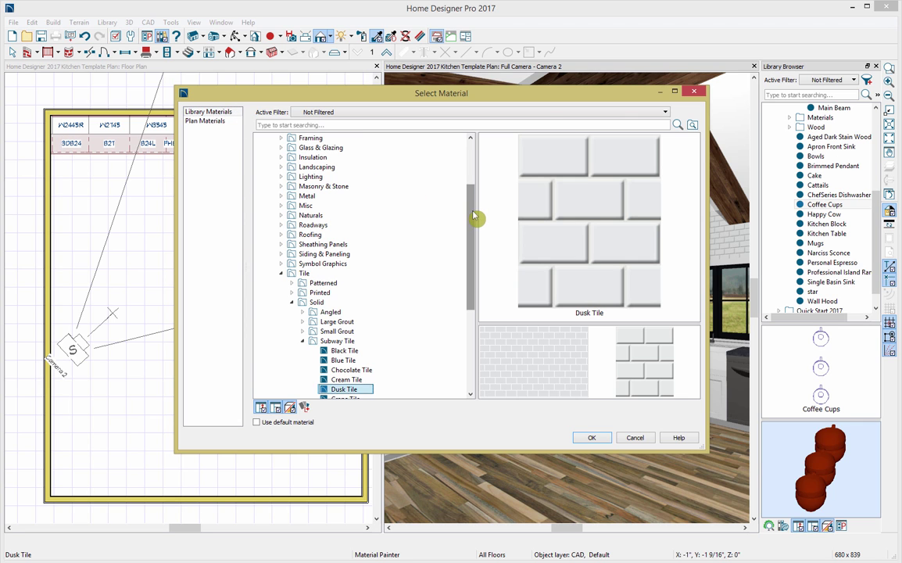
drag(468, 205, 468, 306)
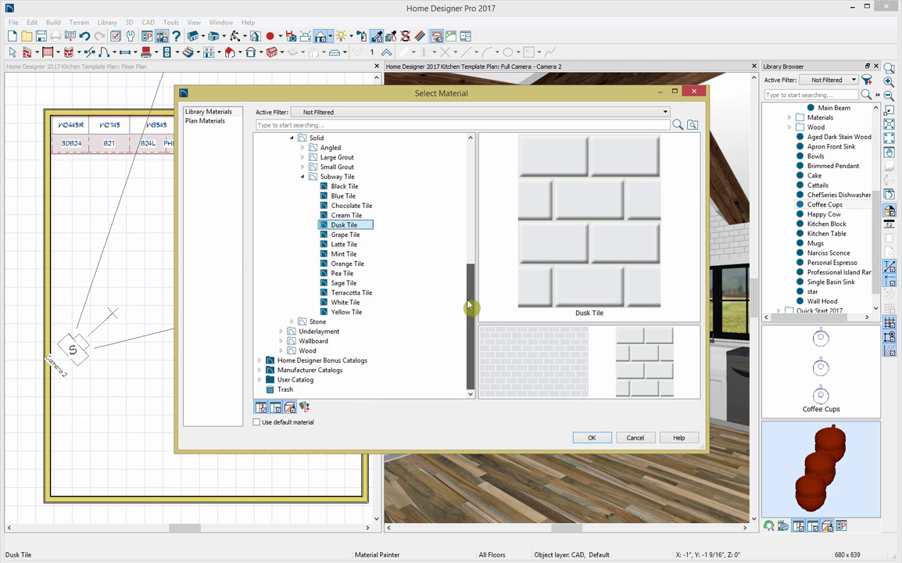
click(259, 379)
scroll(270, 368, down, 1)
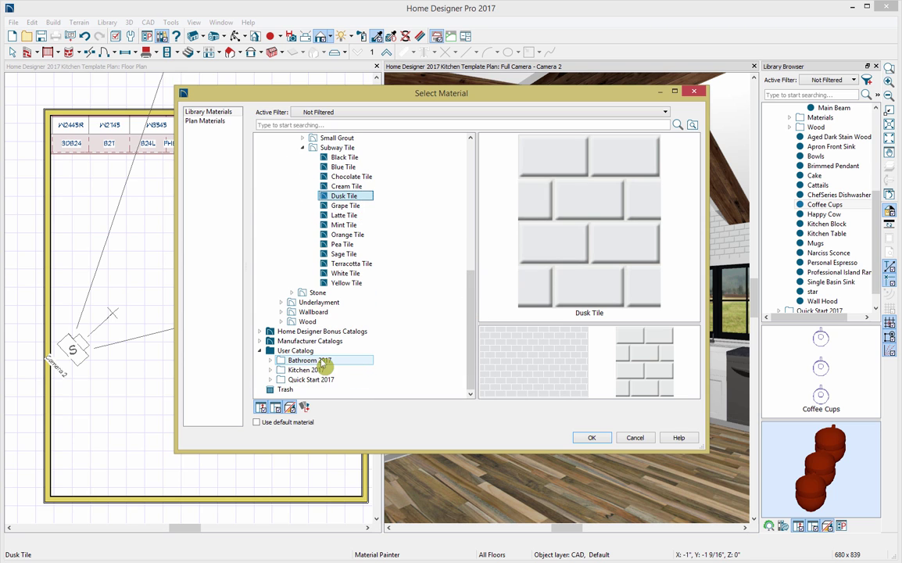
click(269, 369)
scroll(337, 363, down, 1)
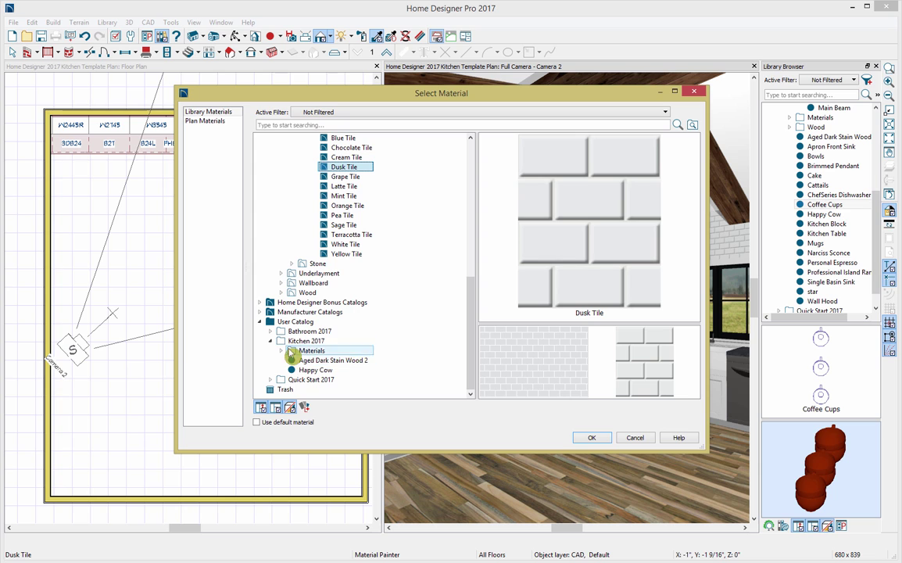
click(281, 351)
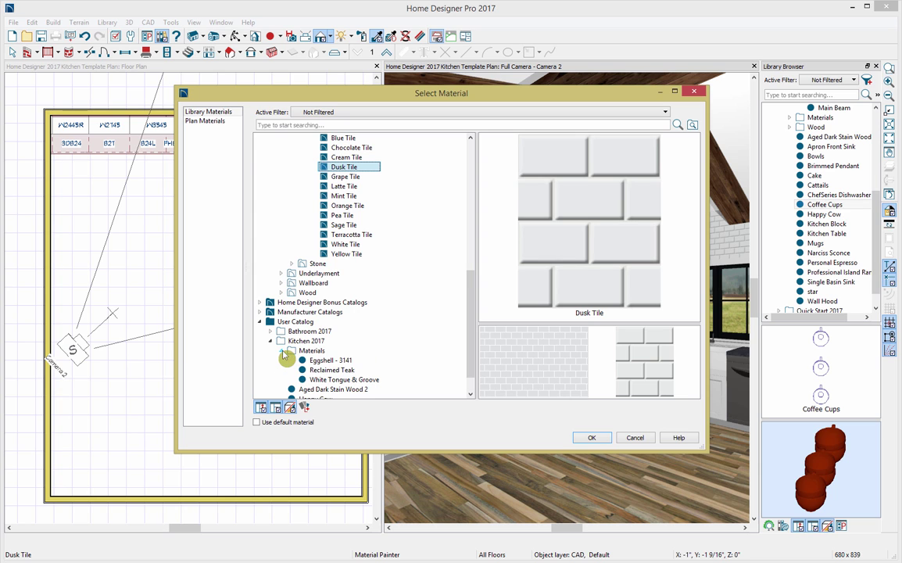
click(372, 381)
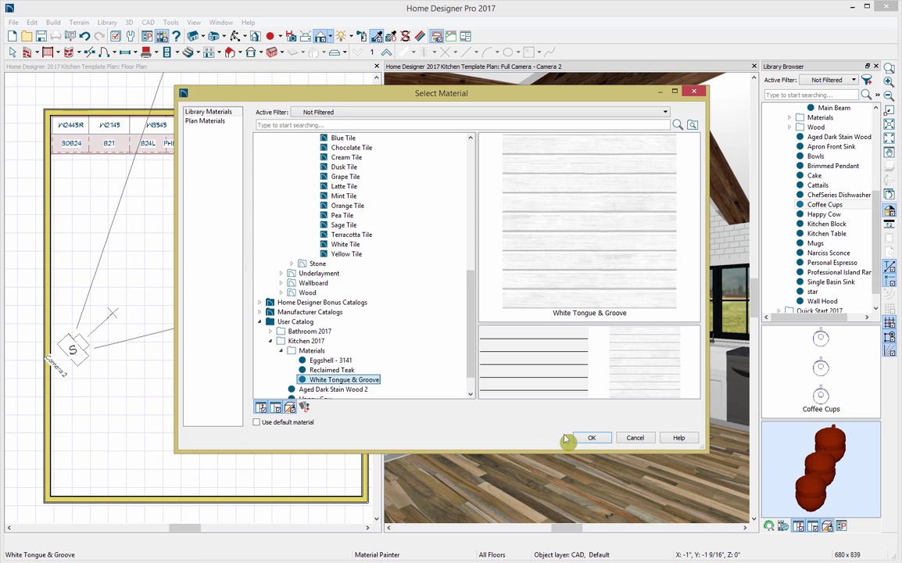
click(592, 438)
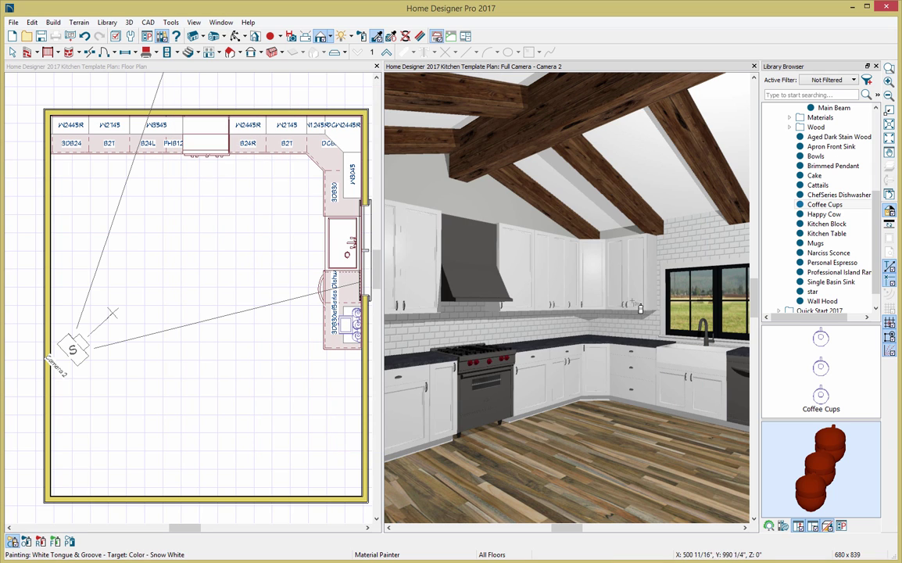
click(640, 166)
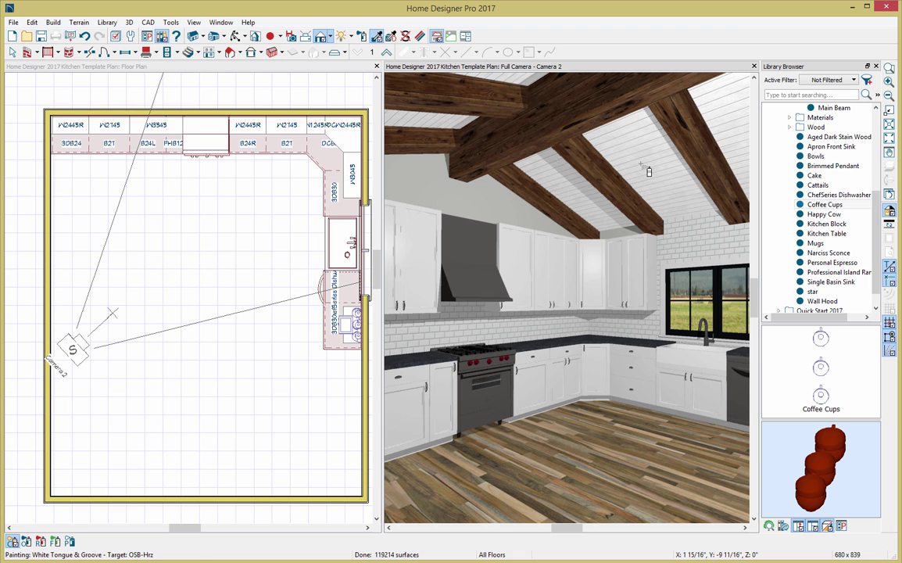
Pick up the wood material from a ceiling beam and paint all three wall shelves beside the window with it.
click(236, 36)
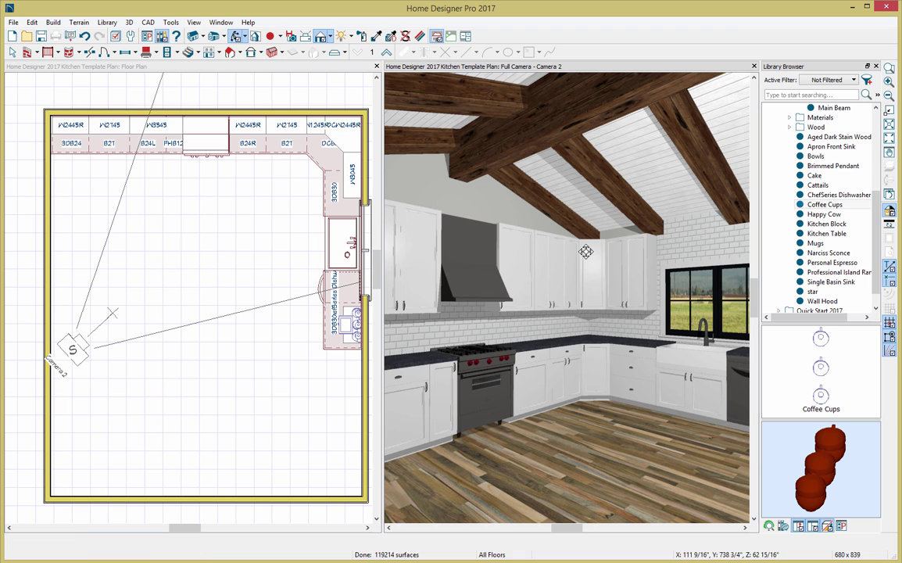
drag(605, 251, 625, 250)
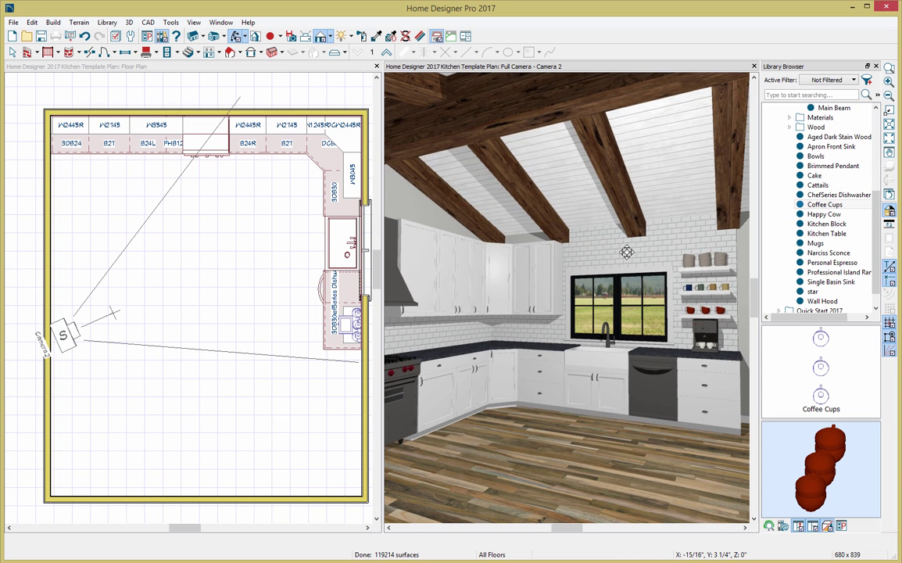
click(377, 36)
click(637, 196)
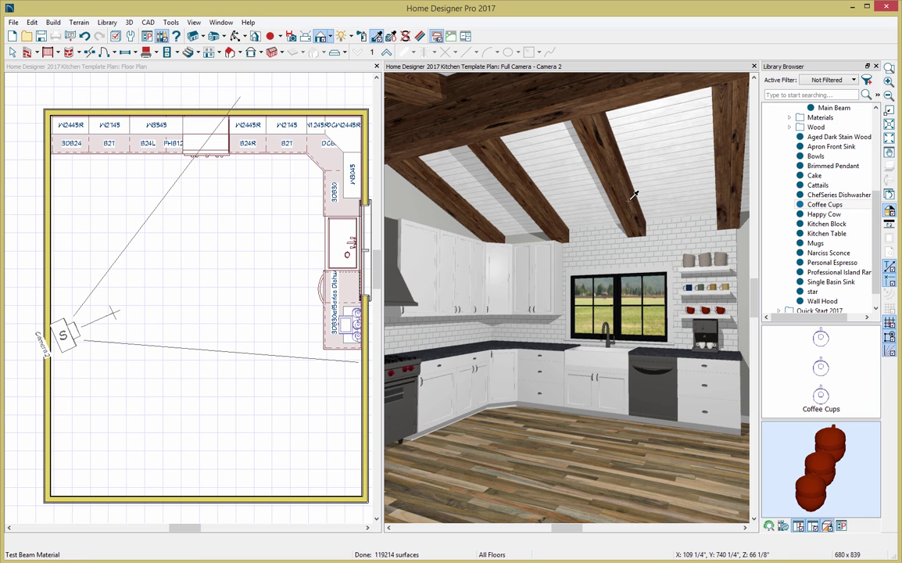
click(707, 272)
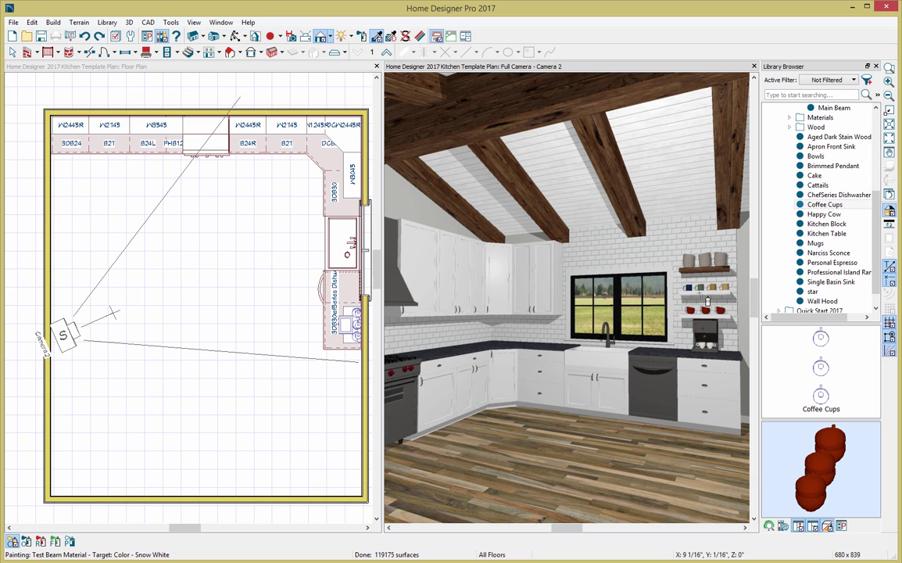
click(706, 298)
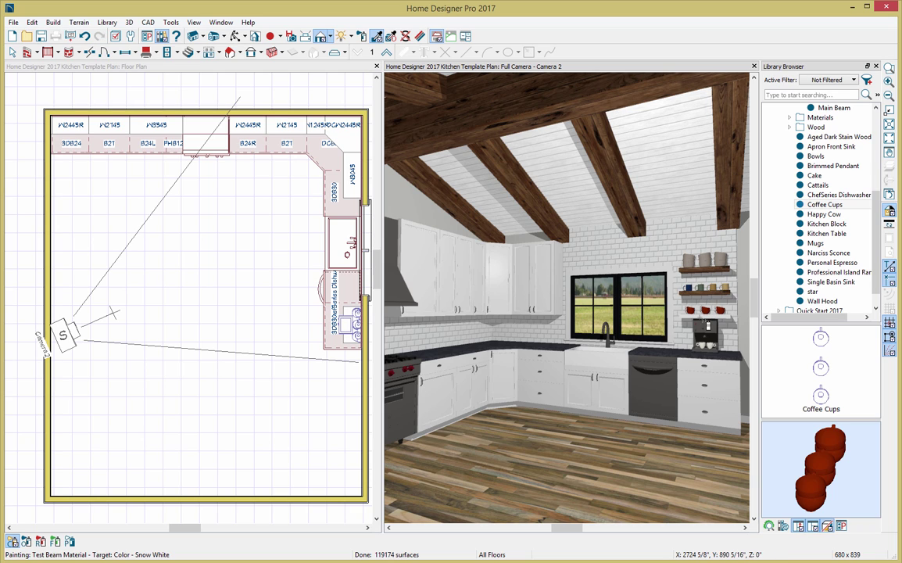
click(707, 316)
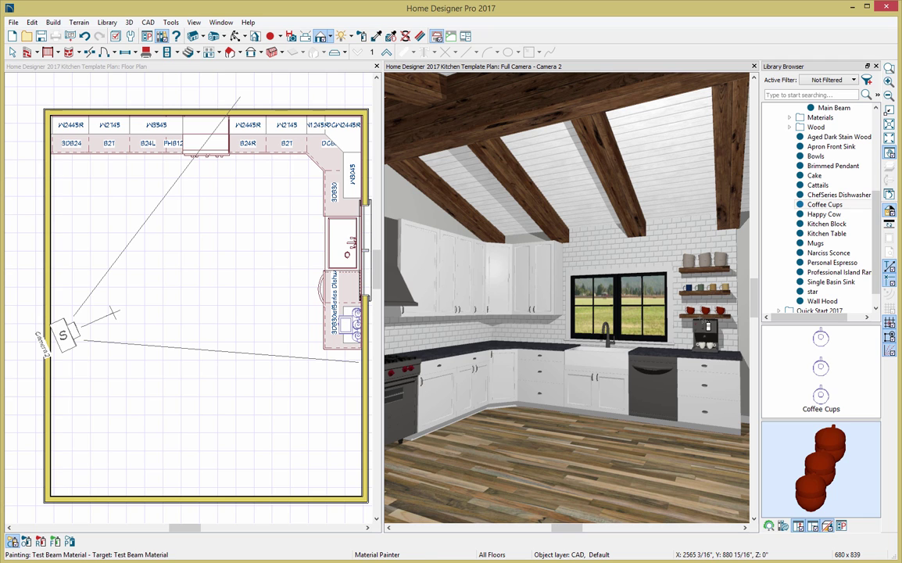
Draw a rectangular custom backsplash on the bare gray wall beyond the shelves, sized as a picture canvas.
middle_click(706, 316)
mouse_move(708, 326)
middle_down()
mouse_move(492, 310)
mouse_move(403, 254)
mouse_move(302, 265)
mouse_move(284, 287)
mouse_move(2, 292)
middle_up()
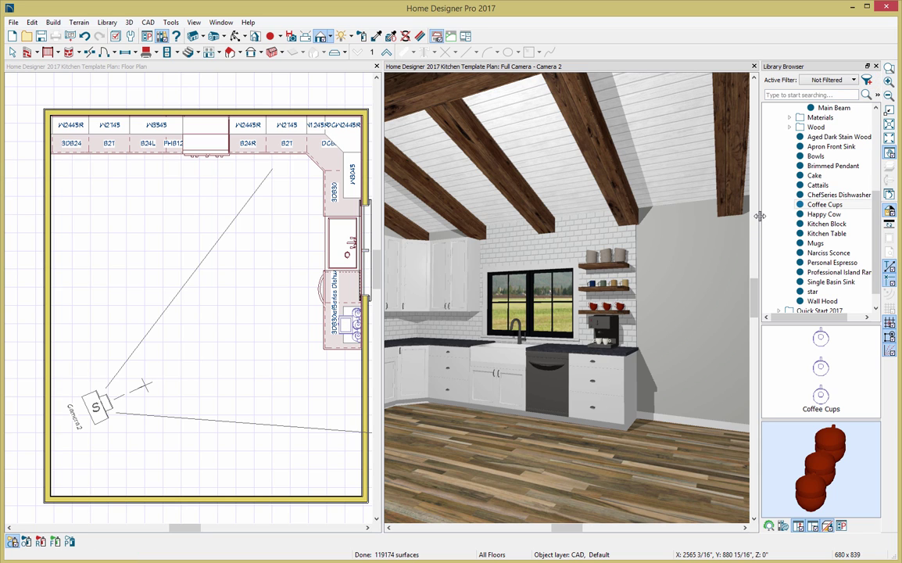
drag(759, 216, 830, 216)
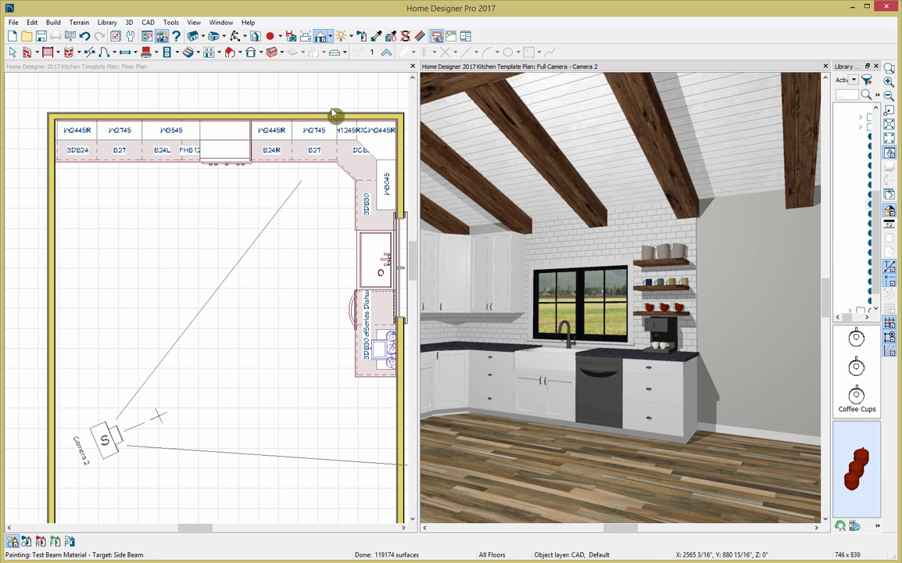
click(233, 38)
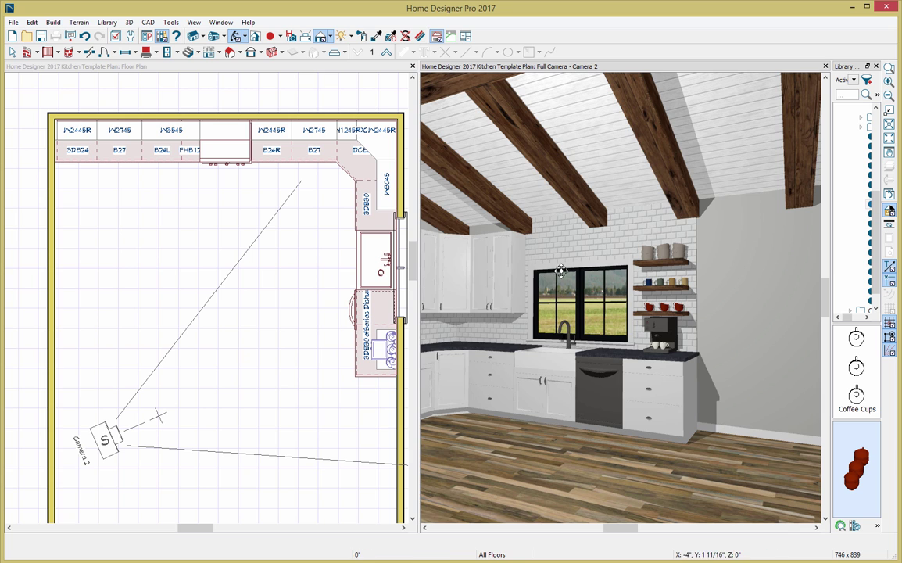
drag(575, 270, 582, 271)
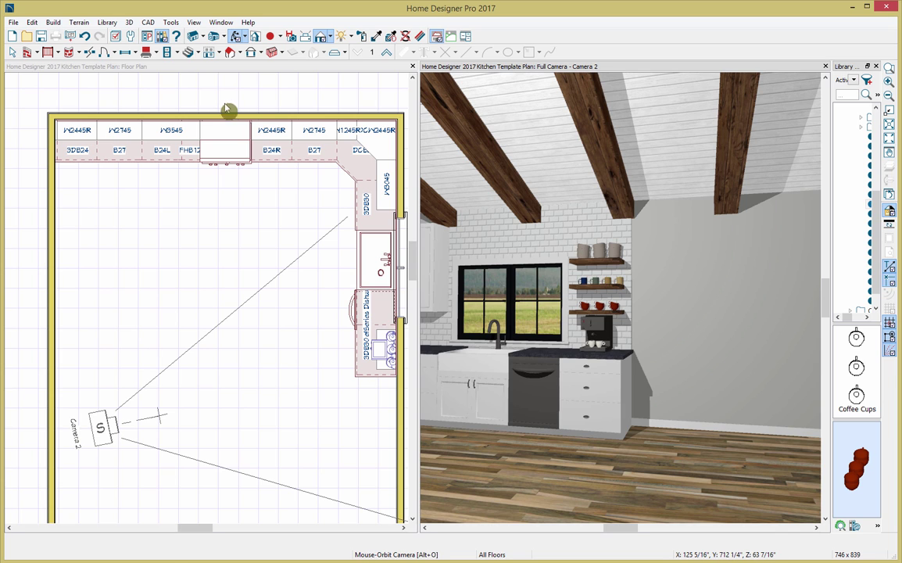
click(146, 52)
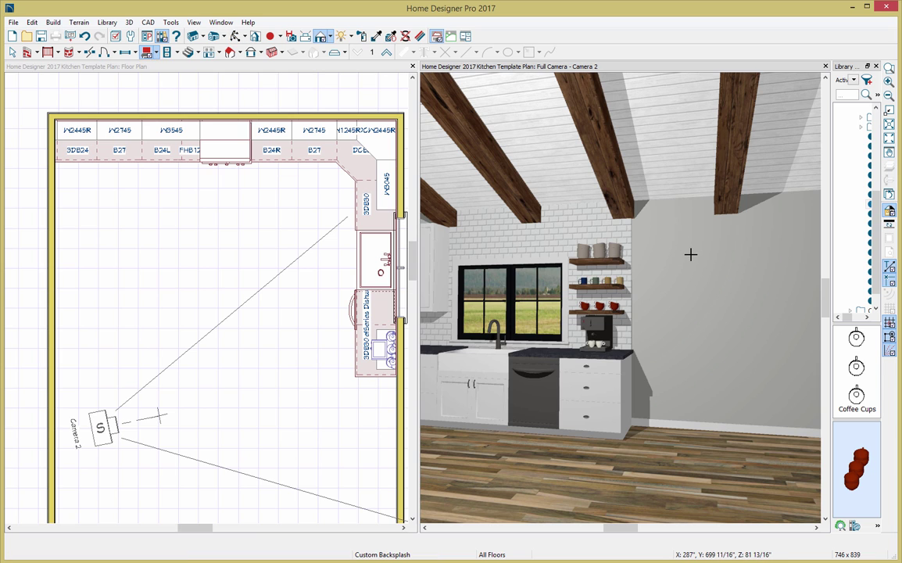
drag(690, 252, 805, 341)
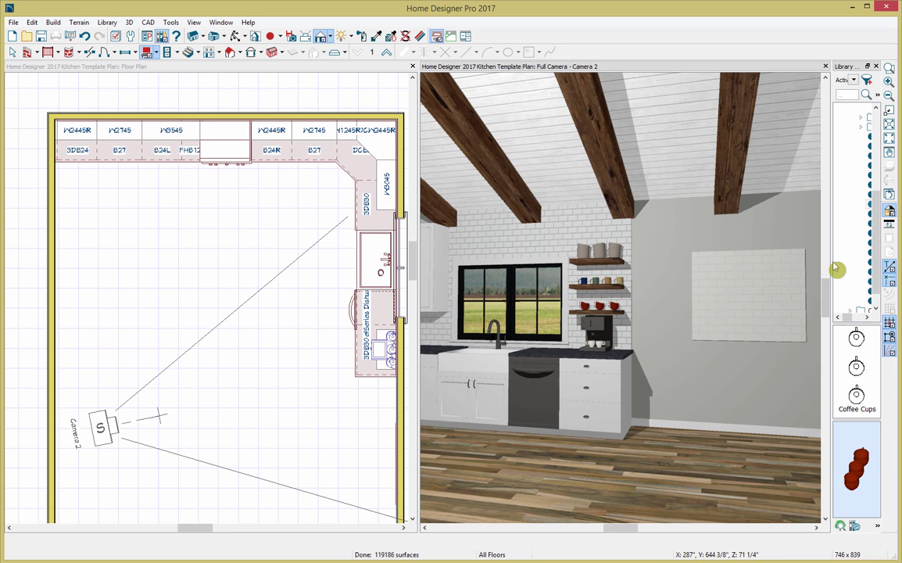
Paint the rectangular backsplash on the gray wall with the Happy Cow image from the library.
drag(830, 264, 807, 269)
click(862, 213)
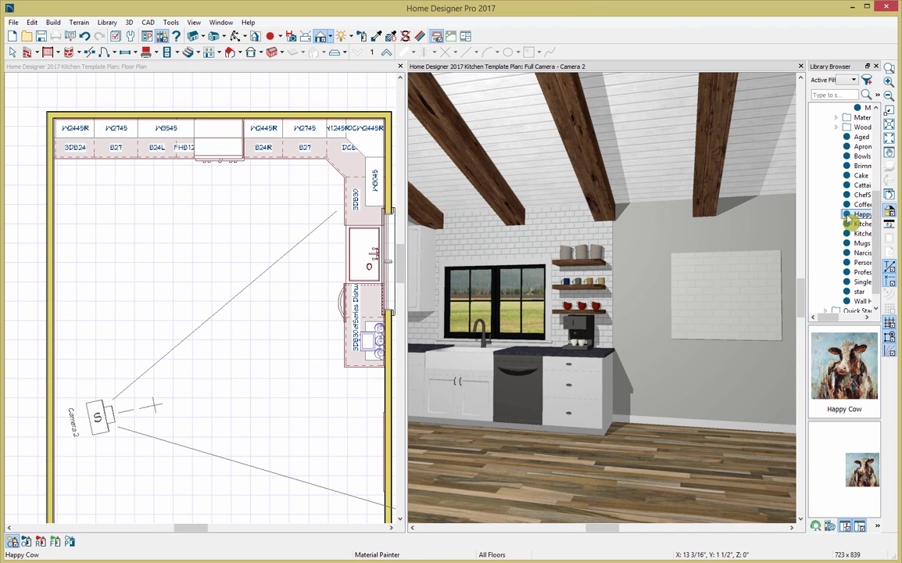
click(730, 301)
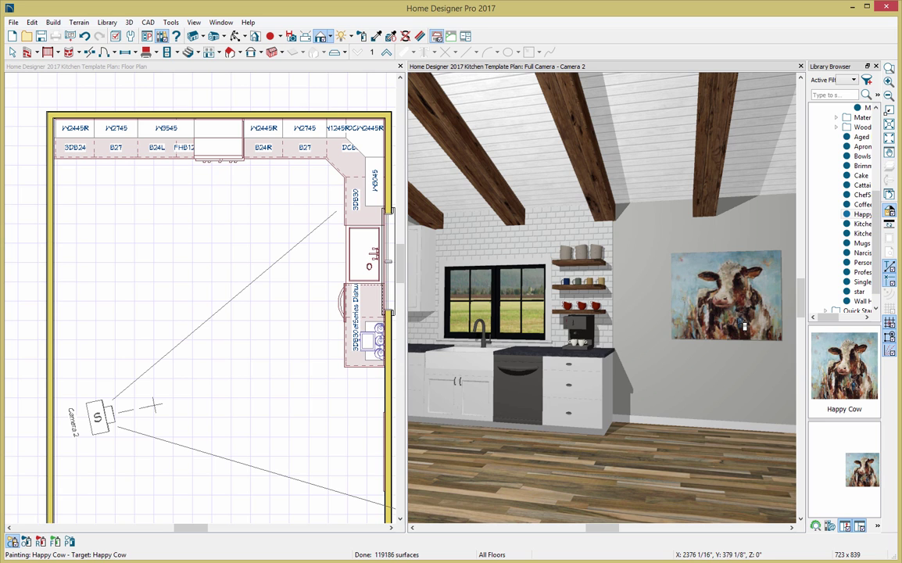
Set the material layer thickness of the Happy Cow backsplash to 2 inches.
key(space)
double_click(737, 320)
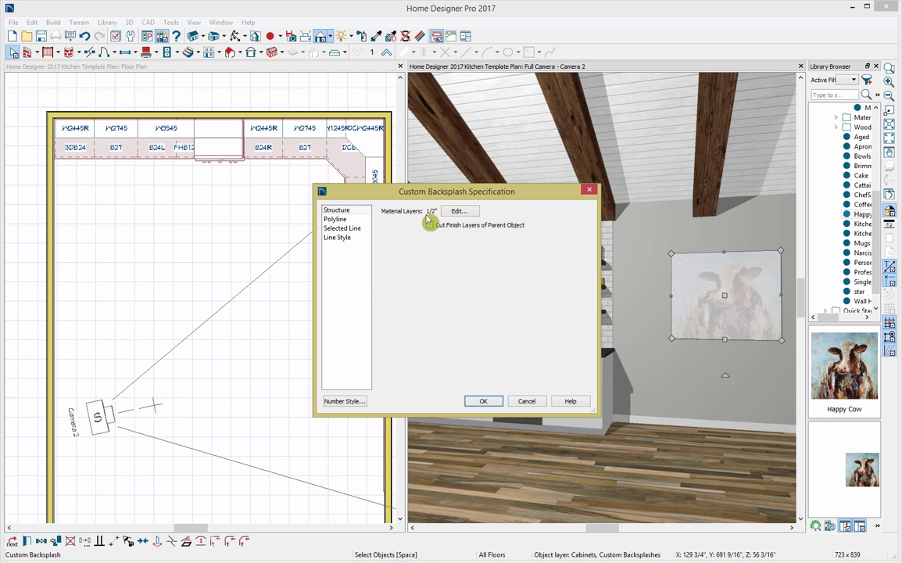
click(456, 212)
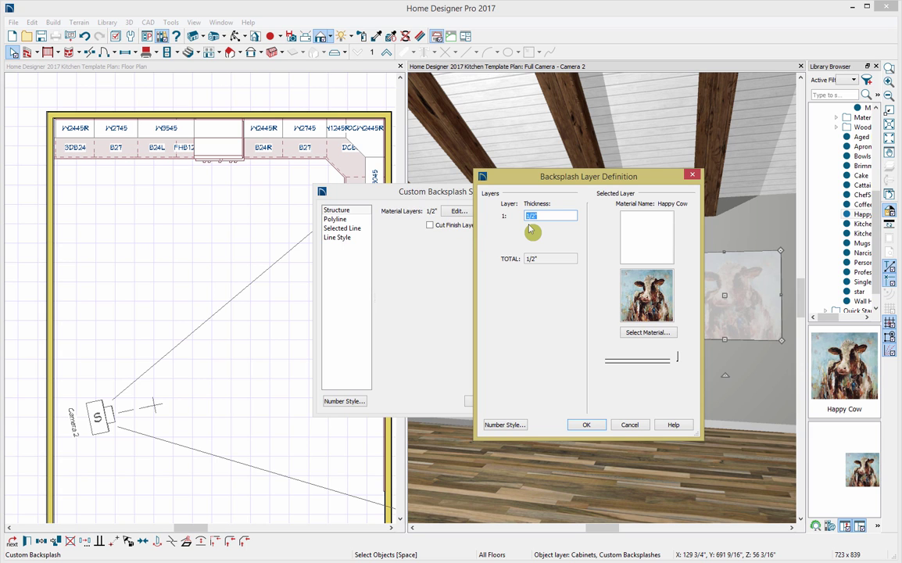
text(2)
click(586, 424)
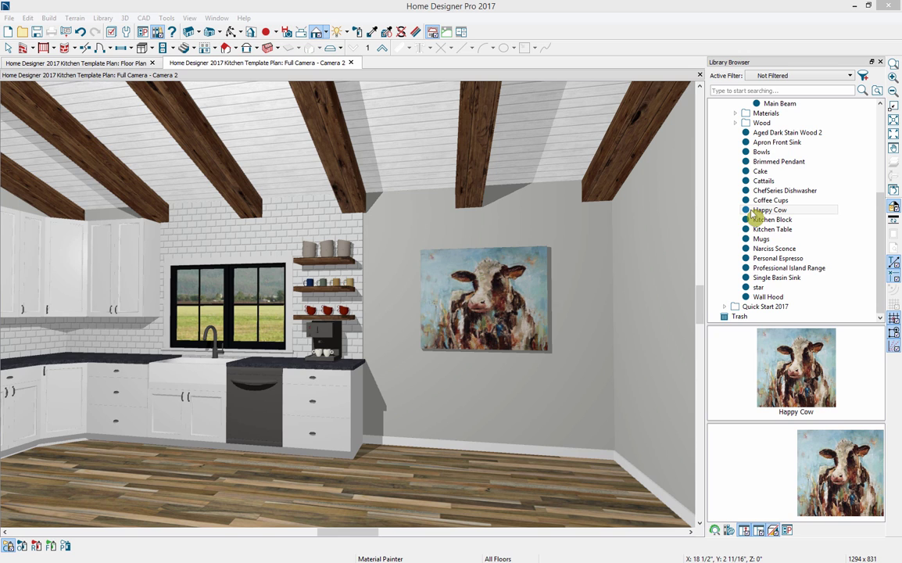
Place the Kitchen Table from the library on the floor in front of the cow picture and select it in plan and camera views.
click(756, 228)
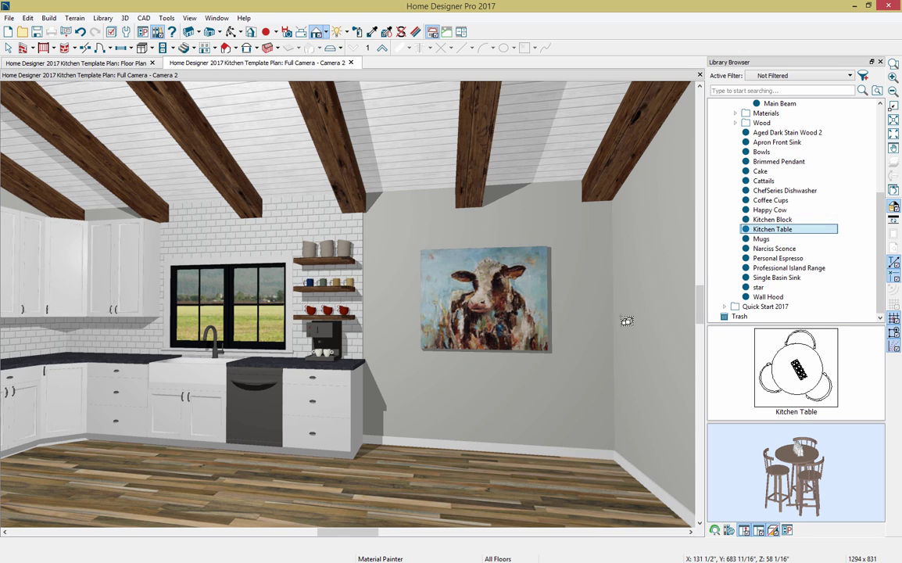
click(479, 496)
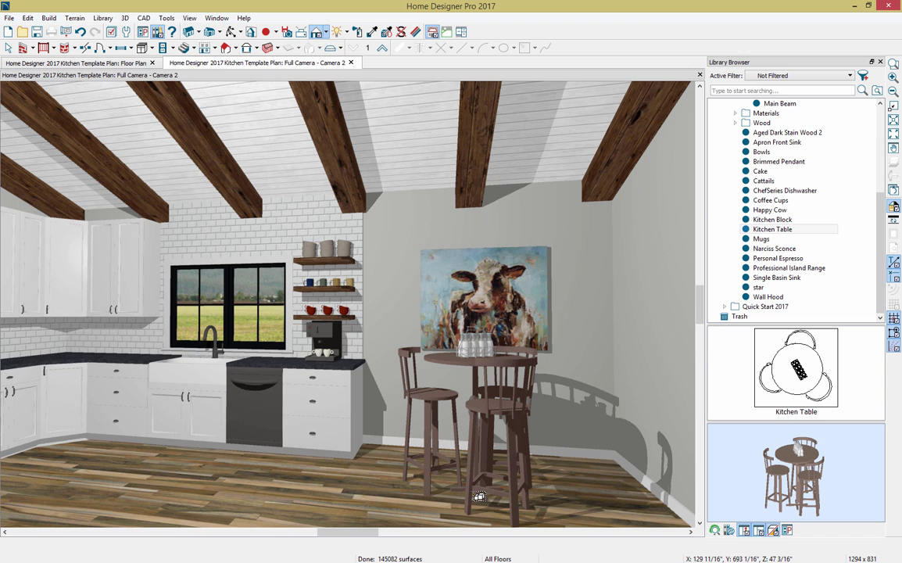
key(shift+t)
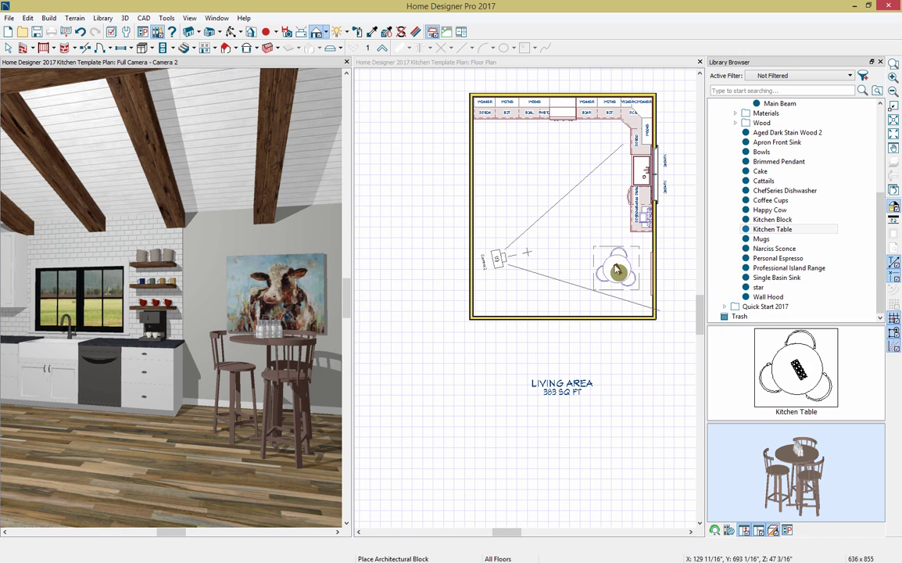
click(617, 271)
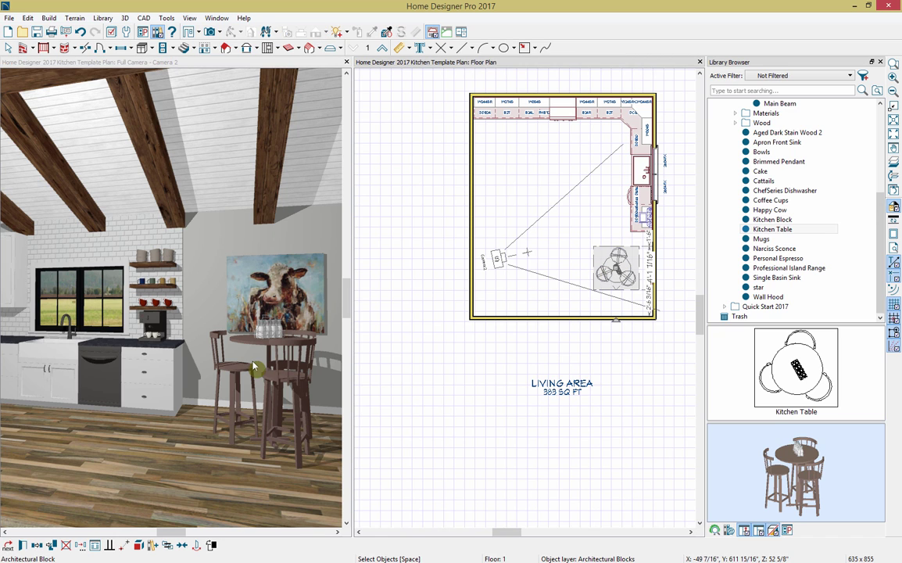
click(254, 366)
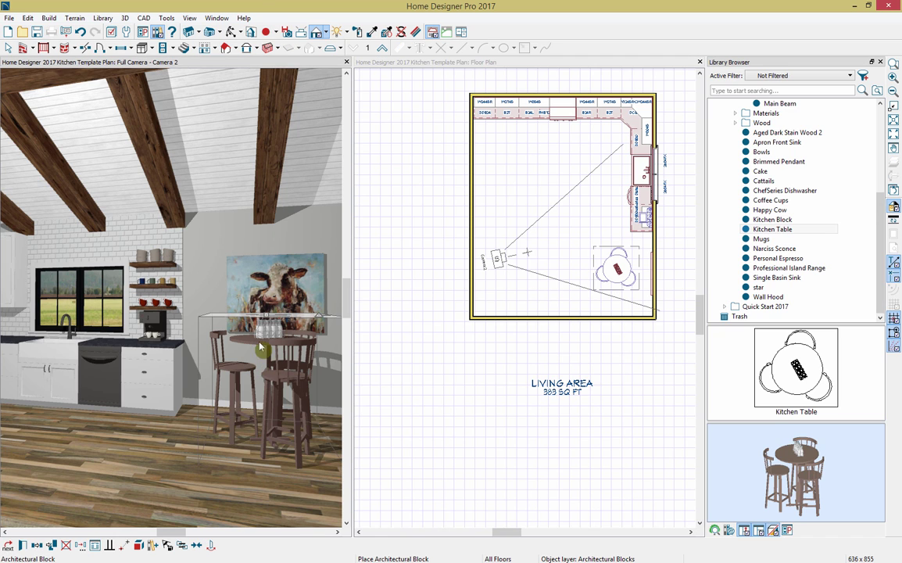
Place a base cabinet on the open floor in the middle of the kitchen.
click(230, 33)
drag(150, 371, 133, 422)
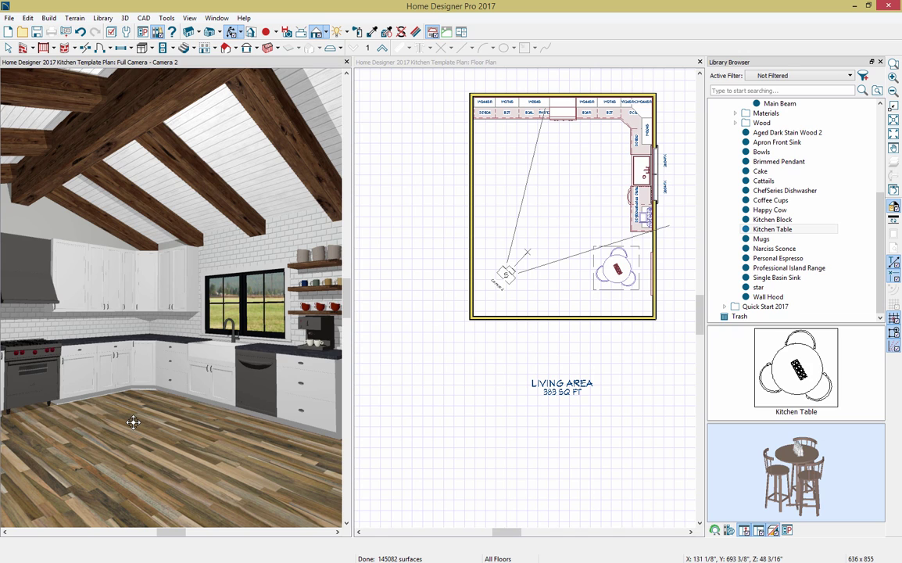
click(151, 48)
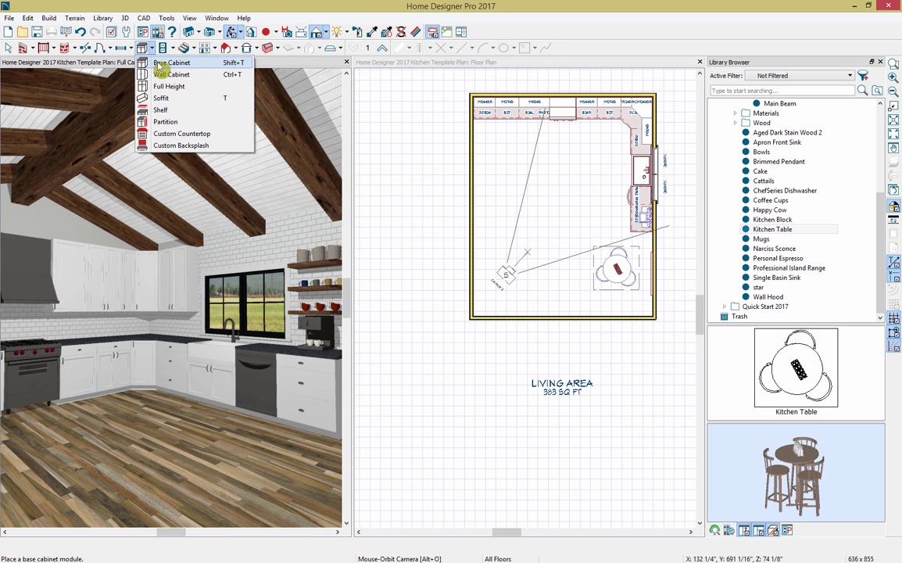
click(160, 64)
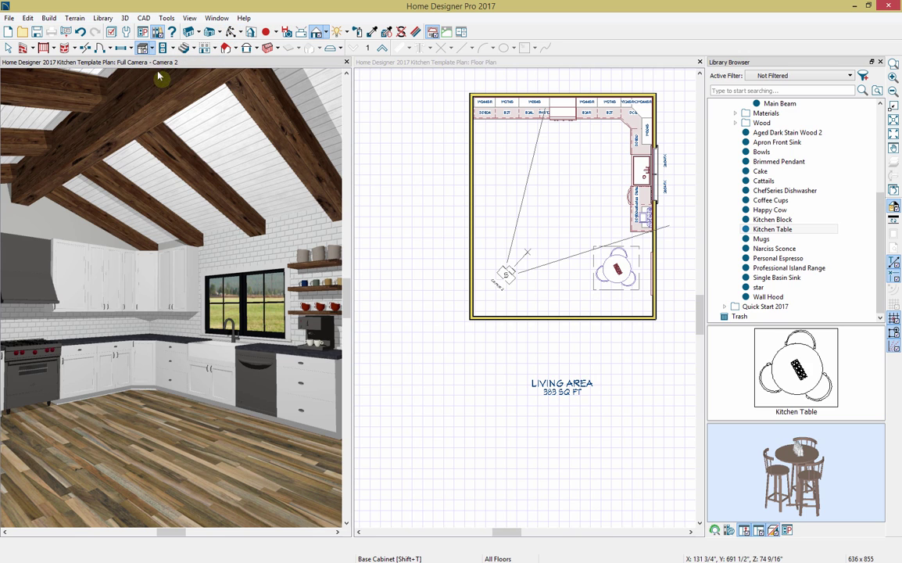
click(142, 442)
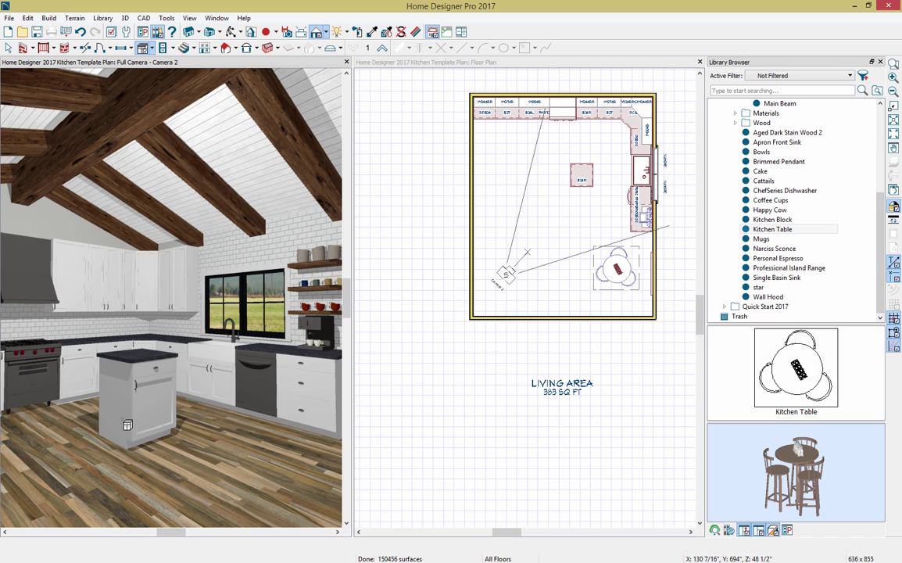
Rotate the freestanding base cabinet to face the sink wall and place a second base cabinet directly beside it.
click(582, 175)
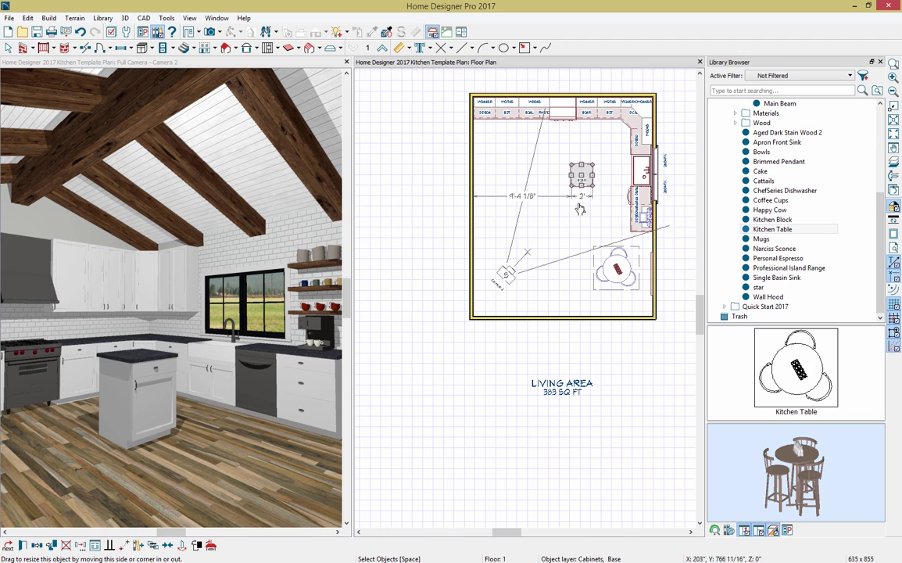
drag(582, 209, 531, 179)
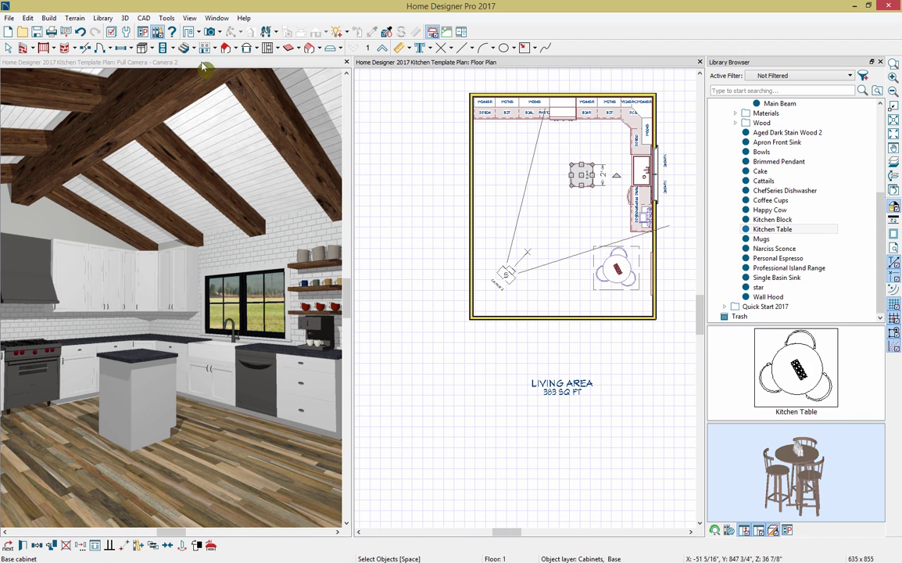
click(143, 49)
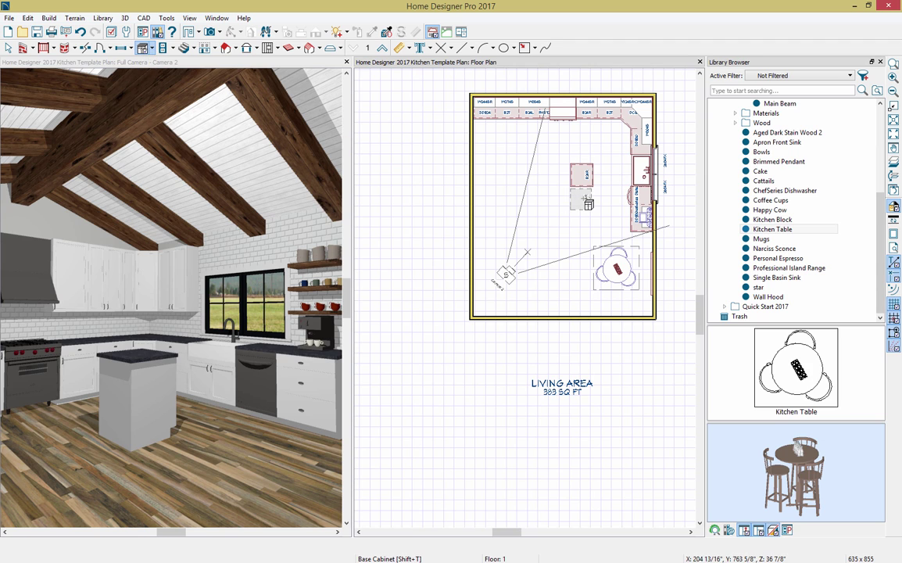
click(585, 202)
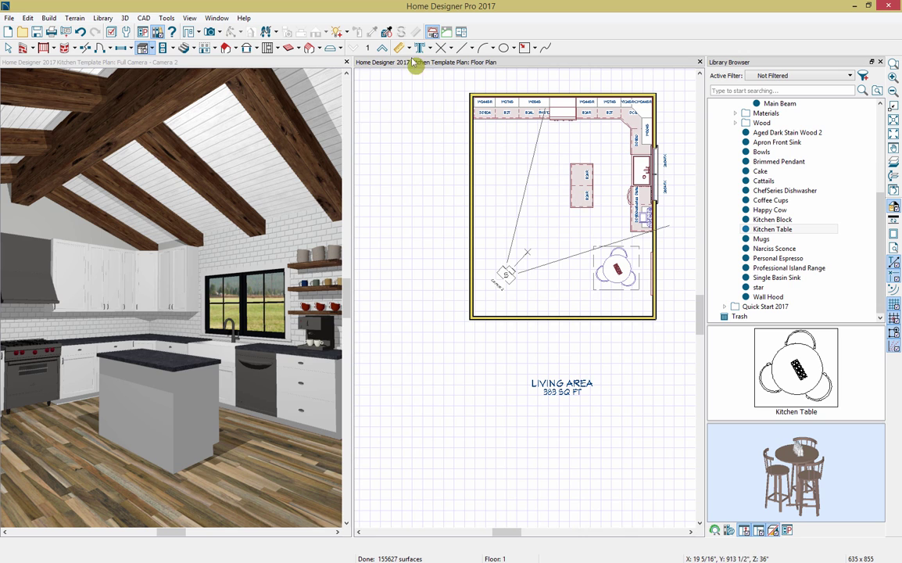
Copy the properties of the drawer base cabinet near the sink onto the second island cabinet and butt it against the first.
click(386, 31)
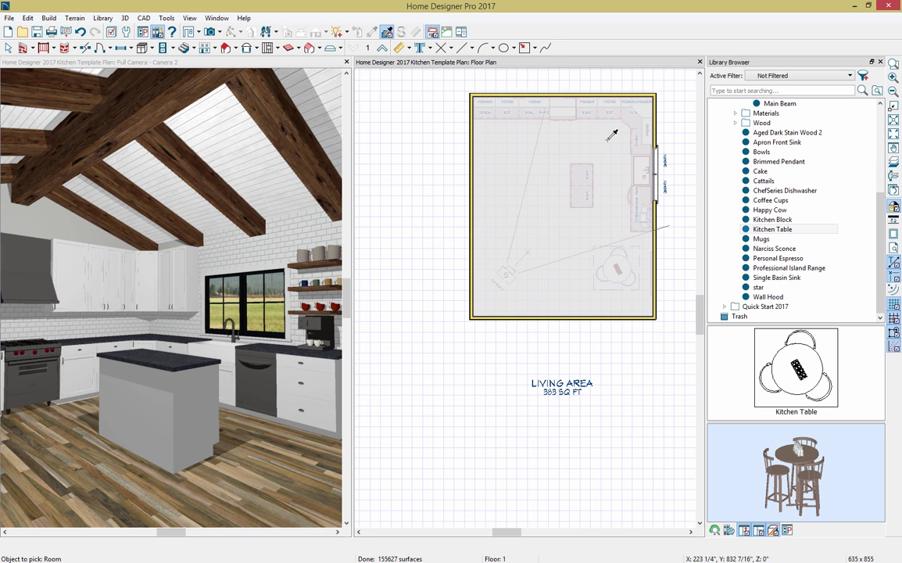
click(594, 194)
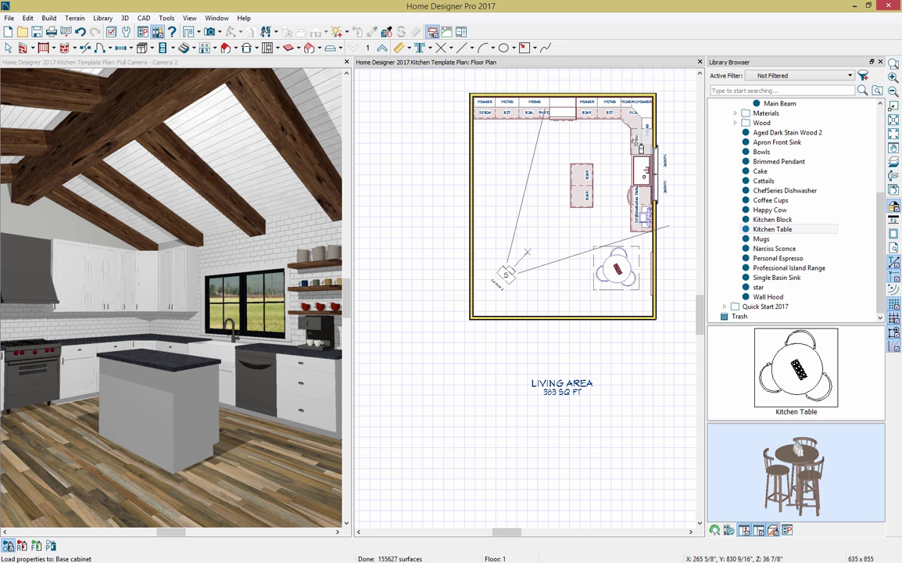
click(594, 210)
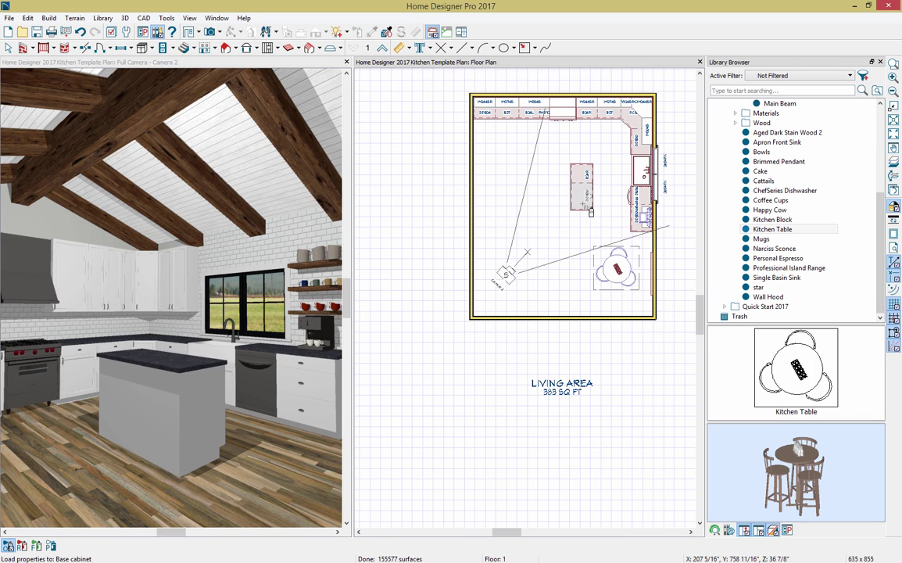
key(space)
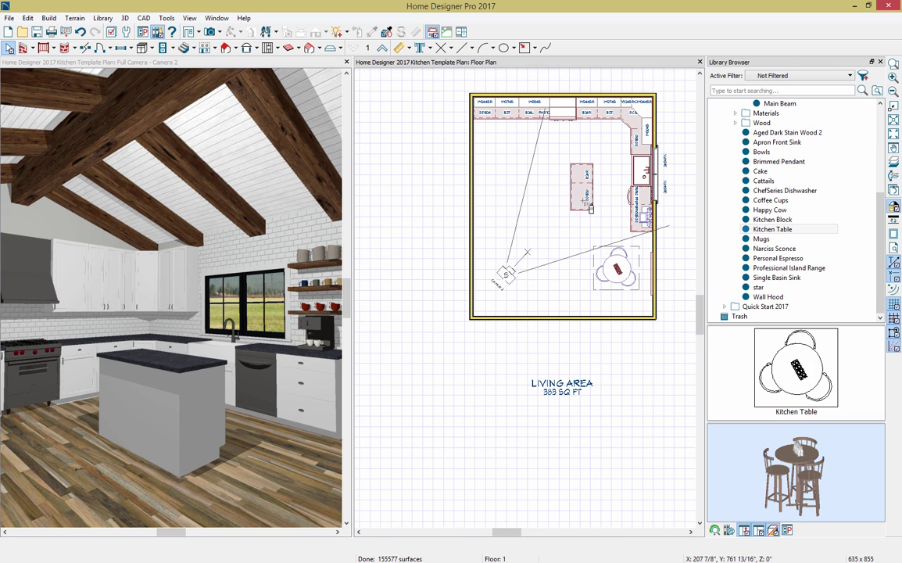
click(581, 195)
drag(580, 197, 581, 199)
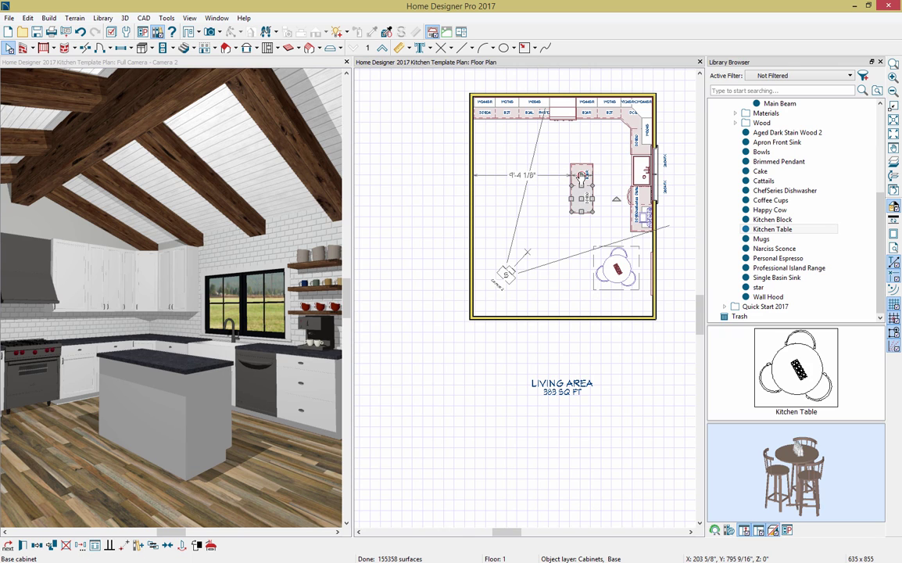
Reflect a copy of the first island cabinet about the drawer cabinet to make a row of three.
click(581, 176)
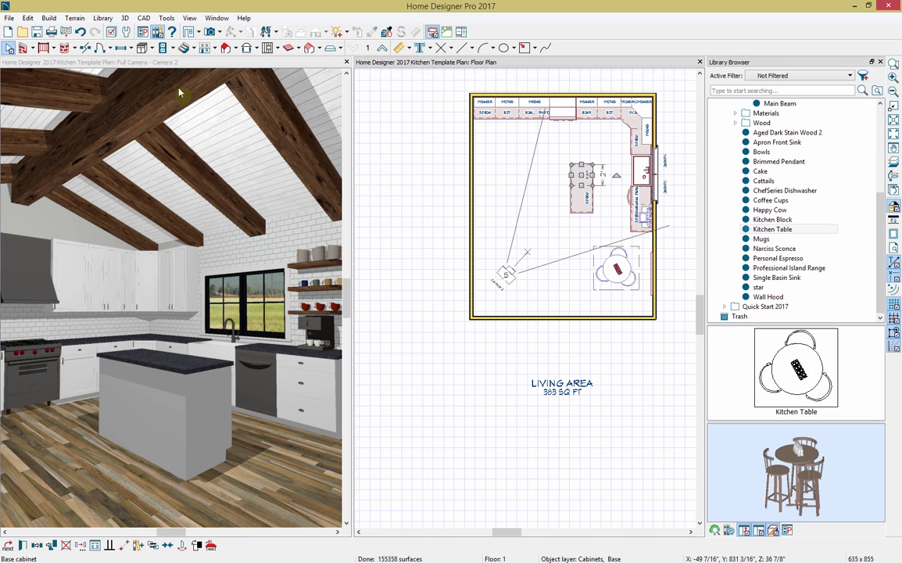
click(37, 545)
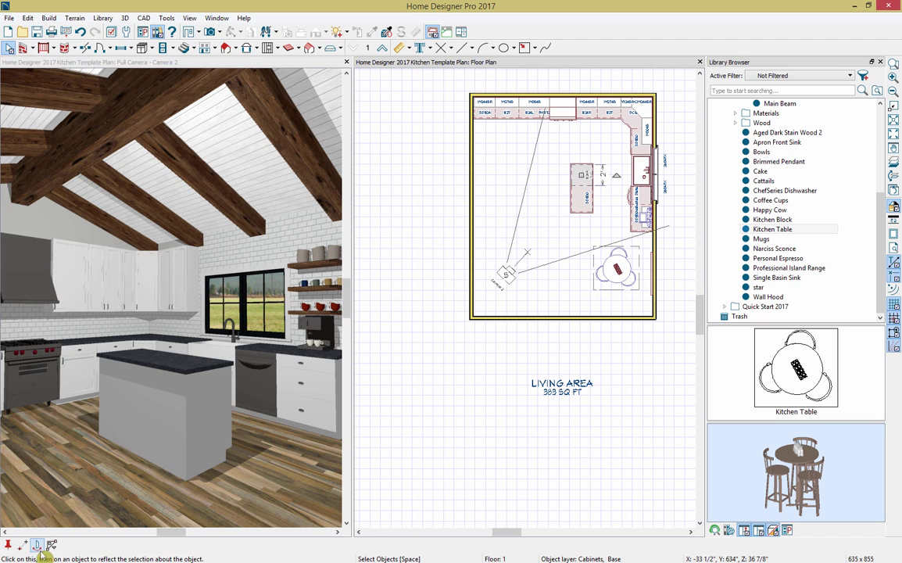
click(582, 206)
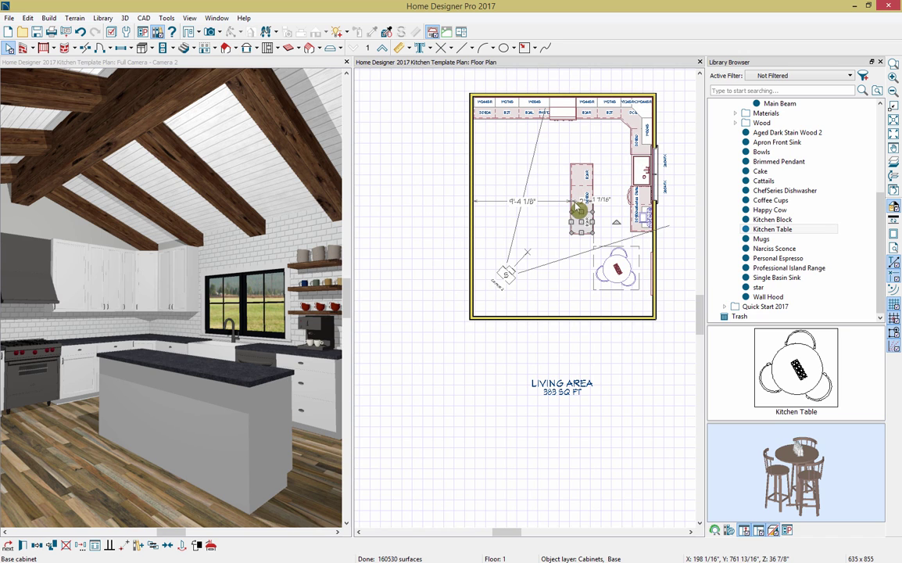
Reflect a copy of all three island cabinets about their back edge to form a double-sided island.
click(597, 162)
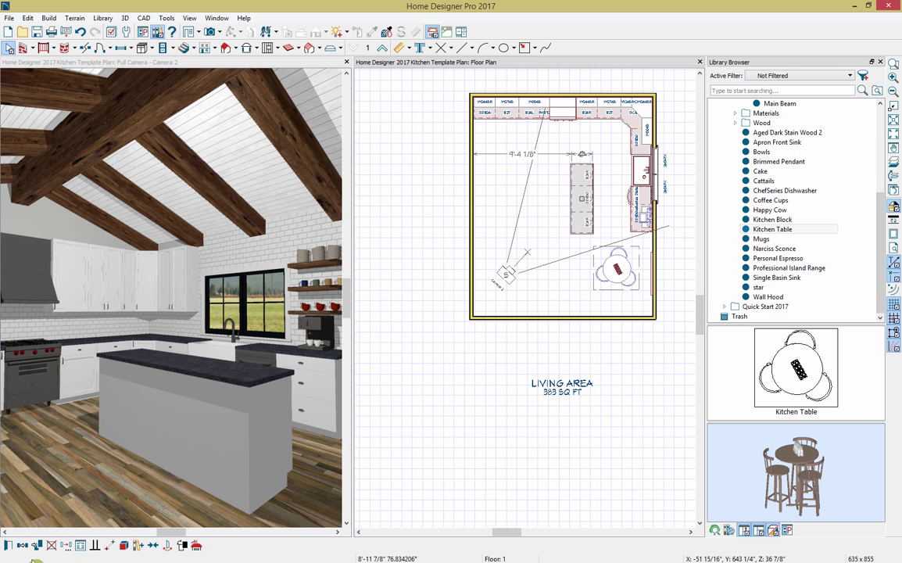
click(36, 544)
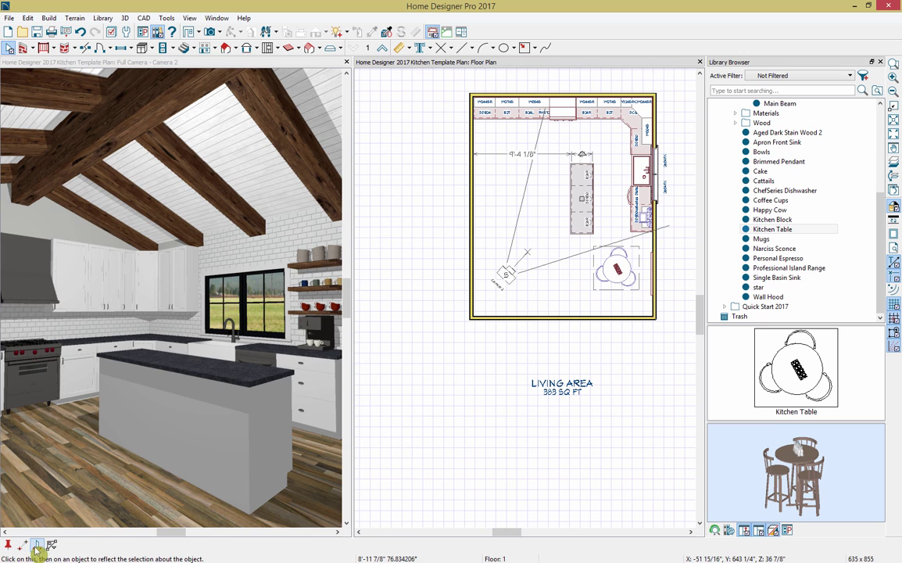
click(36, 547)
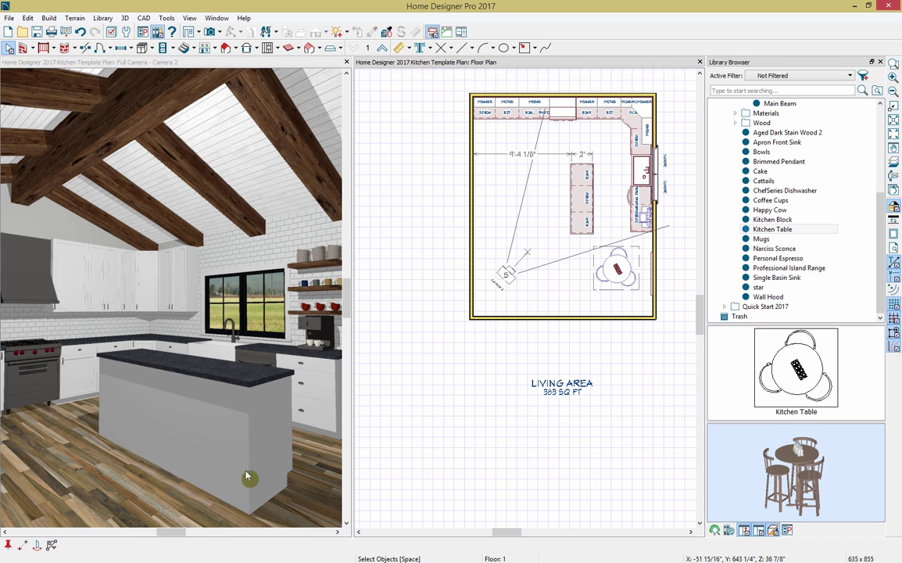
click(571, 180)
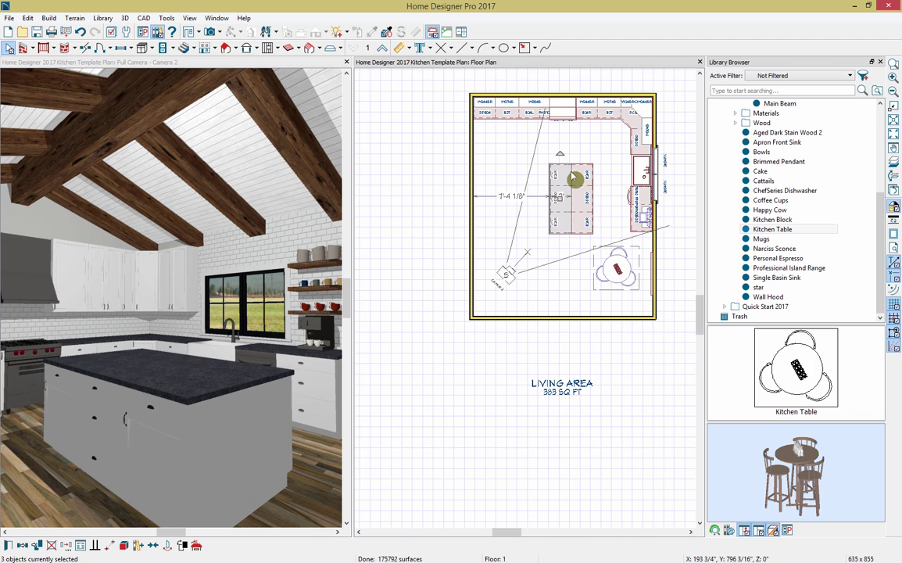
Place the Single Basin Sink from the library in the island corner cabinet nearest the range, on the side away from the window.
click(785, 280)
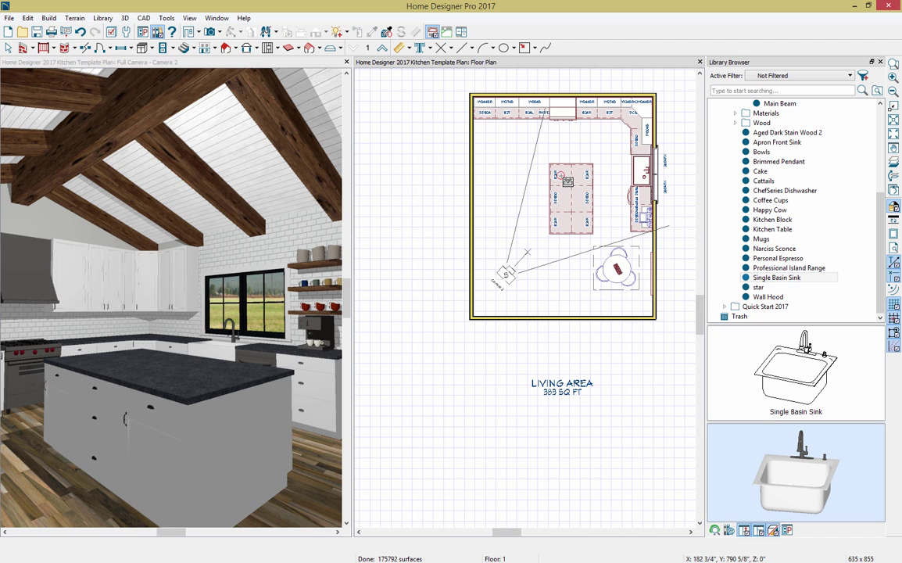
click(563, 177)
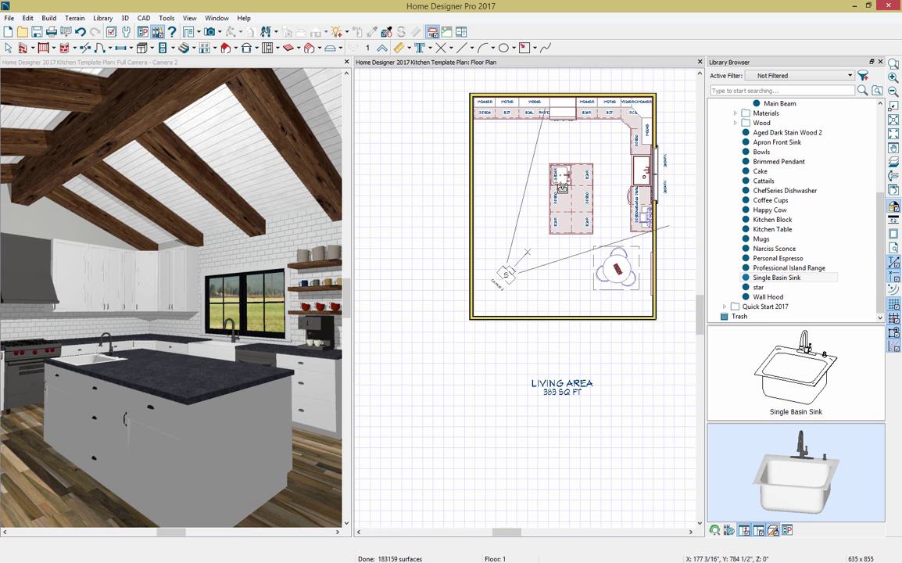
Select all six island cabinets together in plan and combine them into one architectural block.
click(9, 50)
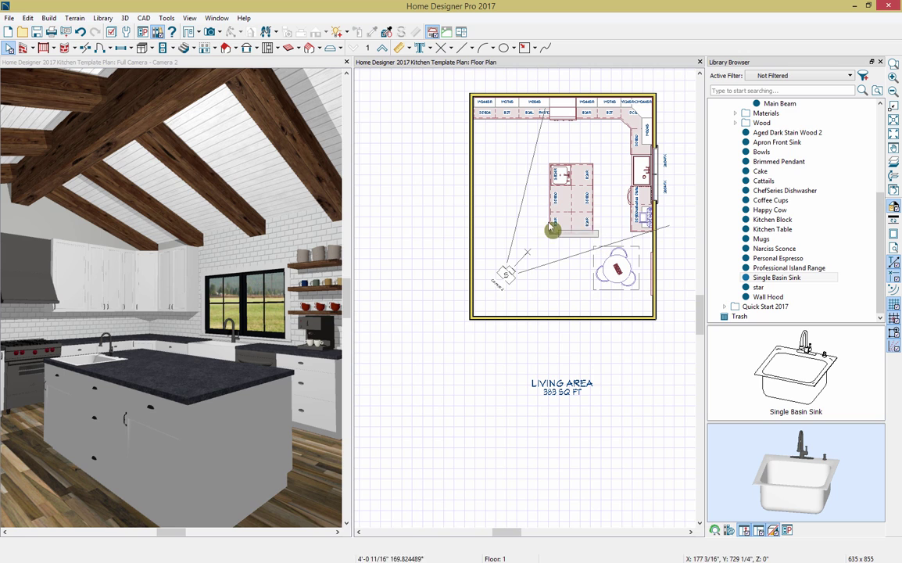
drag(548, 224, 543, 156)
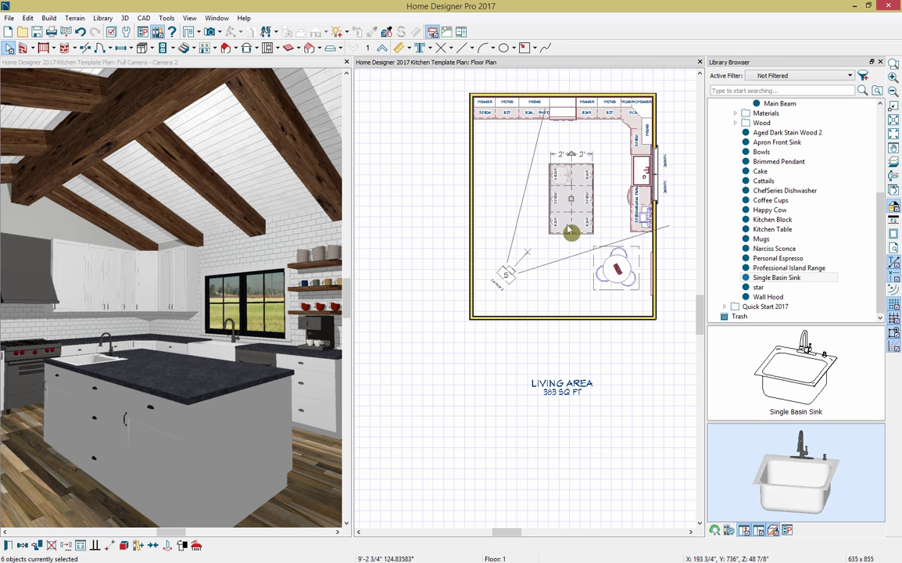
click(123, 545)
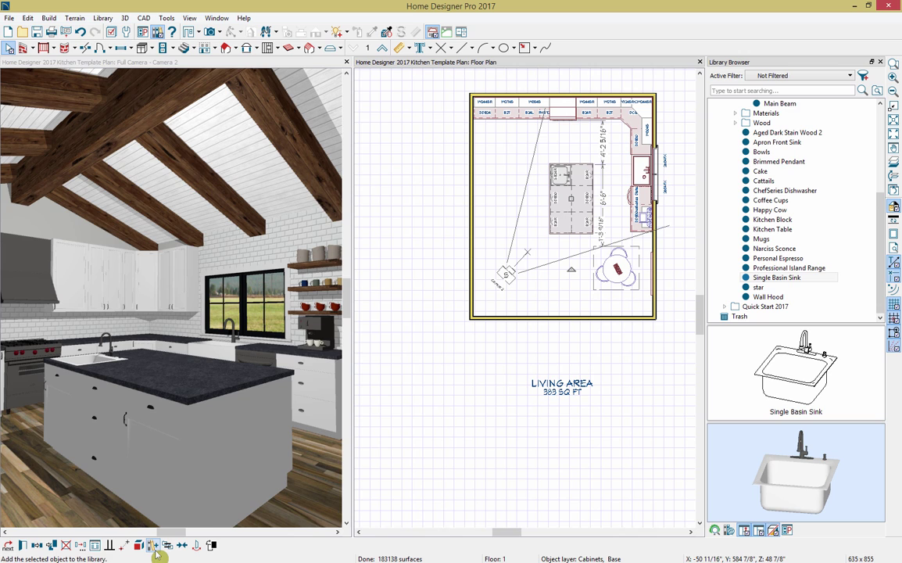
Add the island block to the library and name the new entry "island".
click(152, 546)
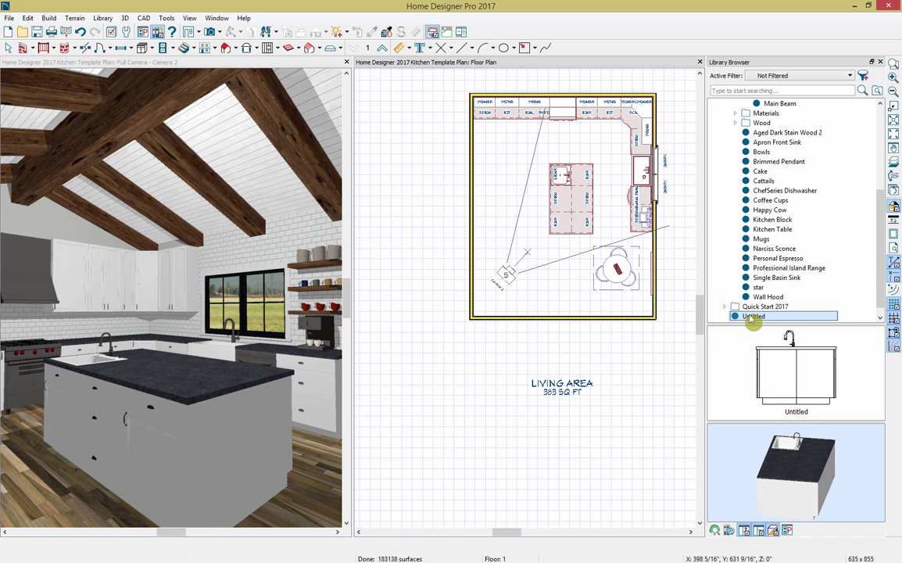
click(751, 317)
text(islan)
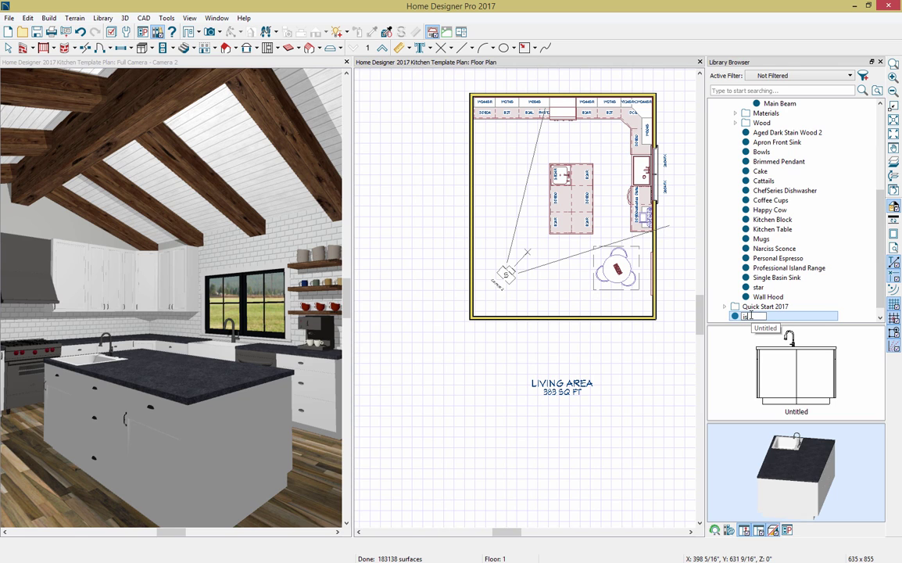
text(d)
key(Return)
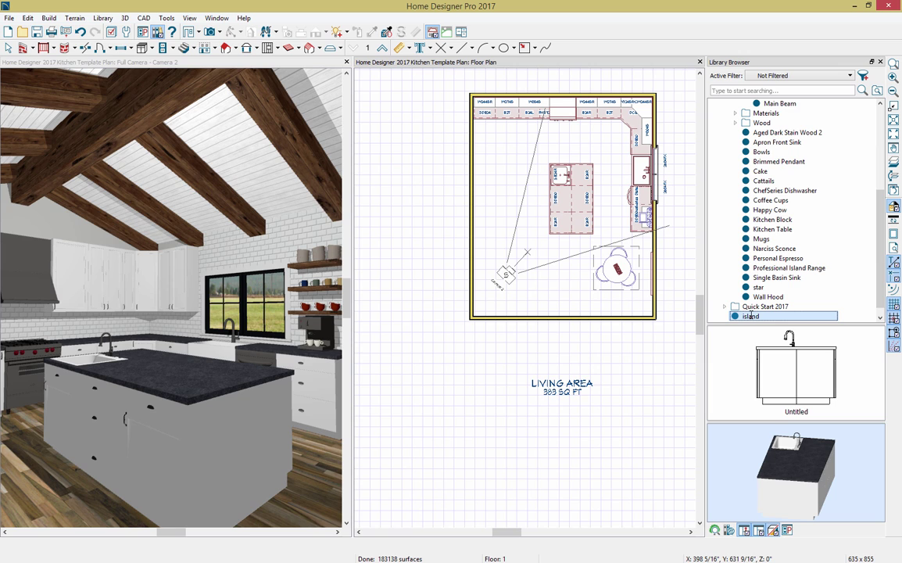
click(750, 315)
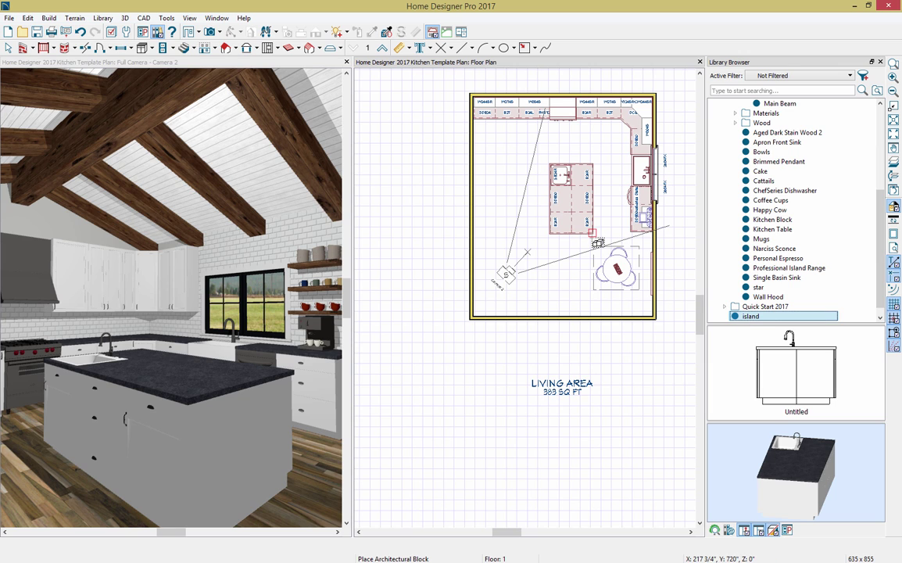
key(space)
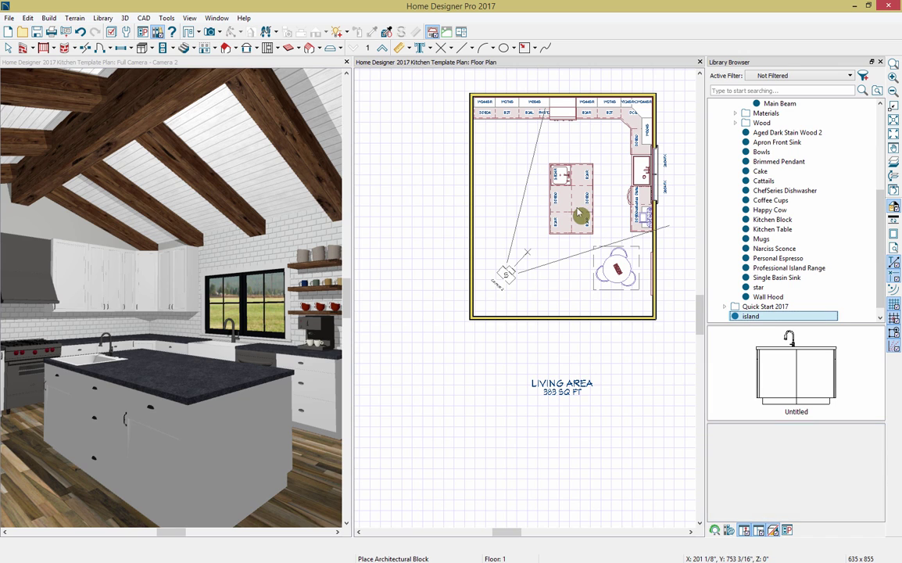
Draw a manual dimension from the range-side edge of the island through the range to the wall behind it.
click(573, 203)
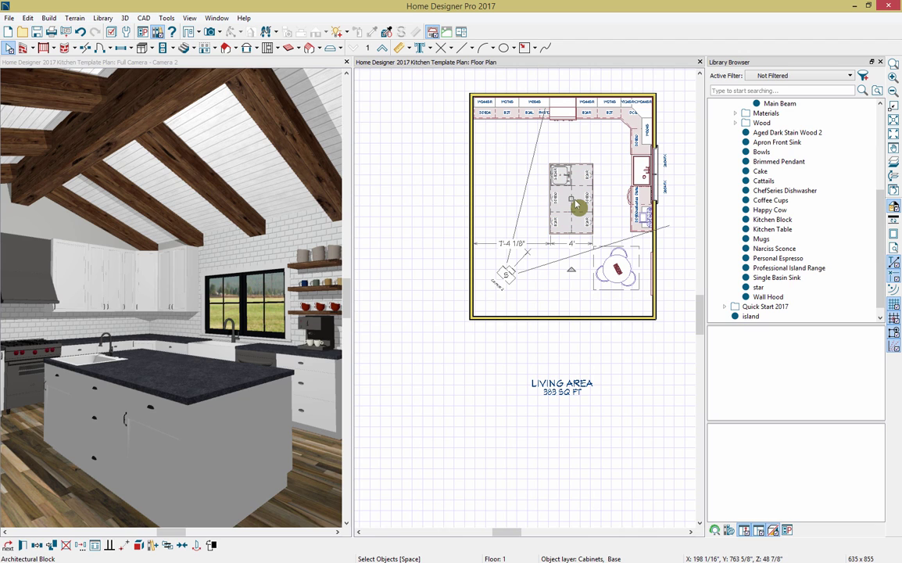
click(409, 50)
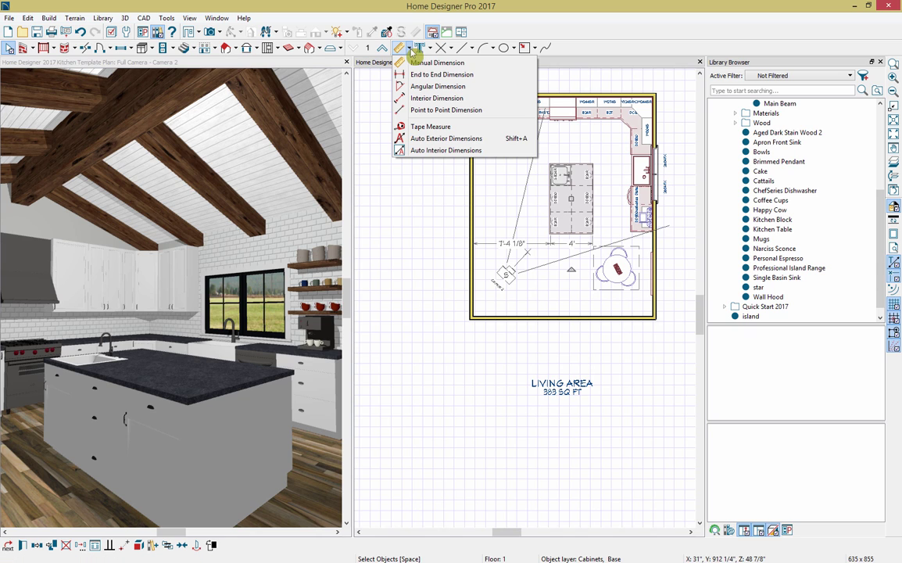
click(489, 67)
drag(574, 166, 568, 109)
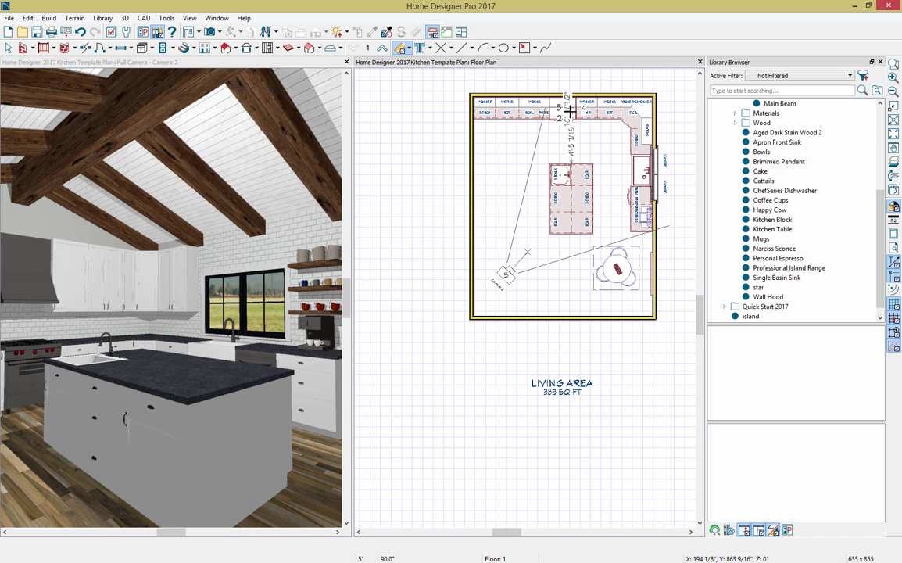
Set the distance between the island block and the range to 4' and center the island on the range.
click(578, 203)
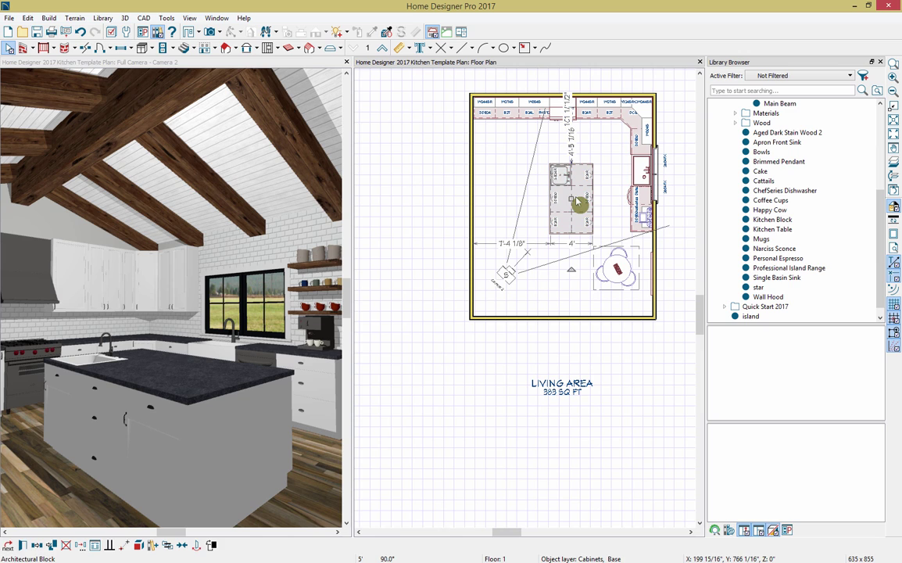
click(571, 147)
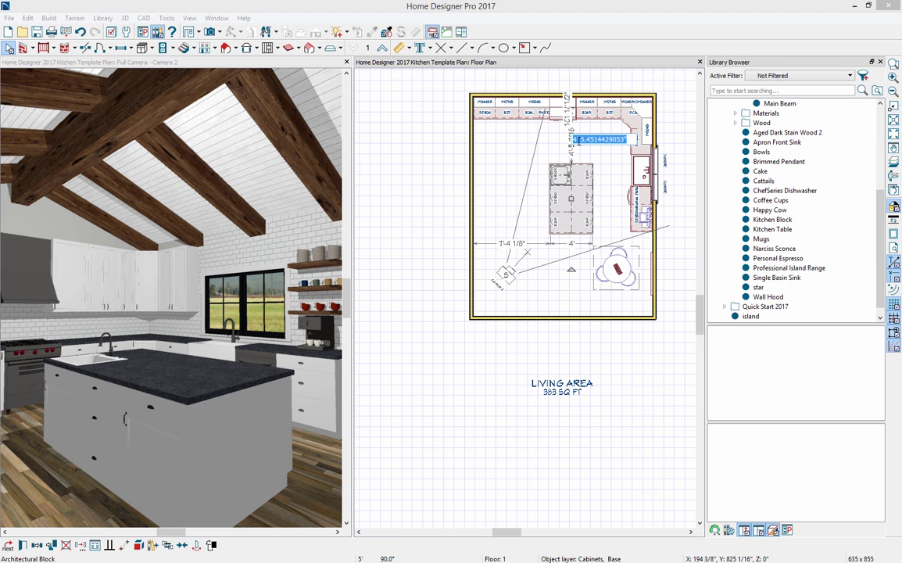
text(4')
key(Return)
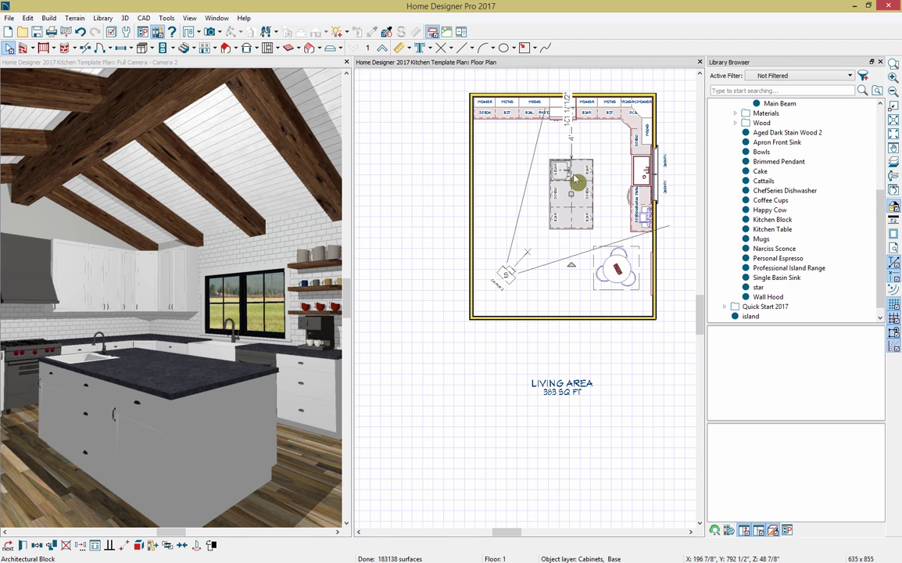
click(182, 546)
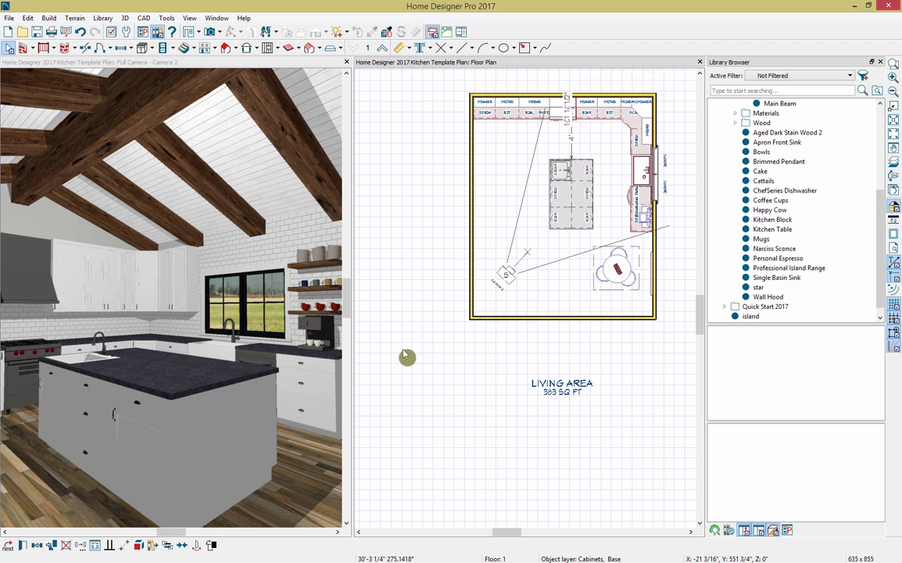
click(564, 117)
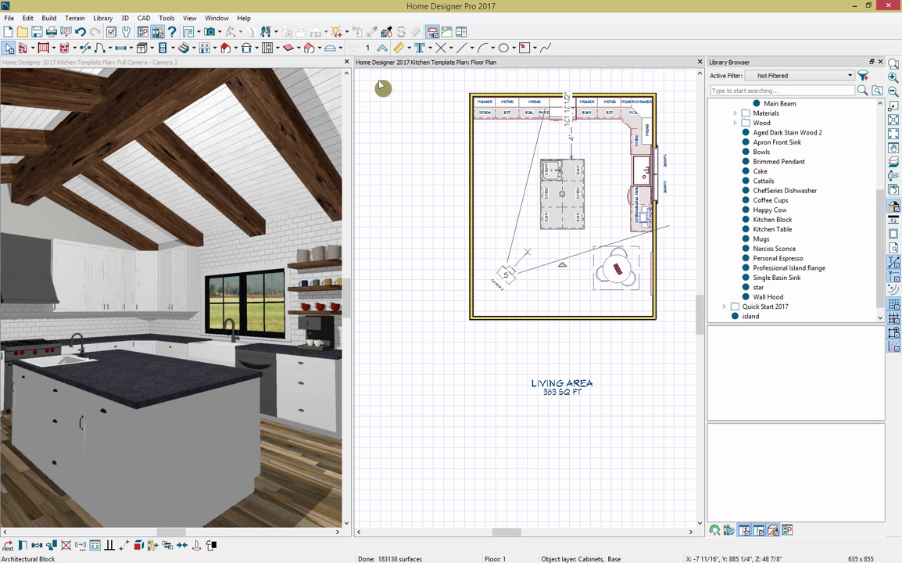
Replace the Camera 2 view with a full camera looking from the kitchen table toward the bare wall opposite the window, tiled beside the plan.
click(346, 62)
scroll(379, 297, down, 4)
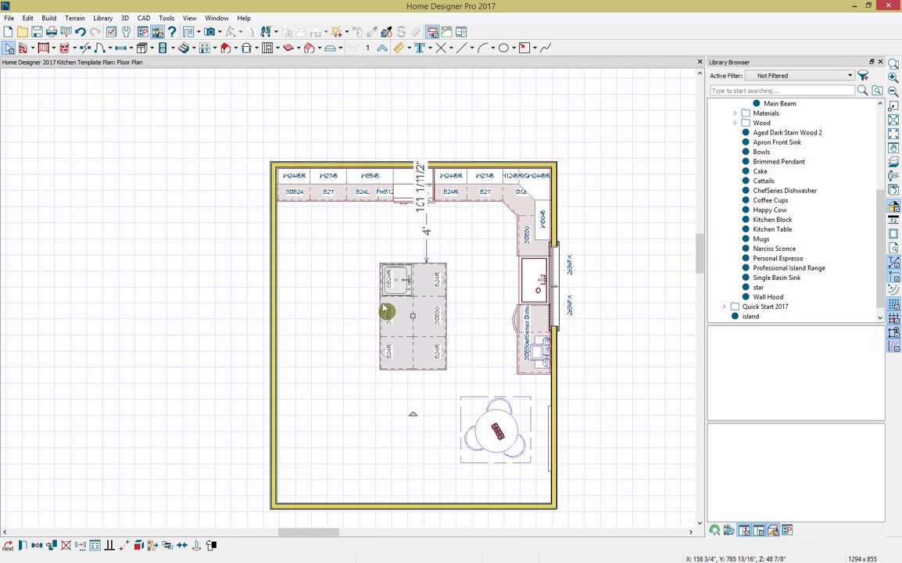
middle_drag(404, 331, 393, 265)
middle_drag(393, 266, 383, 248)
drag(499, 337, 457, 340)
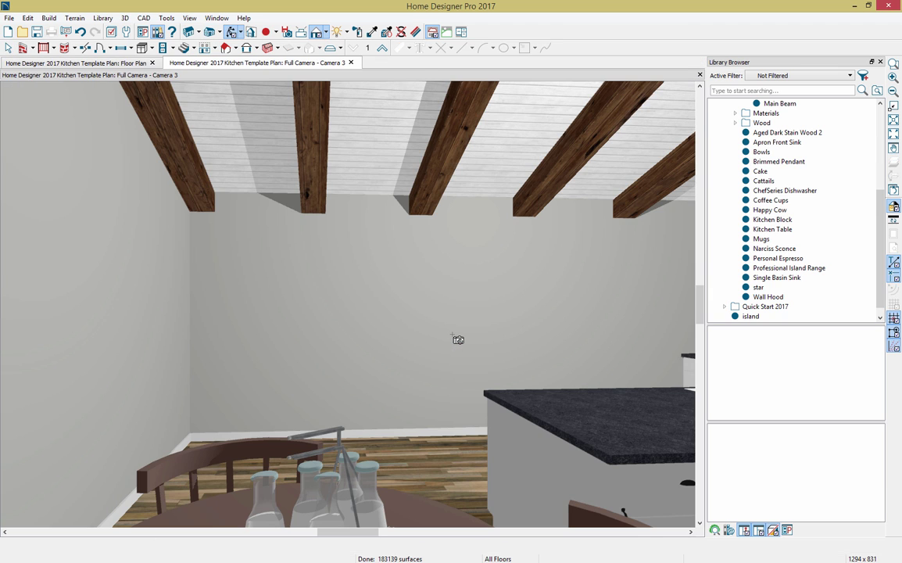
scroll(452, 333, up, 2)
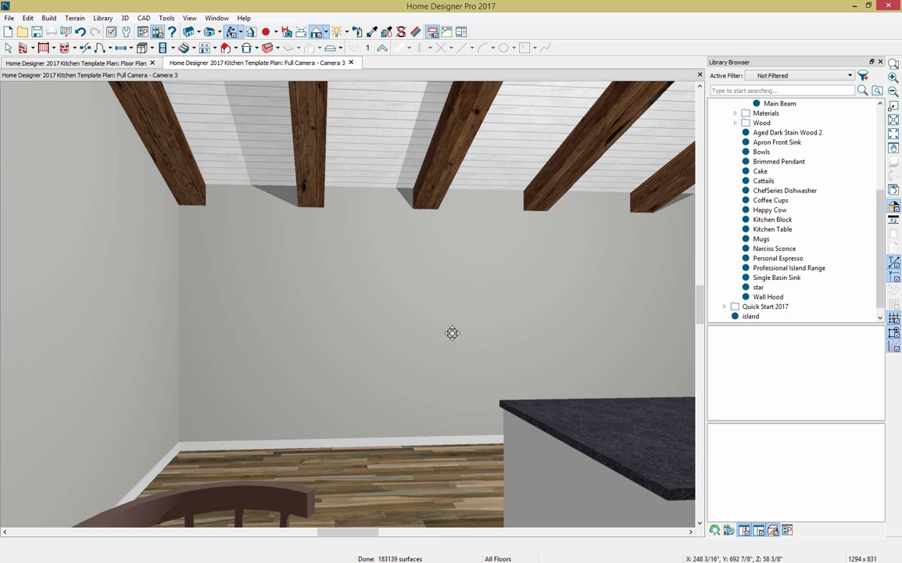
scroll(453, 333, up, 1)
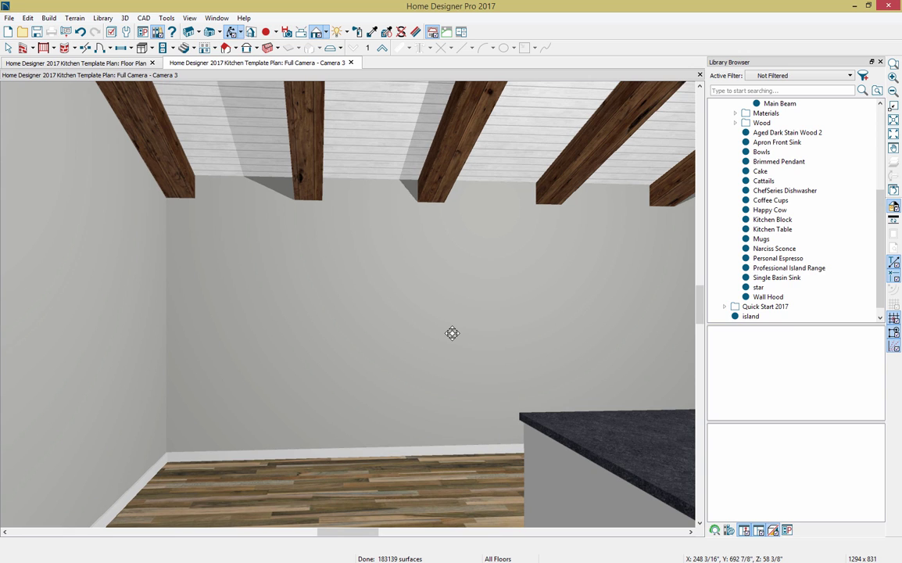
key(shift+F4)
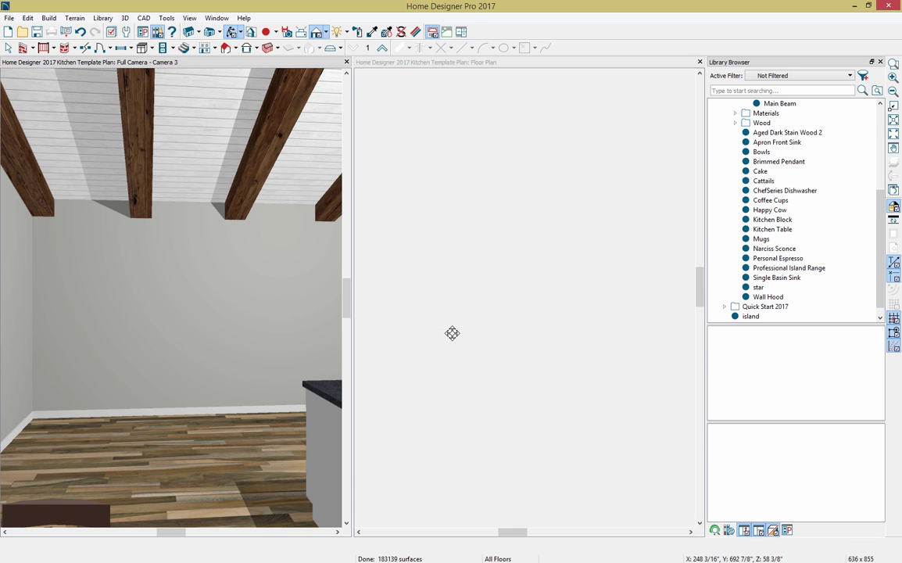
Place the Kitchen Block from the library in plan near the bare wall opposite the window, at the end away from the range.
scroll(485, 233, up, 1)
scroll(486, 233, up, 1)
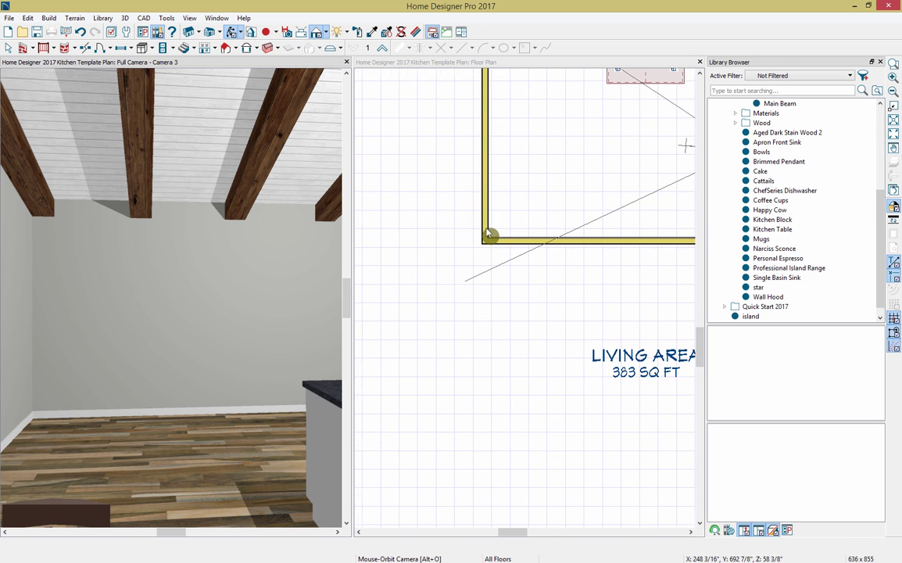
middle_drag(544, 177, 514, 380)
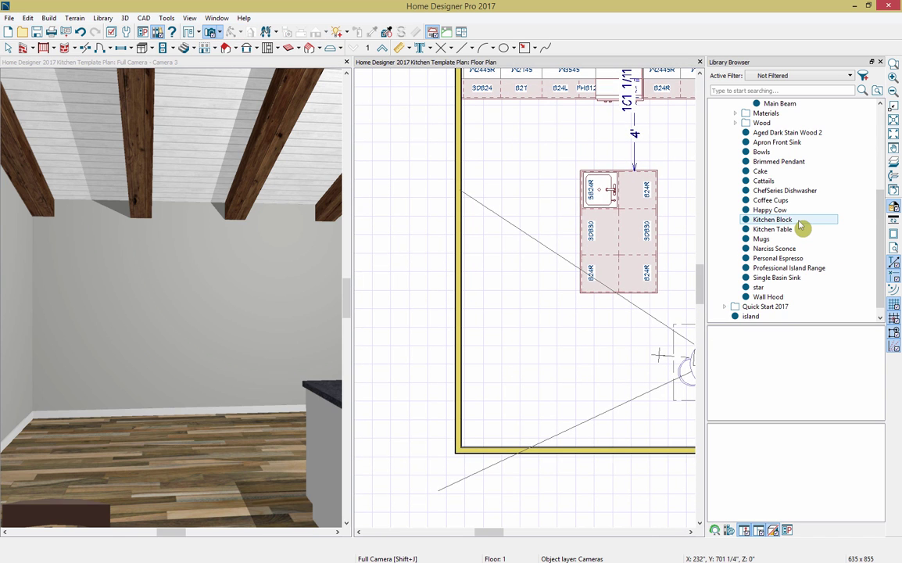
click(754, 220)
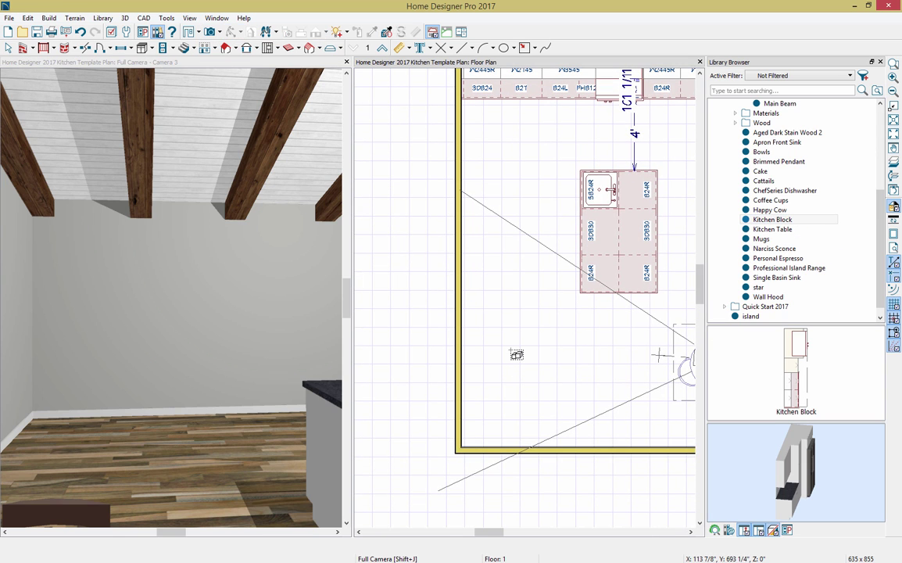
click(517, 355)
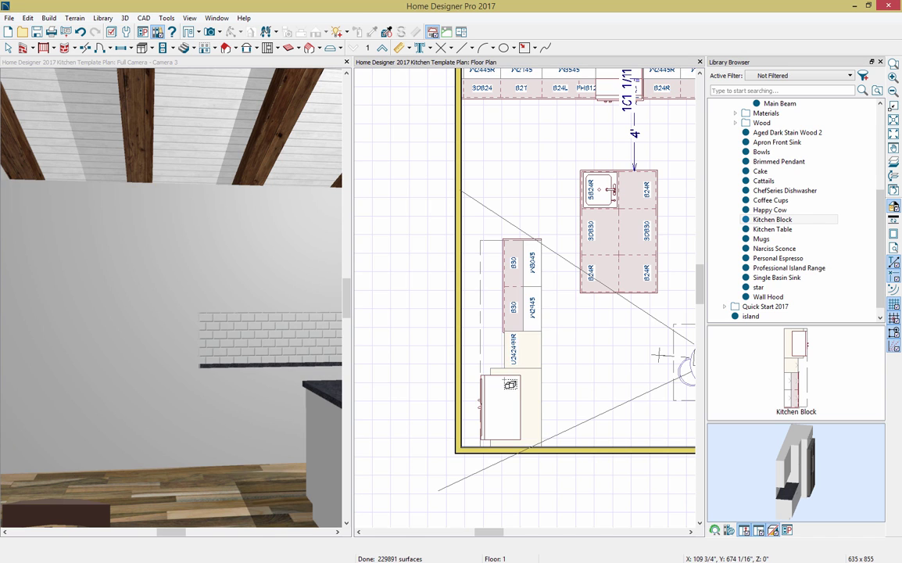
Rotate the kitchen block to face the island and move its back against the wall opposite the window.
click(510, 383)
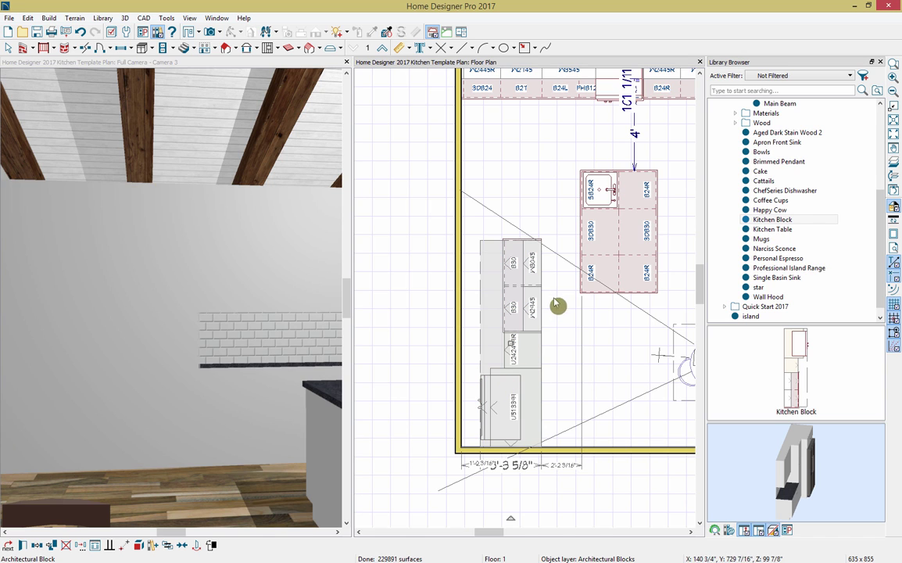
drag(517, 518, 438, 196)
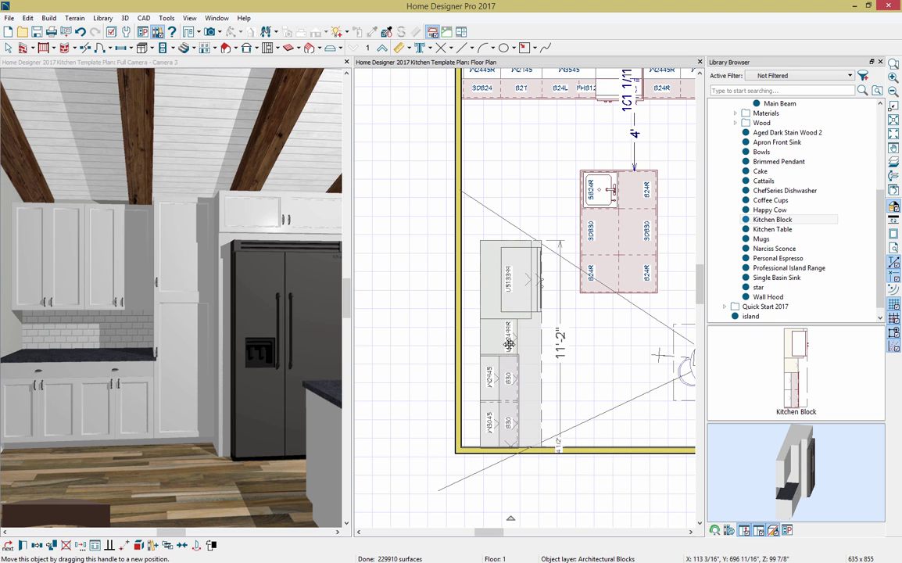
drag(509, 344, 443, 310)
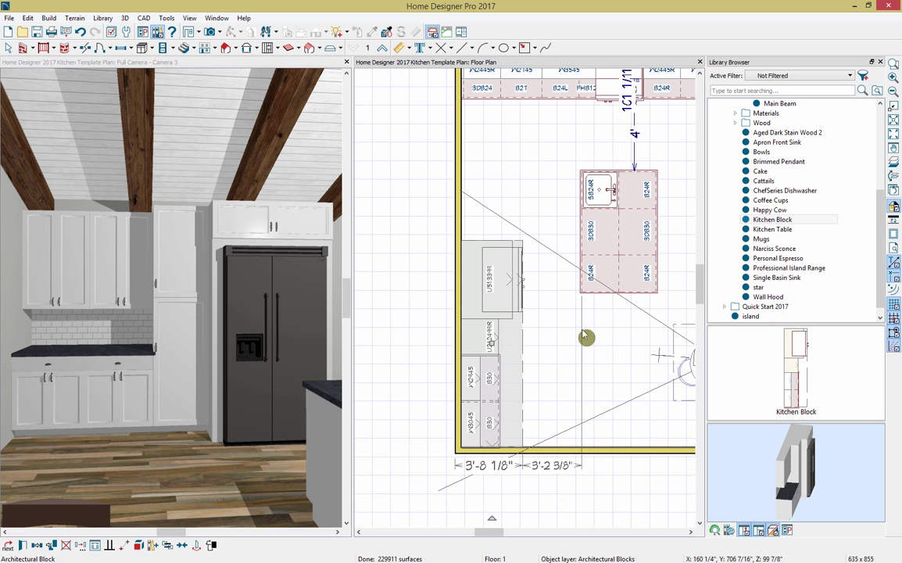
Insert a sliding door in the wall opposite the window, between the refrigerator and the range-wall cabinets.
click(311, 286)
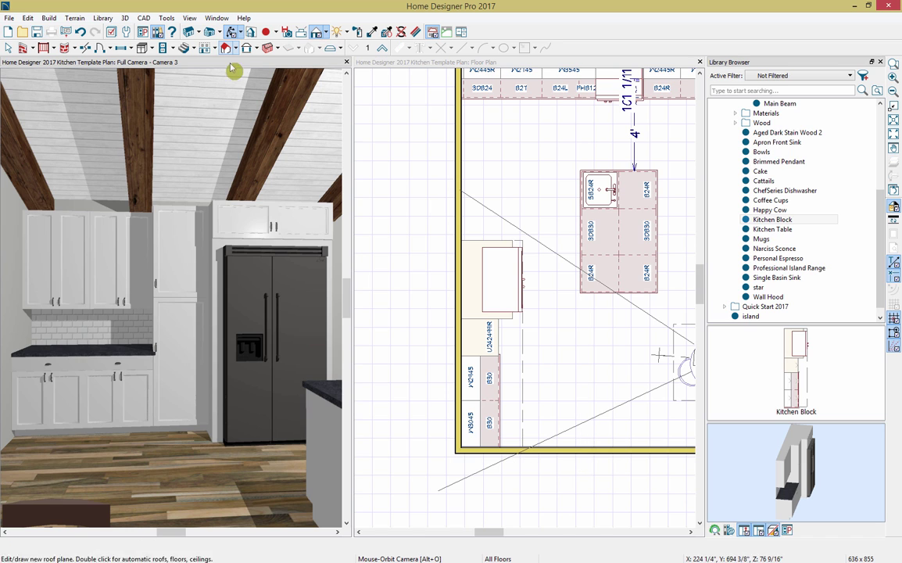
drag(301, 213, 351, 208)
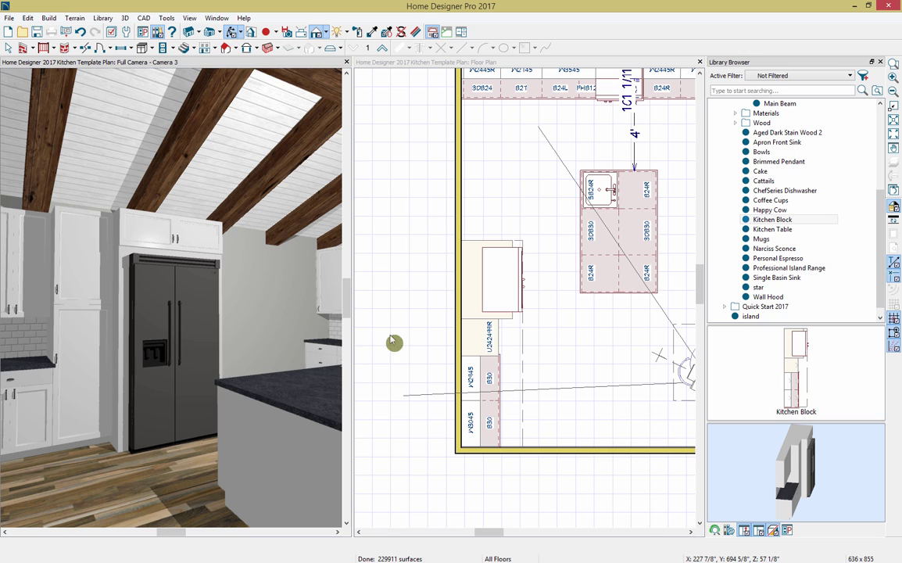
click(464, 283)
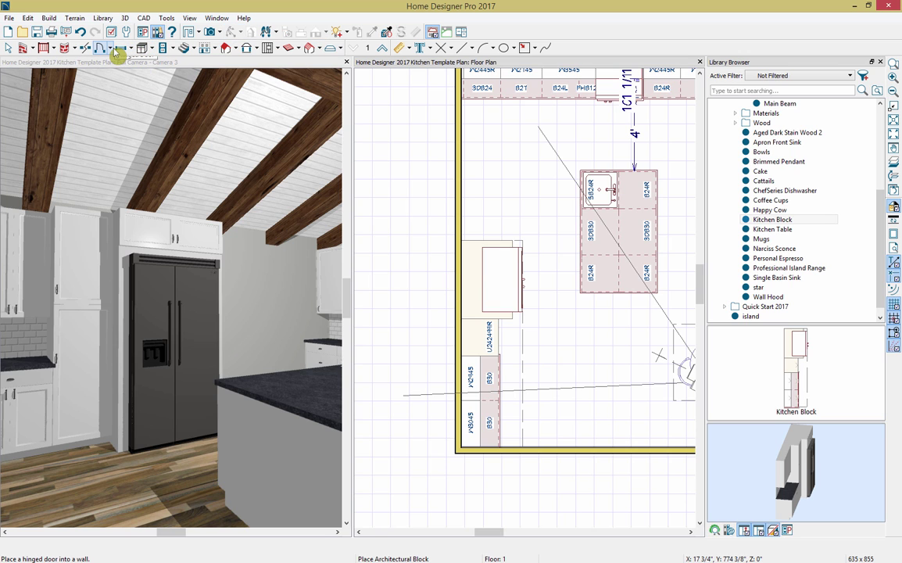
click(115, 53)
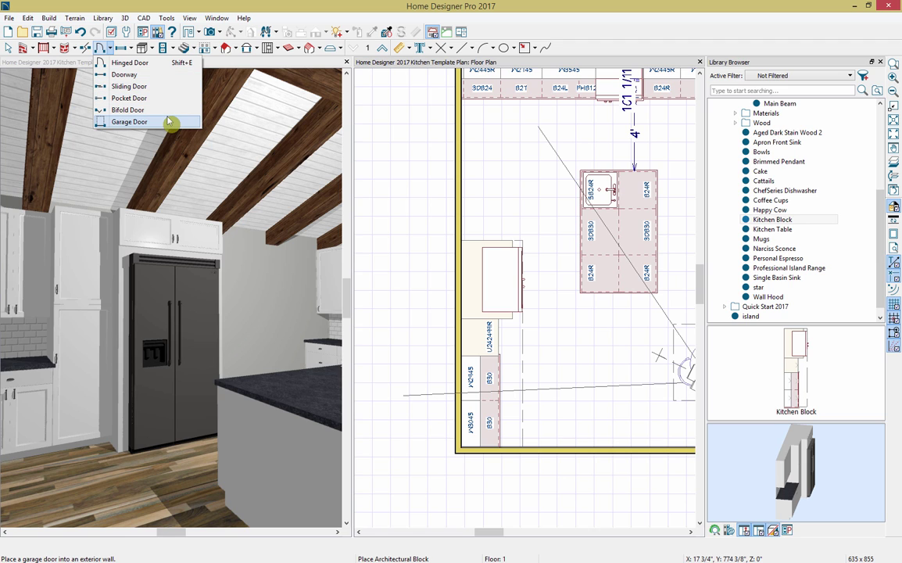
click(168, 86)
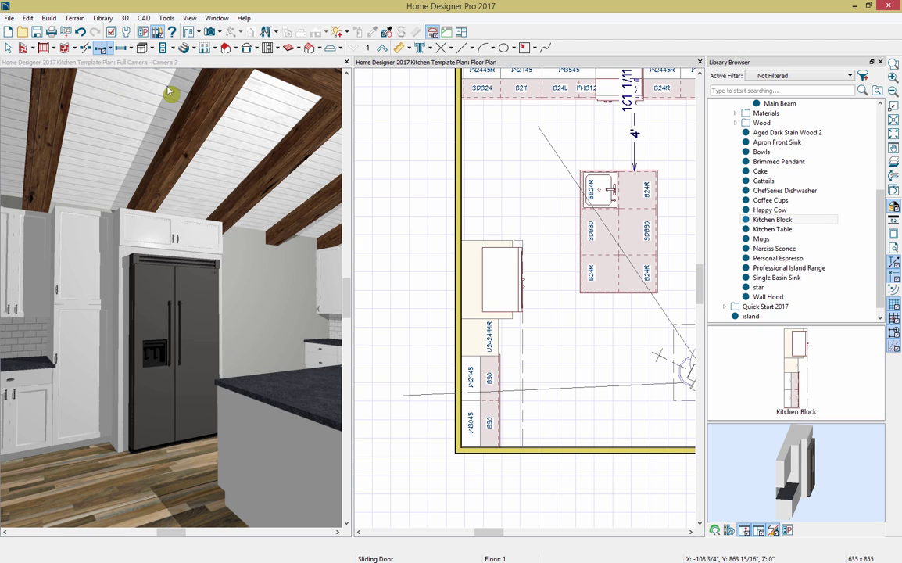
click(459, 166)
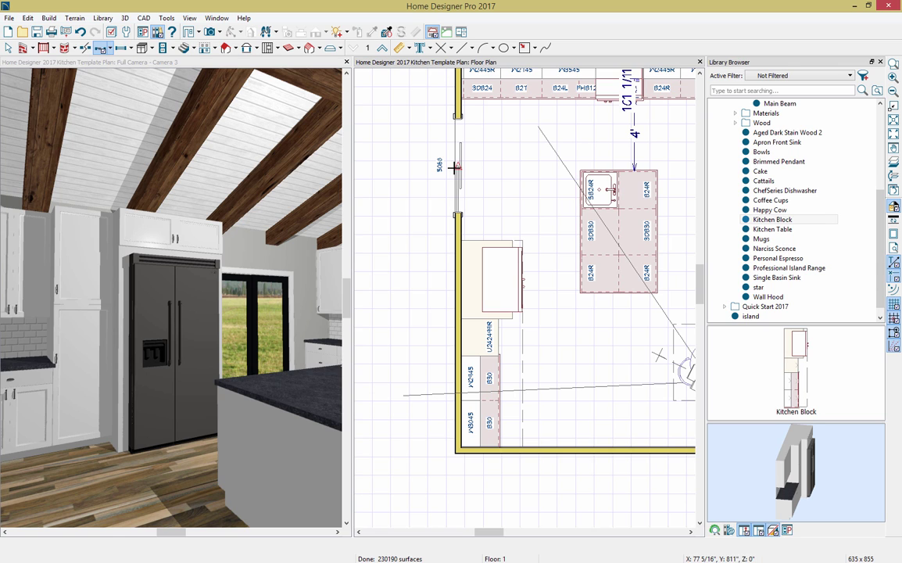
Enlarge the camera view and paint the door panel of the upper cabinet nearest the sliding door with the Color - Dew material.
click(880, 62)
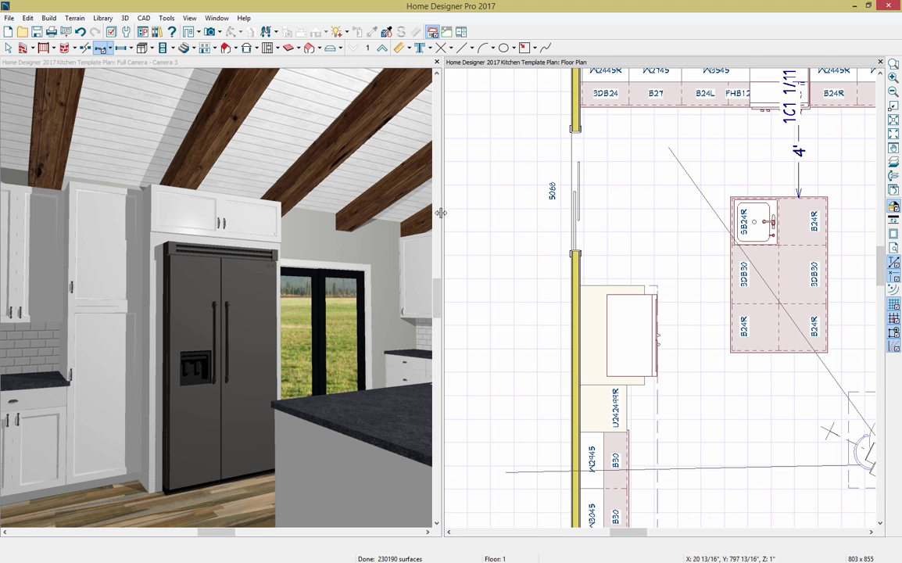
double_click(345, 62)
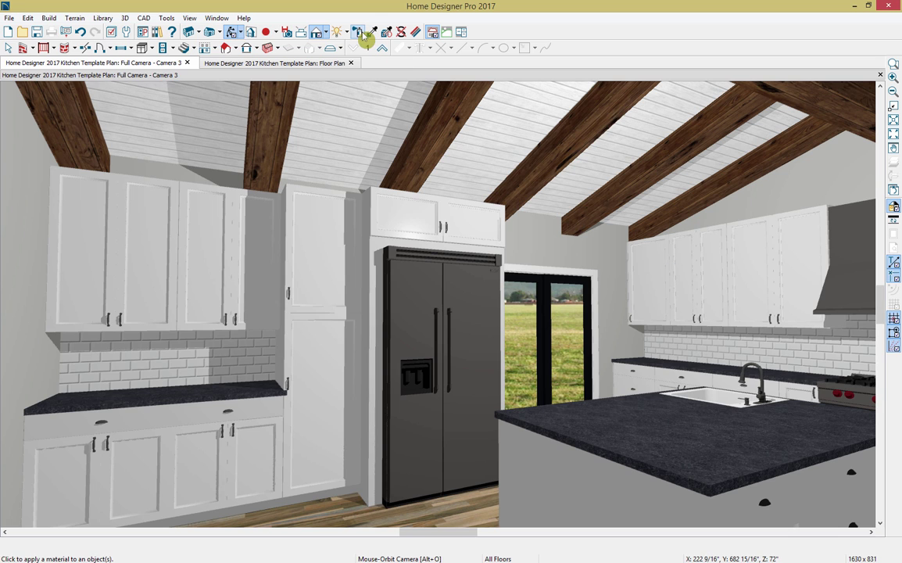
click(359, 33)
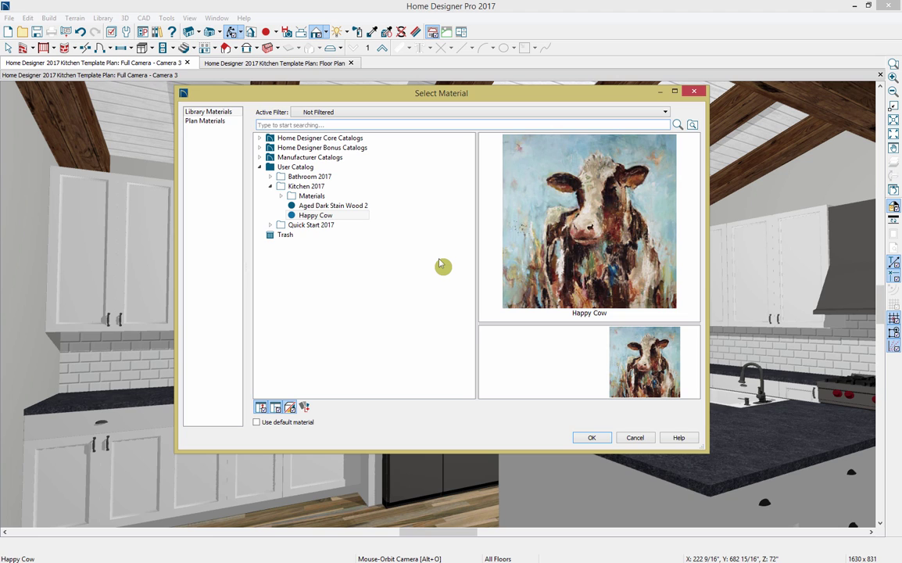
text(color - dew)
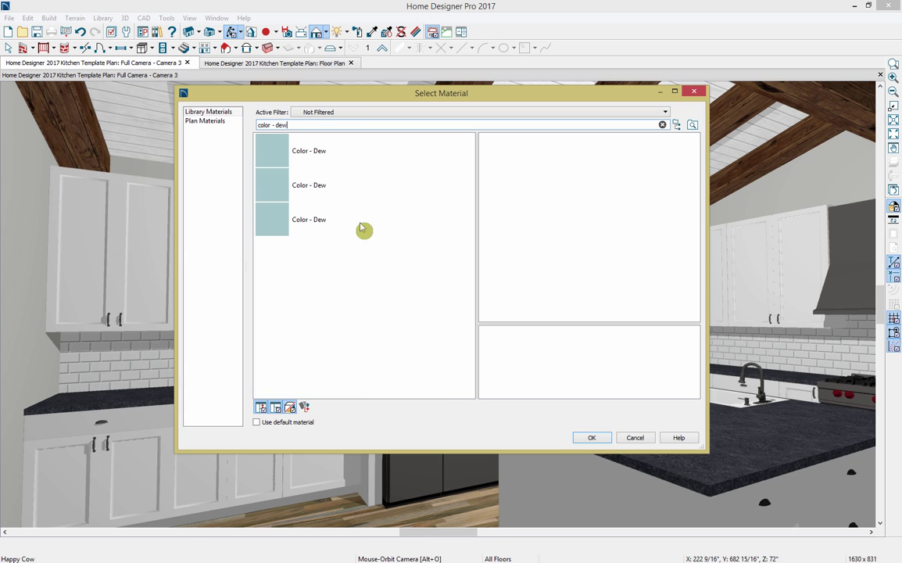
click(266, 150)
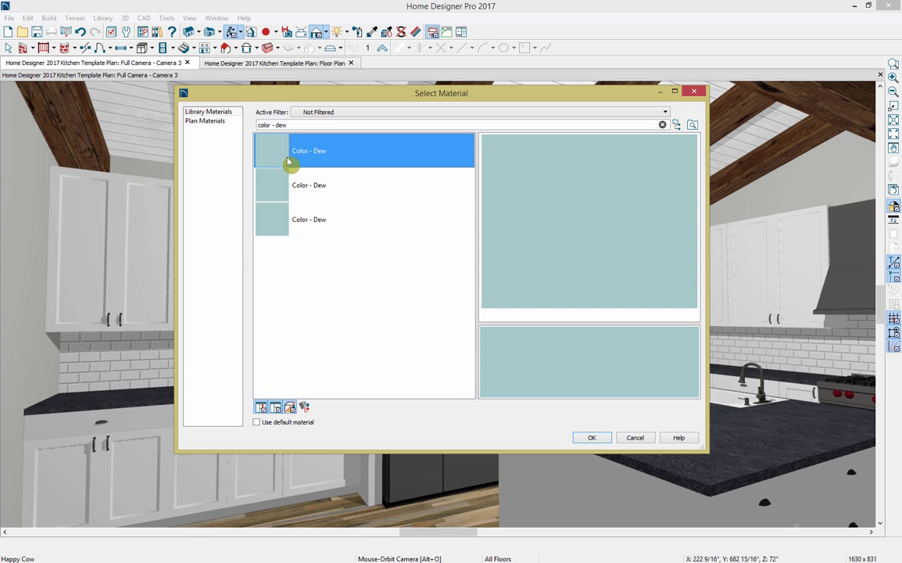
click(586, 438)
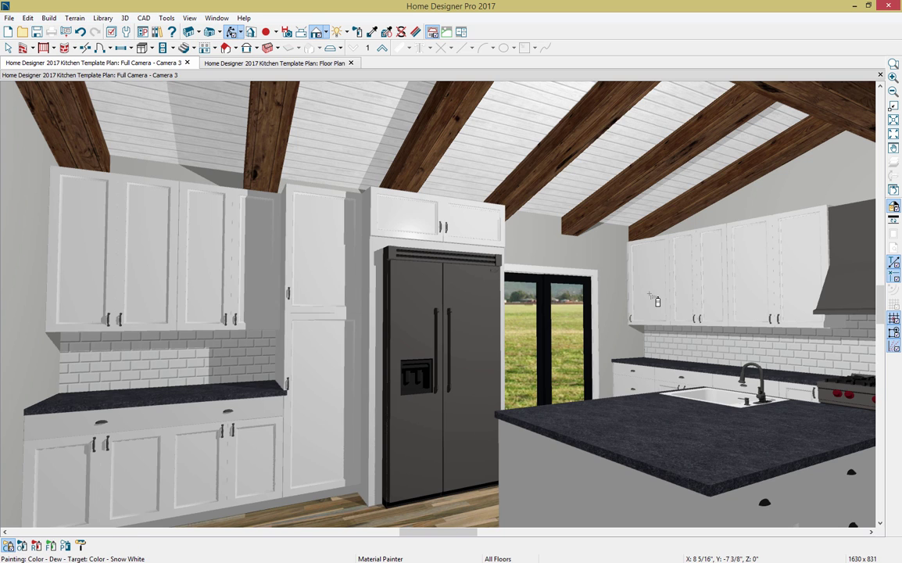
click(657, 301)
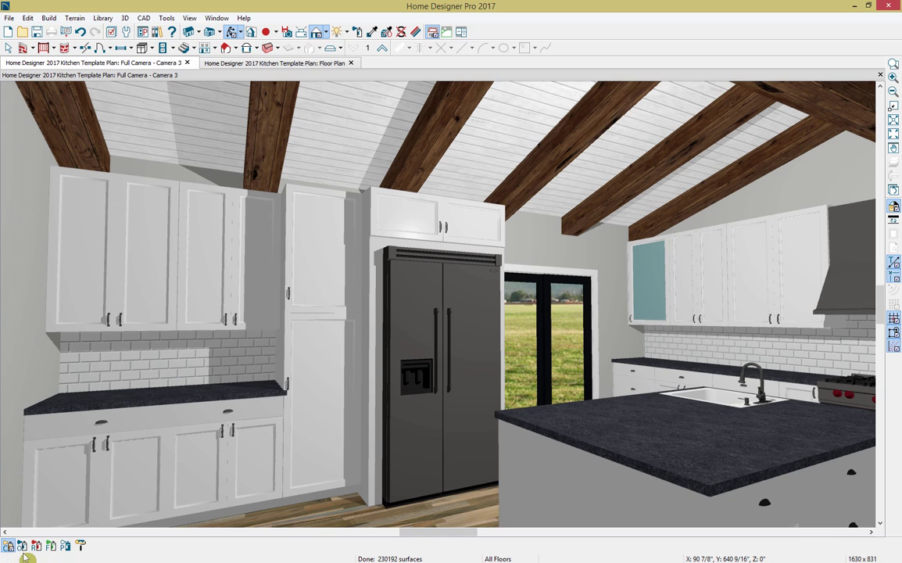
Paint the adjacent upper cabinet with Color - Dew in object mode, and all the room's Snow White cabinets in room mode.
click(22, 546)
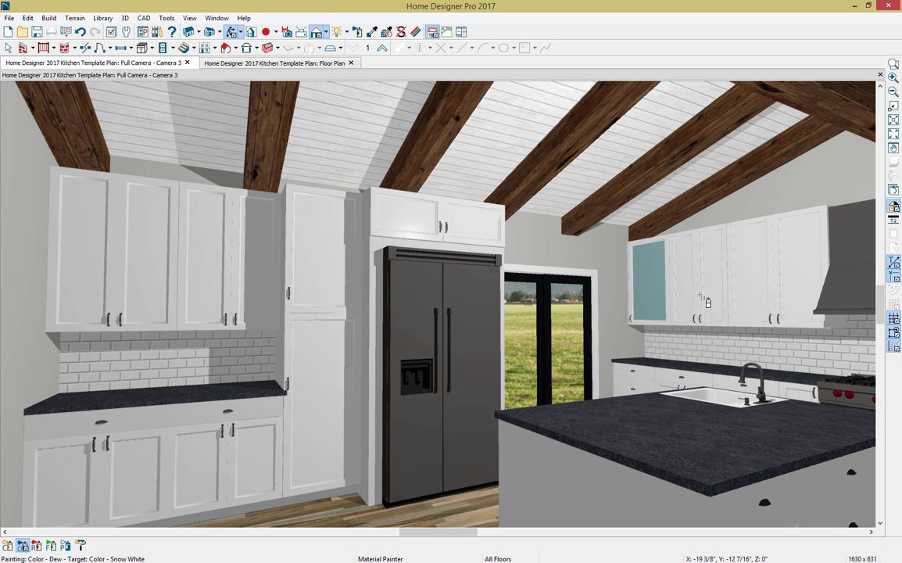
click(720, 290)
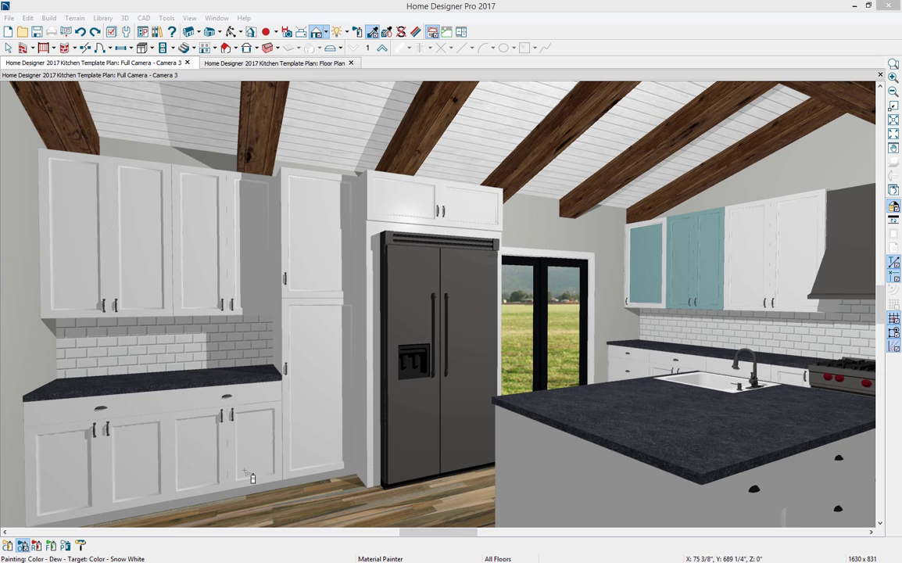
click(36, 545)
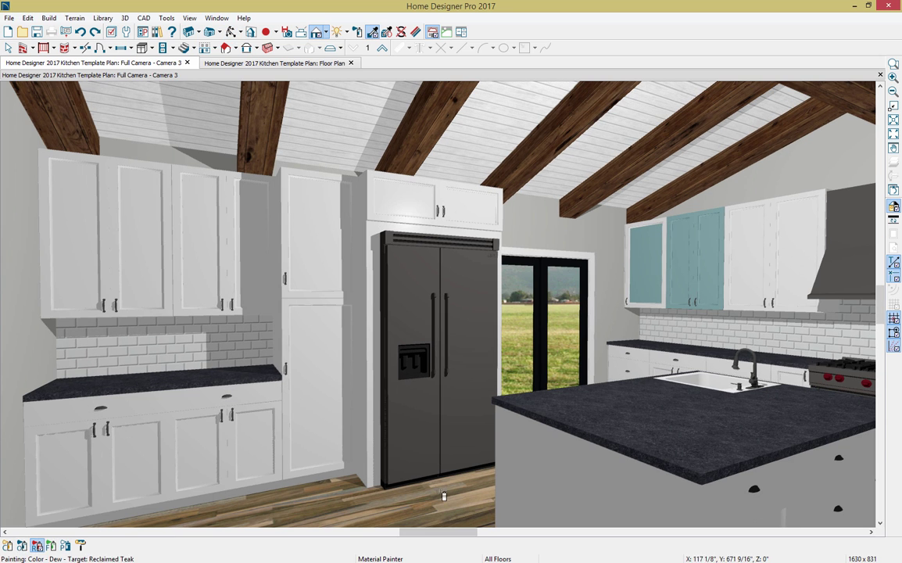
click(797, 259)
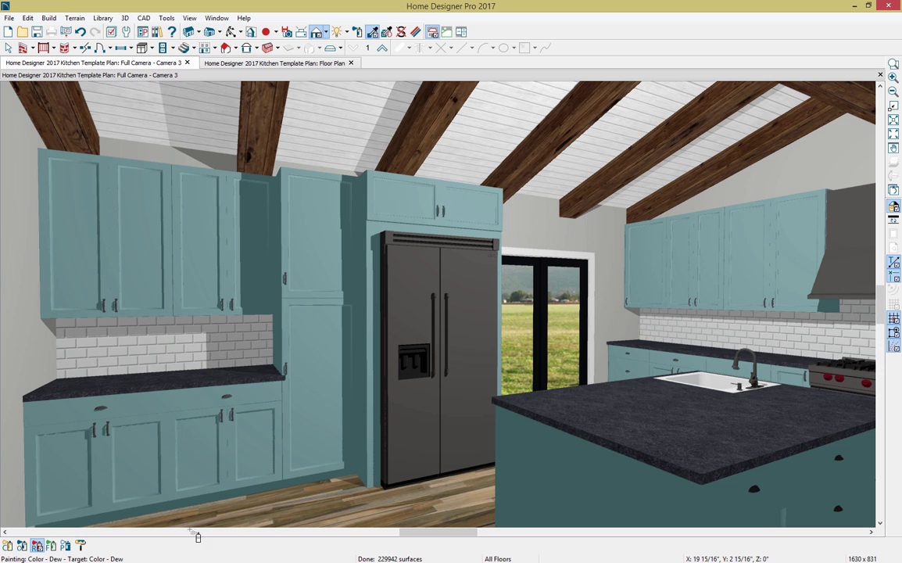
click(65, 546)
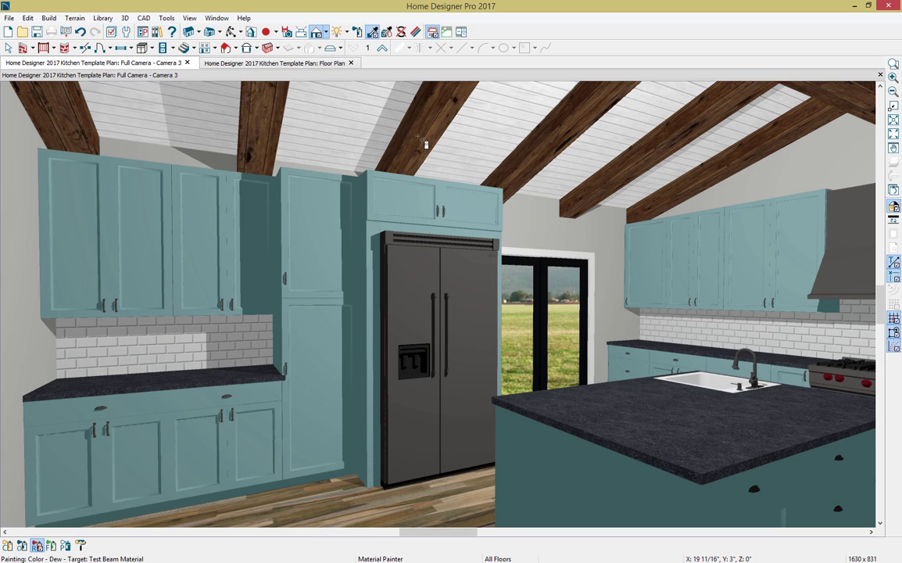
Adjust the cabinets' Color - Dew material definition, lightening its color to RGB 208, 226, 228.
click(418, 32)
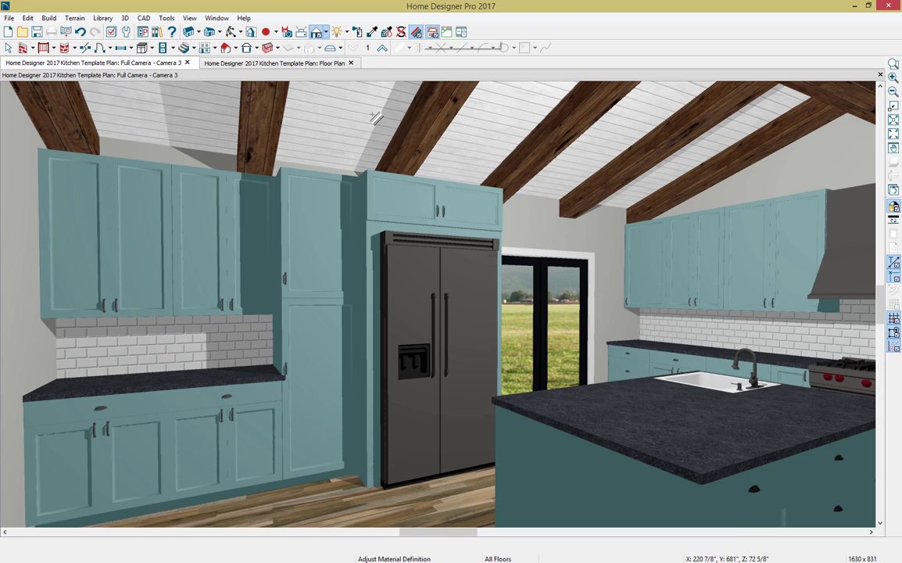
click(325, 228)
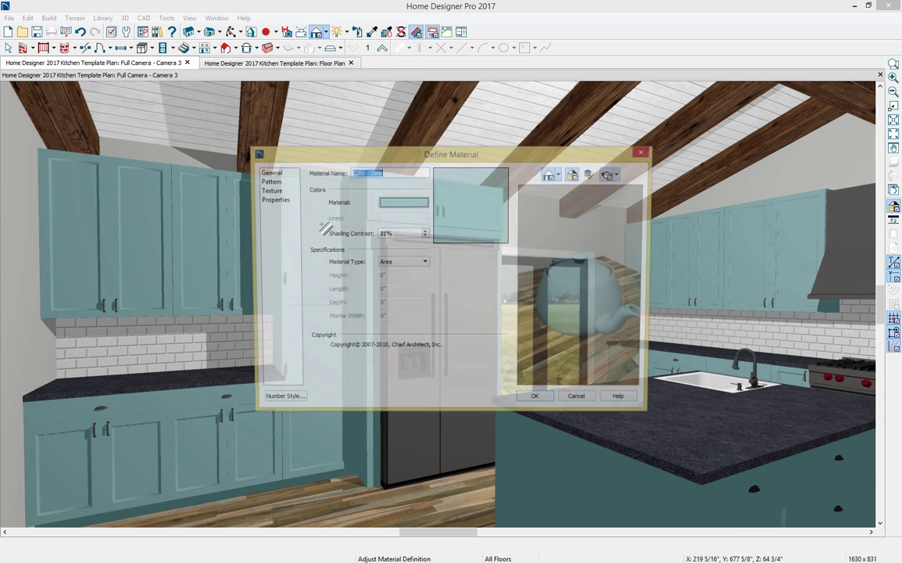
click(400, 202)
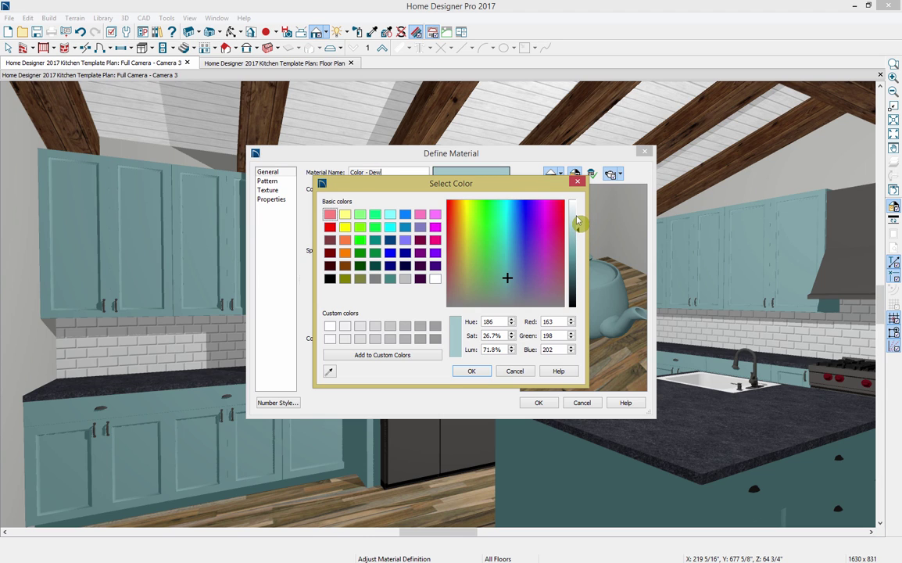
mouse_move(577, 221)
mouse_down()
mouse_move(579, 233)
mouse_move(579, 224)
mouse_up()
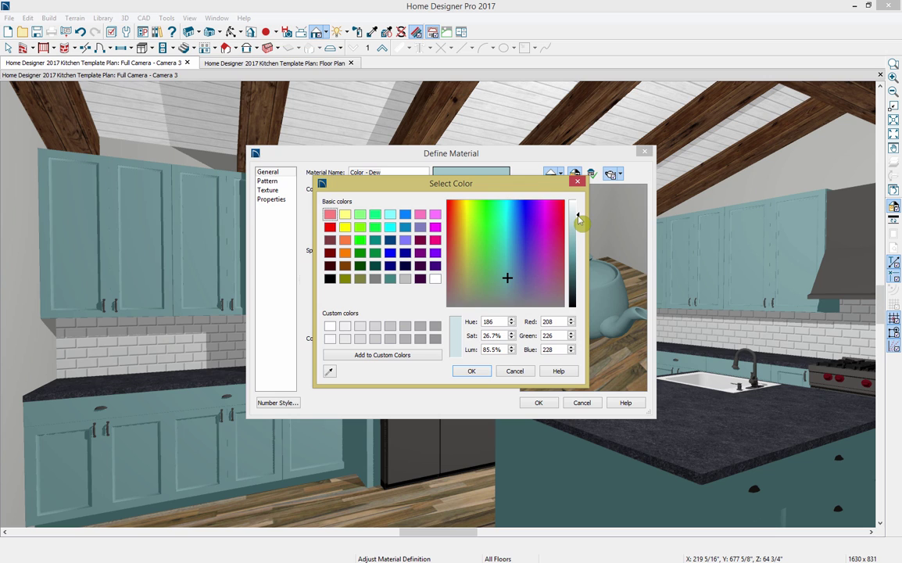
click(472, 373)
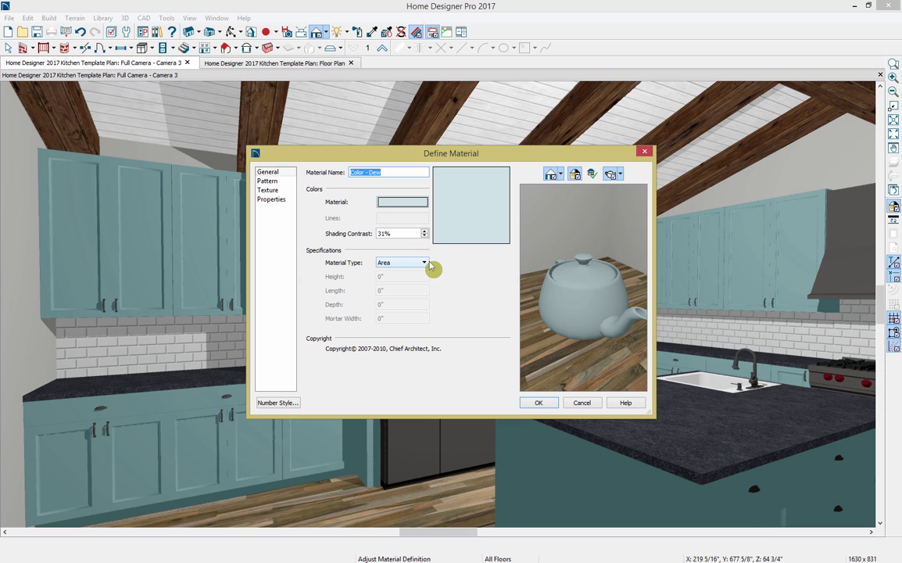
Review the material's pattern, texture and properties settings, and apply the lightened material definition.
click(287, 183)
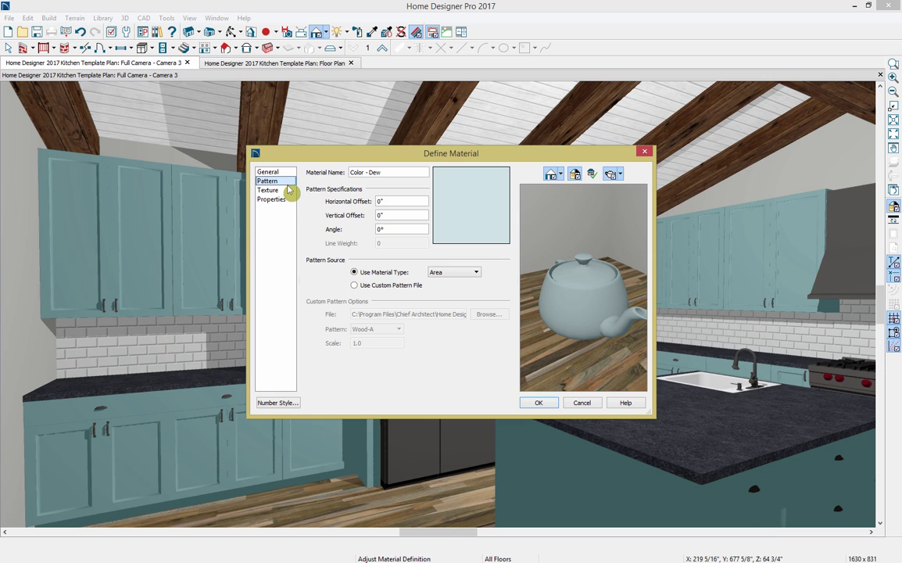
click(288, 192)
click(291, 200)
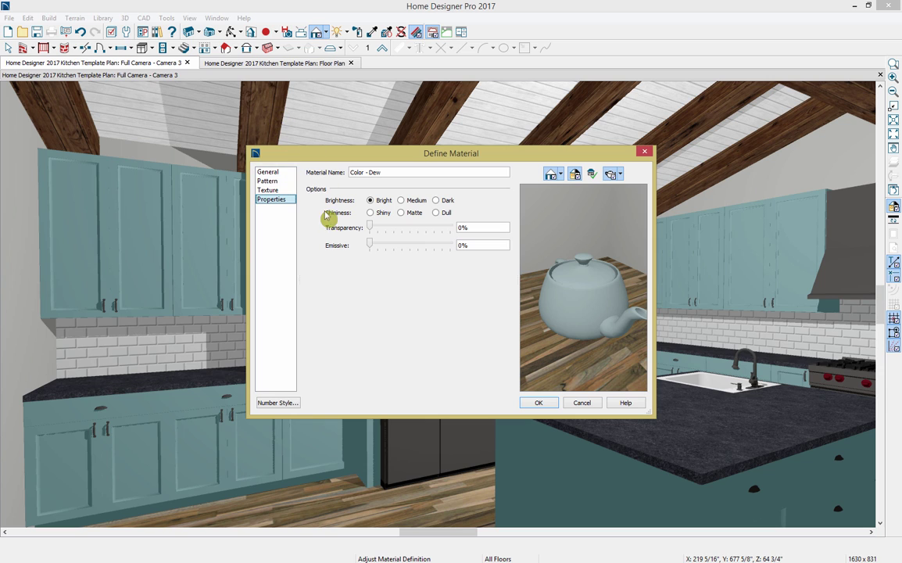
click(530, 403)
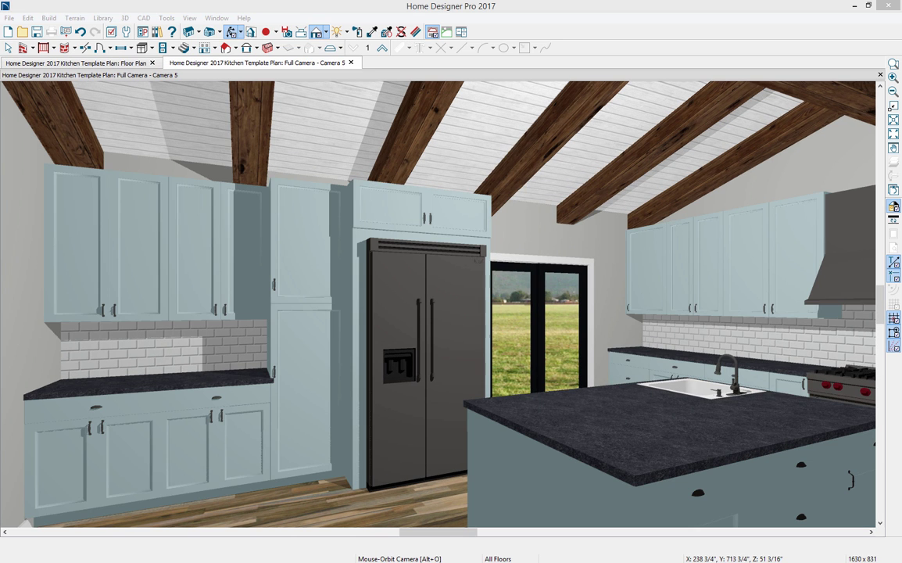
Close the current camera view and create a full camera view from beside the refrigerator-wall cabinets, looking across the island towards the range-wall corner.
click(351, 63)
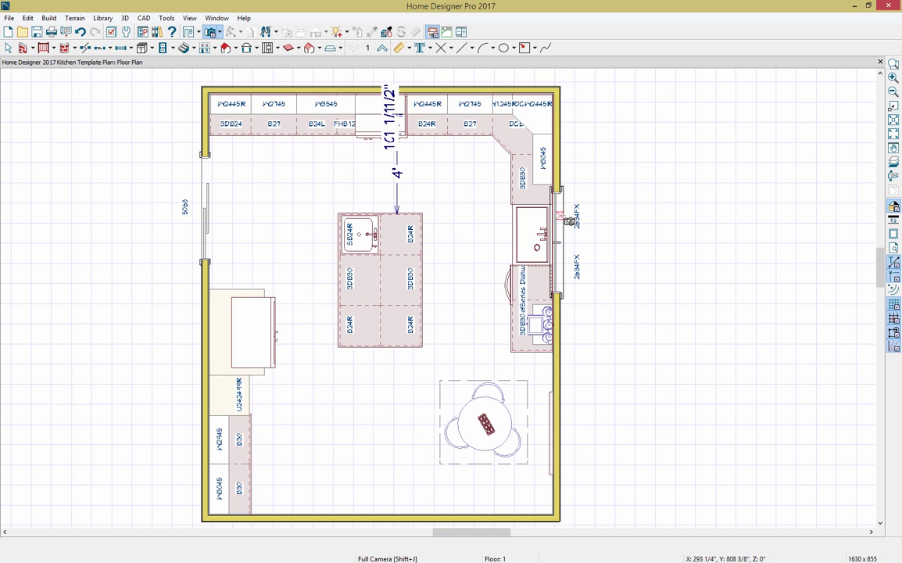
click(212, 34)
drag(277, 445, 311, 410)
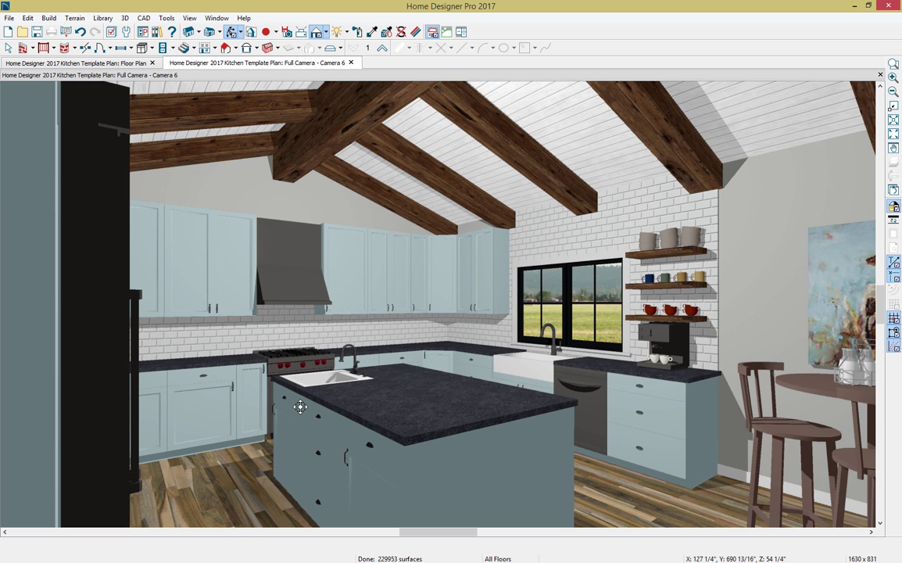
Tile the camera view and floor plan side by side, and activate the floor plan framed on the kitchen.
key(shift+F2)
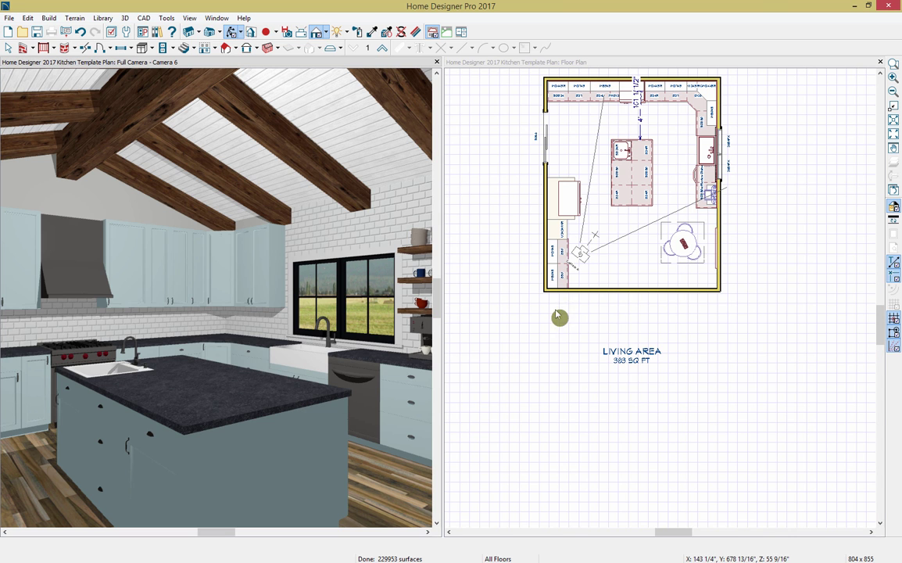
scroll(561, 162, up, 4)
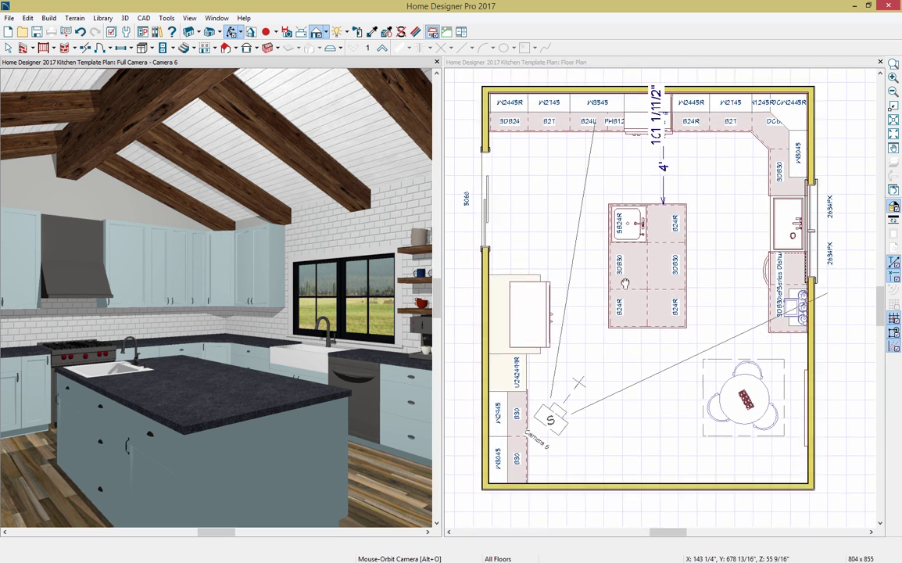
scroll(626, 283, up, 1)
click(621, 311)
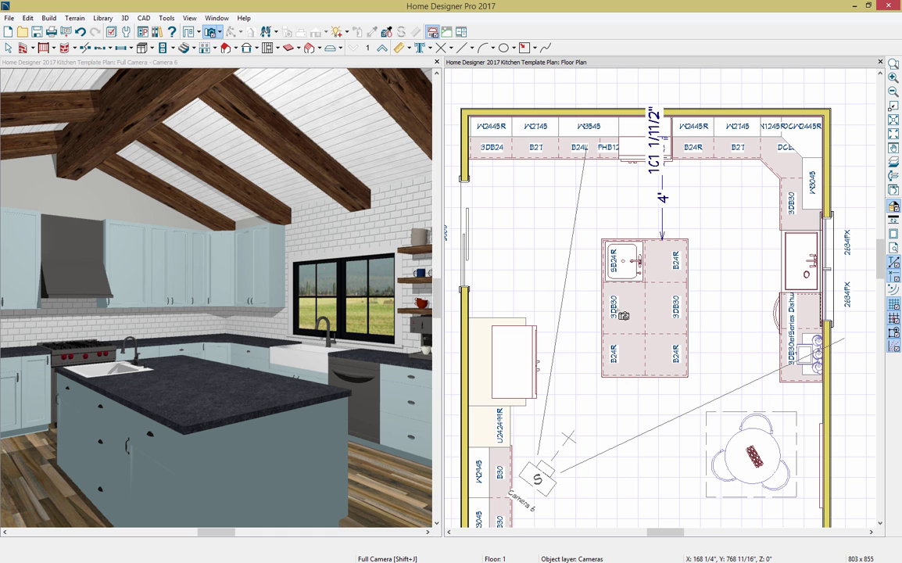
scroll(623, 315, down, 1)
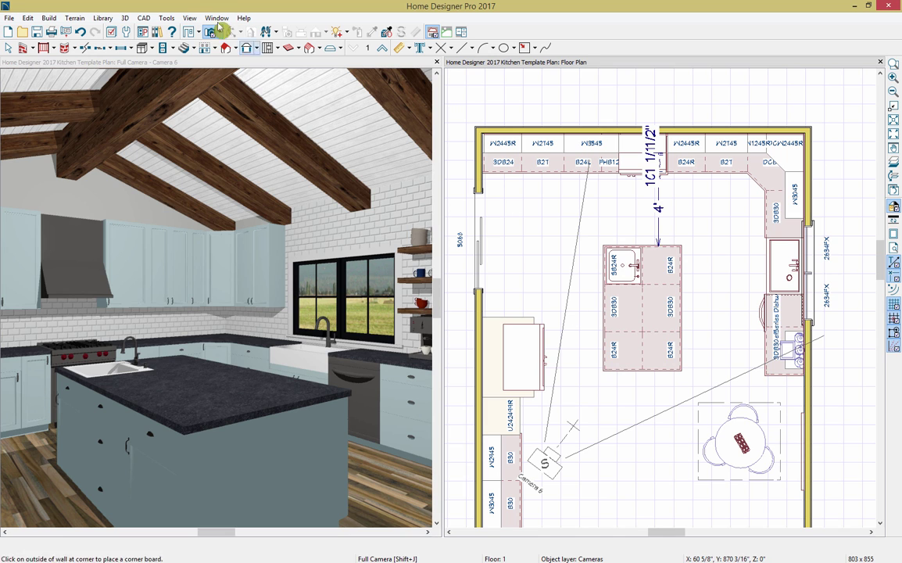
Turn on the display of the Cabinets, Soffits layer so the ceiling beams show in the floor plan.
click(110, 31)
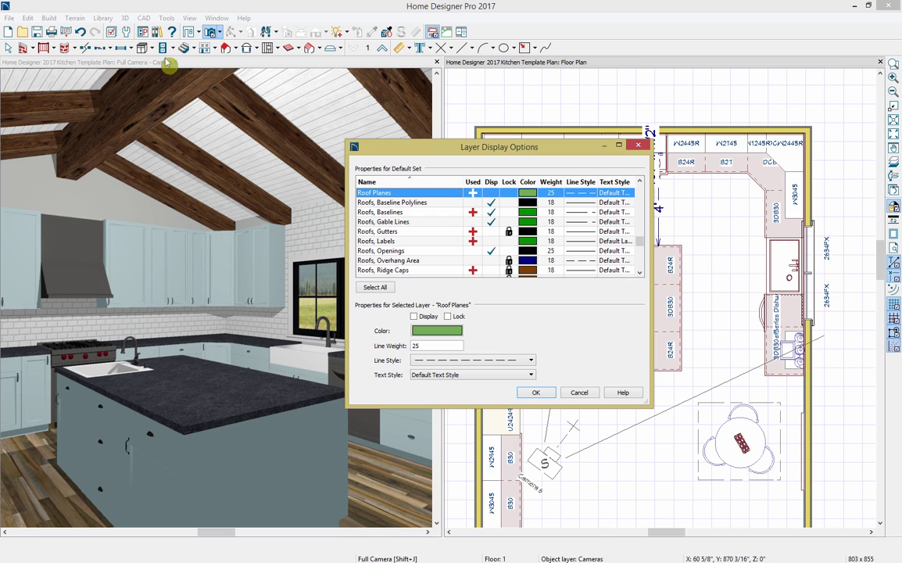
key(c)
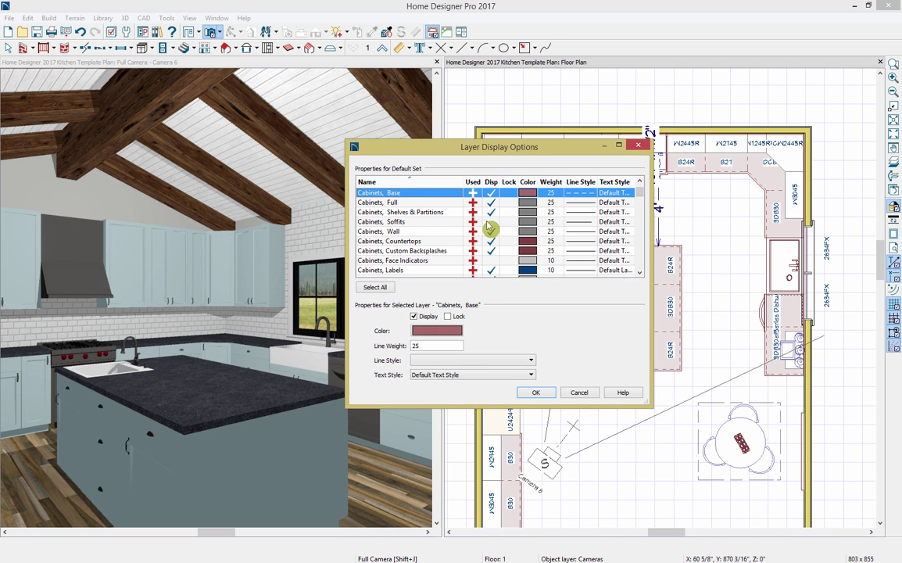
click(436, 222)
click(536, 393)
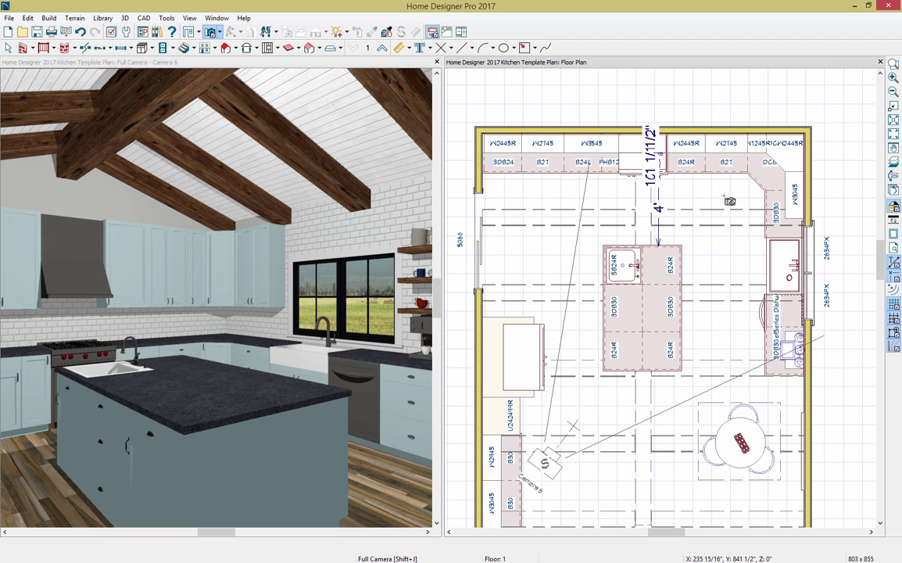
Place an electrical ceiling light in the plan just inside the corner base cabinet between the range and window walls.
click(49, 18)
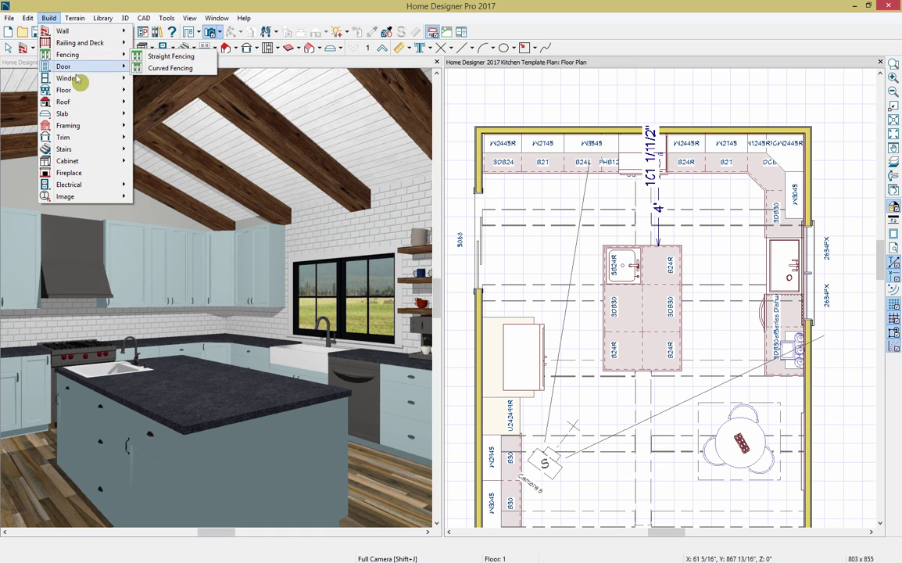
mouse_move(93, 182)
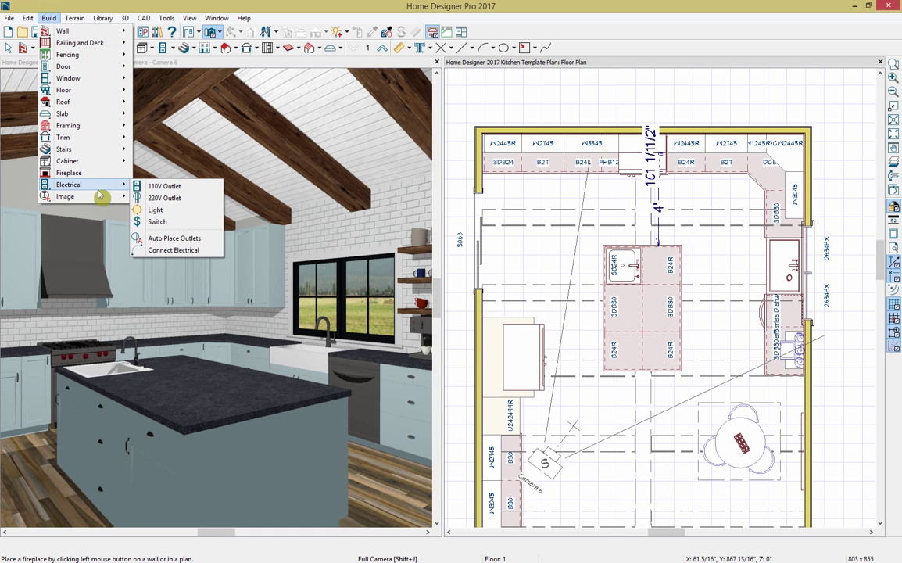
click(202, 212)
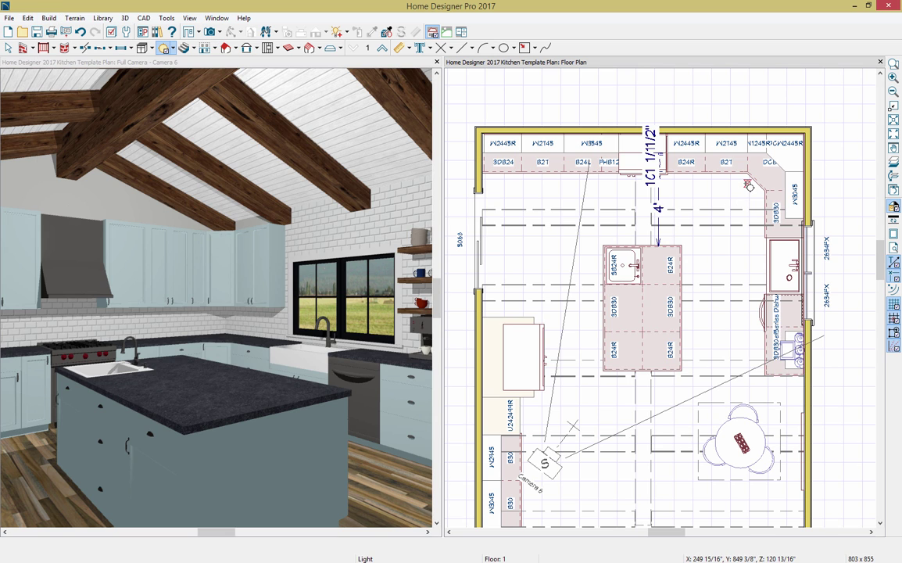
click(748, 185)
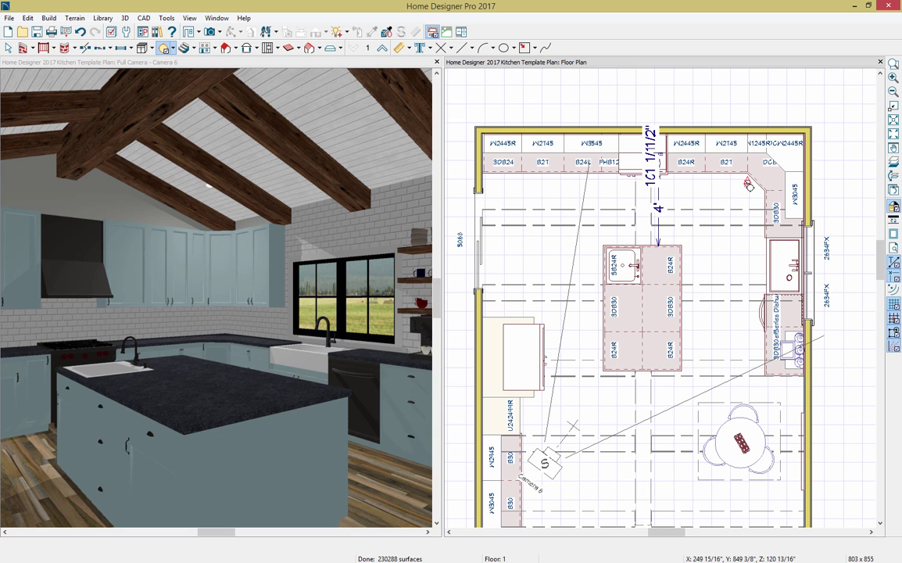
Replicate the ceiling light with 4 copies at a Y Delta of -45" to form a row along the window side.
key(space)
click(747, 186)
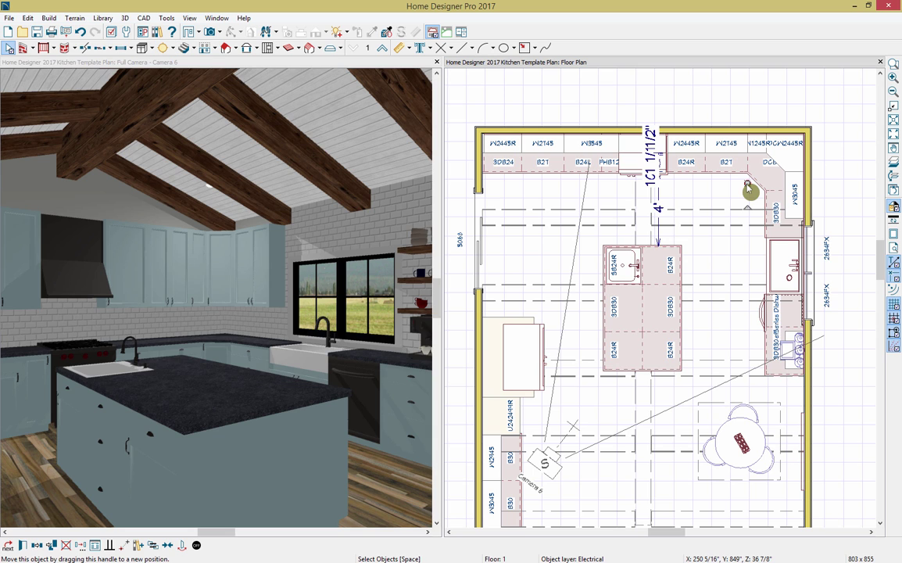
click(81, 546)
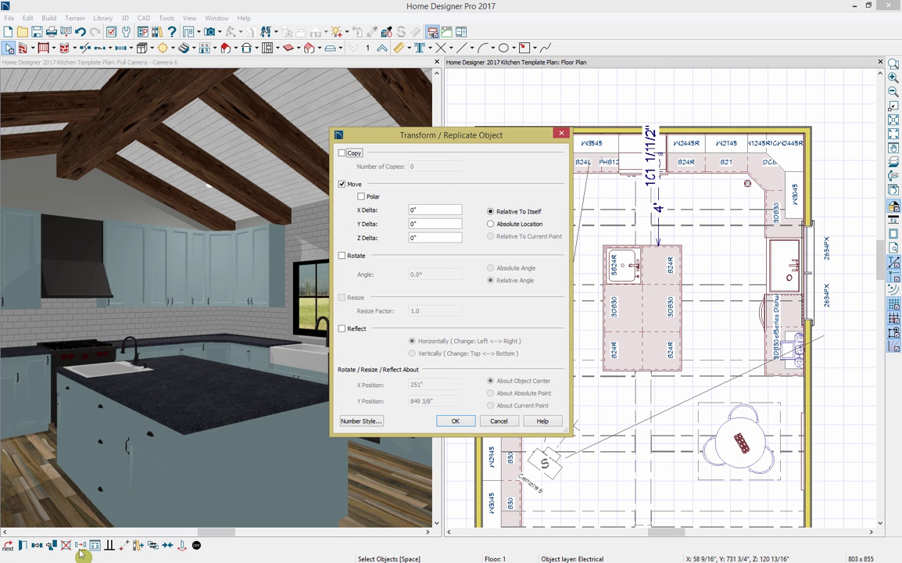
click(343, 153)
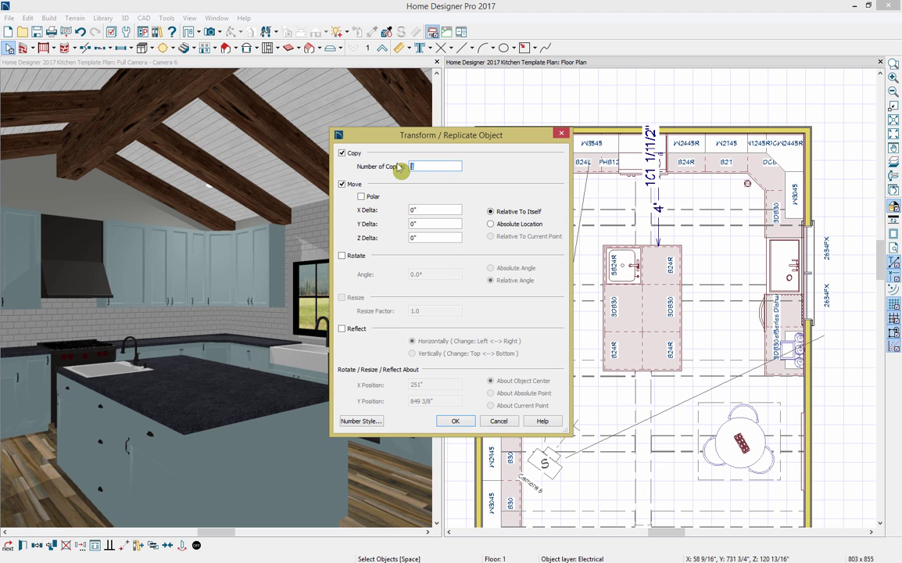
text(4)
click(422, 224)
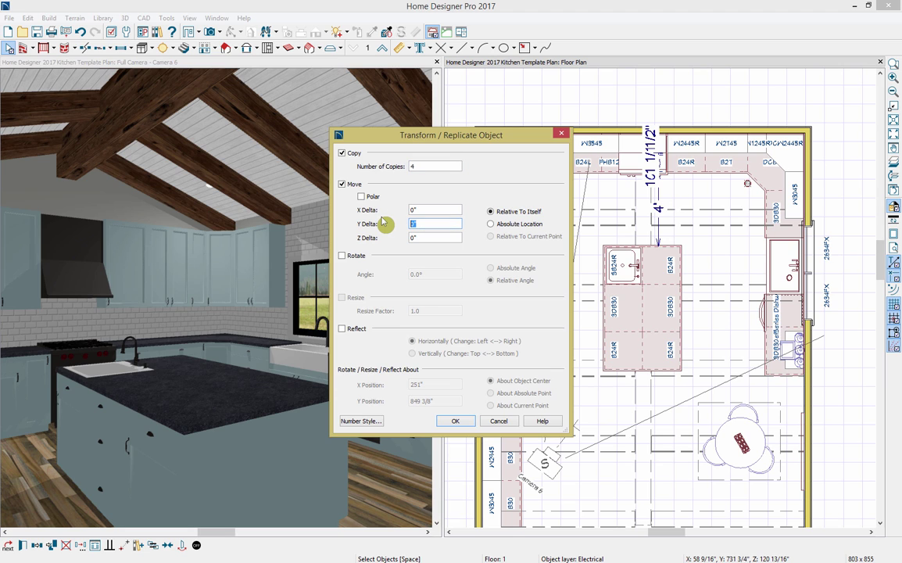
text(-45)
click(454, 423)
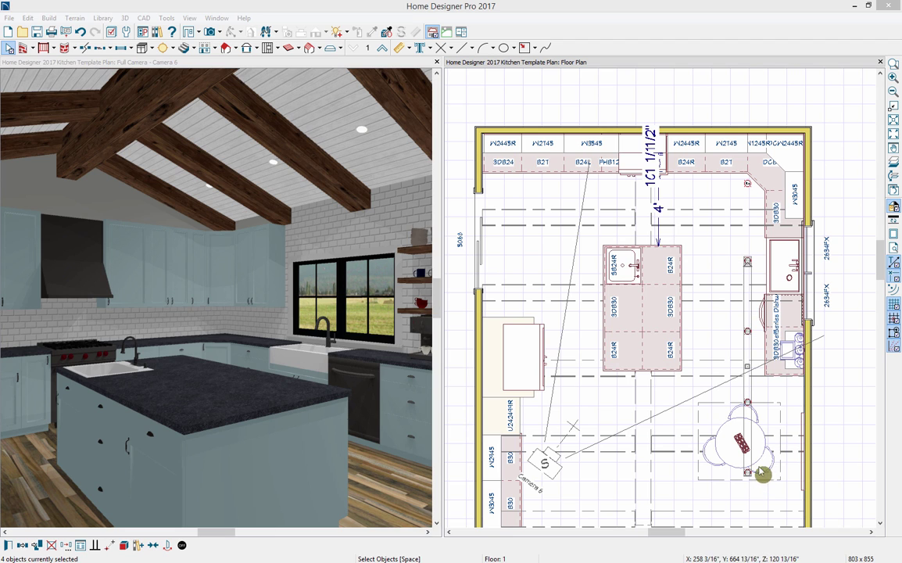
Select all five lights of the row and mirror a copy of them about the main beam to the refrigerator side.
shift+click(747, 188)
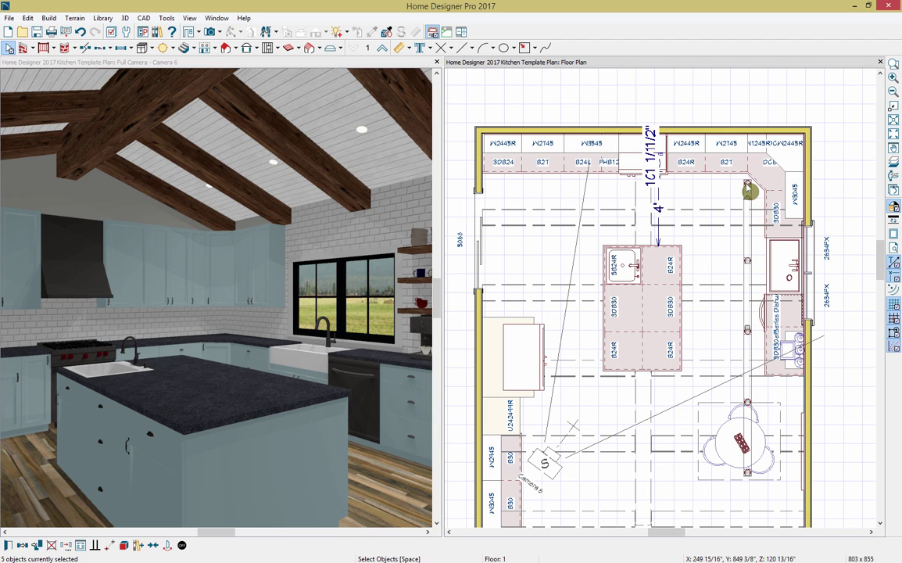
click(22, 544)
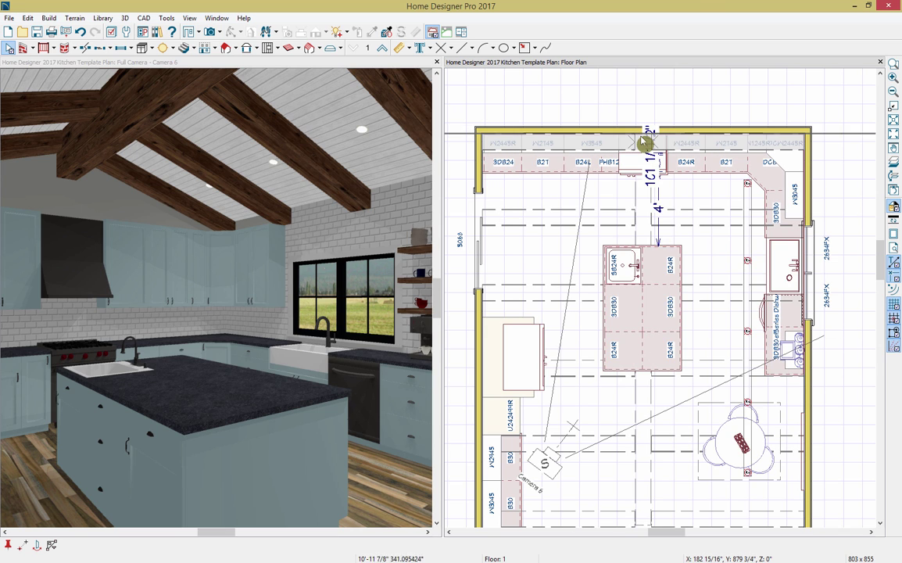
click(642, 144)
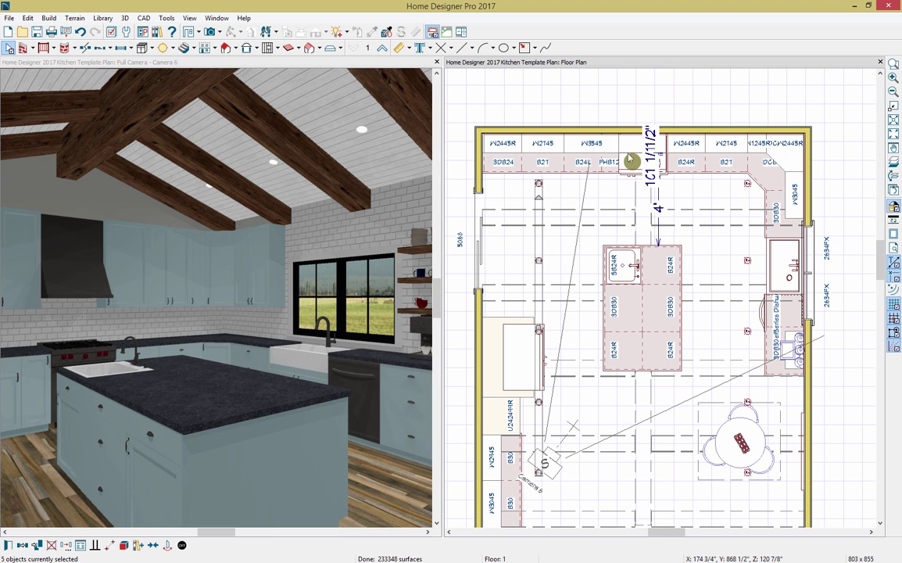
Place two Brimmed Pendant lights from the library above the island, aligned along its centerline.
key(ctrl+l)
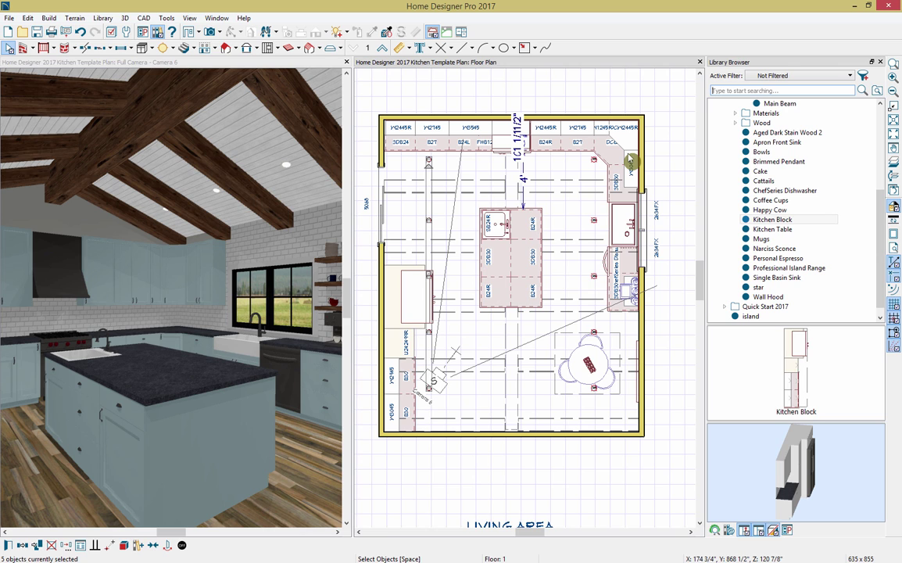
click(788, 168)
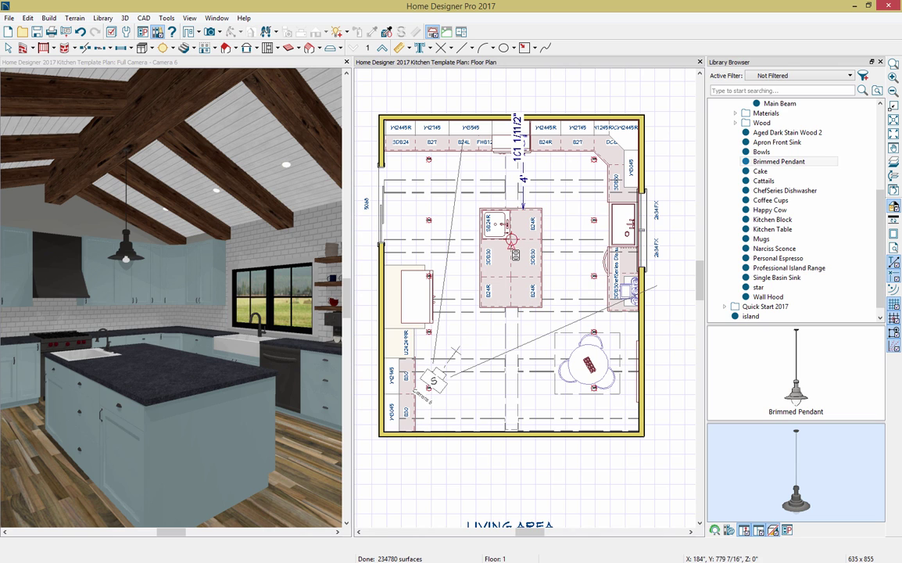
click(512, 275)
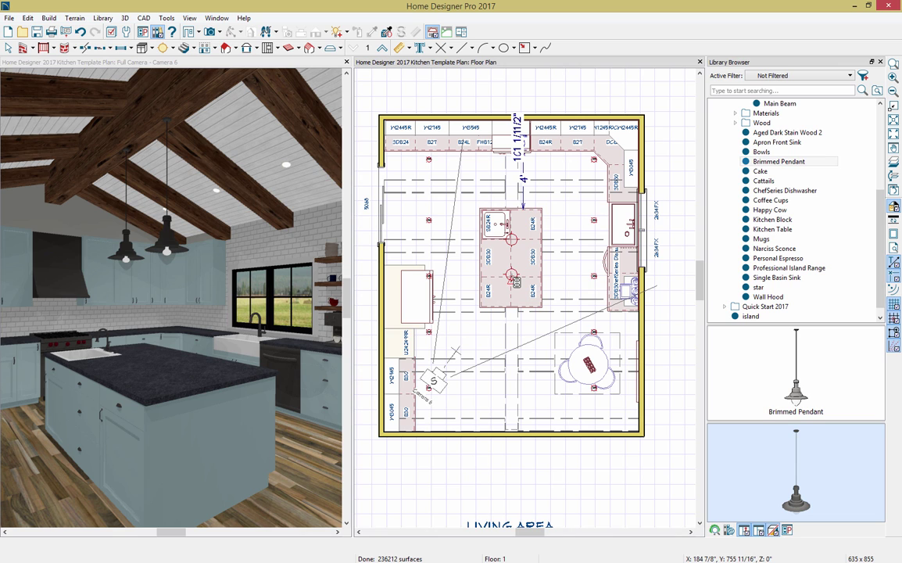
Select both Brimmed Pendants over the island and set their light data to a Point Light of 200 Lumens (25W).
key(space)
click(513, 277)
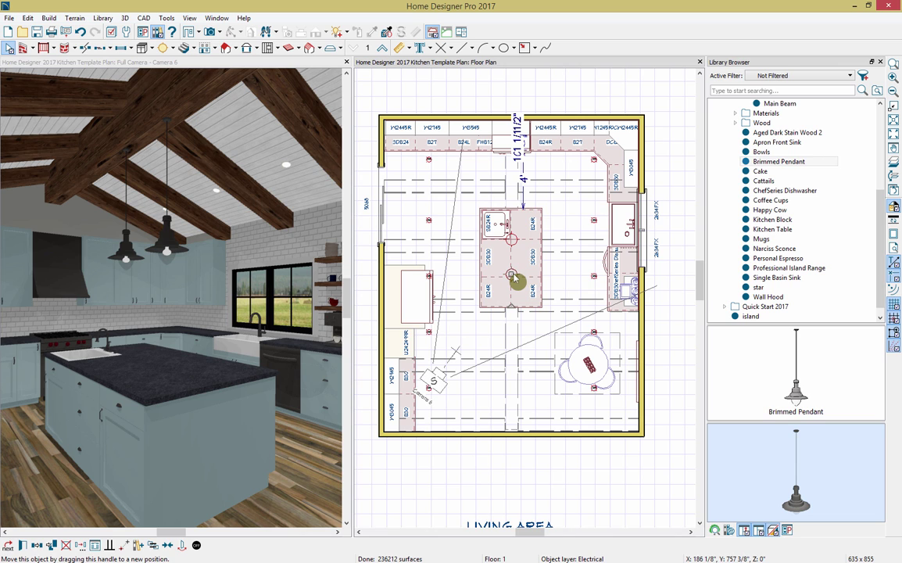
key(Escape)
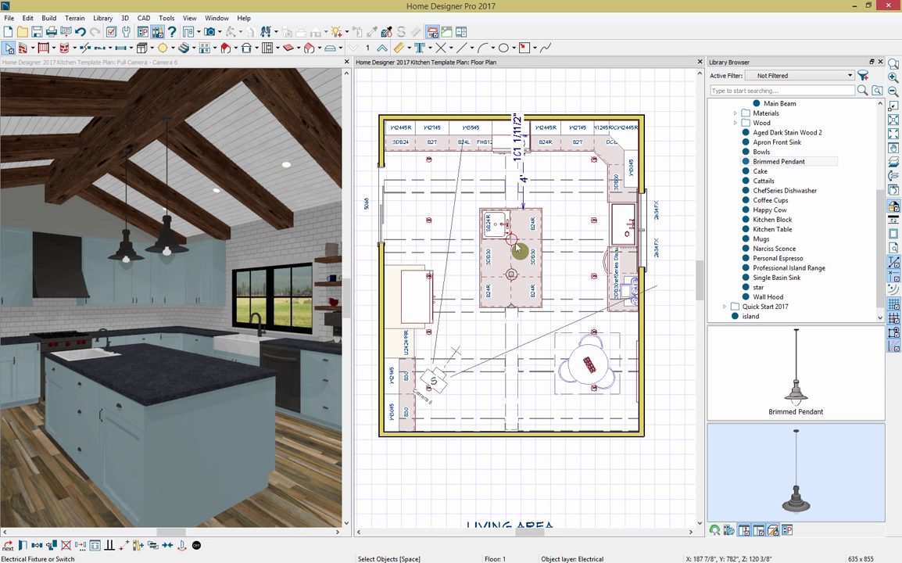
click(514, 244)
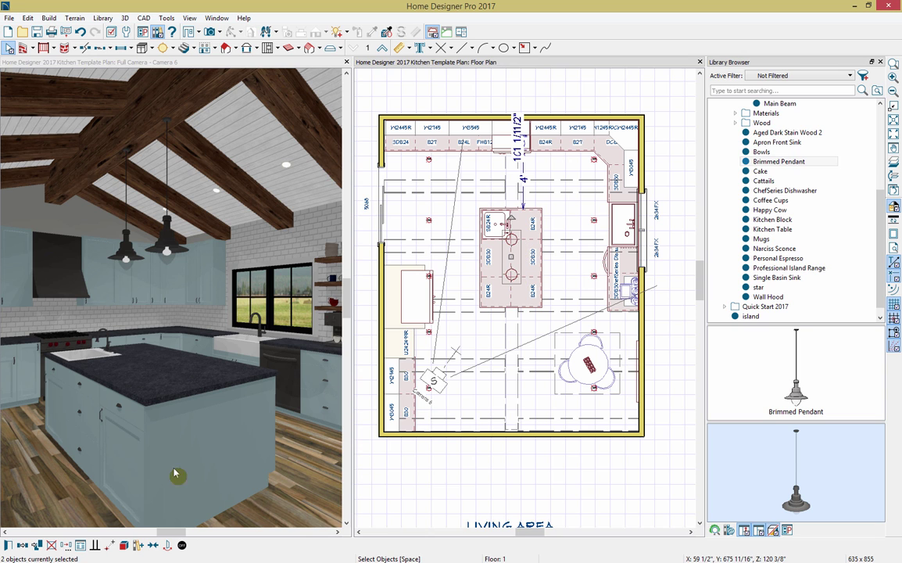
click(8, 545)
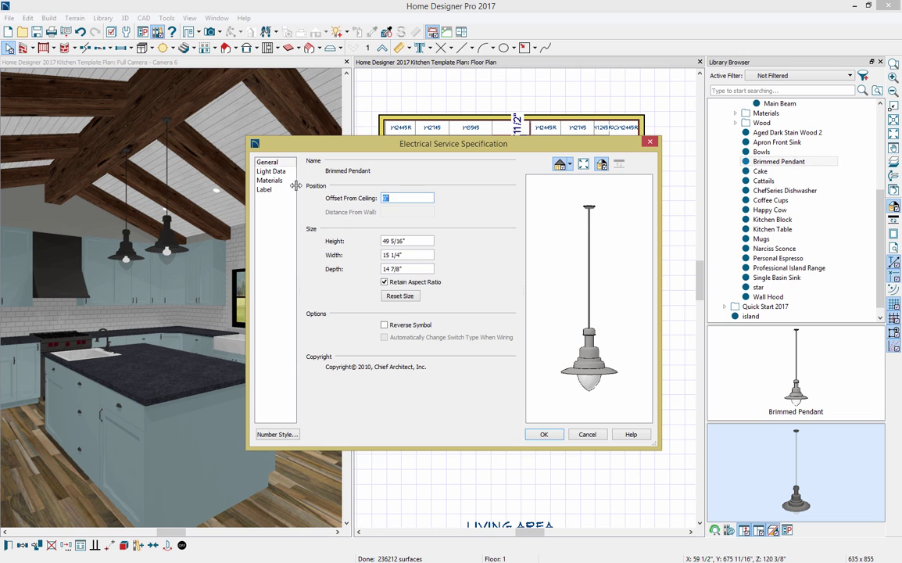
click(273, 172)
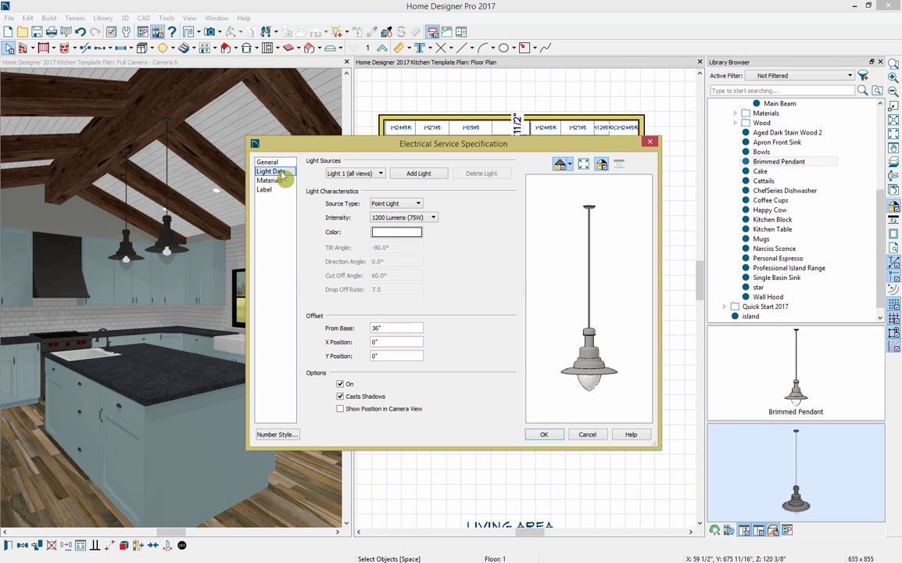
click(416, 204)
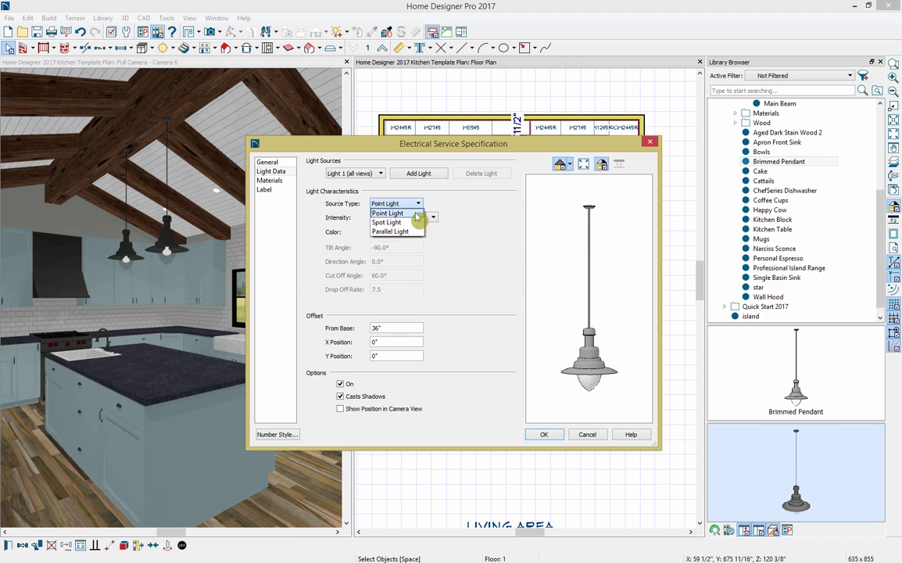
click(415, 213)
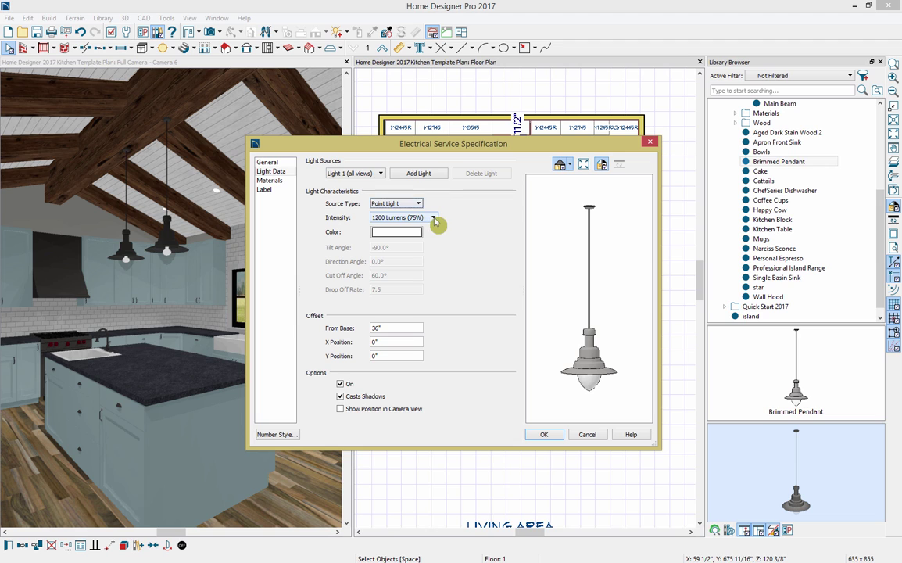
click(434, 222)
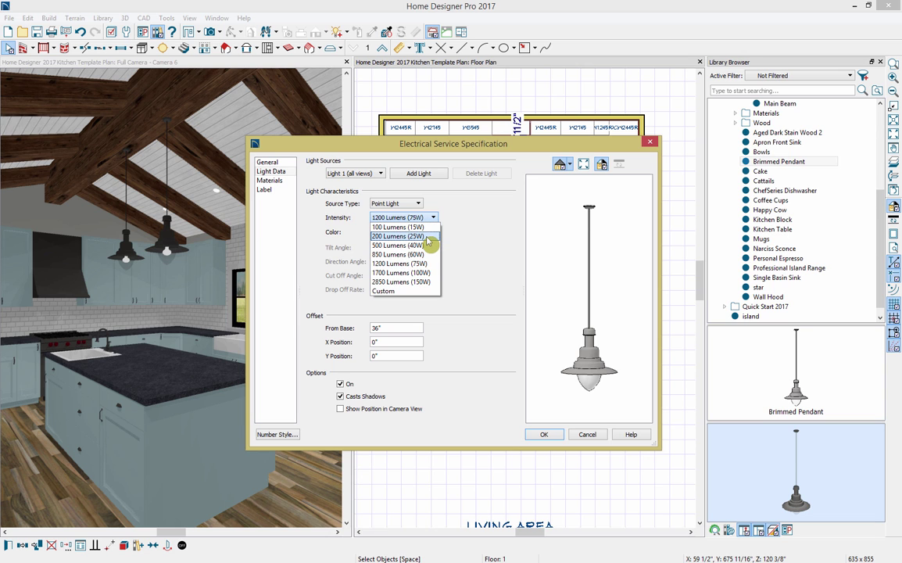
click(427, 236)
Set the pendants' light color to the pale yellow custom color (RGB 255, 255, 213) and apply the specification.
click(415, 233)
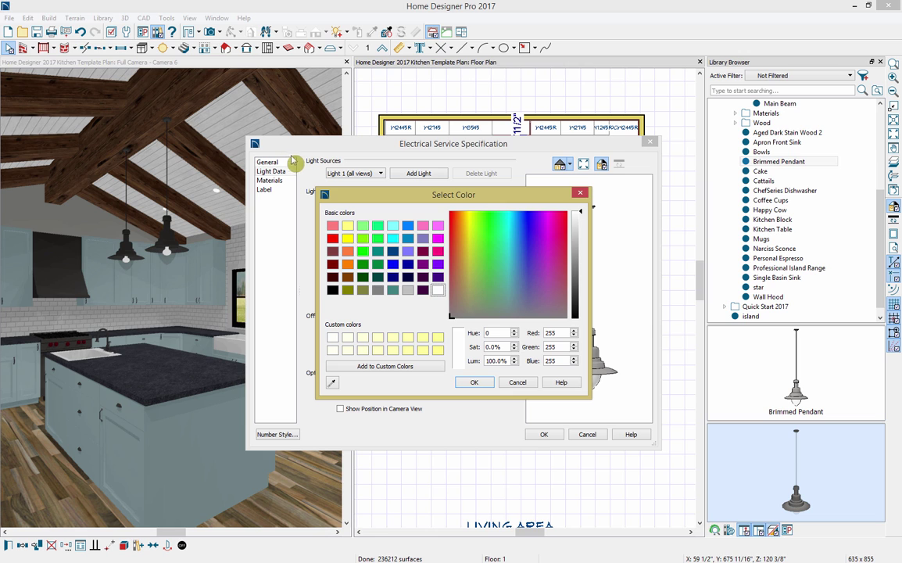
click(363, 350)
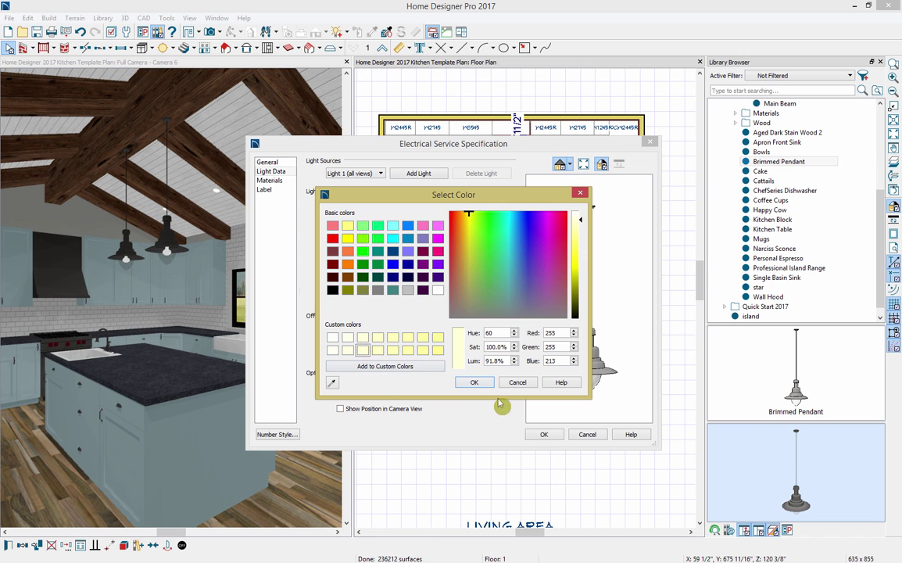
click(481, 385)
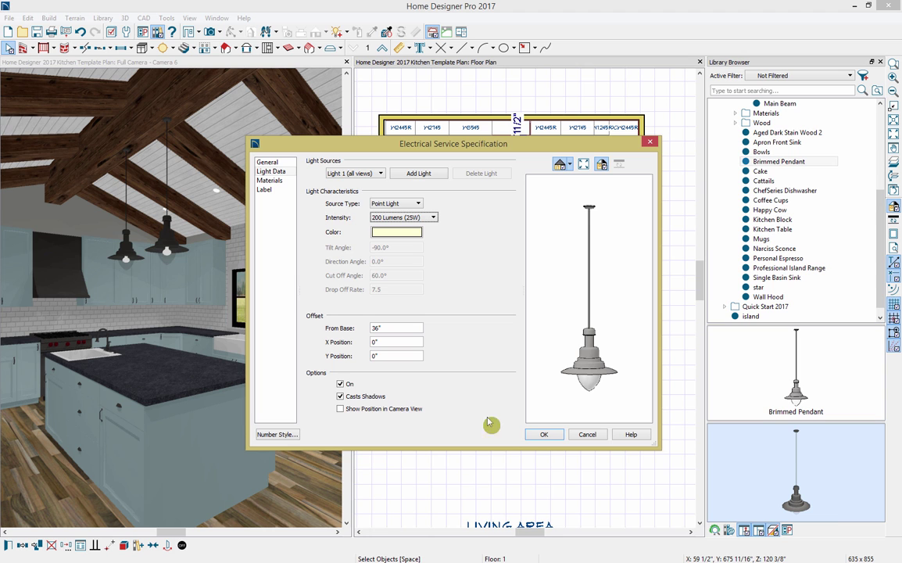
click(544, 434)
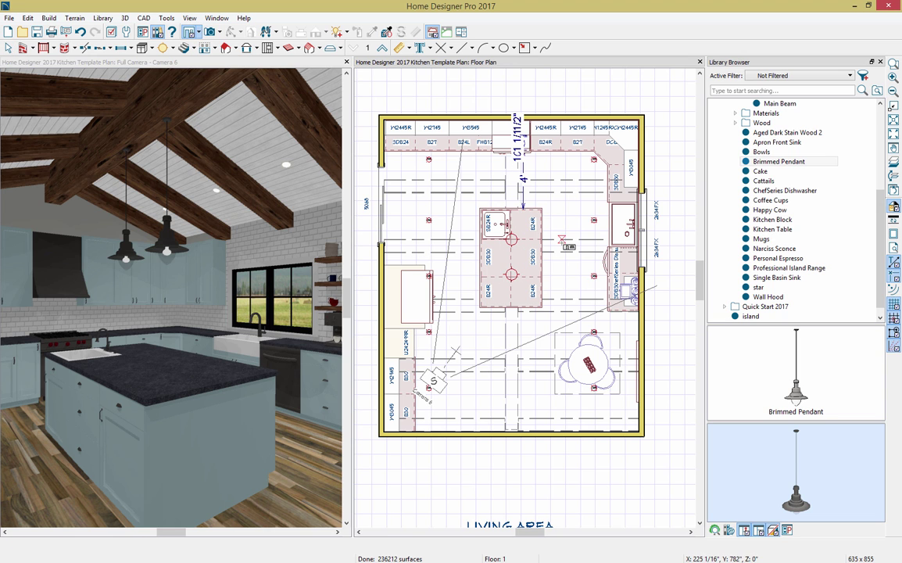
Create a wall elevation of the window wall and place three Narciss Sconces in an evenly spaced row above the window.
drag(567, 241, 603, 245)
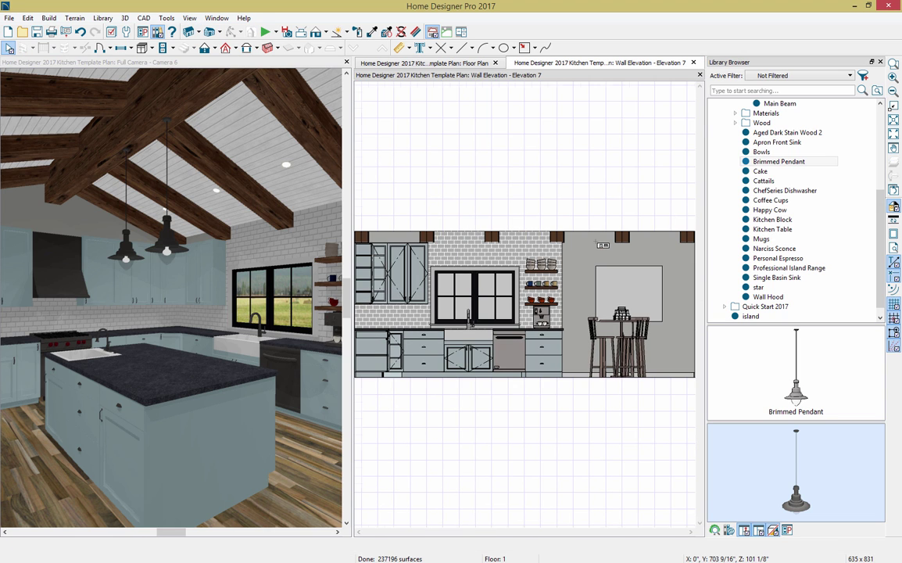
scroll(516, 285, up, 3)
scroll(514, 283, up, 1)
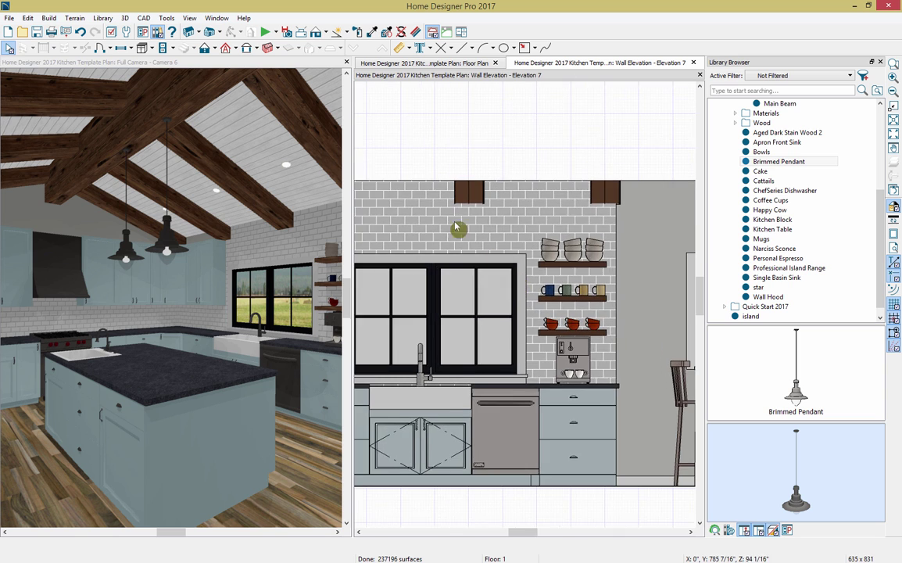
scroll(459, 229, up, 1)
middle_drag(459, 228, 550, 231)
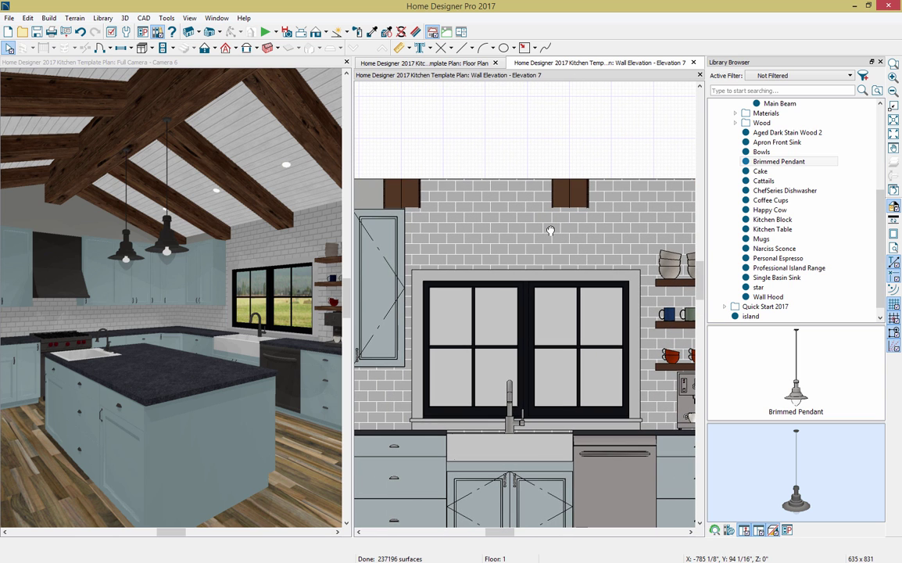
click(776, 255)
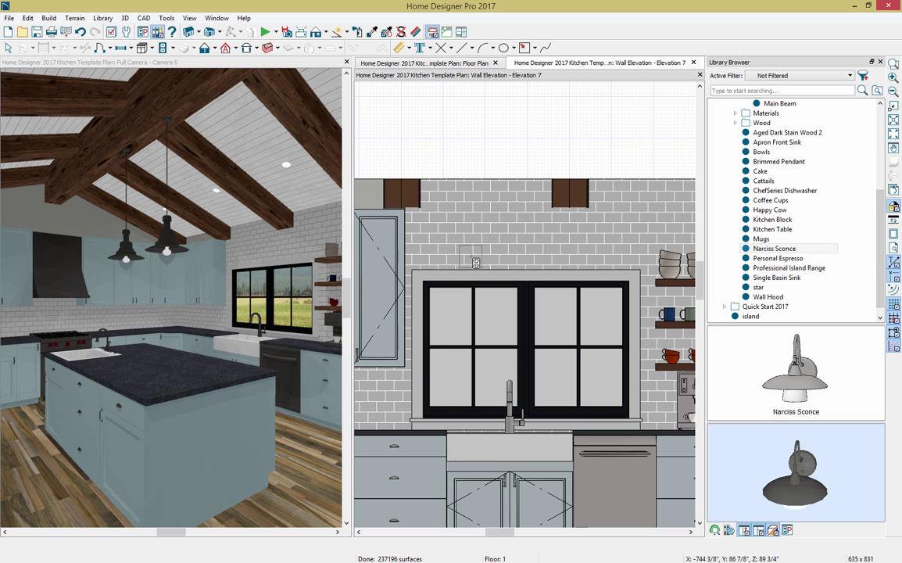
click(474, 262)
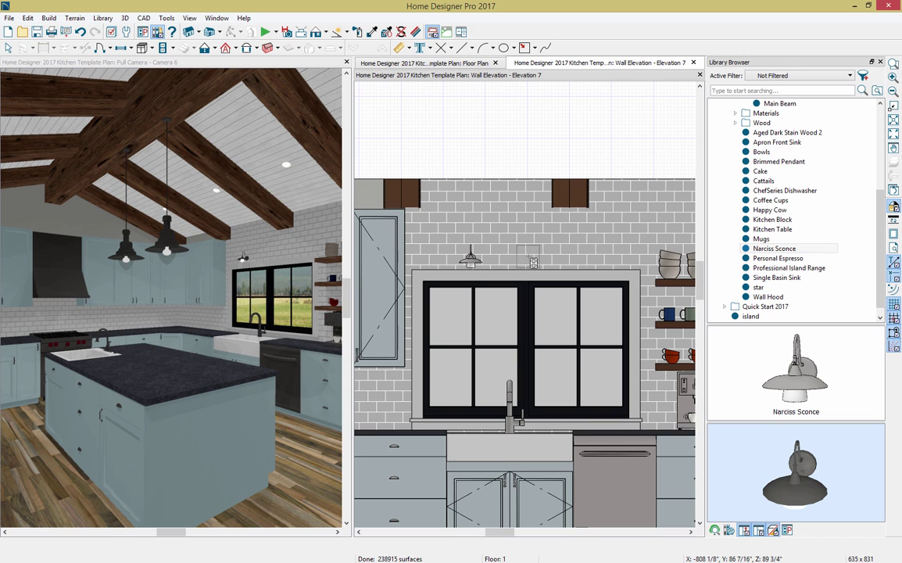
click(528, 260)
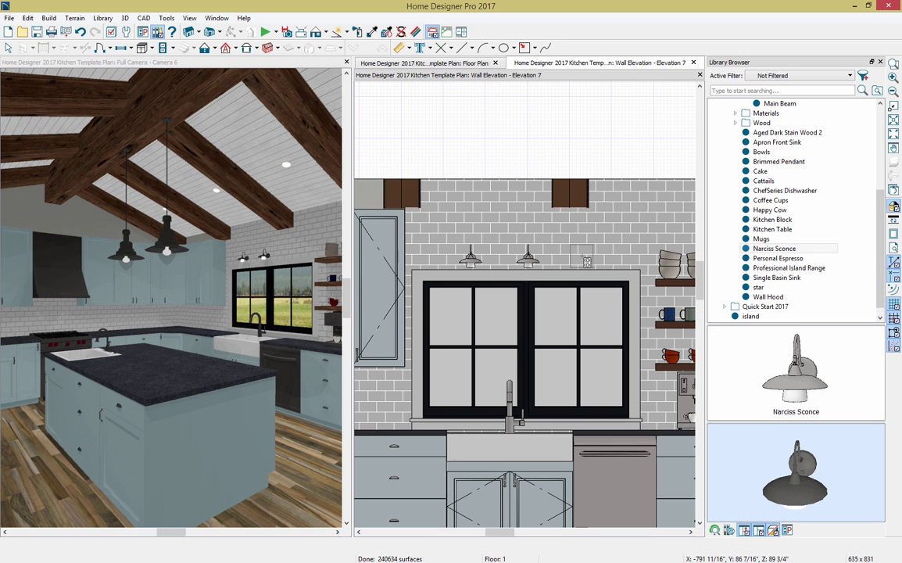
click(587, 262)
click(693, 62)
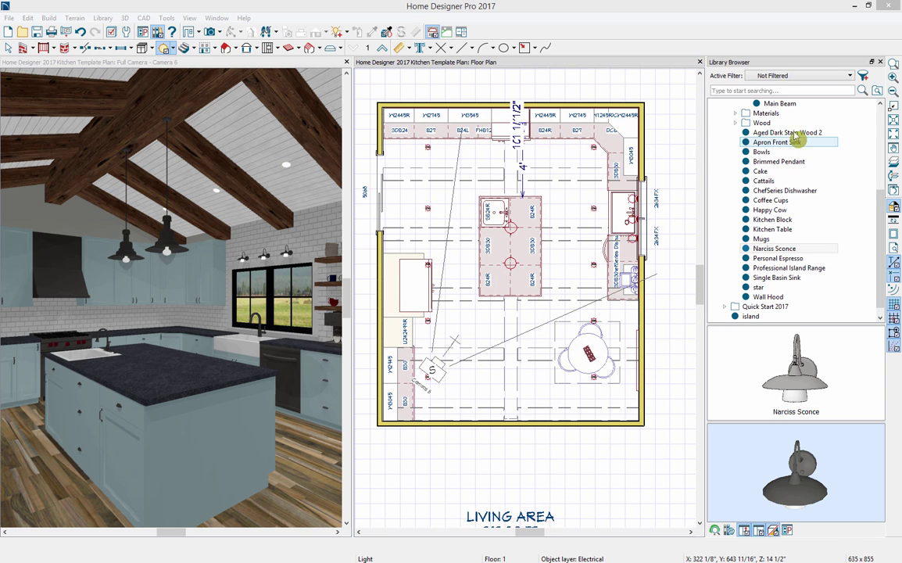
Place 110V outlets in the plan, four along the range wall and one on each side of the window over the sink.
click(880, 62)
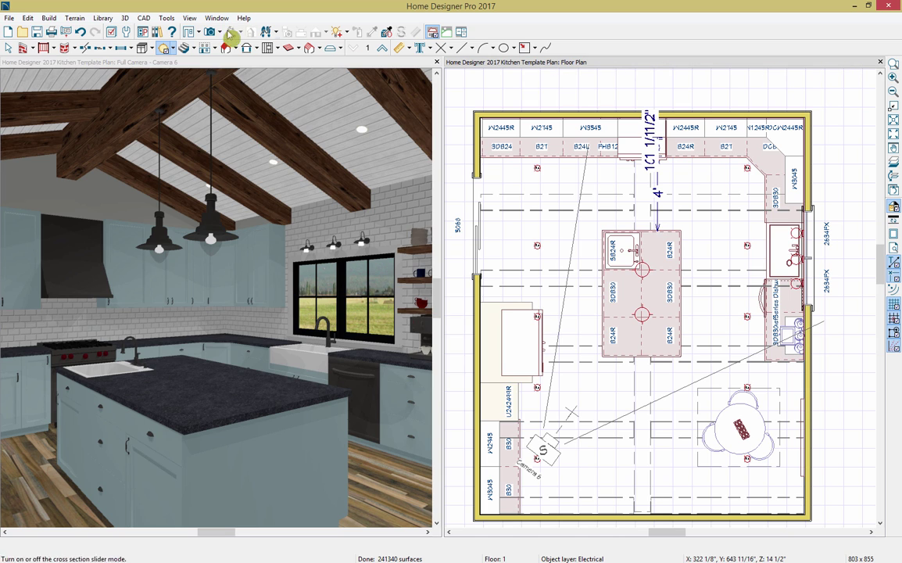
click(172, 48)
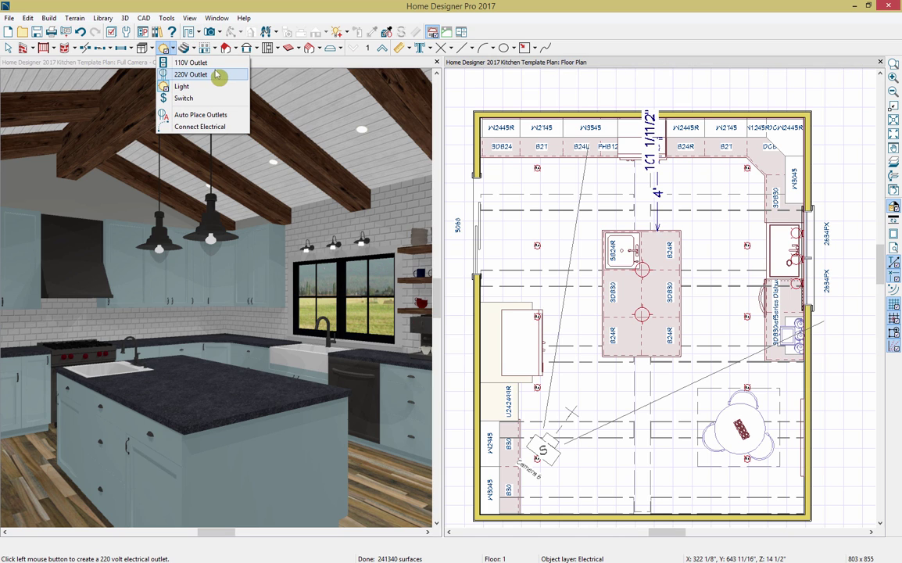
click(198, 62)
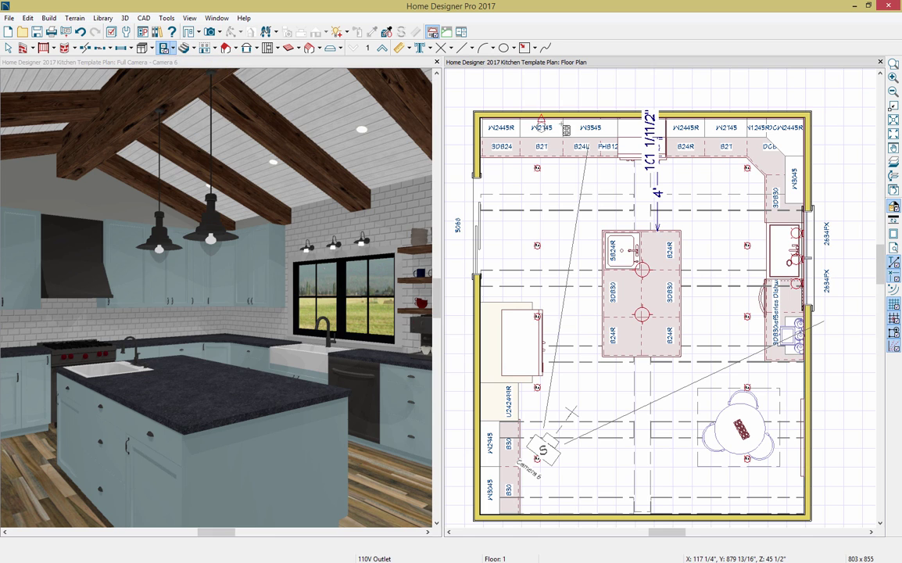
click(542, 119)
click(601, 125)
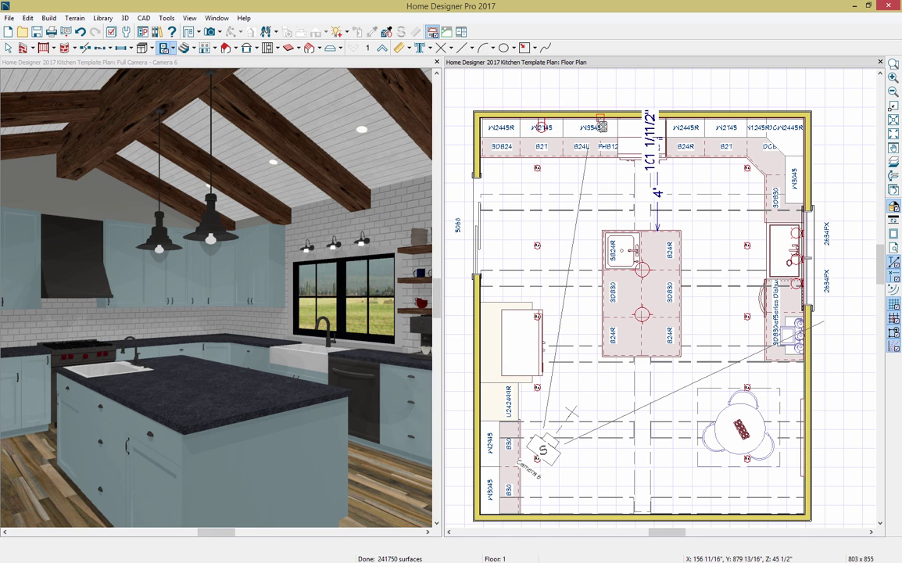
click(704, 126)
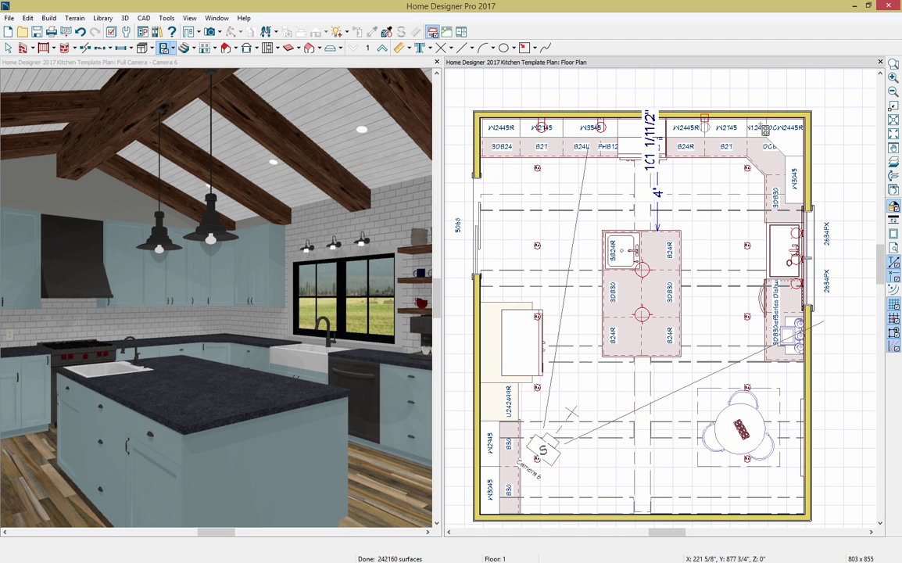
click(766, 126)
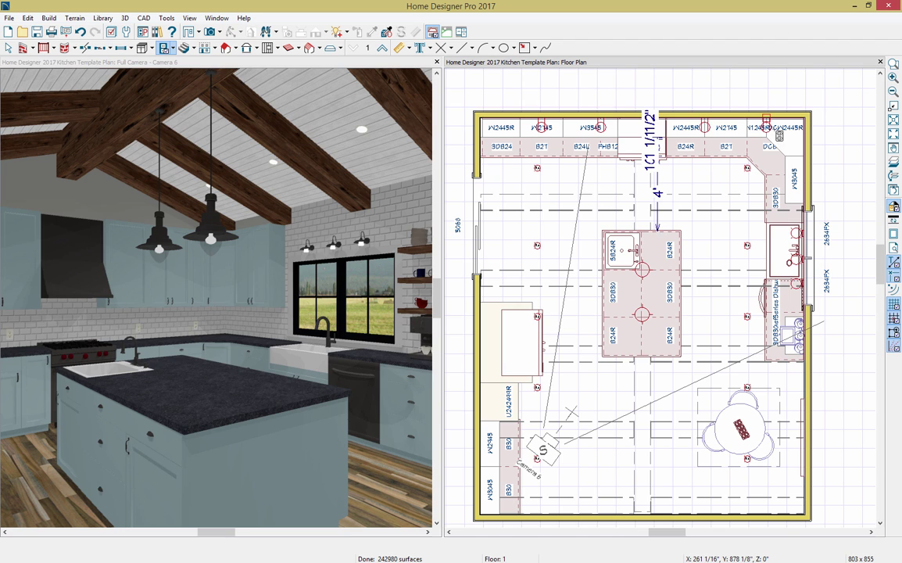
click(804, 177)
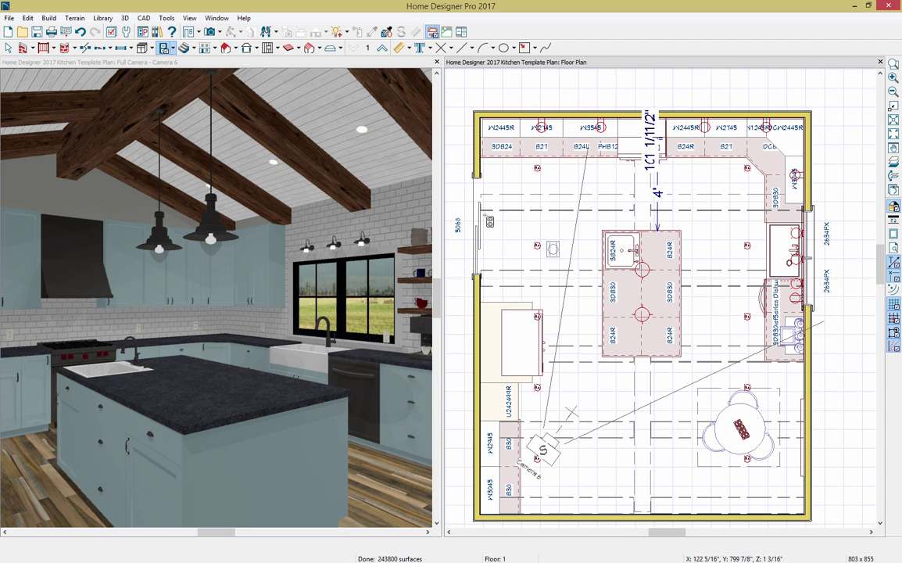
Place light switches: two beside the sliding door, one on the window wall near the sconces and one on the wall opposite the range.
click(169, 51)
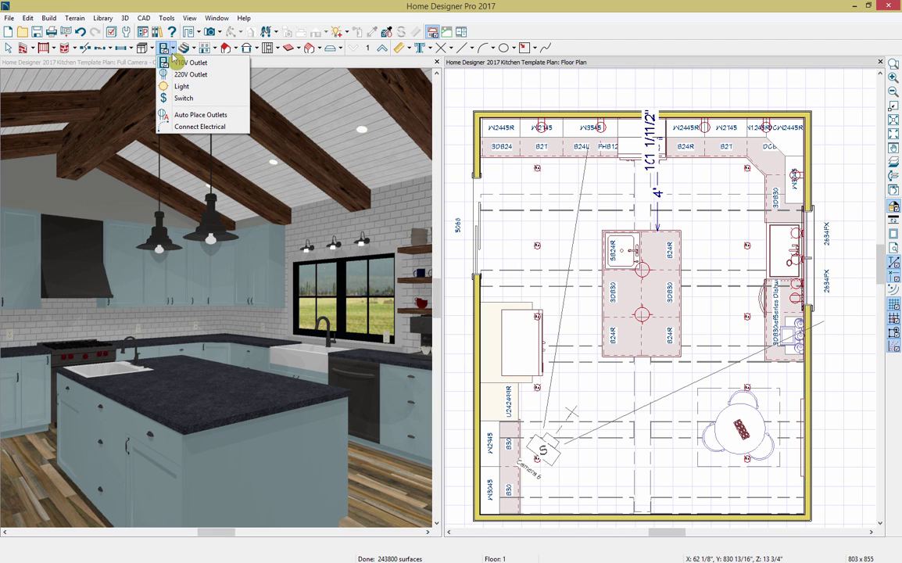
click(175, 98)
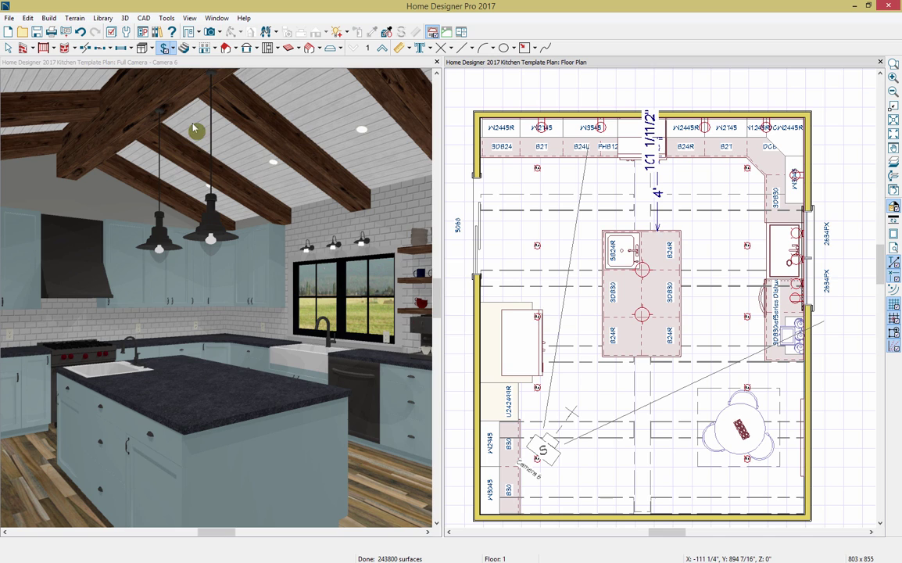
click(472, 281)
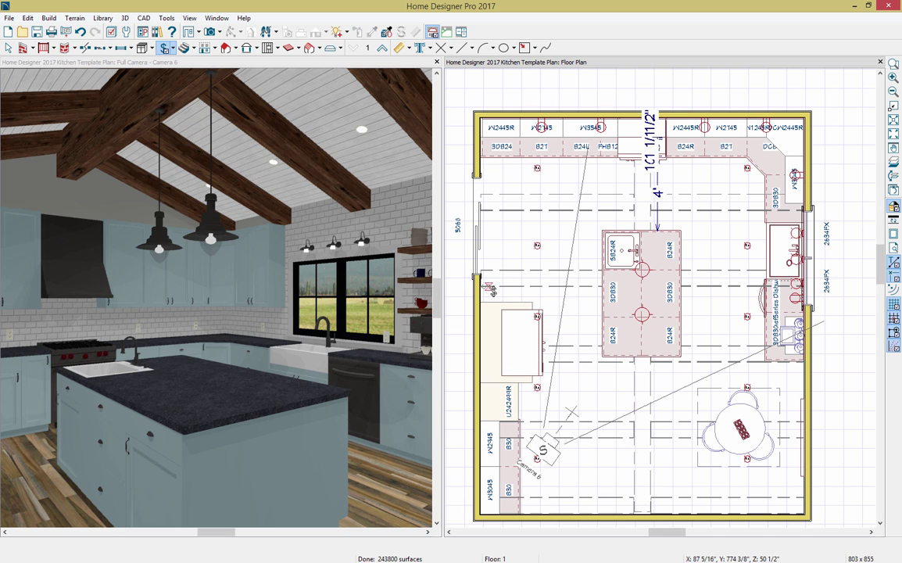
click(660, 508)
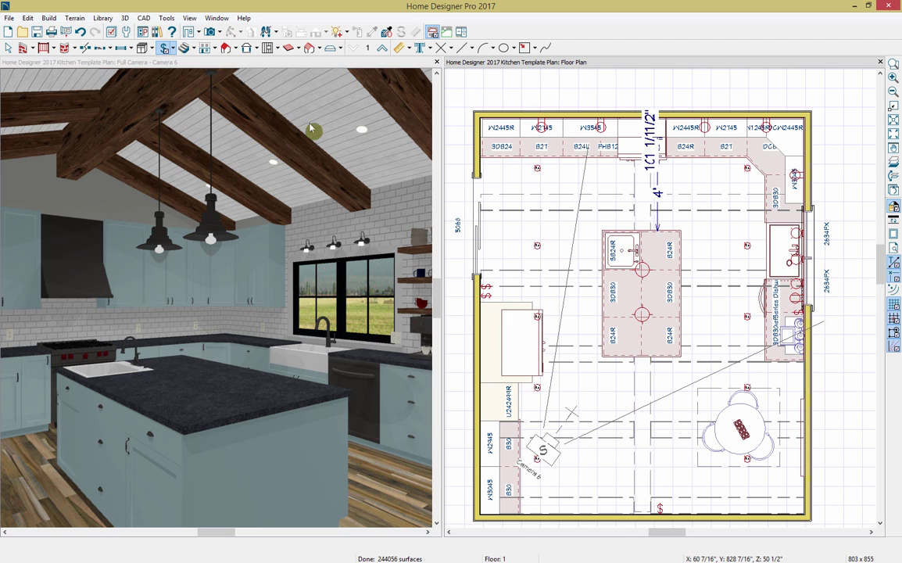
Connect the island pendants to one sliding-door switch, and chain the ceiling lights between the other door switch and the switch opposite the range.
click(176, 49)
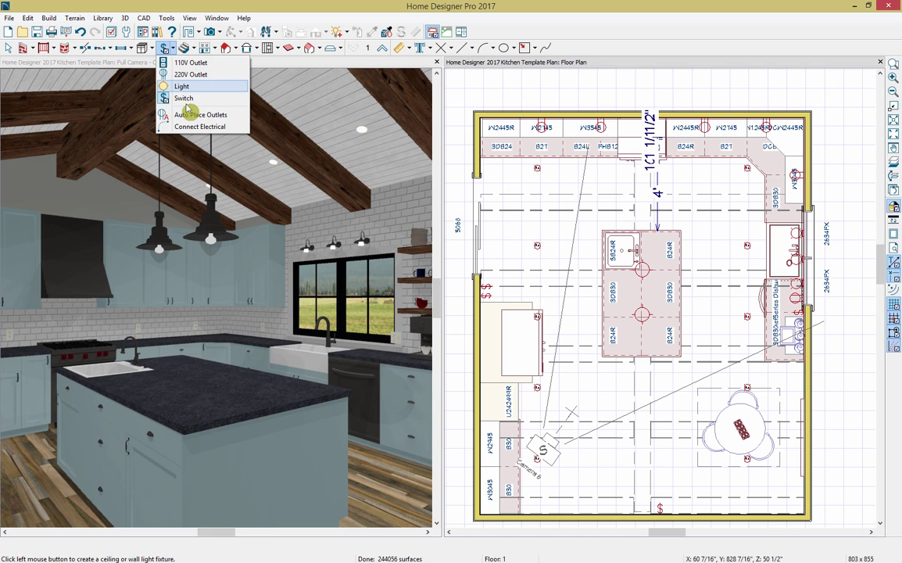
click(200, 127)
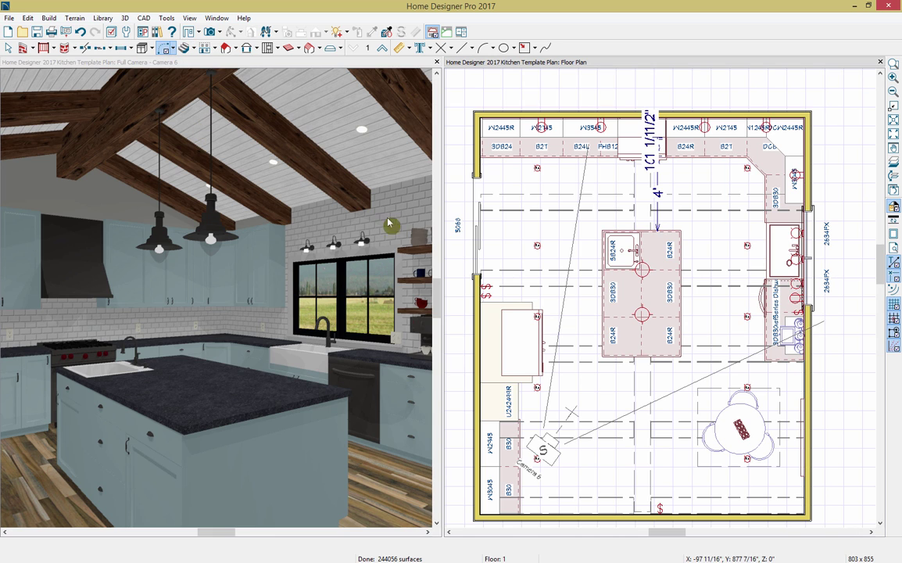
drag(489, 288, 642, 314)
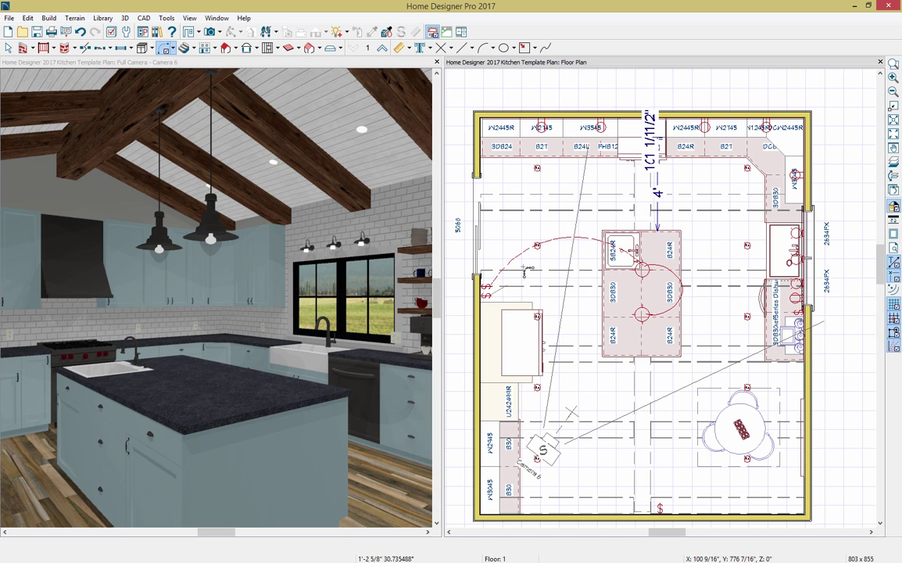
drag(486, 286, 753, 247)
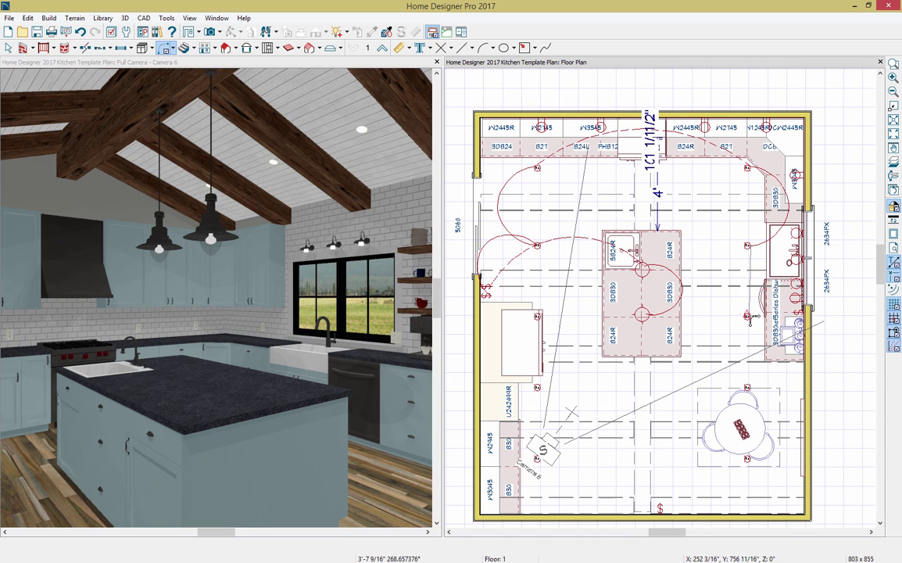
drag(746, 387, 661, 506)
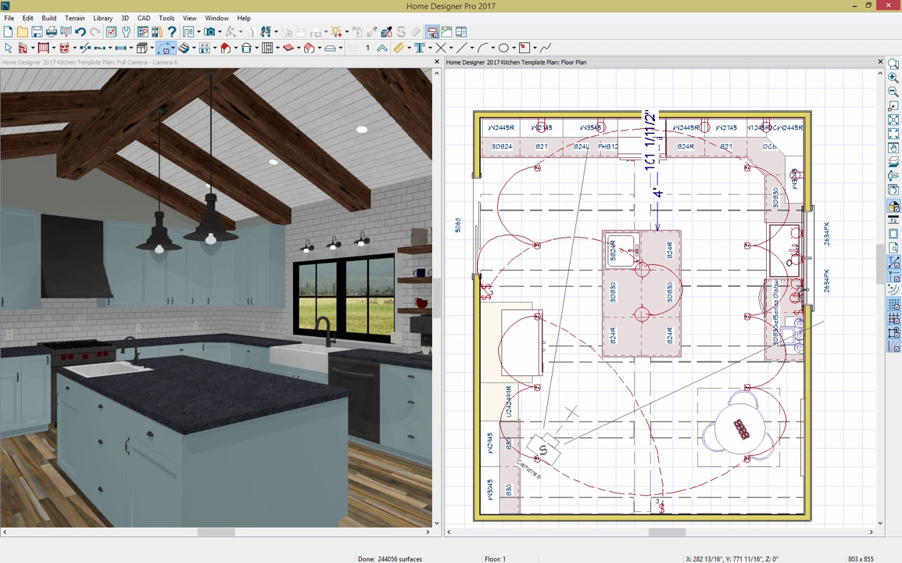
Wire the three sconces above the window to the light switch on the same wall.
drag(797, 233, 805, 287)
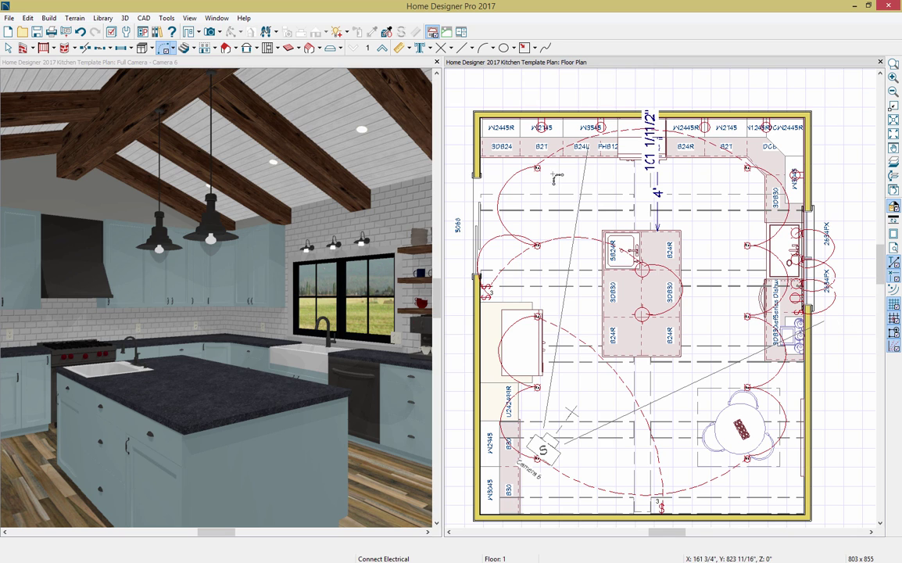
Enlarge the kitchen camera view to fill the workspace and render it as Final View with Shadows.
click(412, 69)
double_click(412, 66)
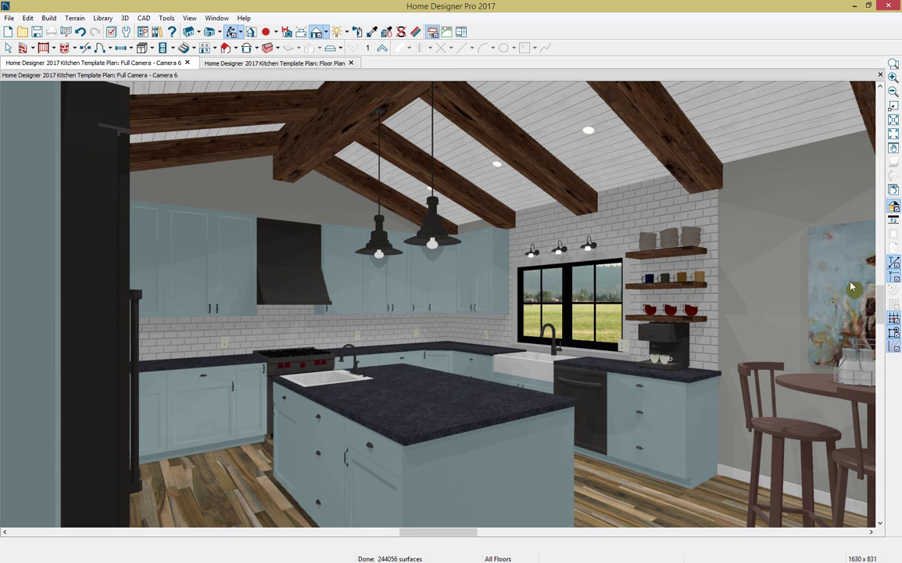
click(126, 18)
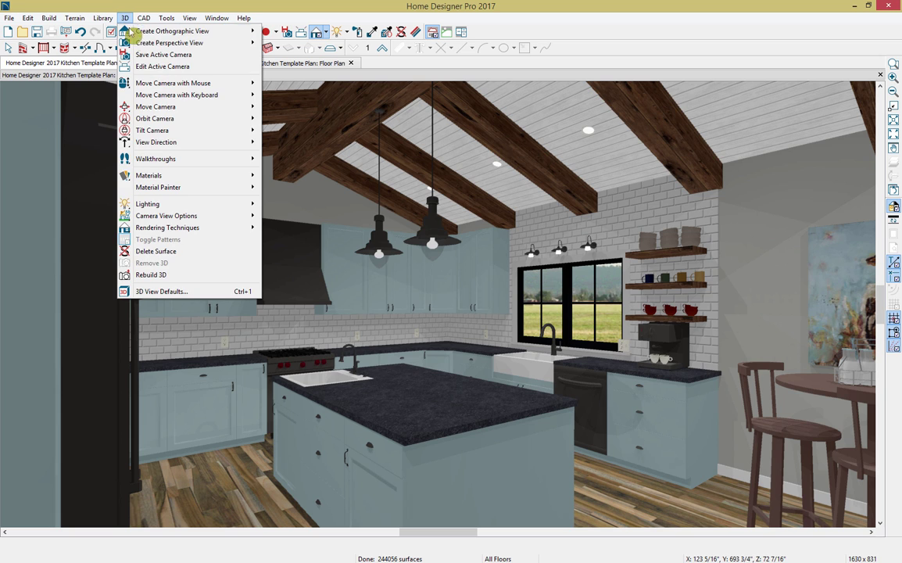
mouse_move(183, 187)
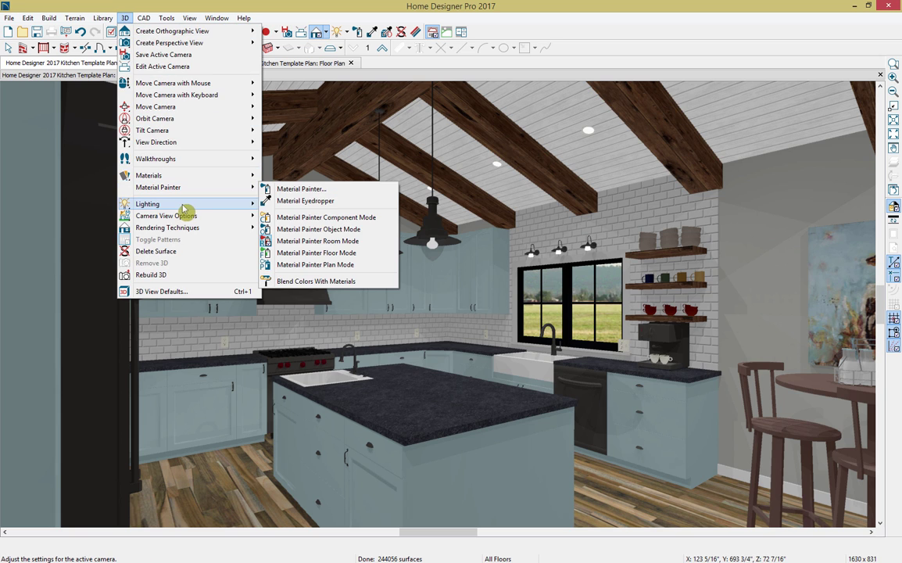
mouse_move(183, 204)
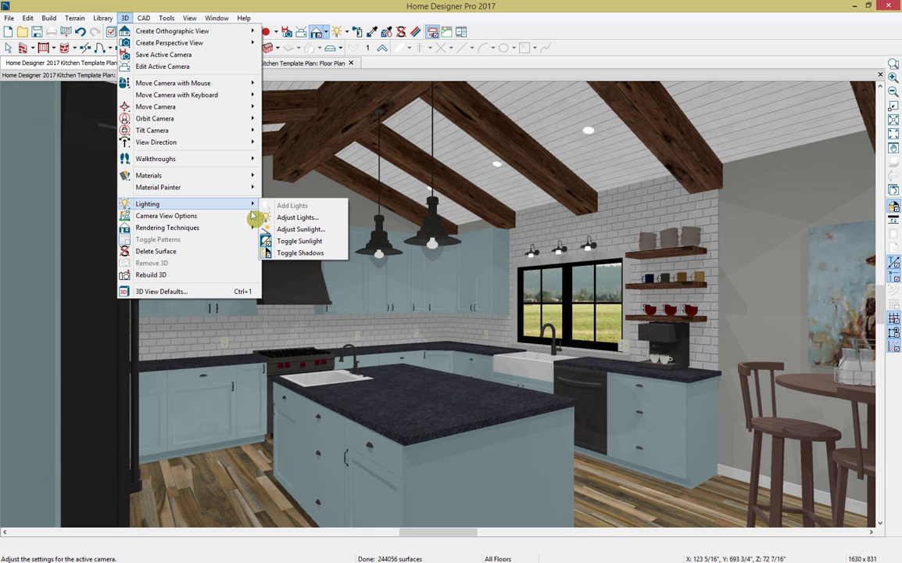
mouse_move(251, 206)
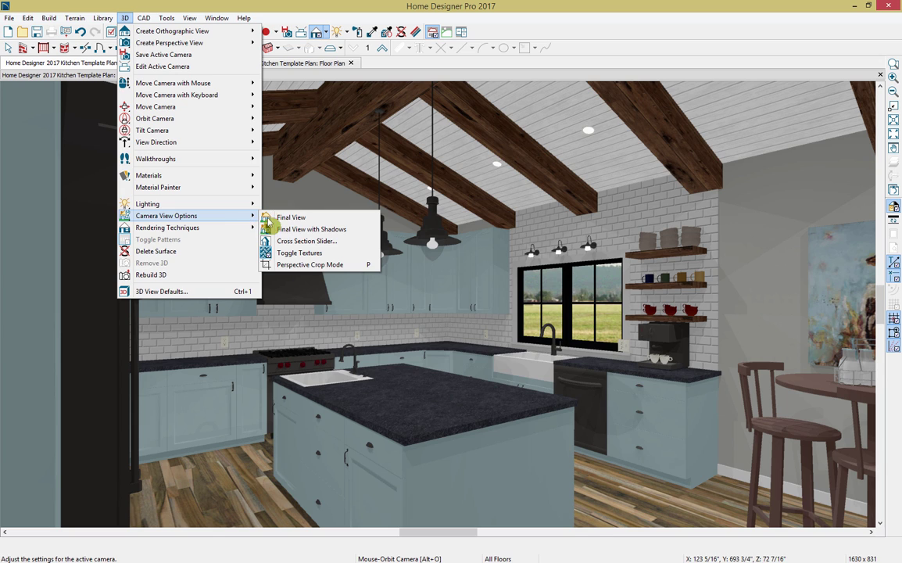
click(325, 233)
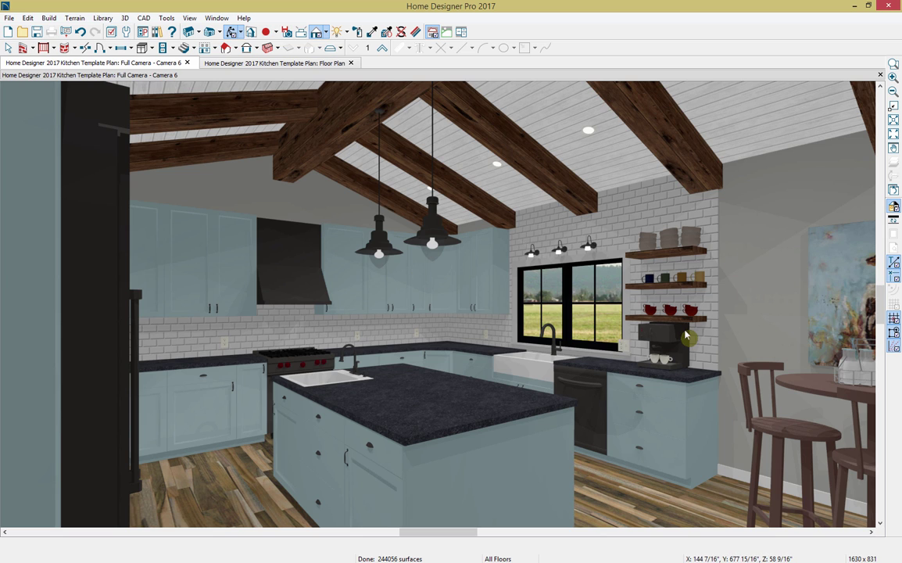
Display the kitchen camera view in the Vector View, Glass House, Technical Illustration and Watercolor rendering techniques in turn.
click(330, 32)
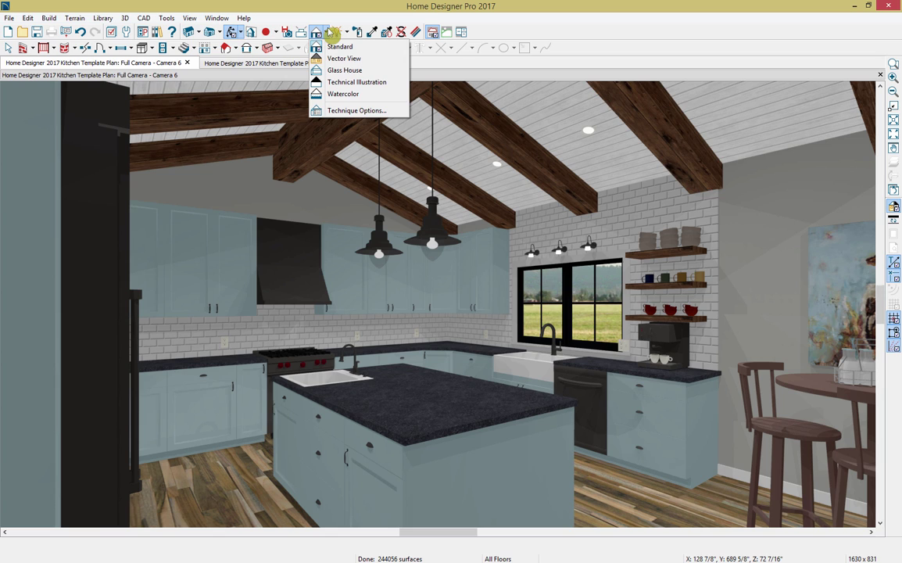
click(374, 62)
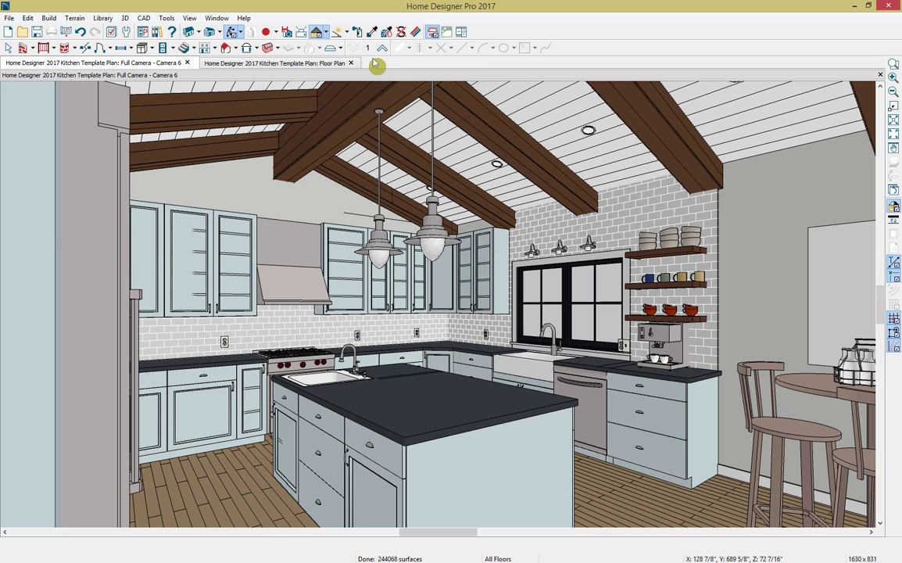
click(325, 33)
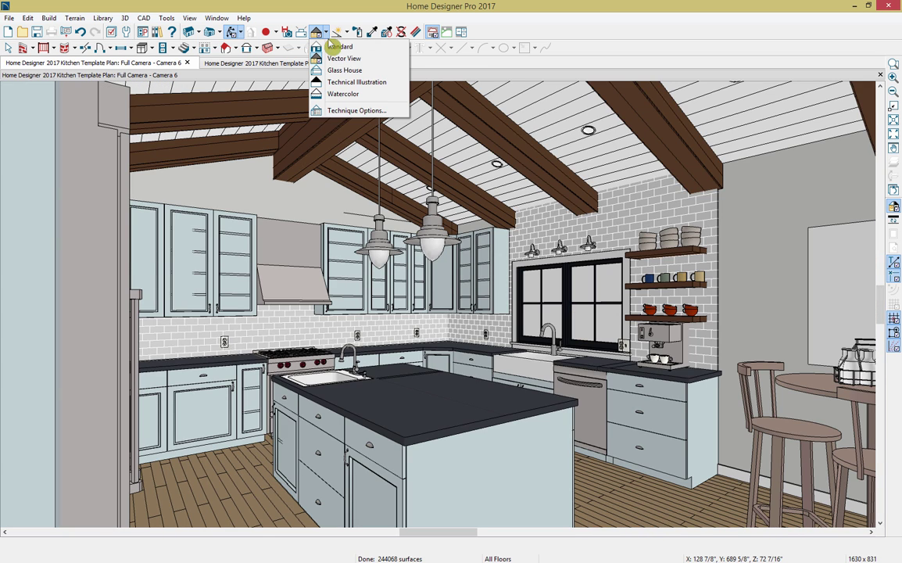
click(358, 71)
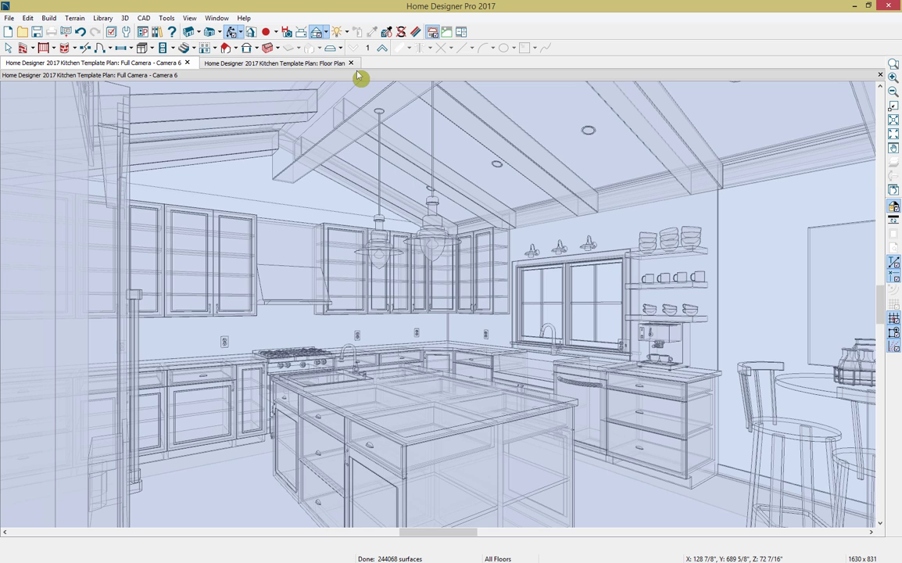
click(326, 33)
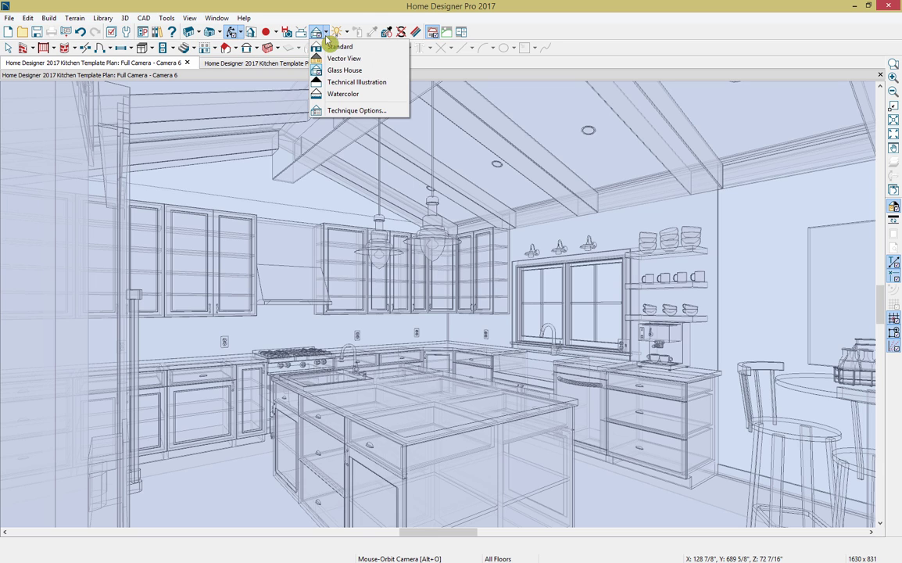
click(362, 82)
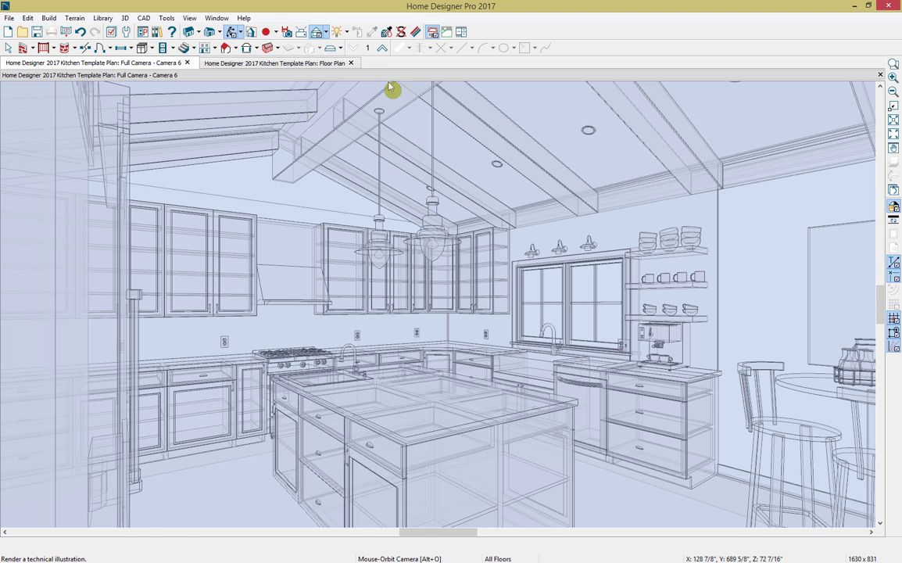
click(325, 33)
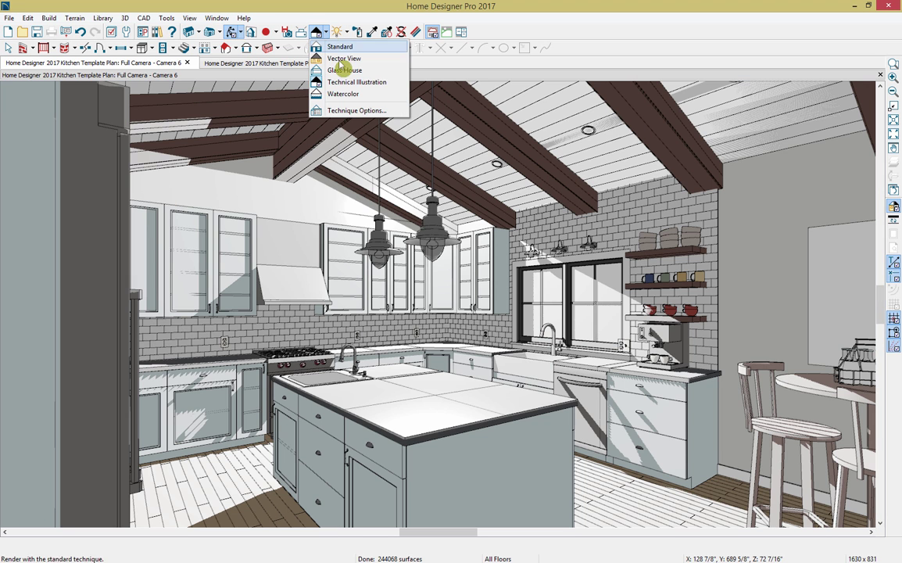
click(362, 94)
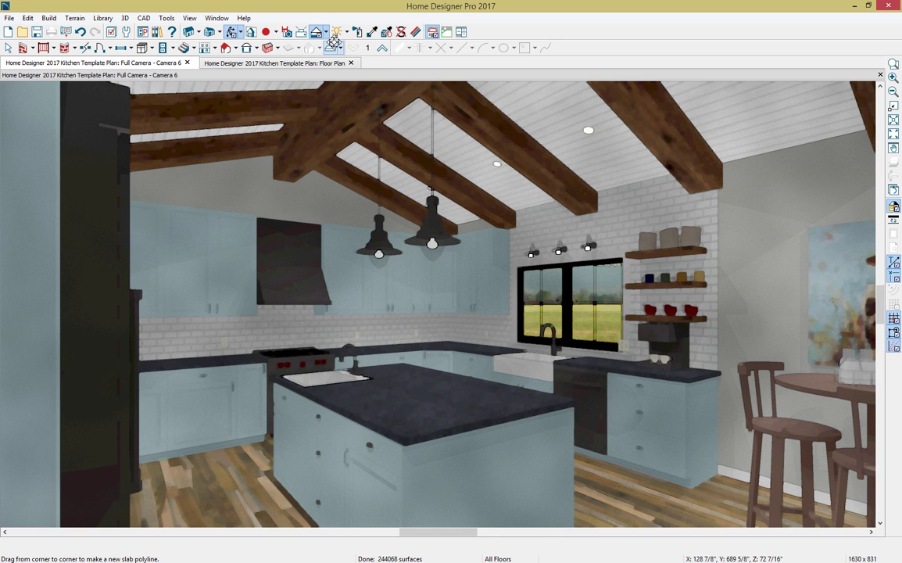
Review the Watercolor settings in the rendering technique options and return the camera view to the Standard technique.
click(326, 33)
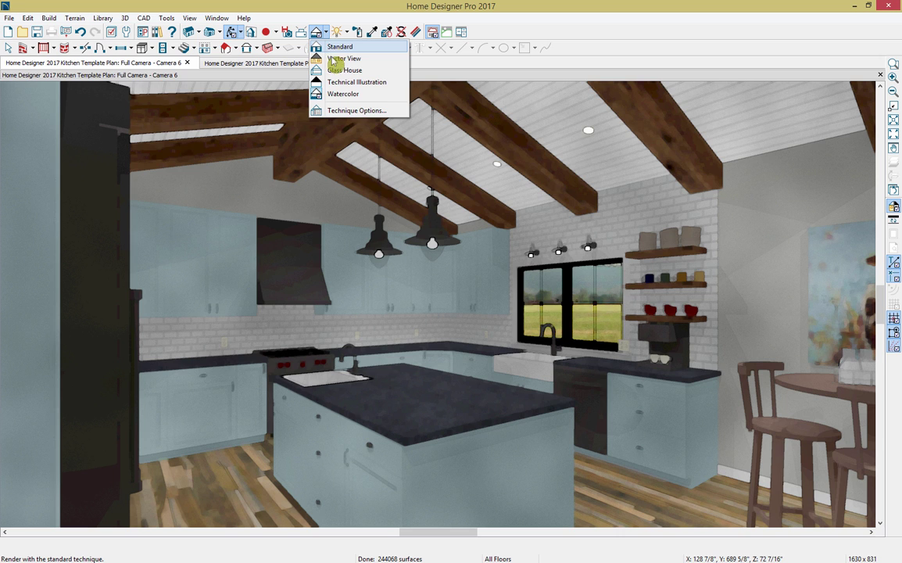
click(335, 112)
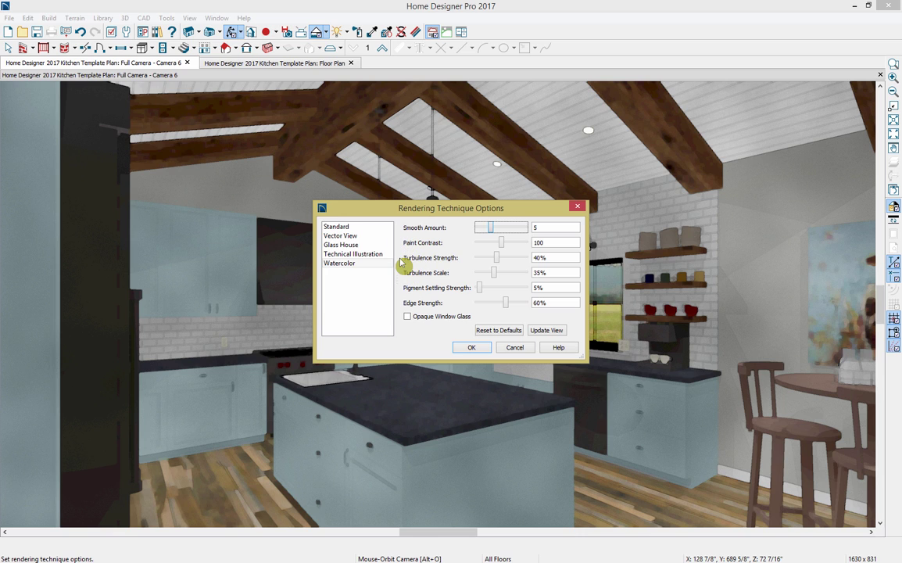
click(461, 348)
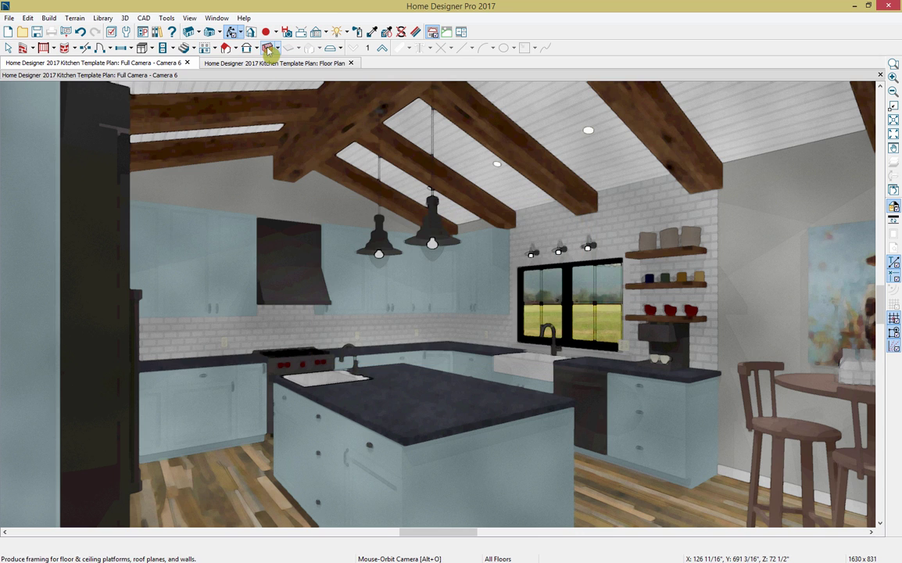
click(327, 32)
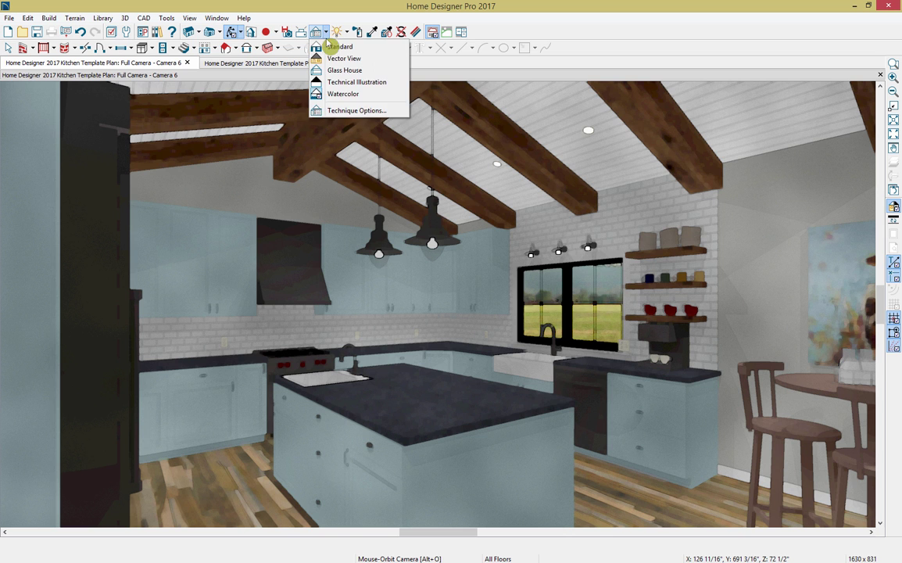
click(327, 46)
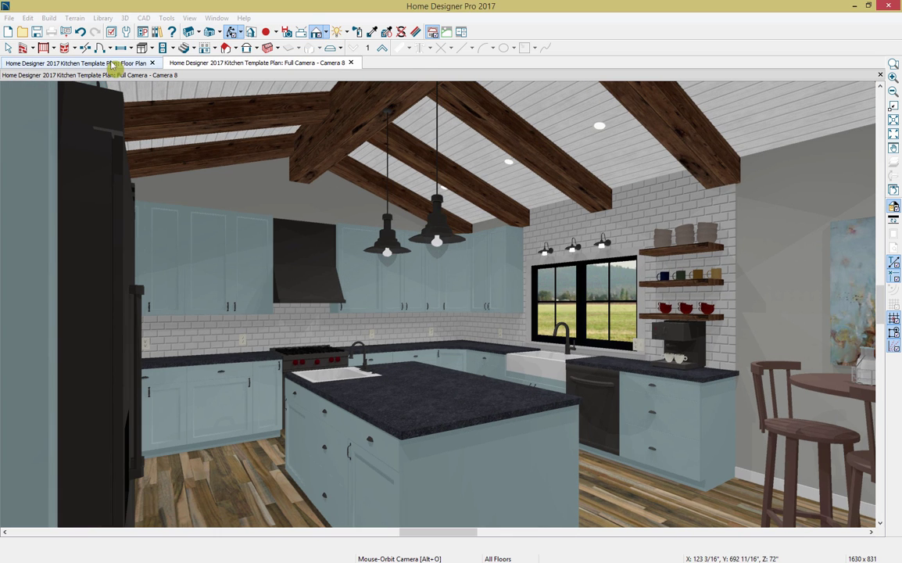
Select the kitchen room in the floor plan and calculate a materials list for that room.
click(114, 64)
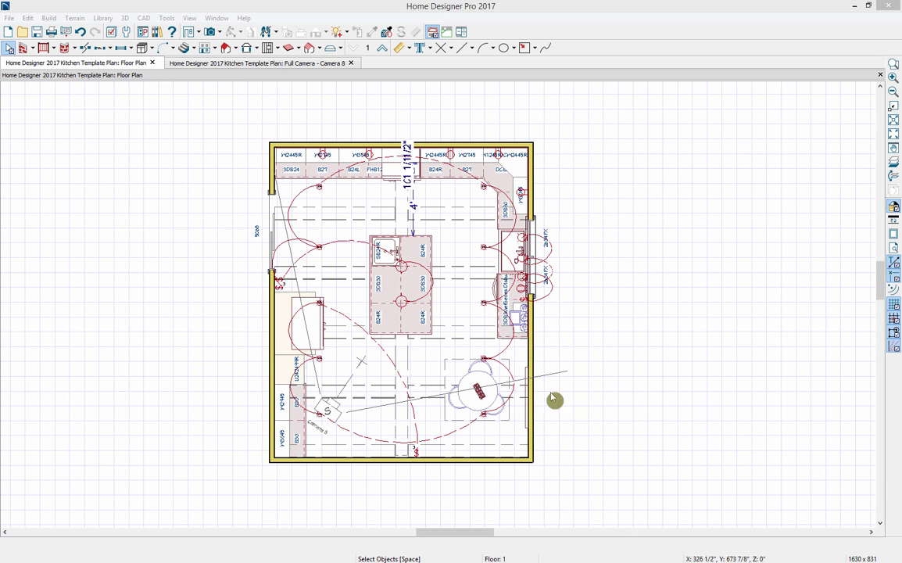
click(433, 372)
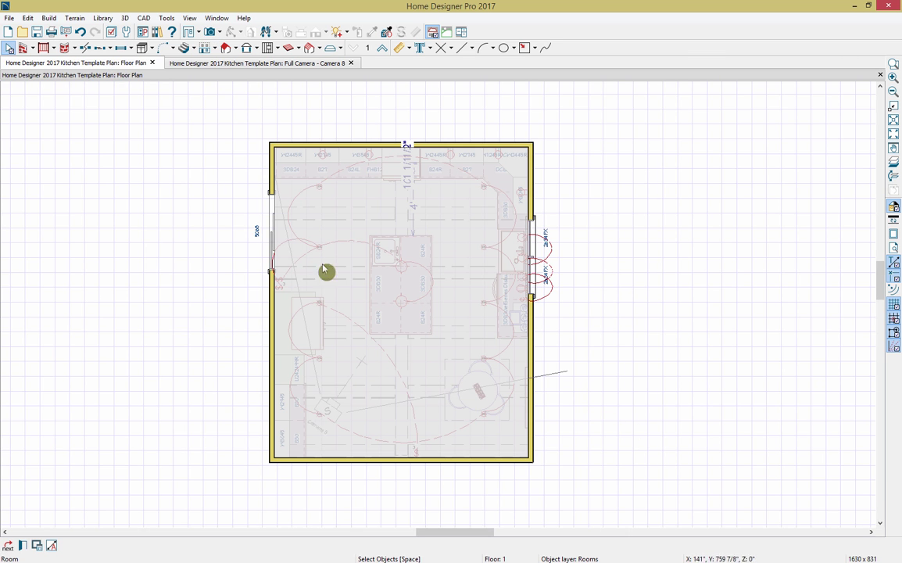
click(166, 18)
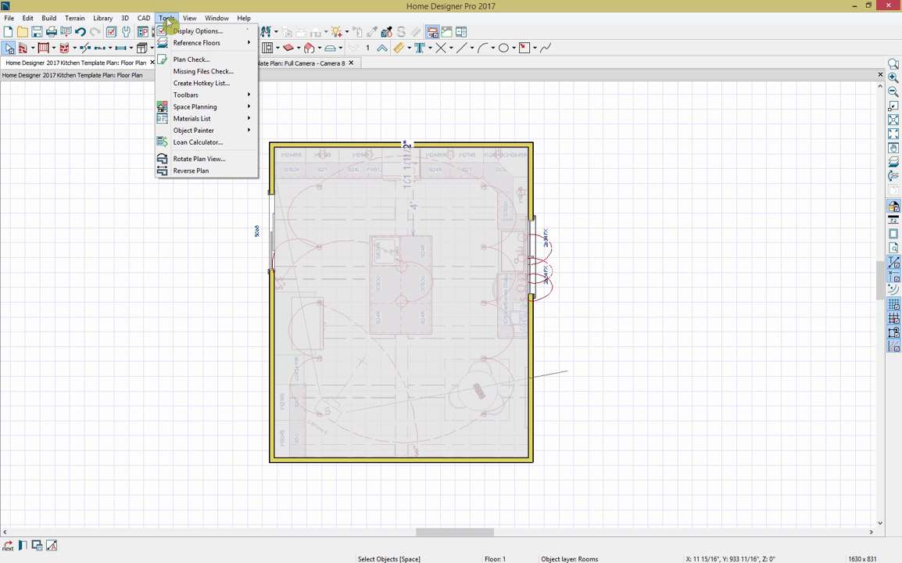
mouse_move(238, 122)
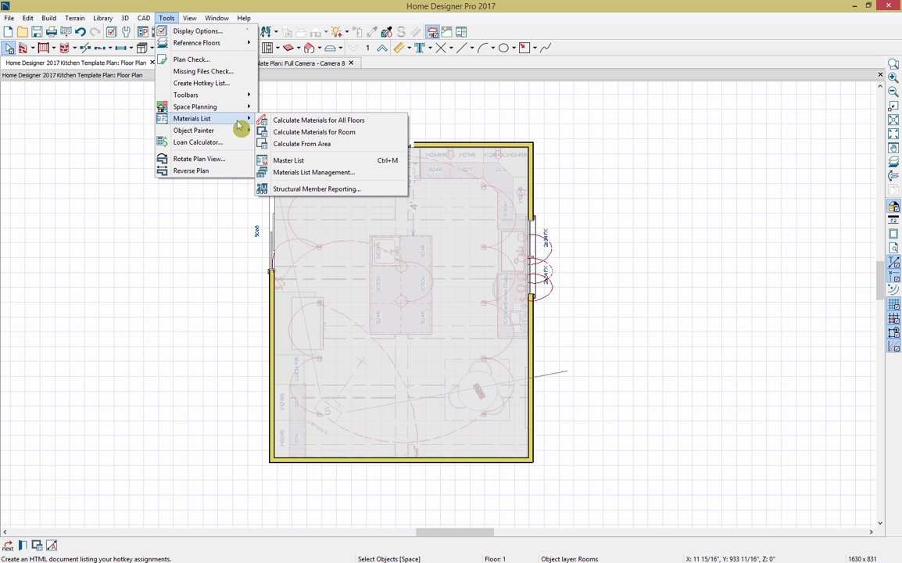
click(389, 136)
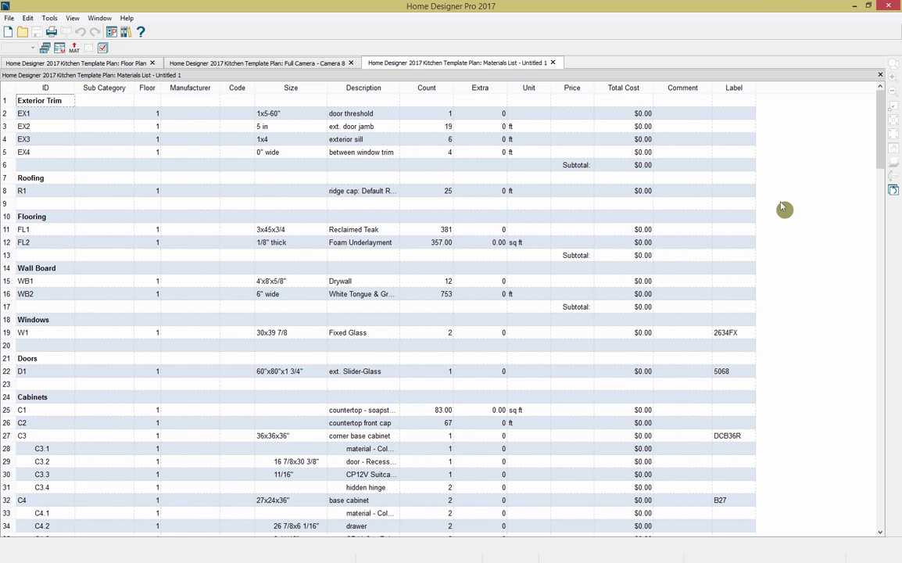
Examine the room's materials list from exterior trim and flooring through doors, windows and cabinets.
scroll(781, 206, down, 1)
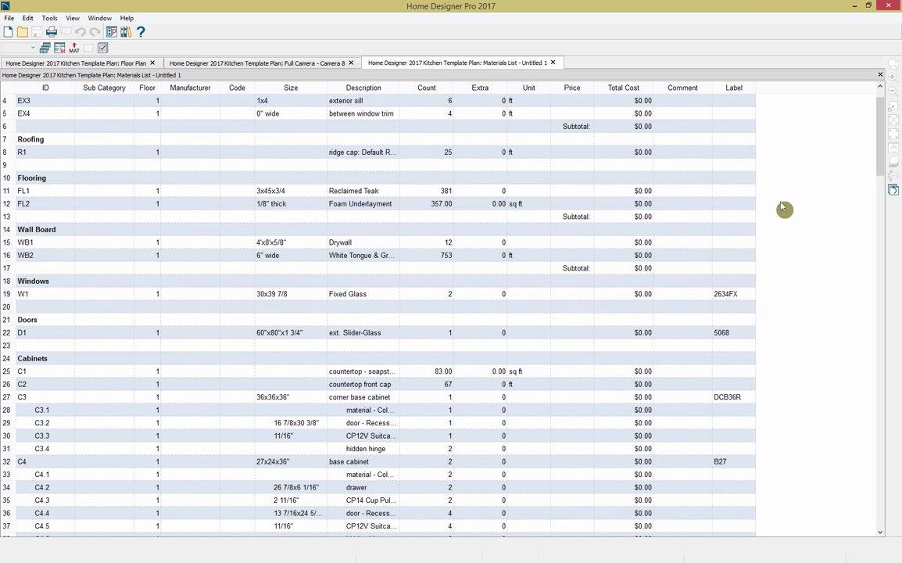
scroll(782, 207, down, 1)
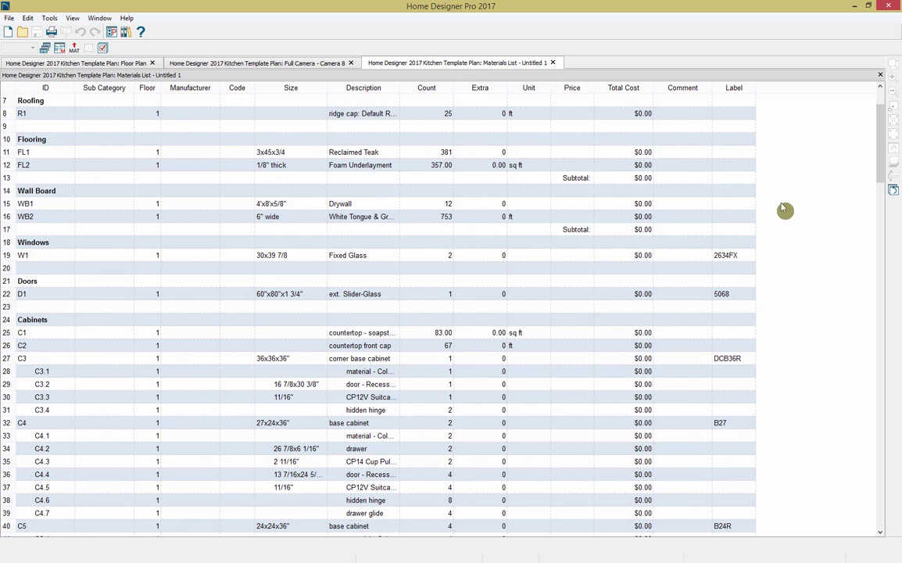
scroll(782, 207, down, 1)
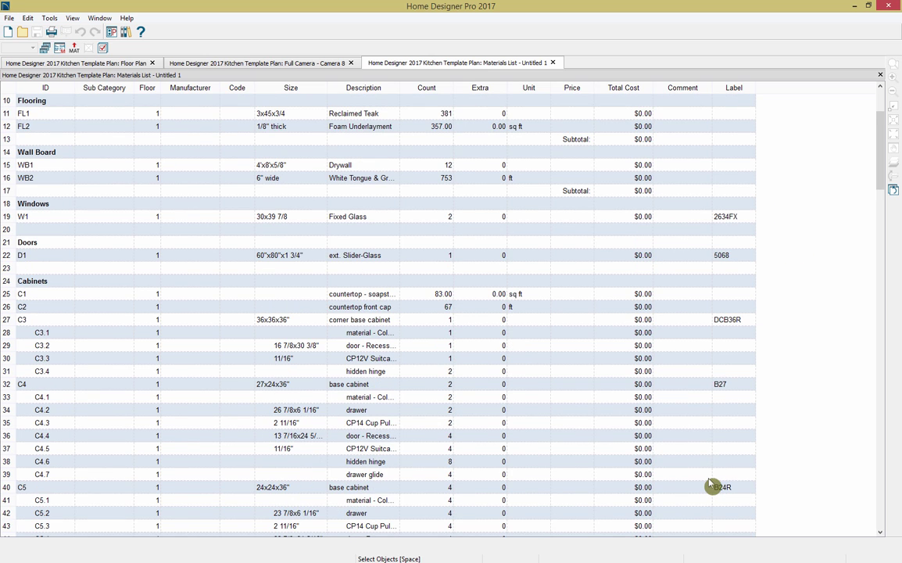
scroll(712, 485, down, 1)
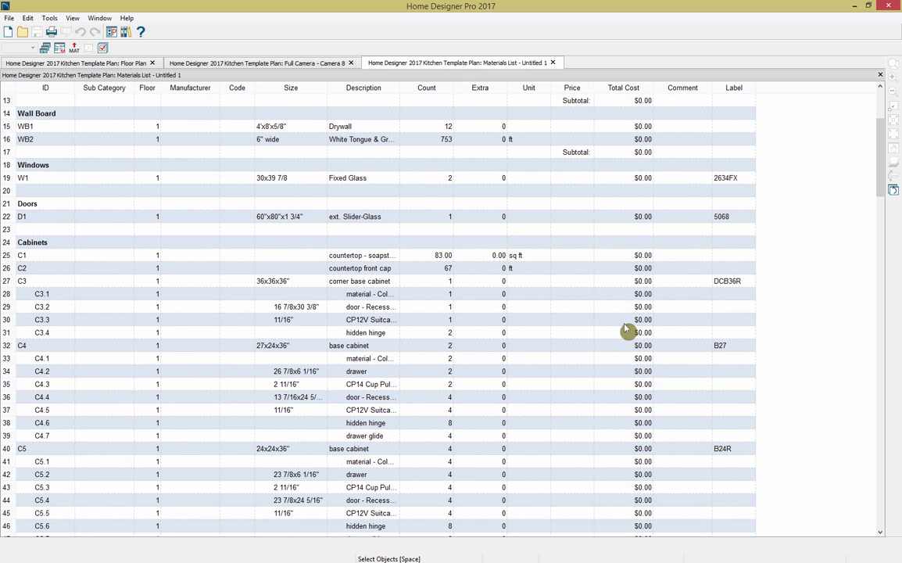
Check the file types and options for exporting the materials list, and close the list without saving it.
click(78, 49)
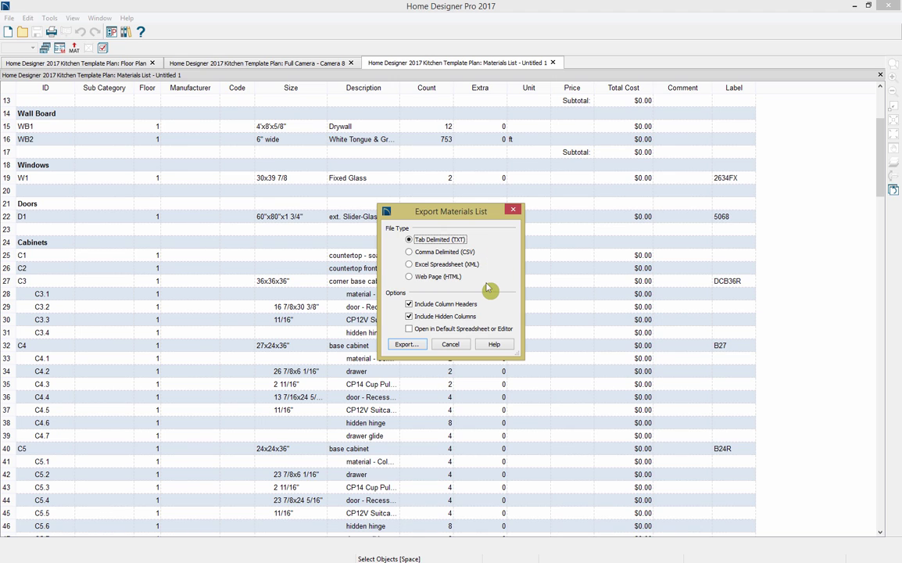
click(451, 345)
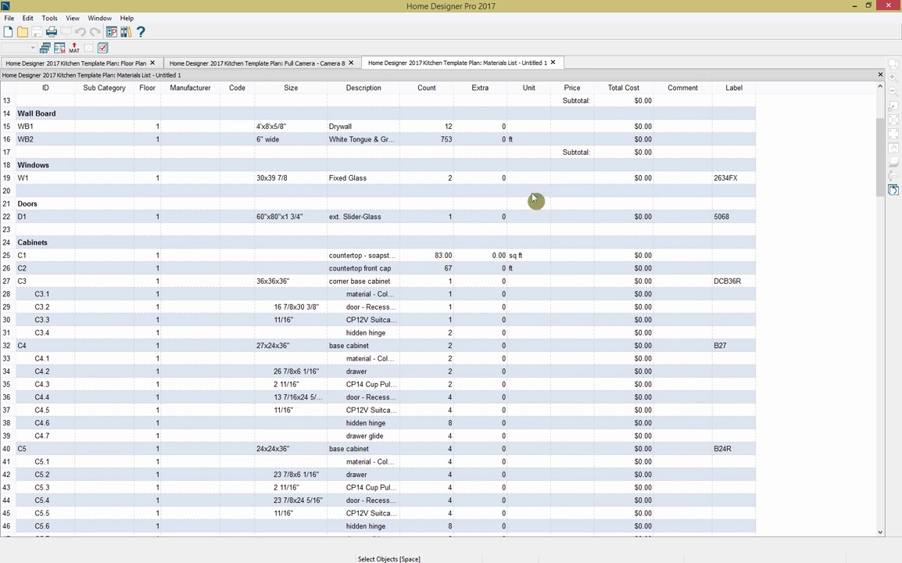
click(552, 63)
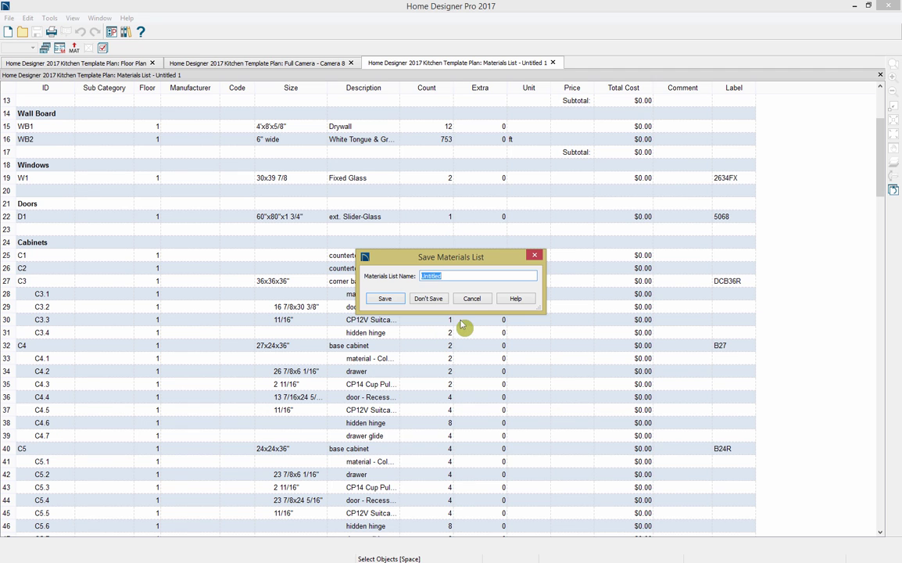
click(428, 300)
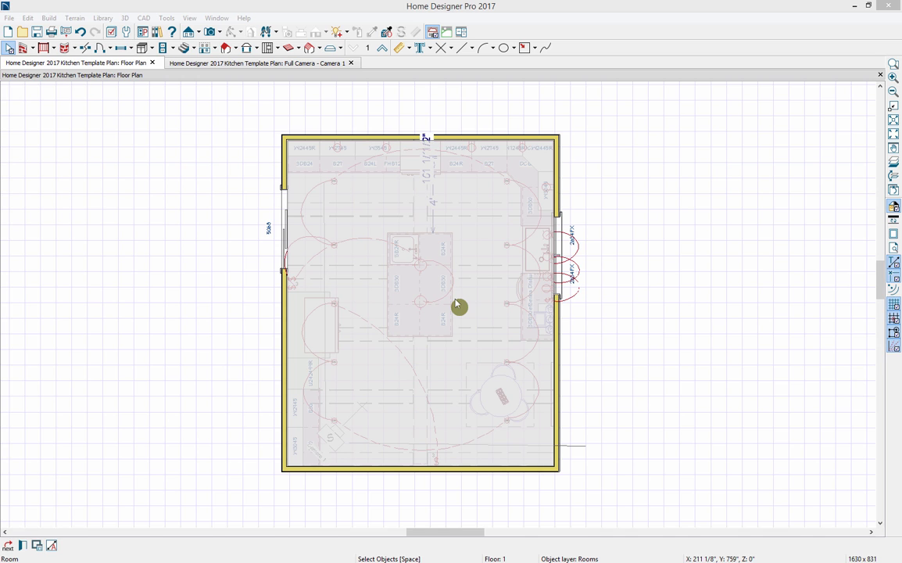
Create a new blank layout sheet for presenting the plan views.
click(12, 18)
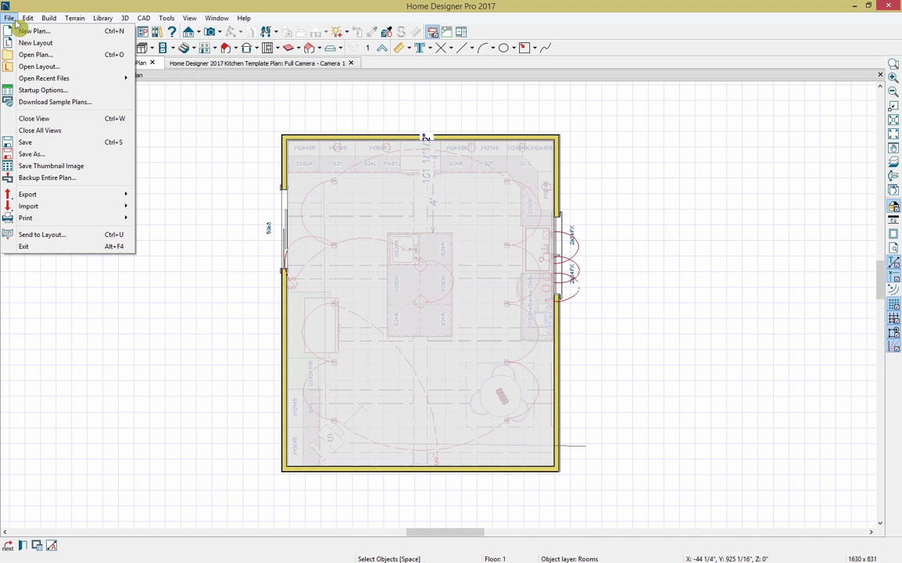
click(69, 43)
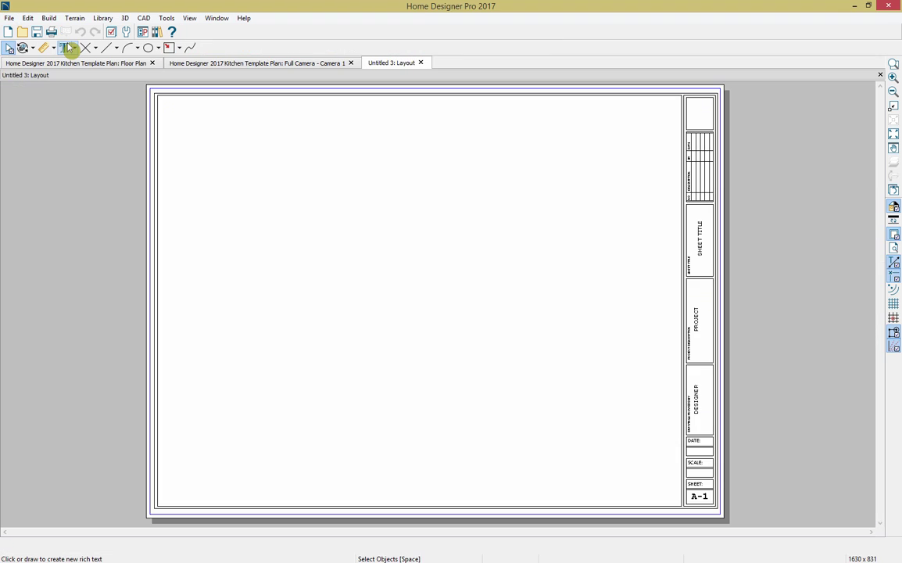
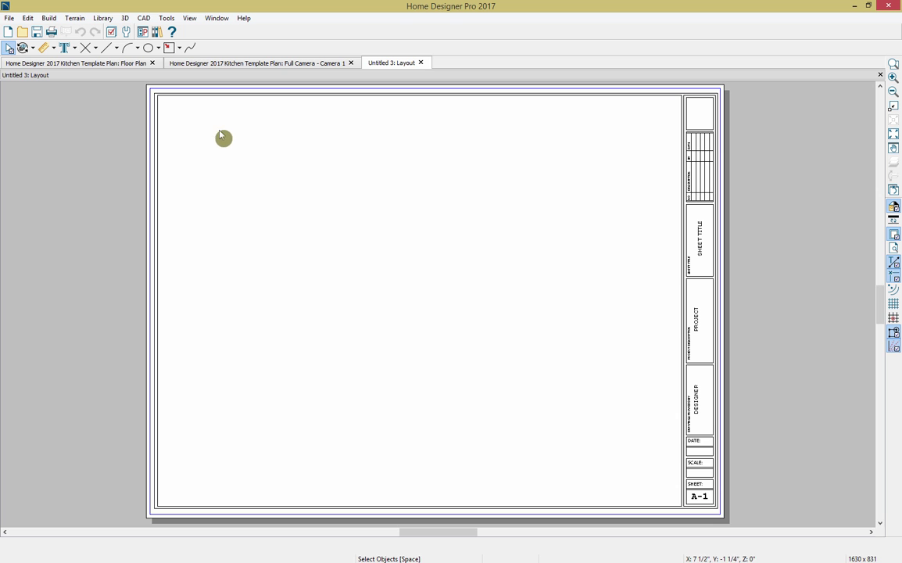
Create a wall elevation view of the kitchen's range wall from the floor plan.
click(139, 66)
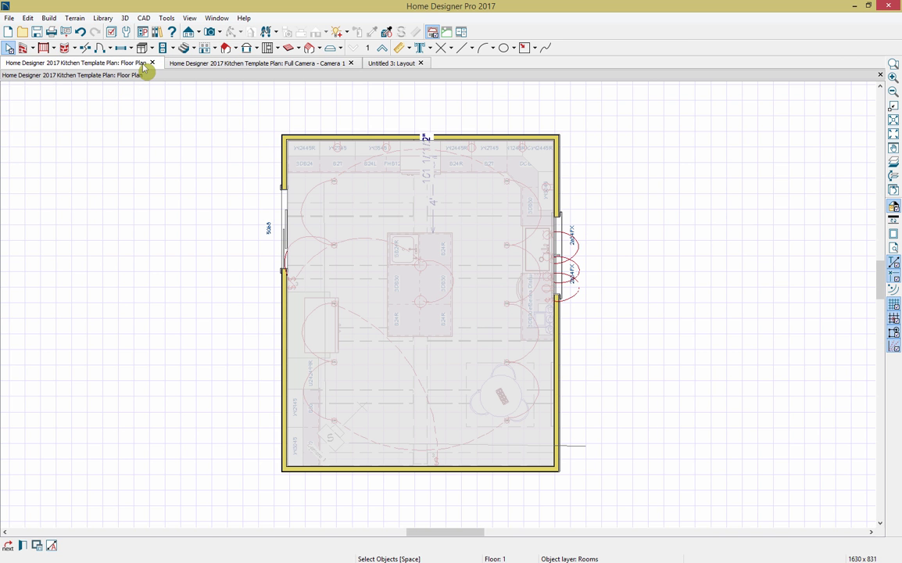
click(200, 32)
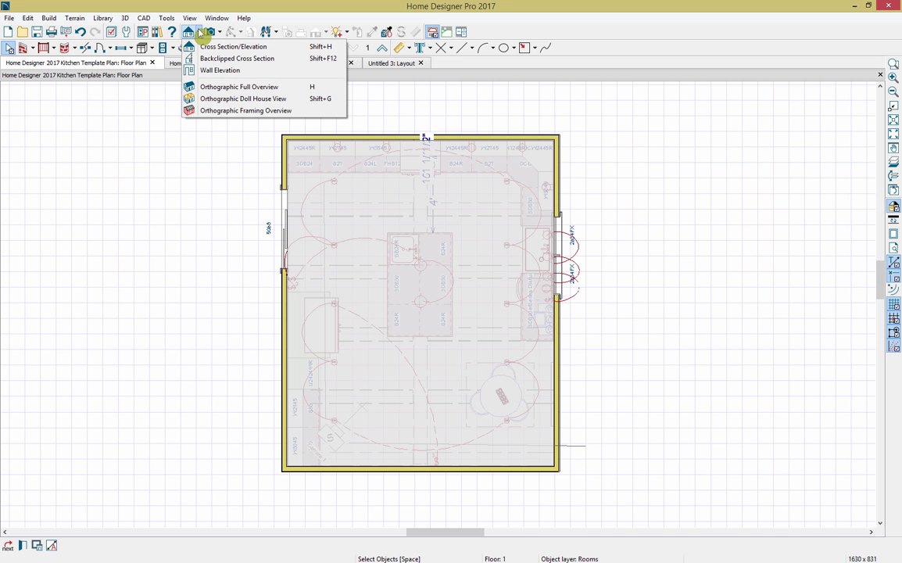
click(219, 69)
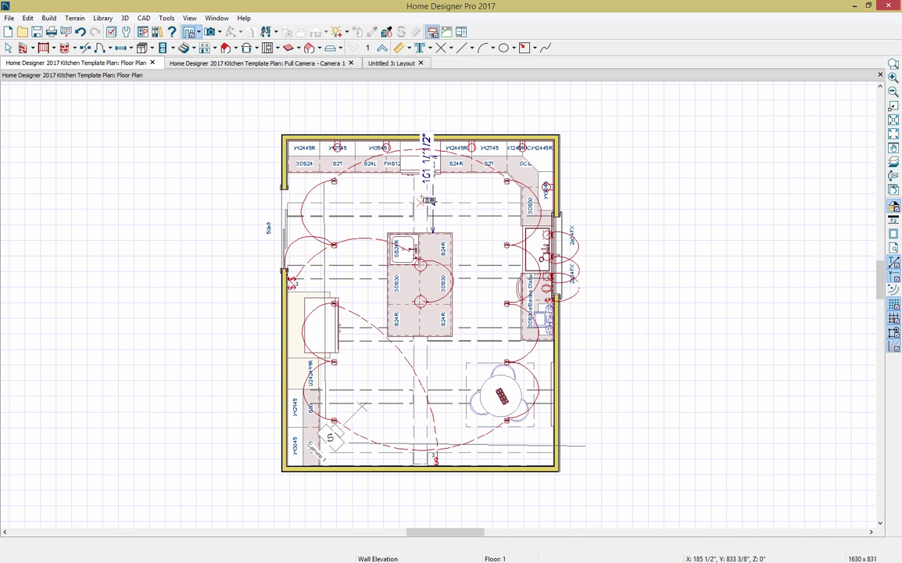
drag(425, 199, 430, 187)
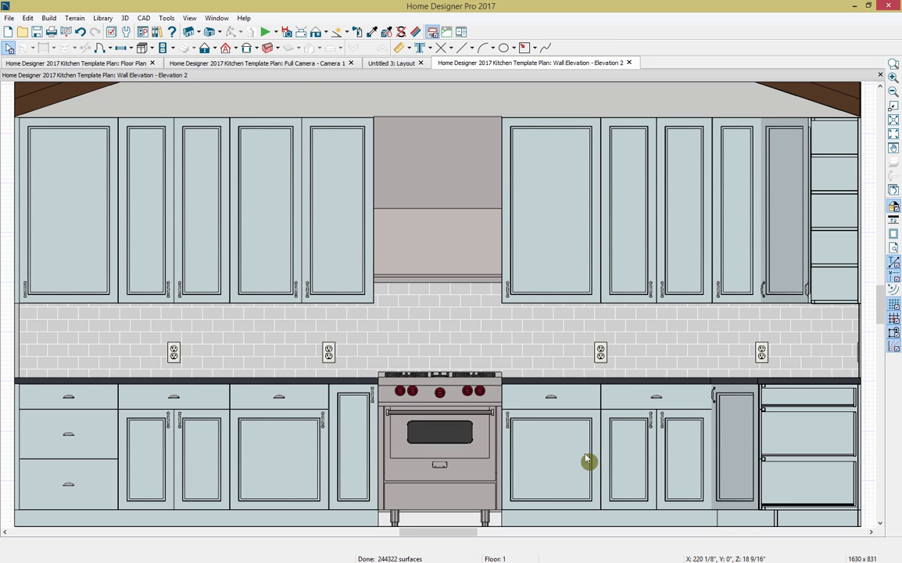
scroll(588, 461, down, 1)
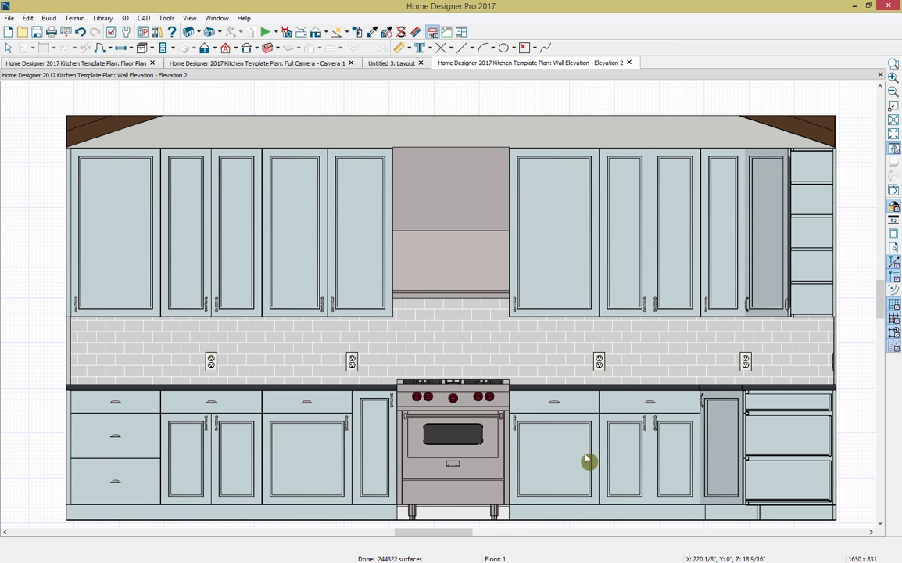
scroll(588, 461, down, 1)
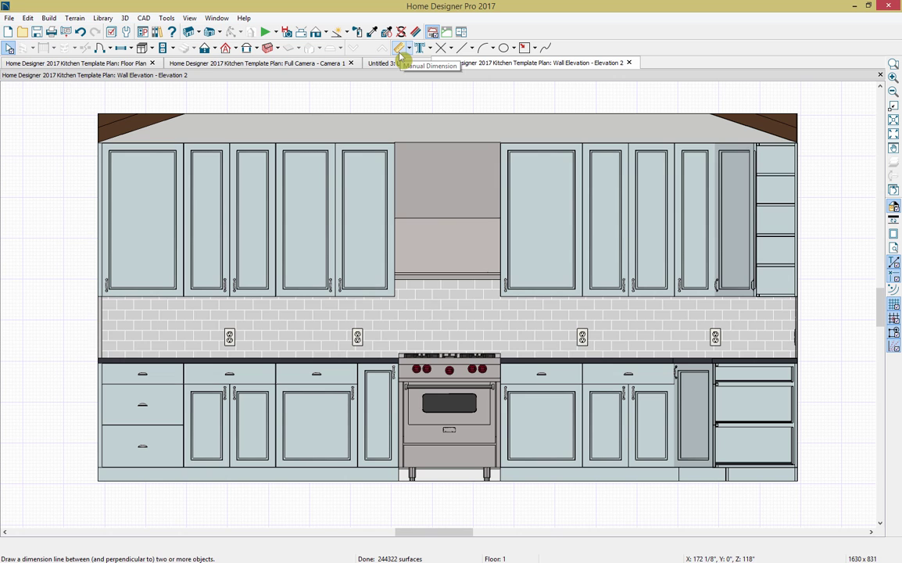
Set the default dimension format to show units in inches only.
double_click(400, 52)
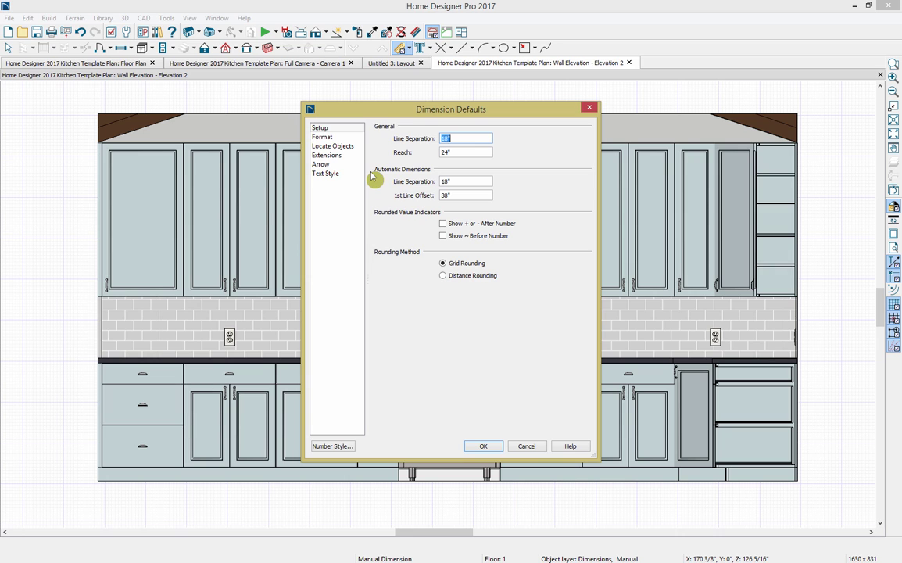
click(352, 139)
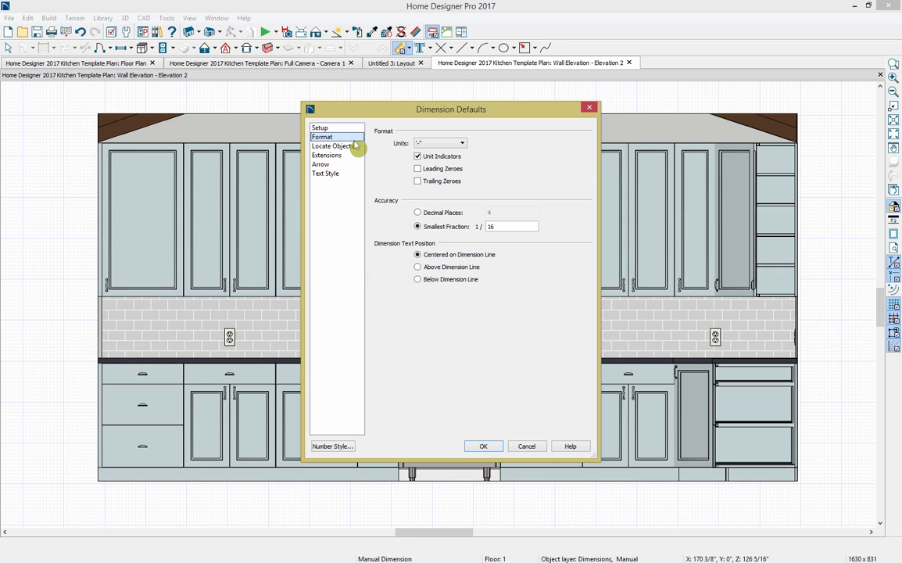
click(463, 144)
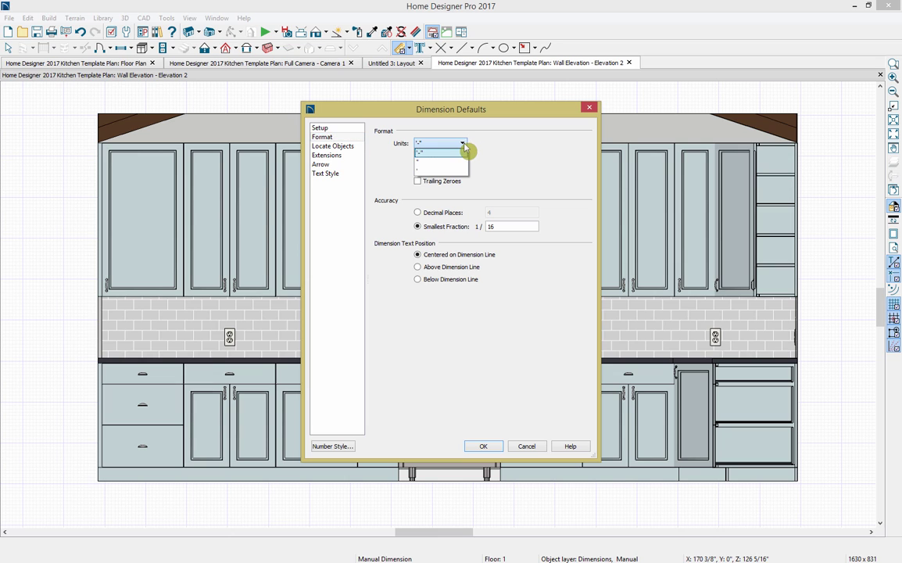
click(464, 164)
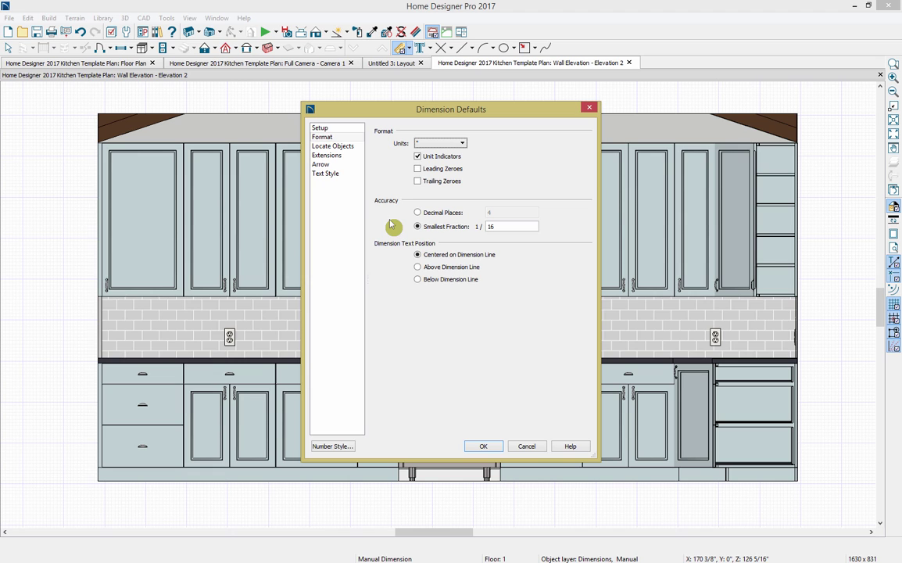
Exclude cabinet corners and furniture centers from the objects that dimensions locate by default, and apply the dimension defaults.
click(358, 149)
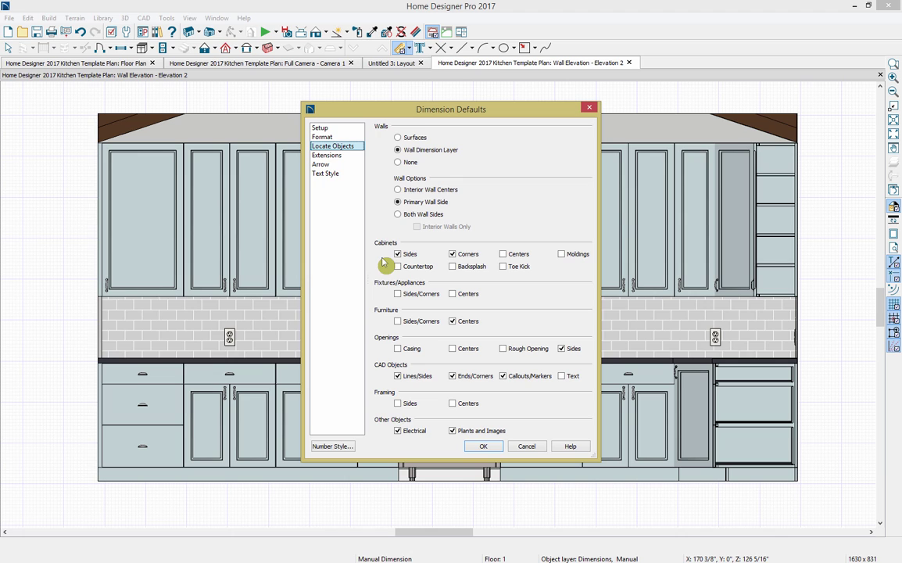
click(454, 255)
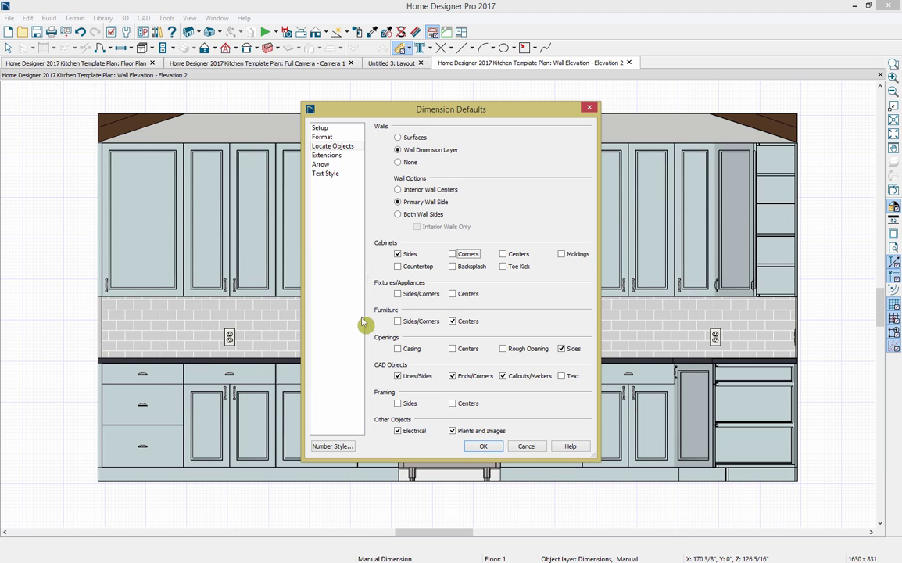
click(453, 322)
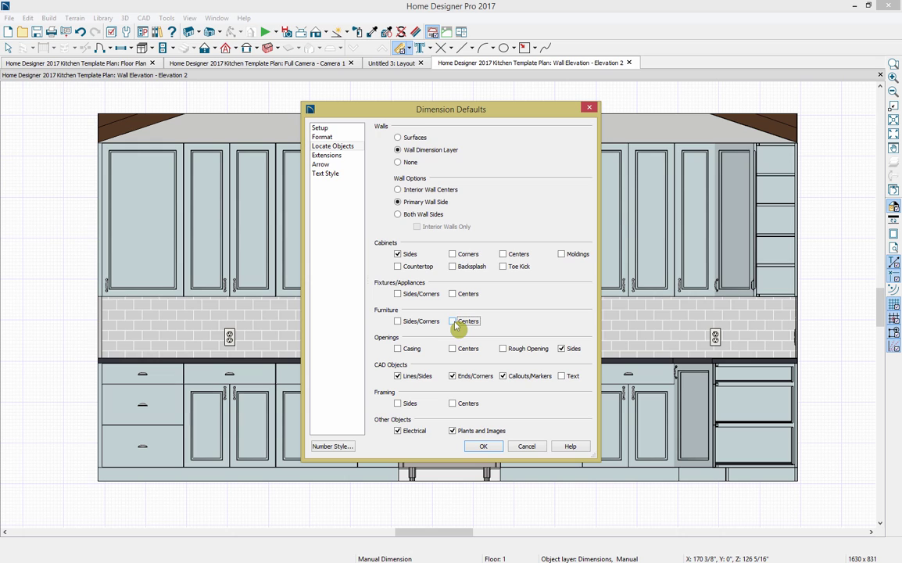
click(398, 430)
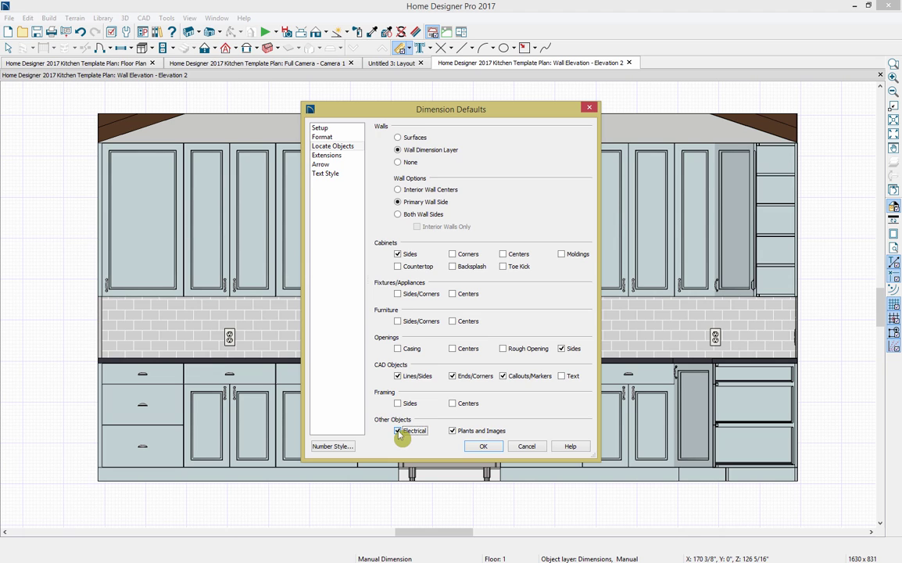
click(480, 446)
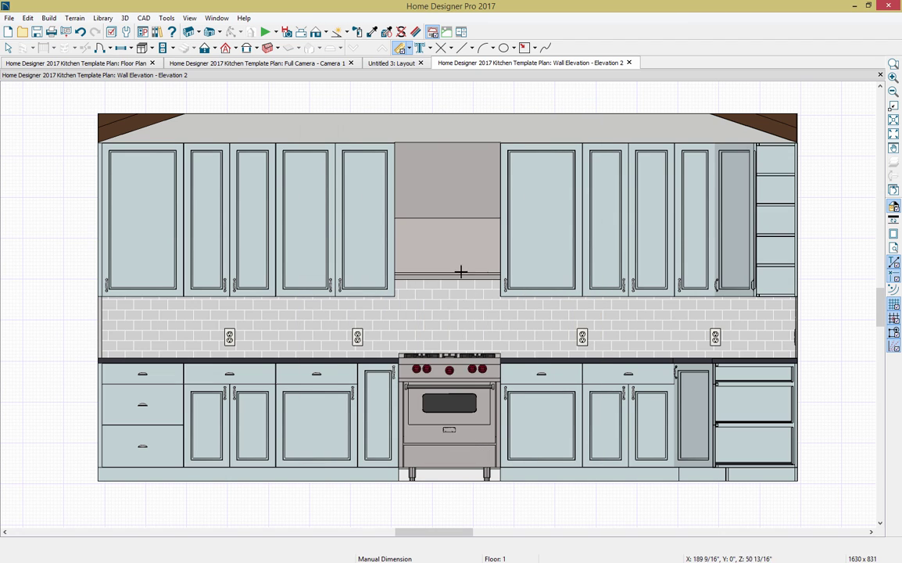
Add an End to End Dimension across the full run of base cabinets and place it just below the elevation.
click(409, 50)
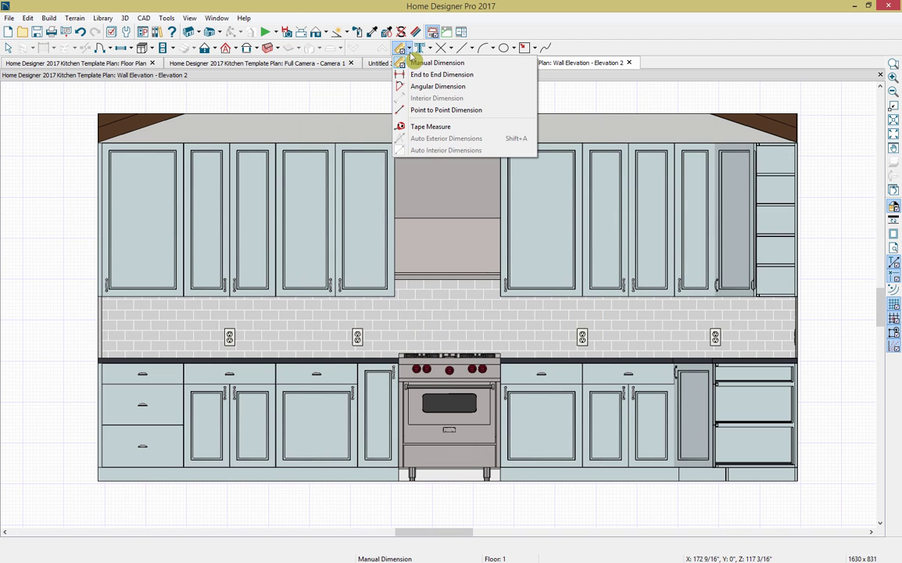
click(479, 75)
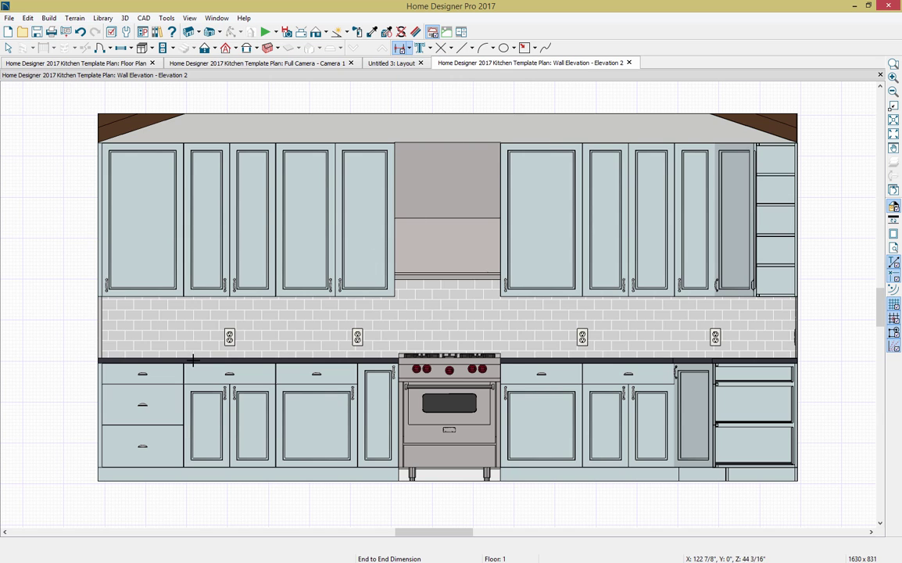
drag(101, 397, 796, 398)
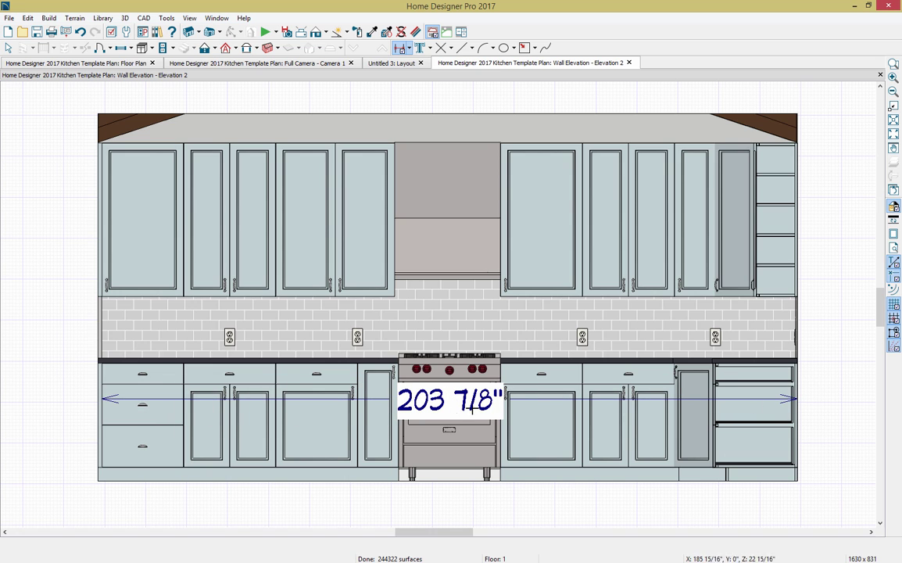
click(521, 399)
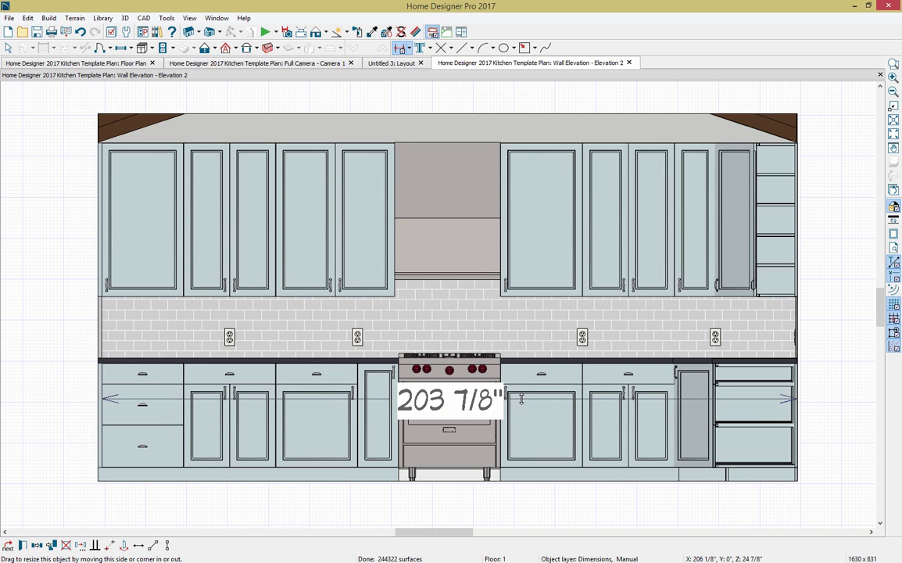
drag(521, 399, 521, 490)
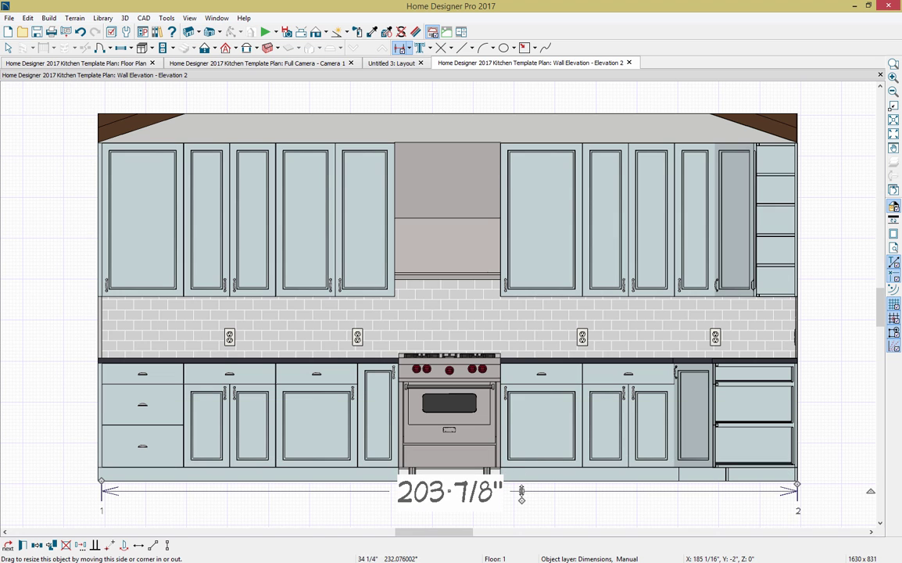
scroll(528, 434, down, 1)
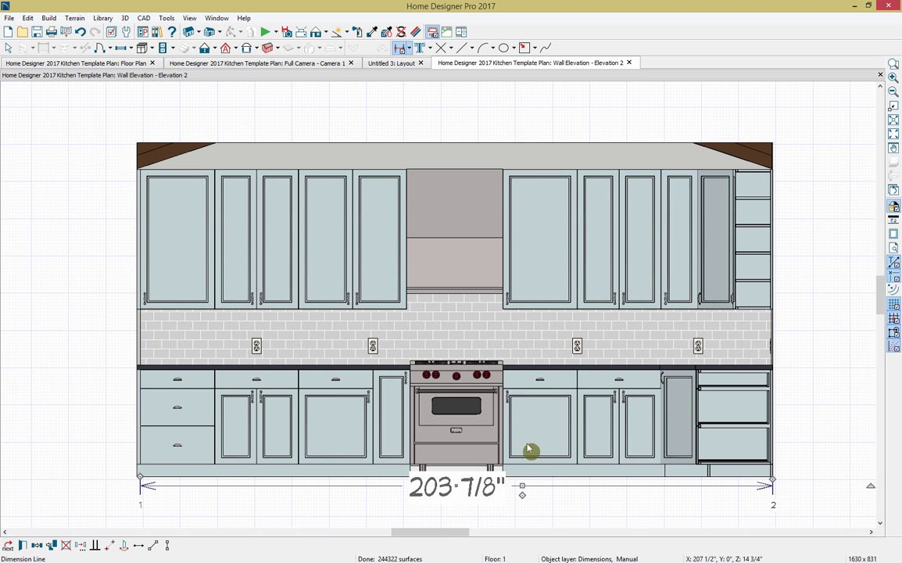
scroll(529, 450, down, 1)
middle_drag(510, 411, 496, 340)
drag(509, 414, 508, 422)
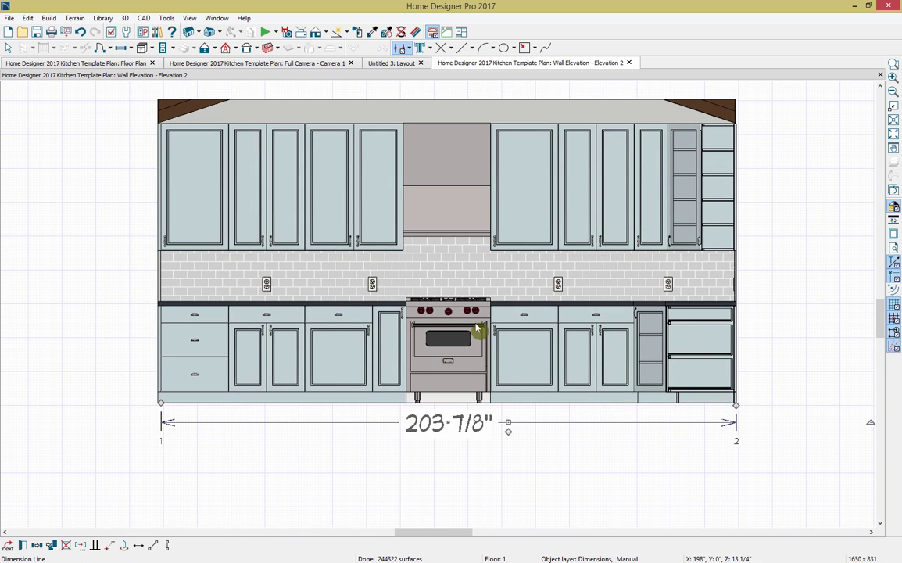
Dimension the individual base cabinets and range with a Manual Dimension line below the overall dimension, extended to the right end of the cabinet run.
click(409, 49)
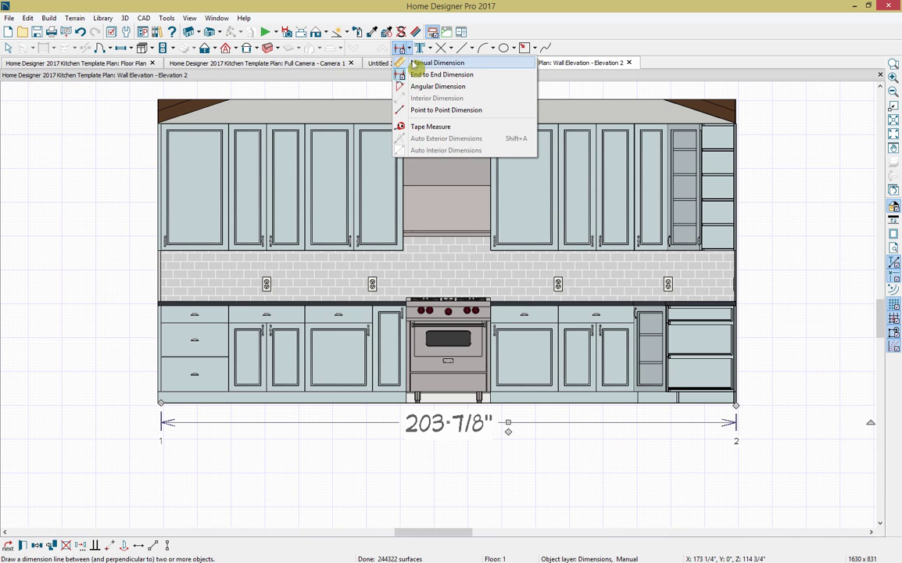
click(414, 63)
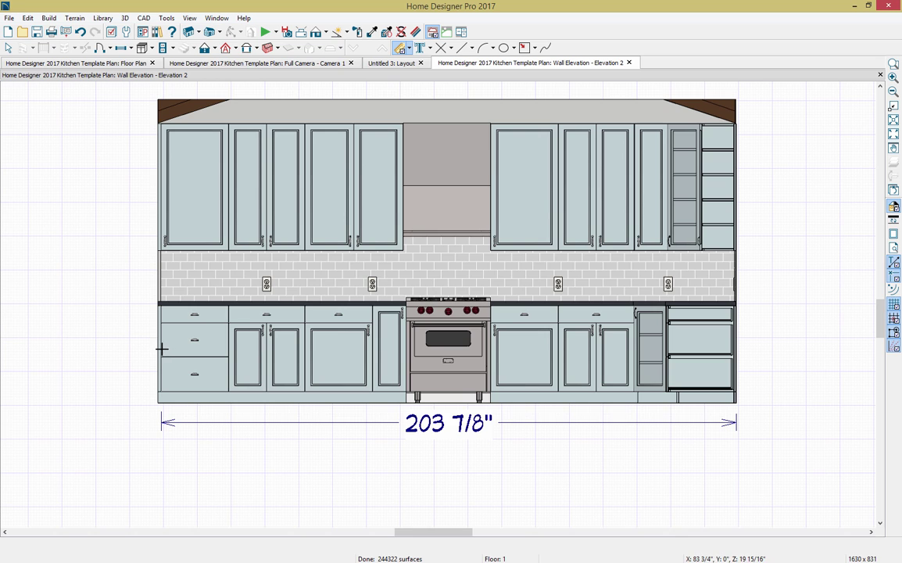
drag(157, 350, 602, 354)
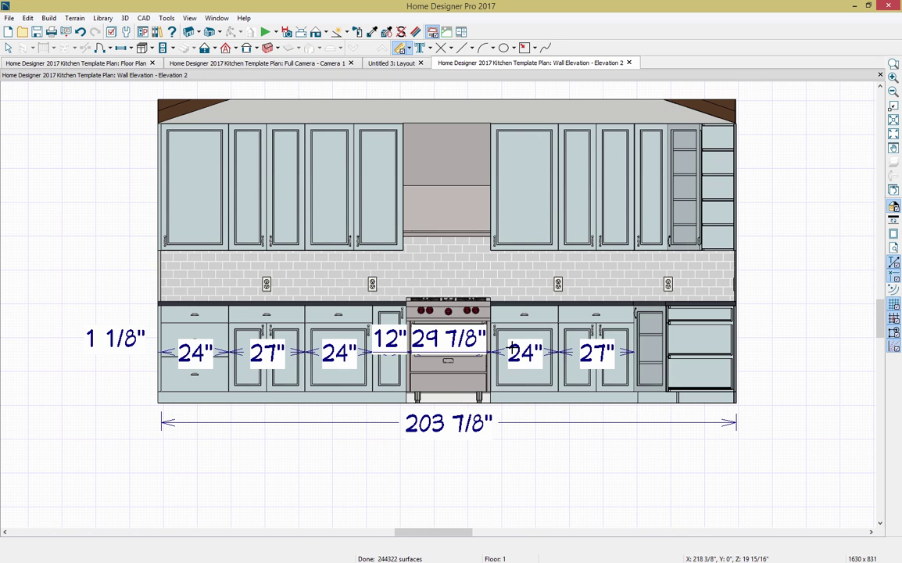
click(456, 358)
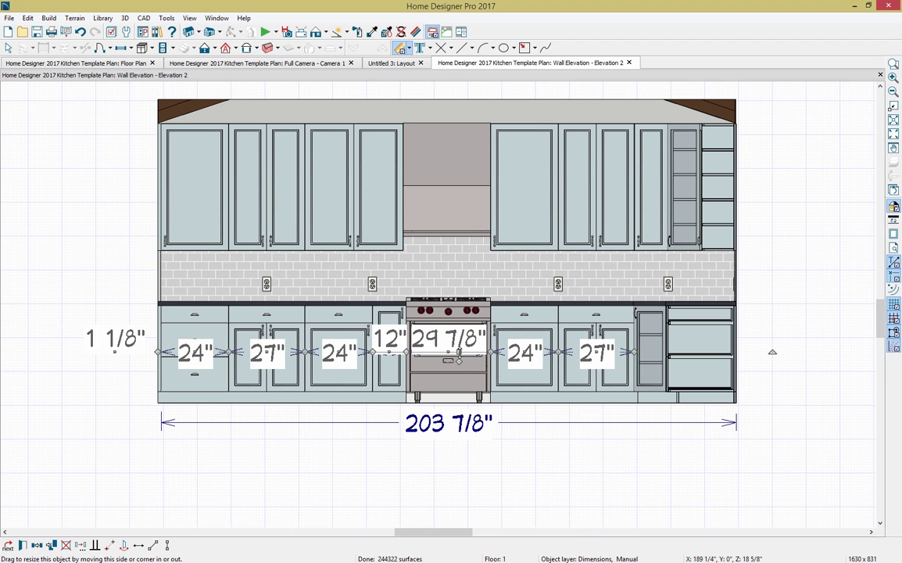
drag(457, 360, 468, 466)
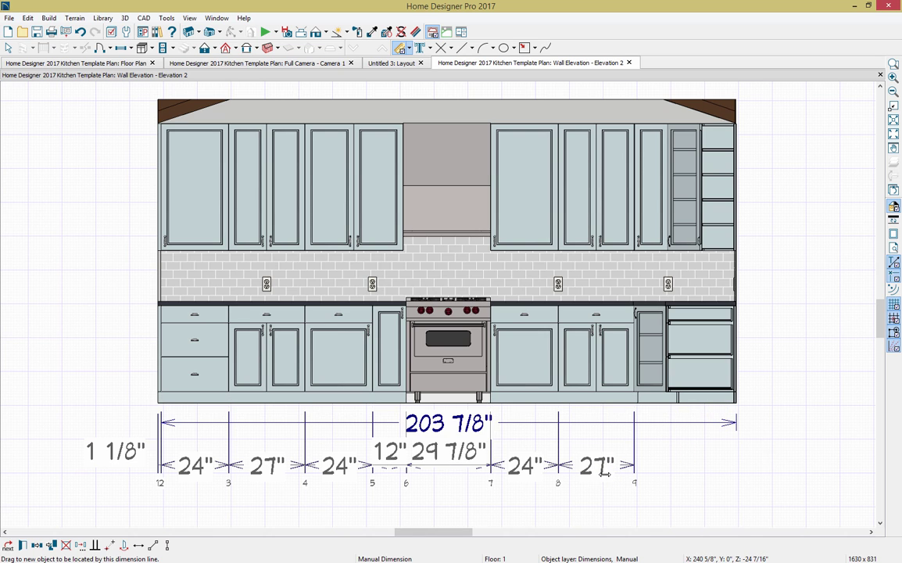
drag(604, 470, 737, 404)
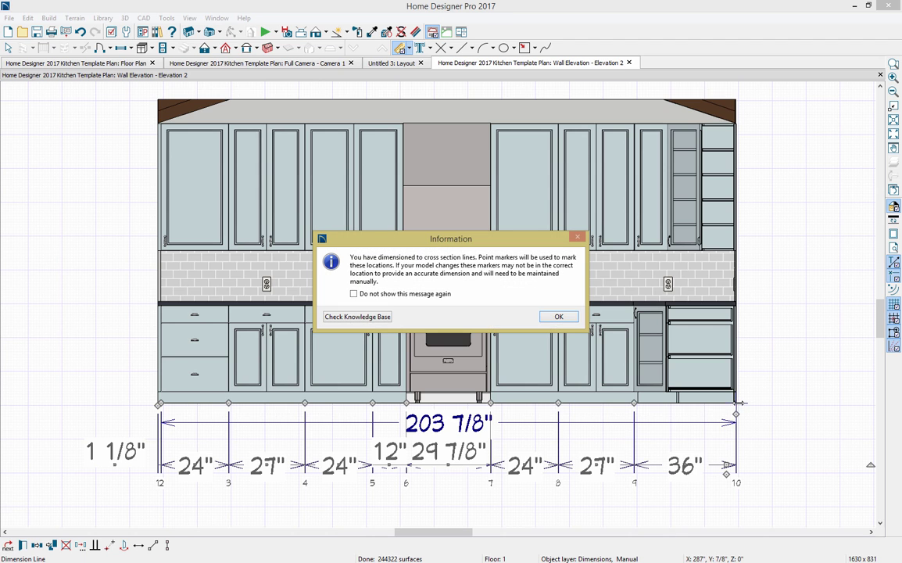
click(565, 320)
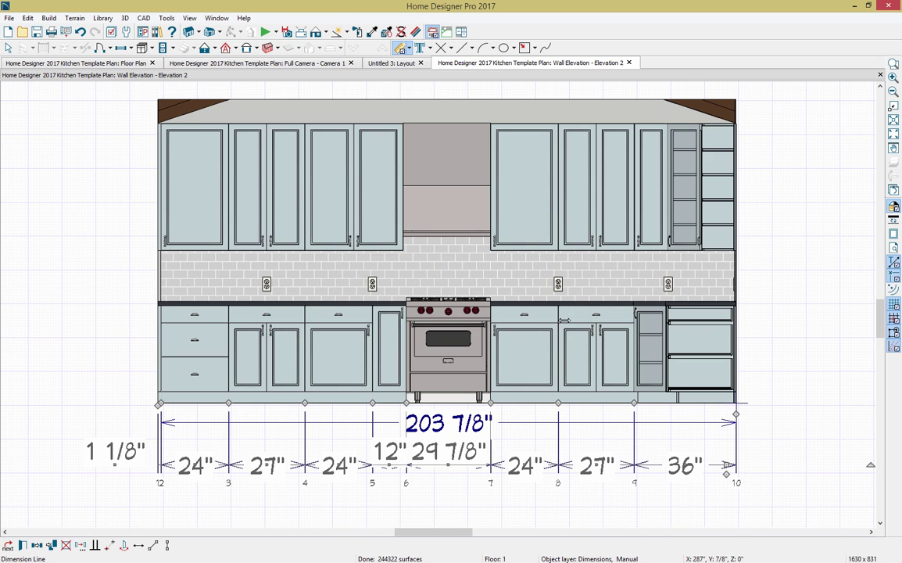
Set the number height to 3 inches for both the cabinet dimension string and the overall dimension line.
double_click(491, 466)
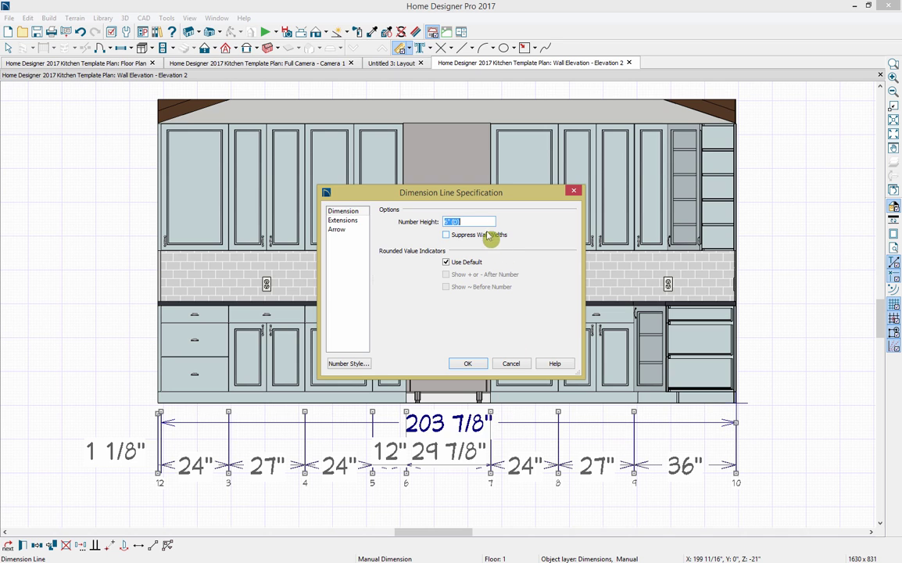
text(3)
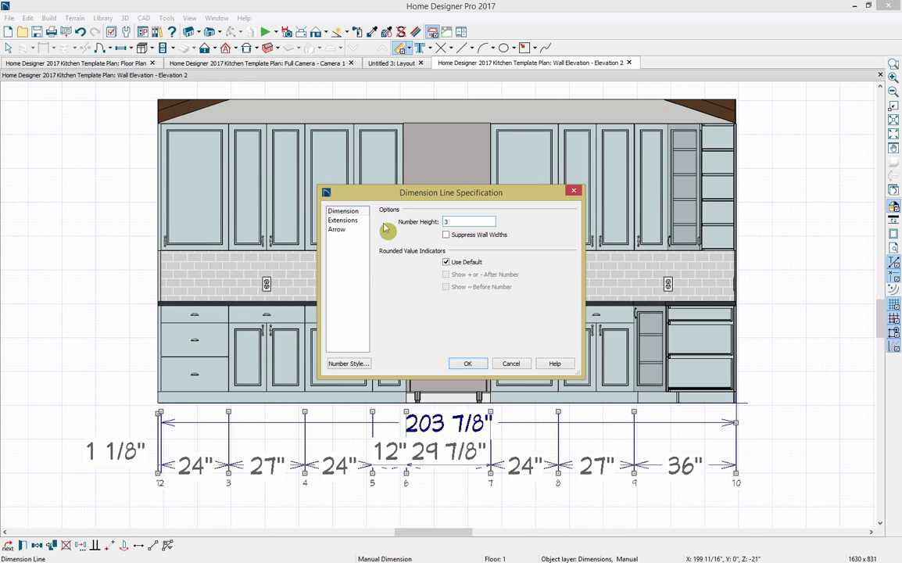
click(462, 364)
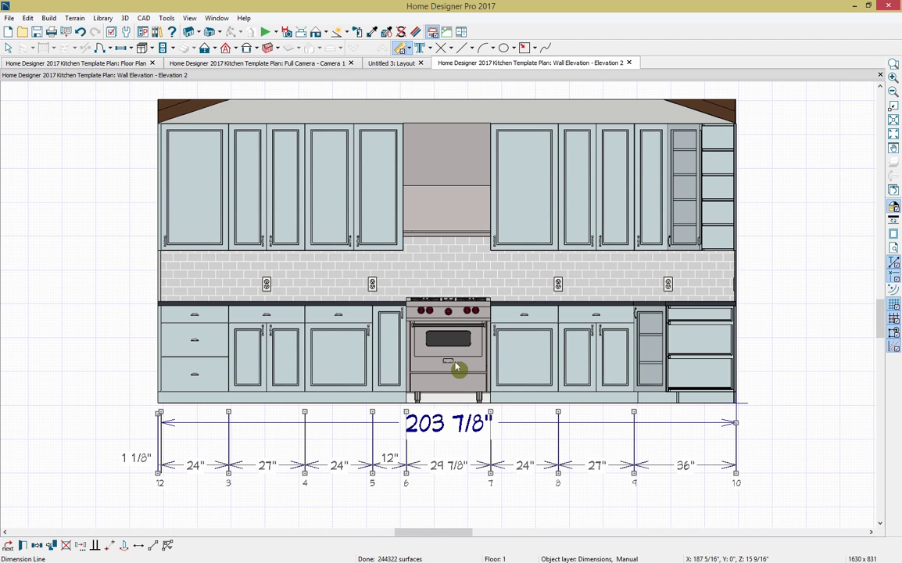
double_click(509, 422)
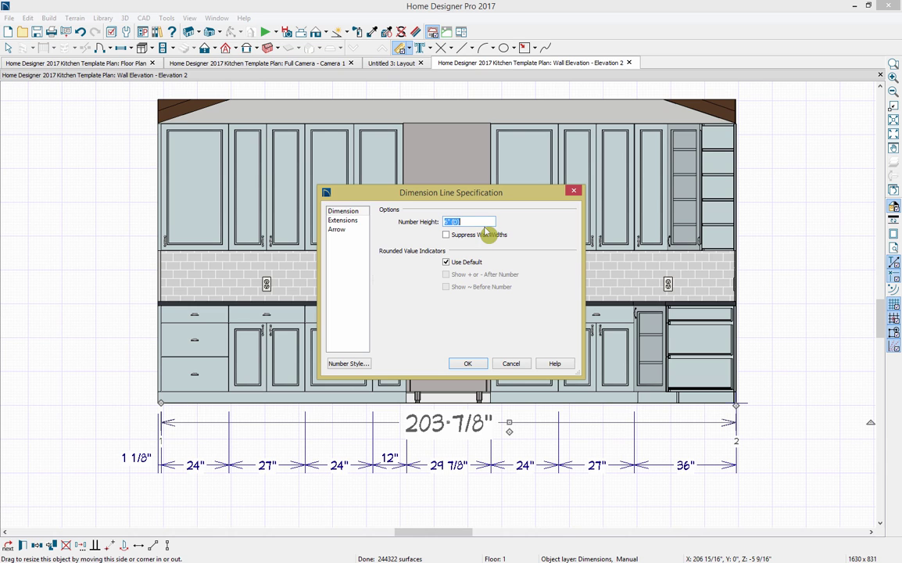
text(3)
click(468, 363)
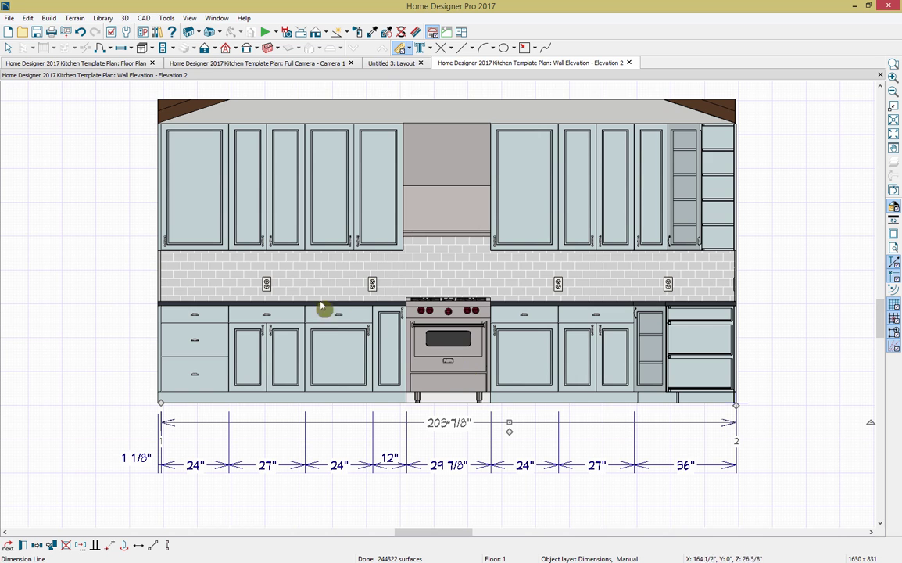
Send the entire wall elevation to the layout as plot lines at 1/2 in = 1 ft and move it to the sheet's upper-left area.
click(10, 18)
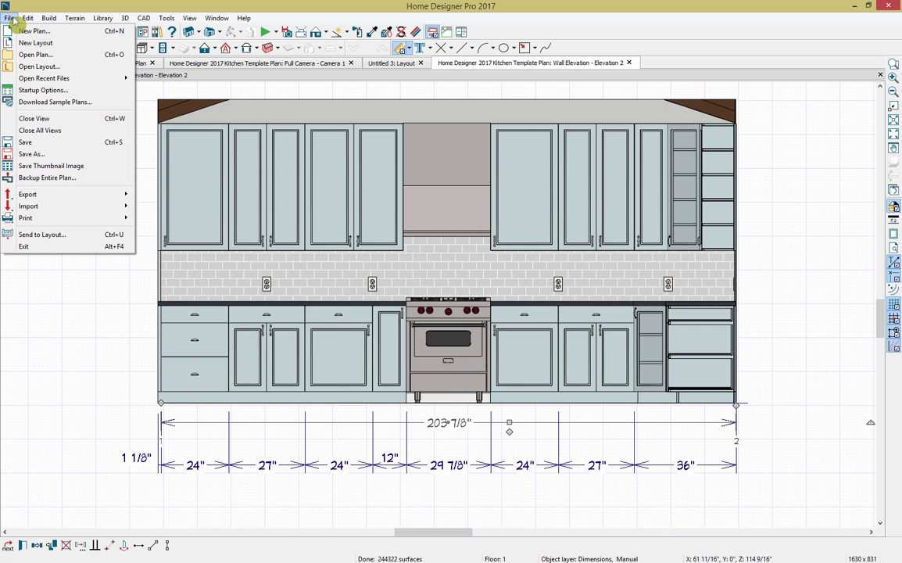
click(78, 234)
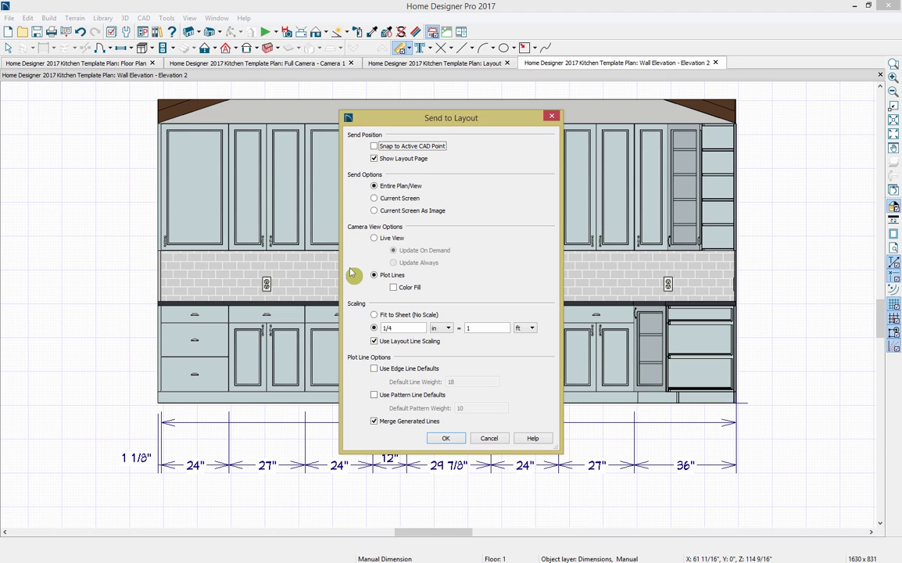
double_click(388, 328)
text(1/2)
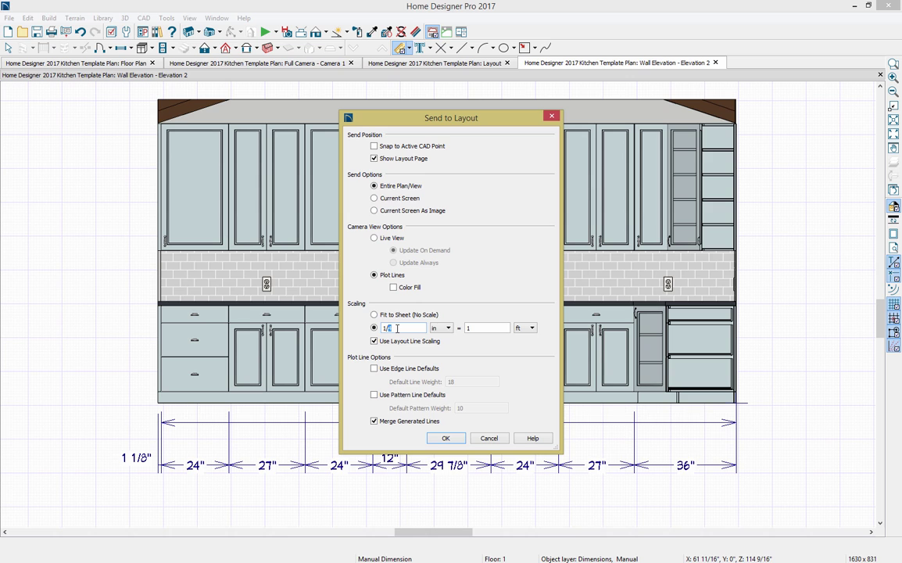
click(443, 438)
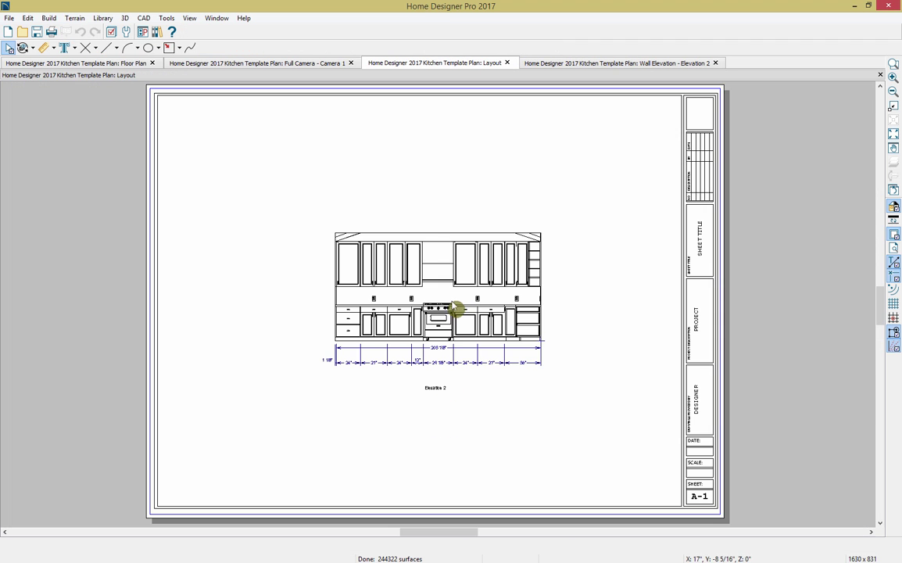
click(443, 303)
drag(436, 300, 300, 191)
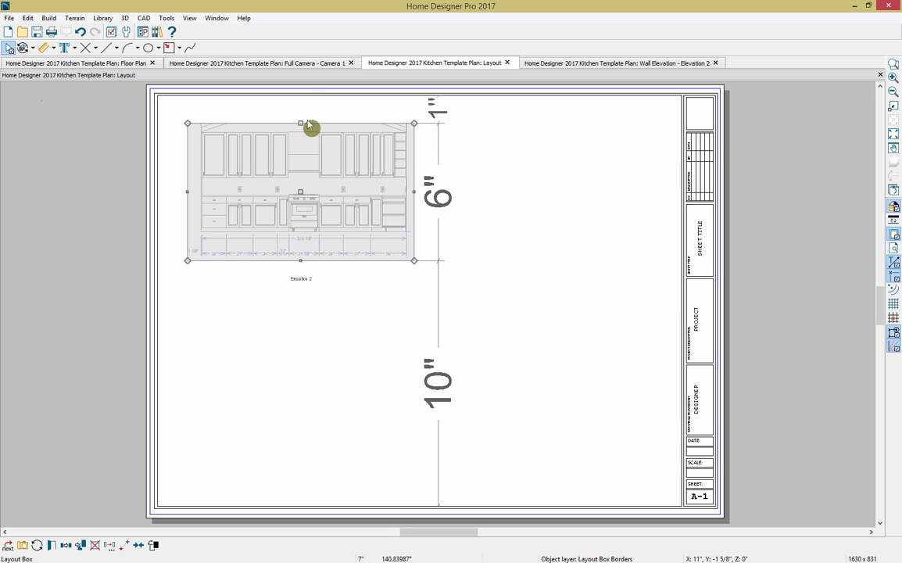
Send the current screen of the Camera 1 kitchen view to the layout as a live view updated on demand.
click(310, 64)
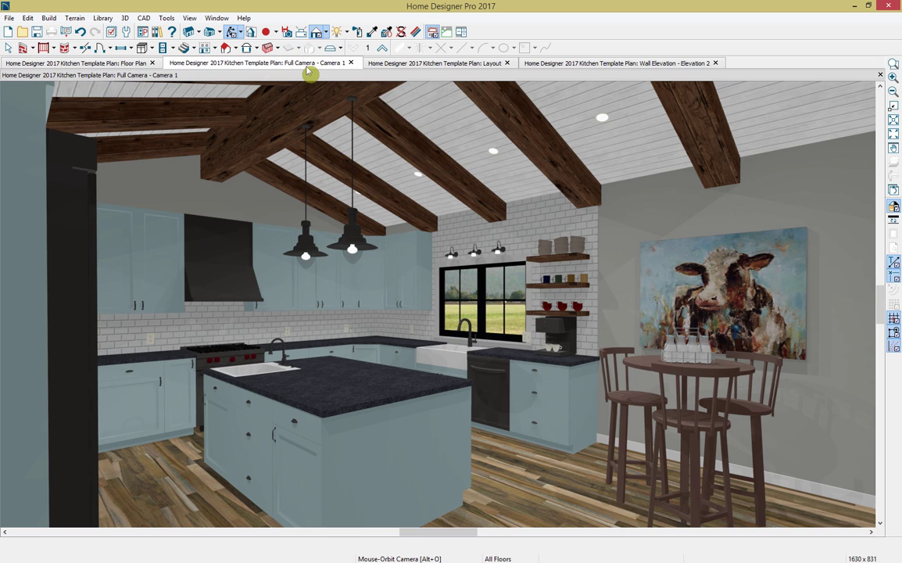
click(10, 18)
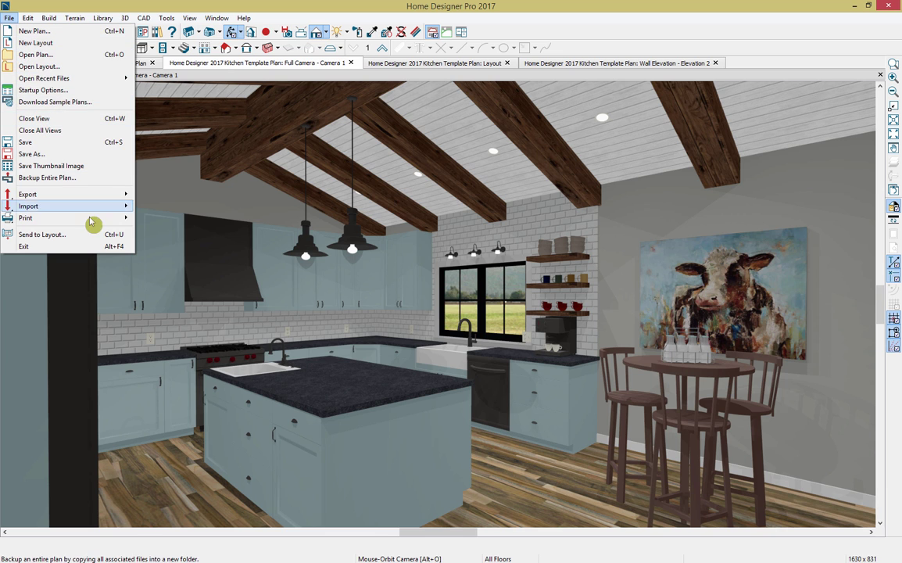
click(94, 233)
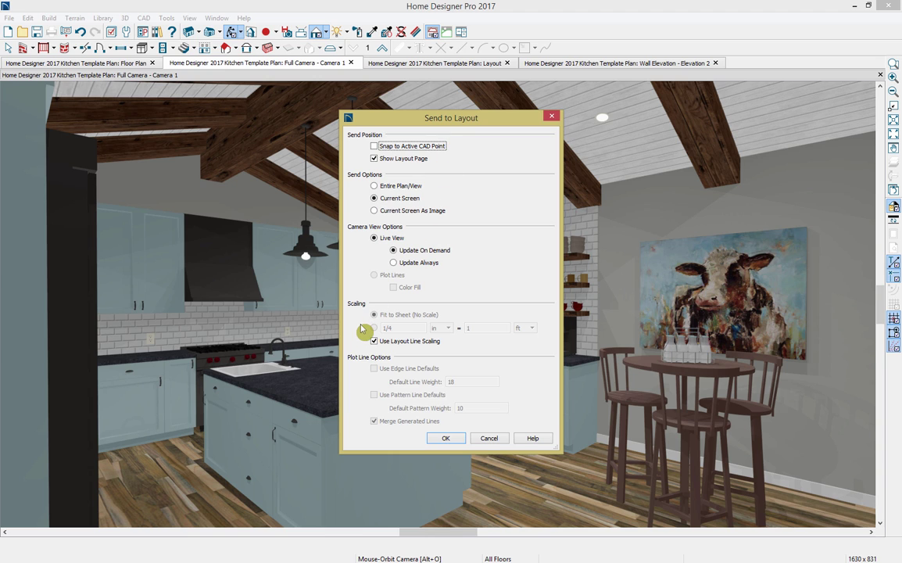
click(439, 439)
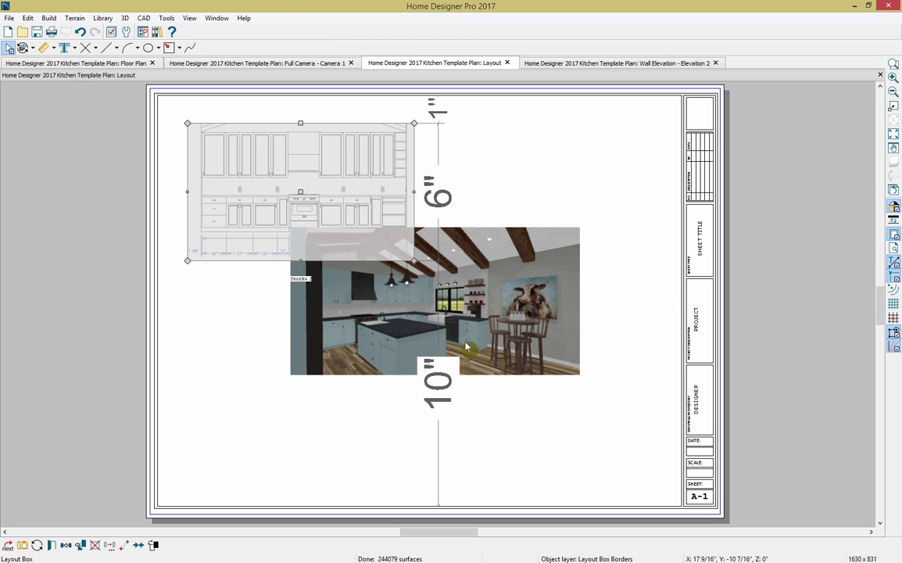
Move the camera view below the elevation on the sheet and crop its left and right sides to about 10 inches wide.
click(440, 311)
drag(434, 301, 434, 377)
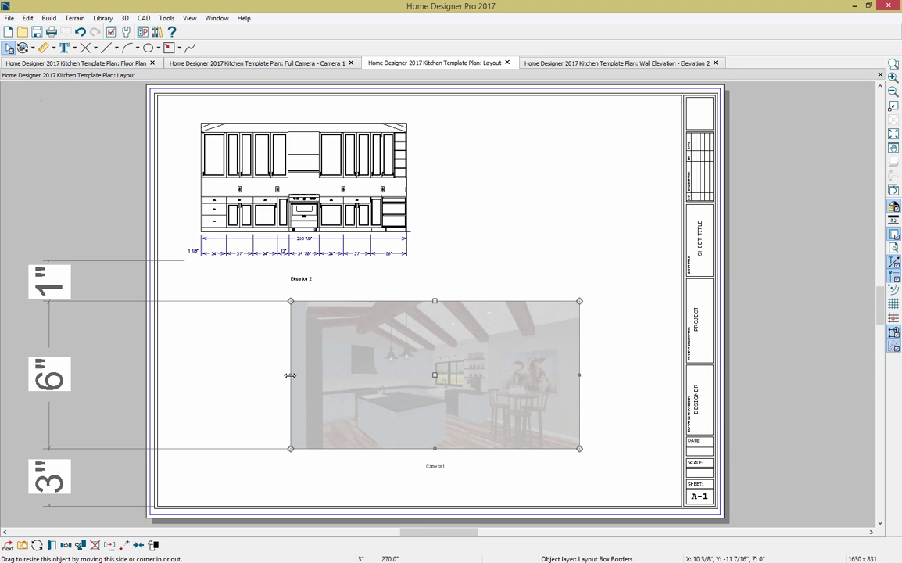
drag(290, 374, 331, 376)
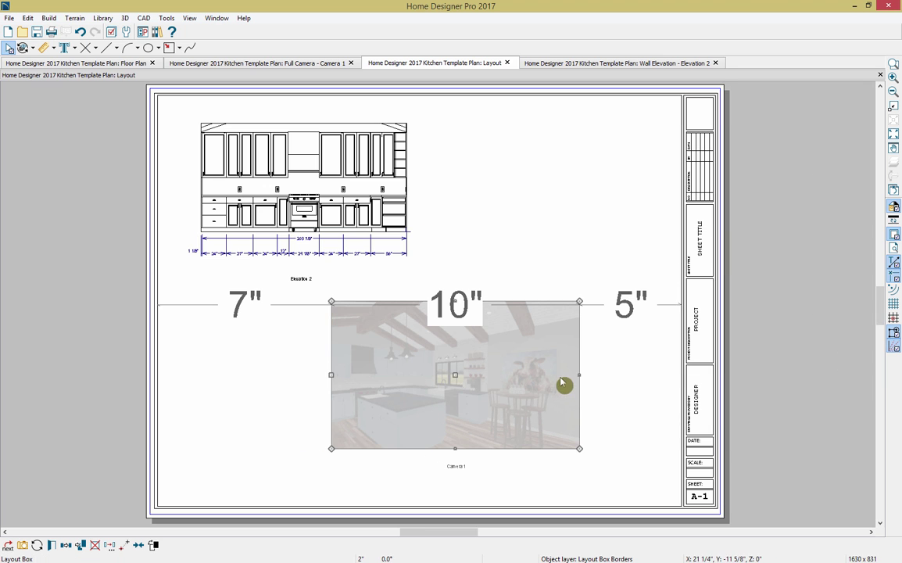
drag(578, 372, 570, 373)
click(642, 441)
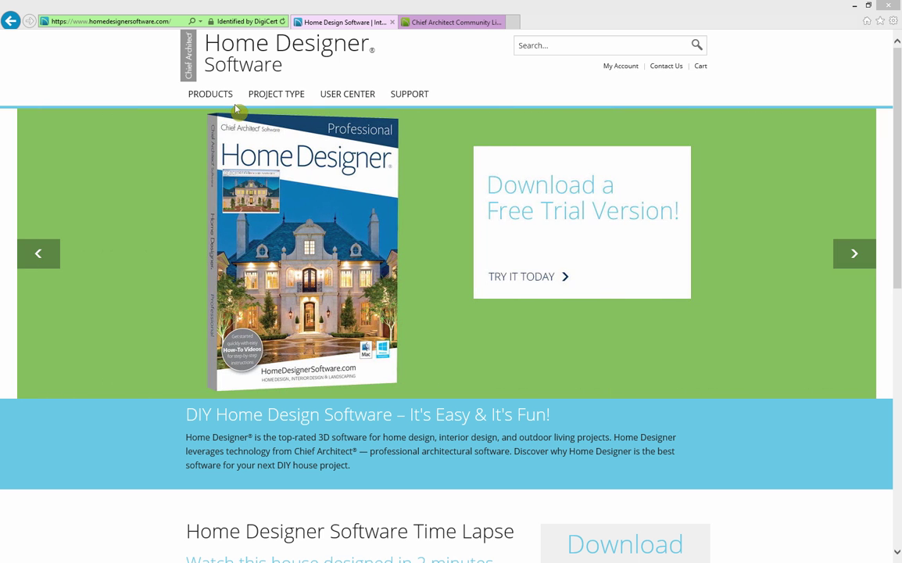
Switch to the web browser, open the Home Designer Product Chooser and examine the design tools offered by each edition.
mouse_move(205, 101)
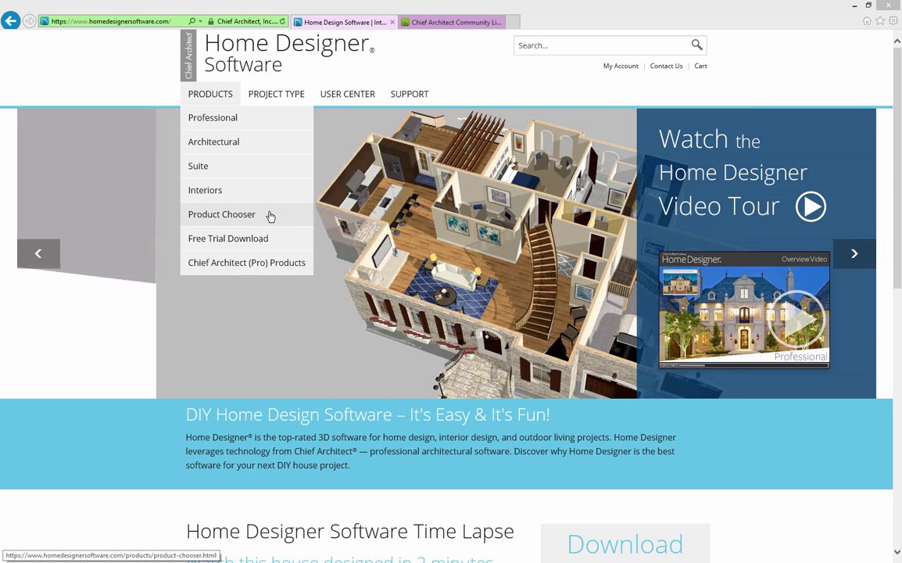
click(269, 215)
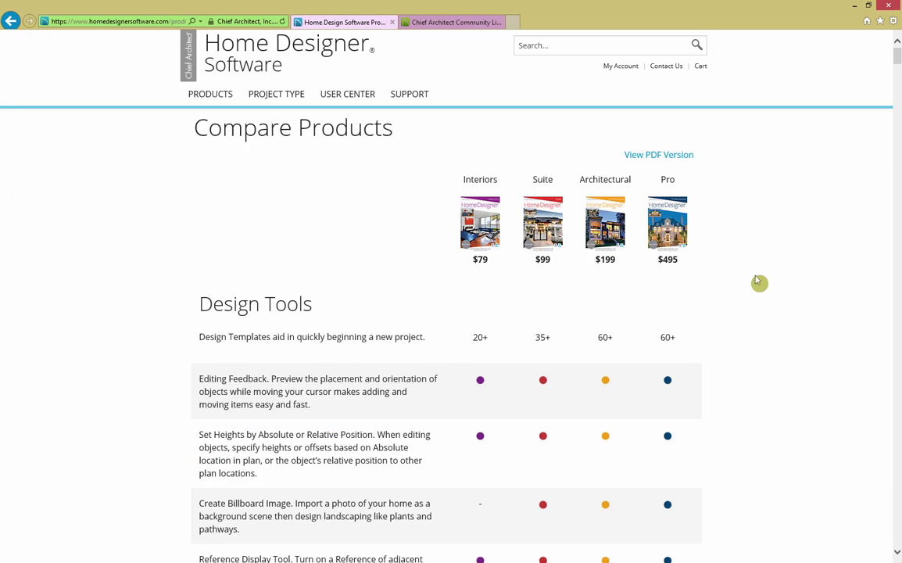
scroll(749, 288, down, 3)
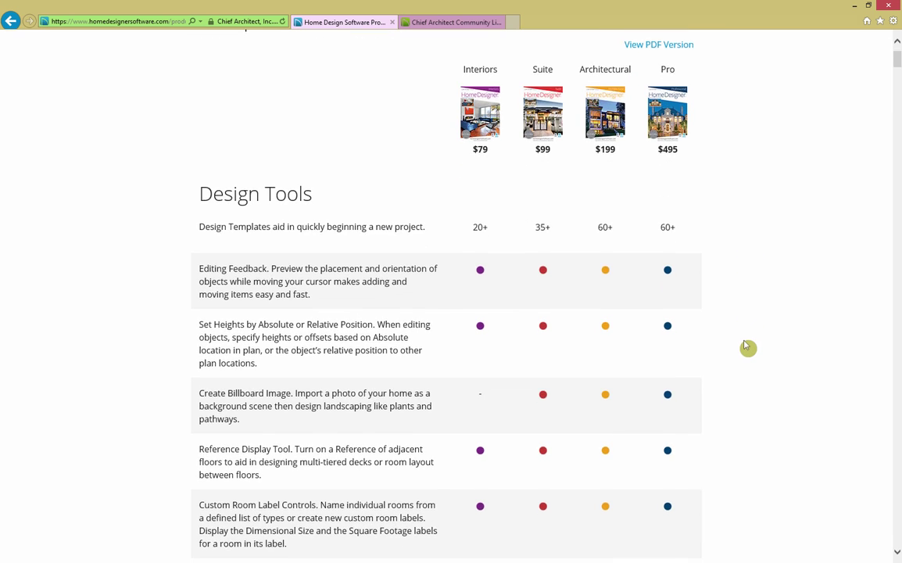
scroll(746, 348, down, 3)
scroll(742, 354, down, 2)
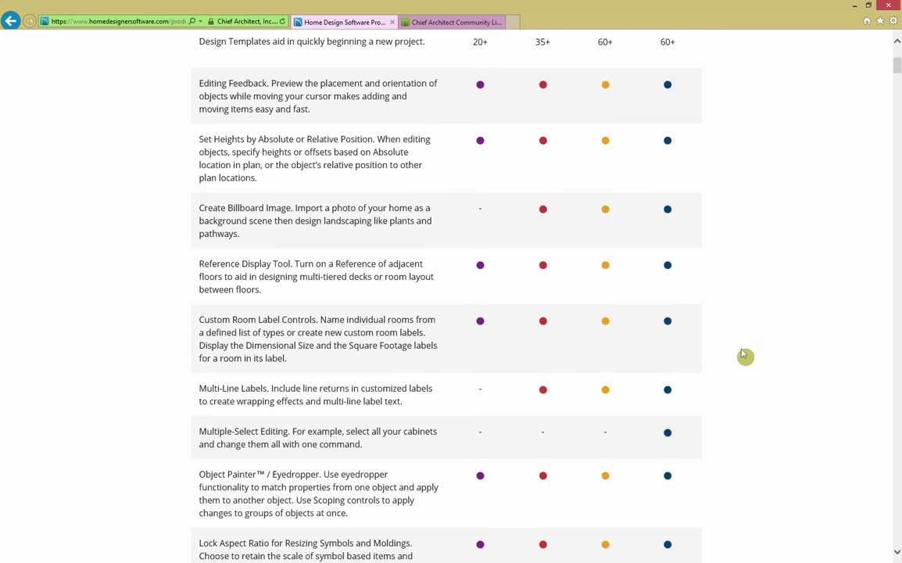
scroll(742, 356, up, 8)
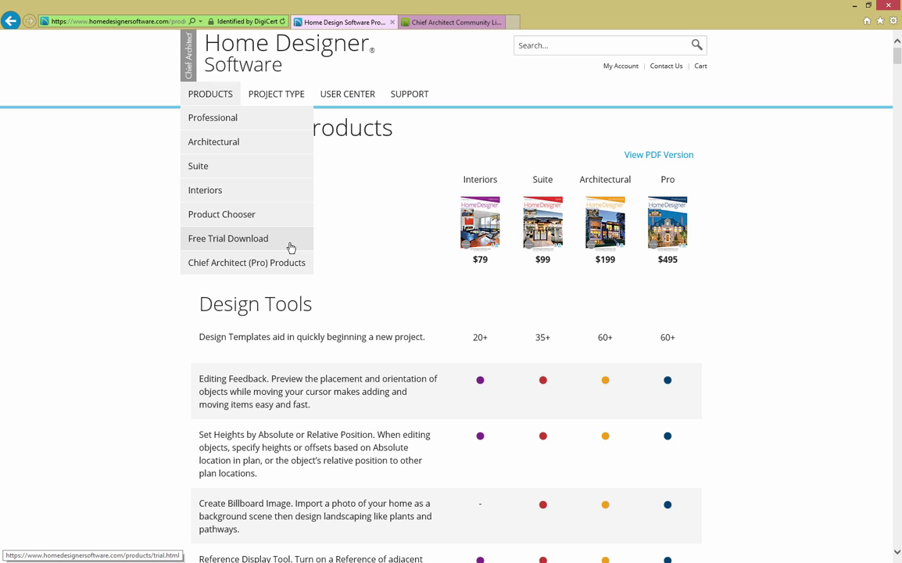
Open the Creating a Custom Backsplash article from the Knowledge Base's Cabinets category and look through its opening section.
mouse_move(329, 100)
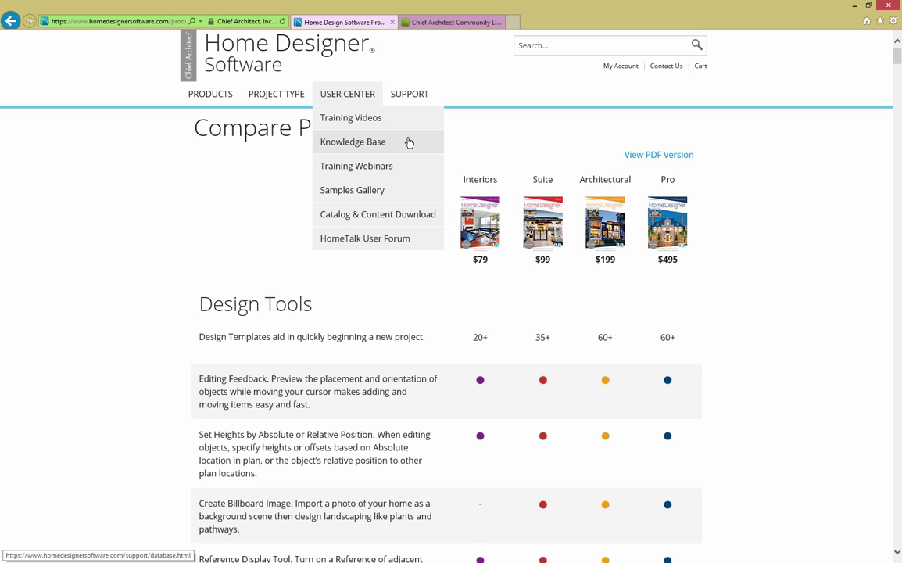
click(408, 141)
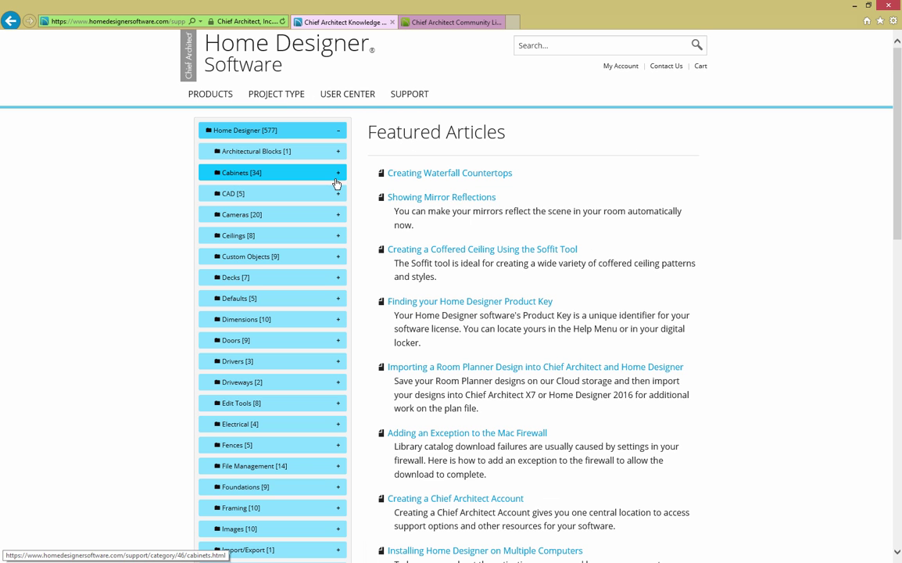
click(333, 177)
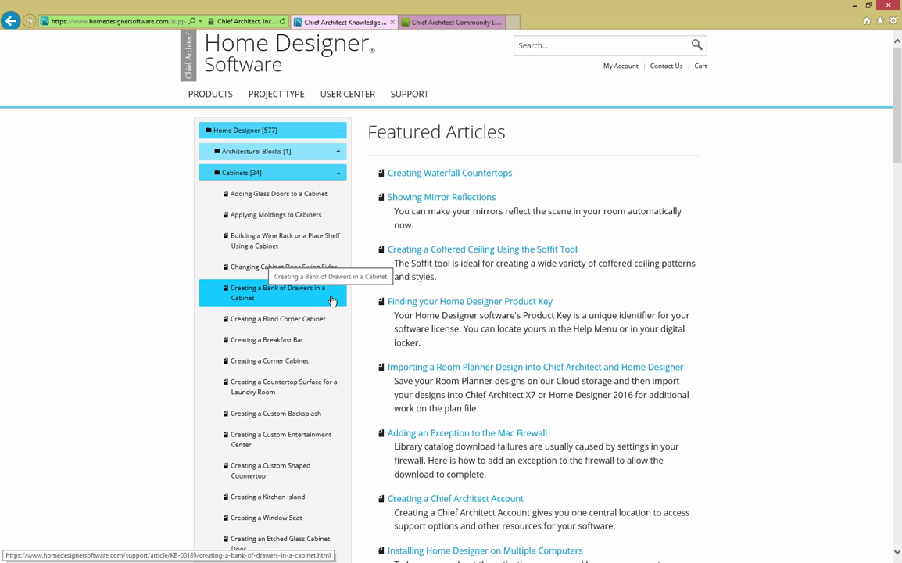
click(318, 414)
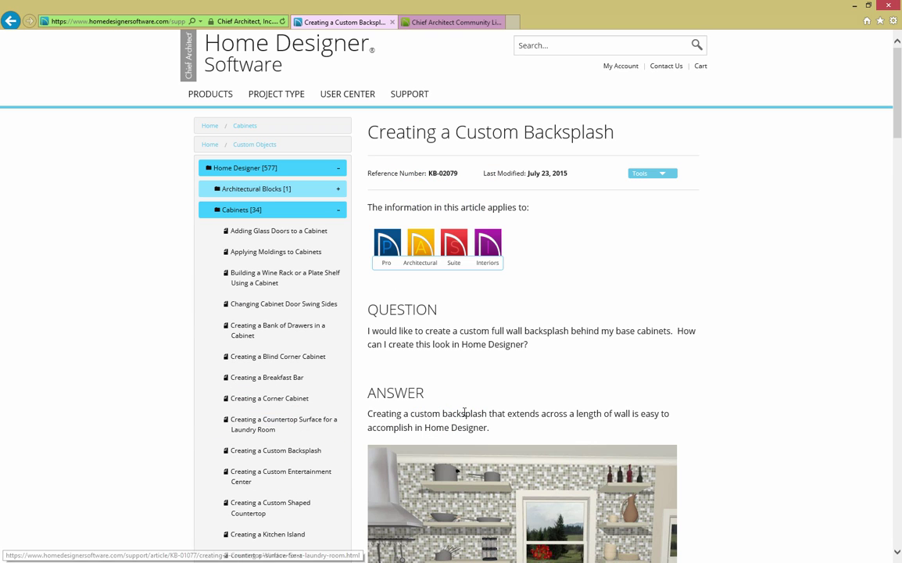
scroll(765, 368, down, 3)
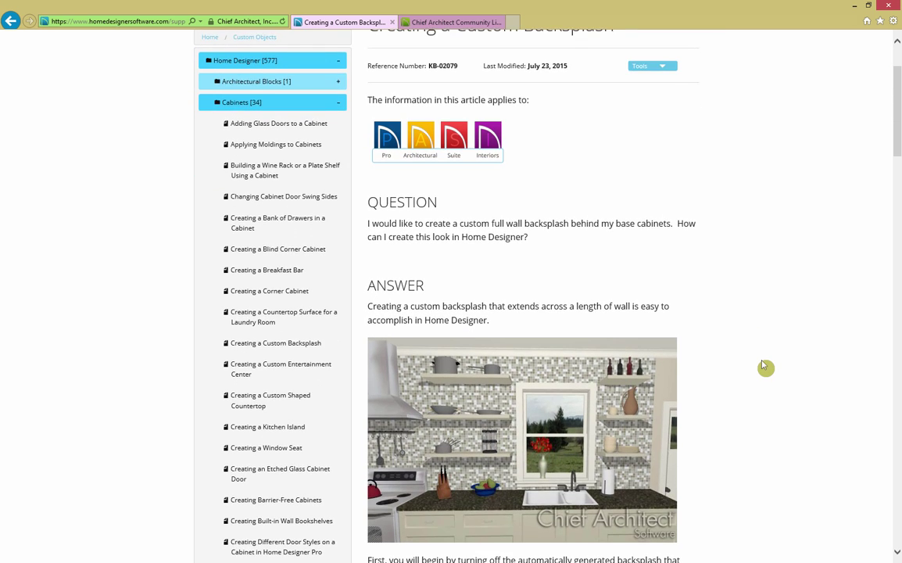
scroll(764, 365, down, 1)
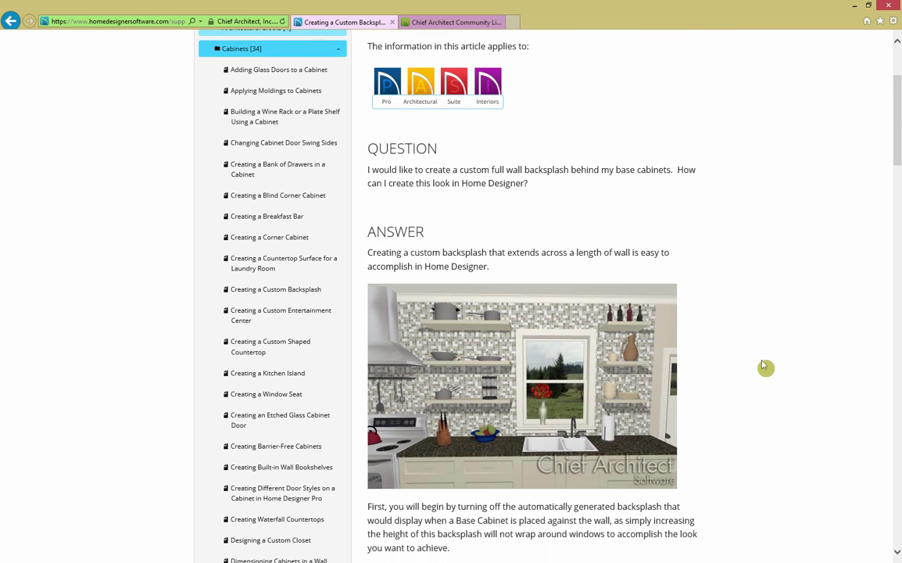
scroll(766, 368, up, 4)
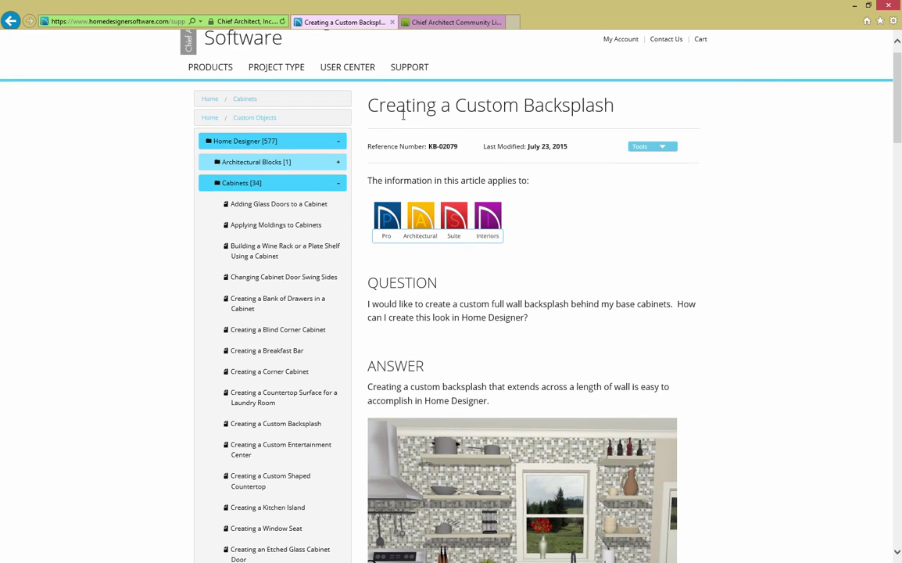
Open the website's Catalog & Content Download library and look over its featured catalogs and categories.
mouse_move(367, 72)
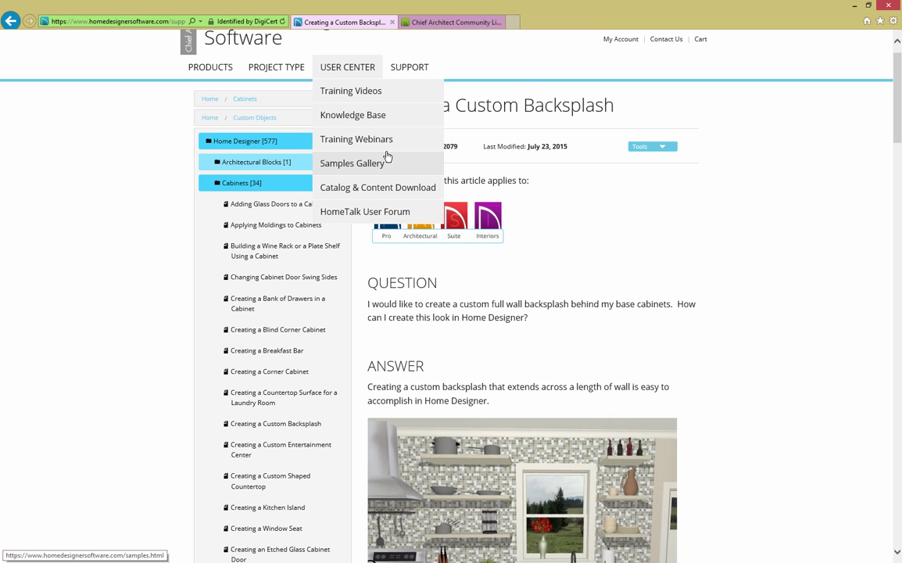
click(396, 192)
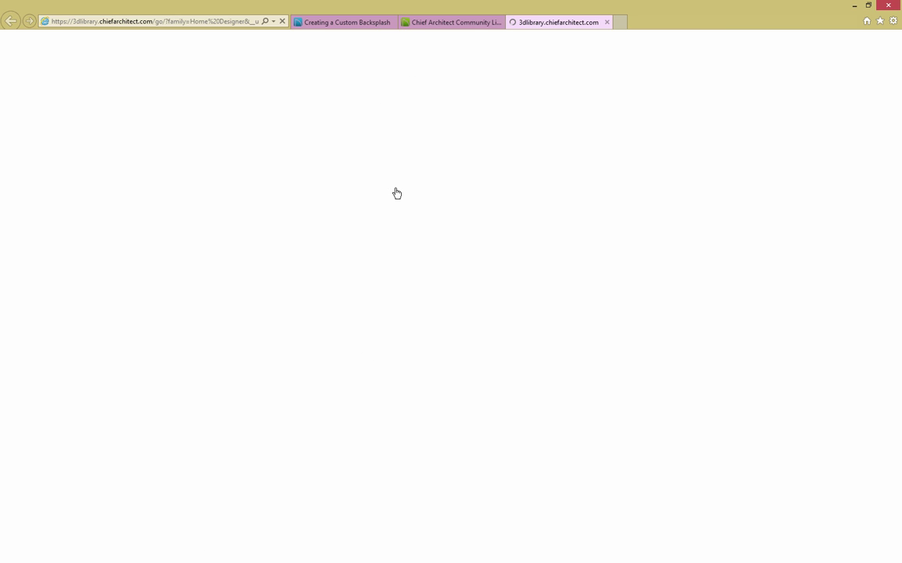
scroll(154, 296, down, 1)
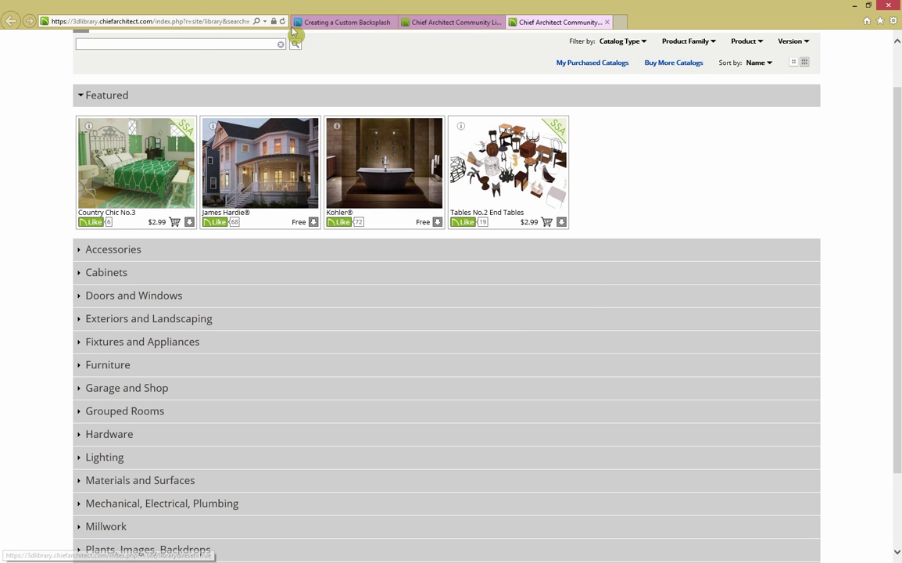
Return to the Creating a Custom Backsplash article and look through the rest of its instructions.
click(320, 24)
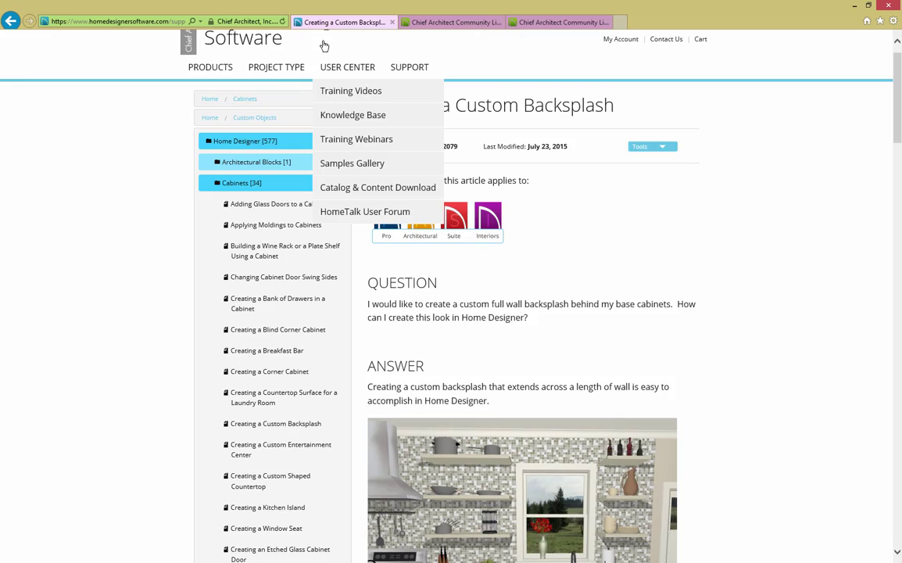
scroll(720, 241, down, 3)
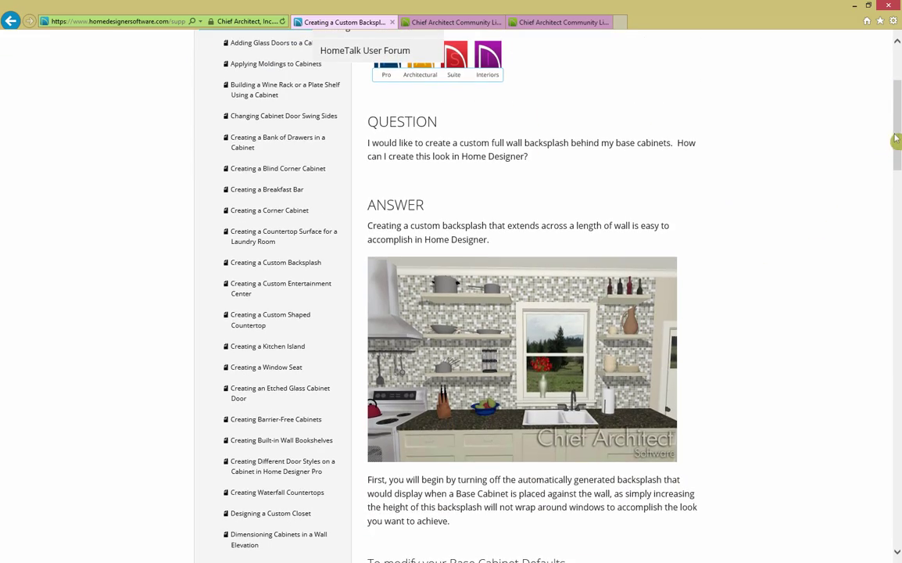
scroll(505, 497, down, 15)
scroll(504, 498, down, 15)
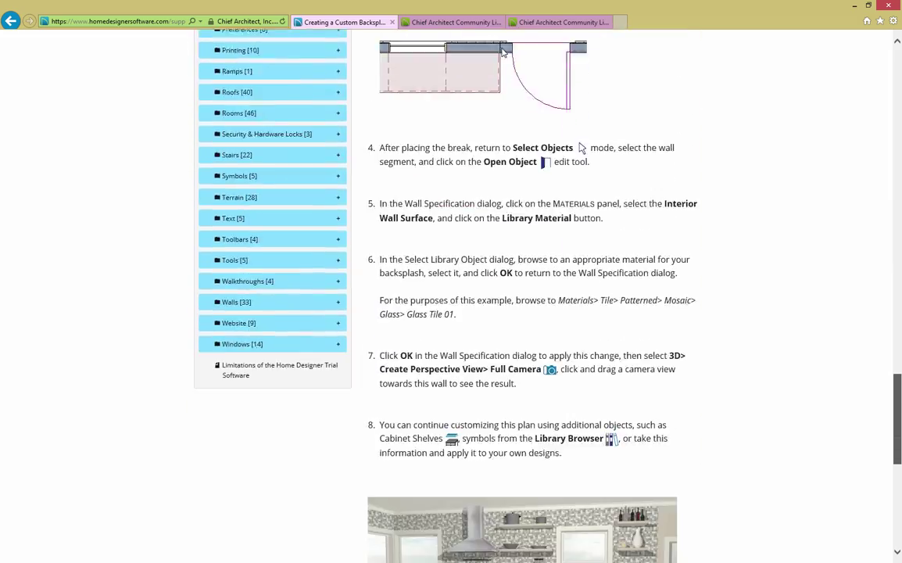